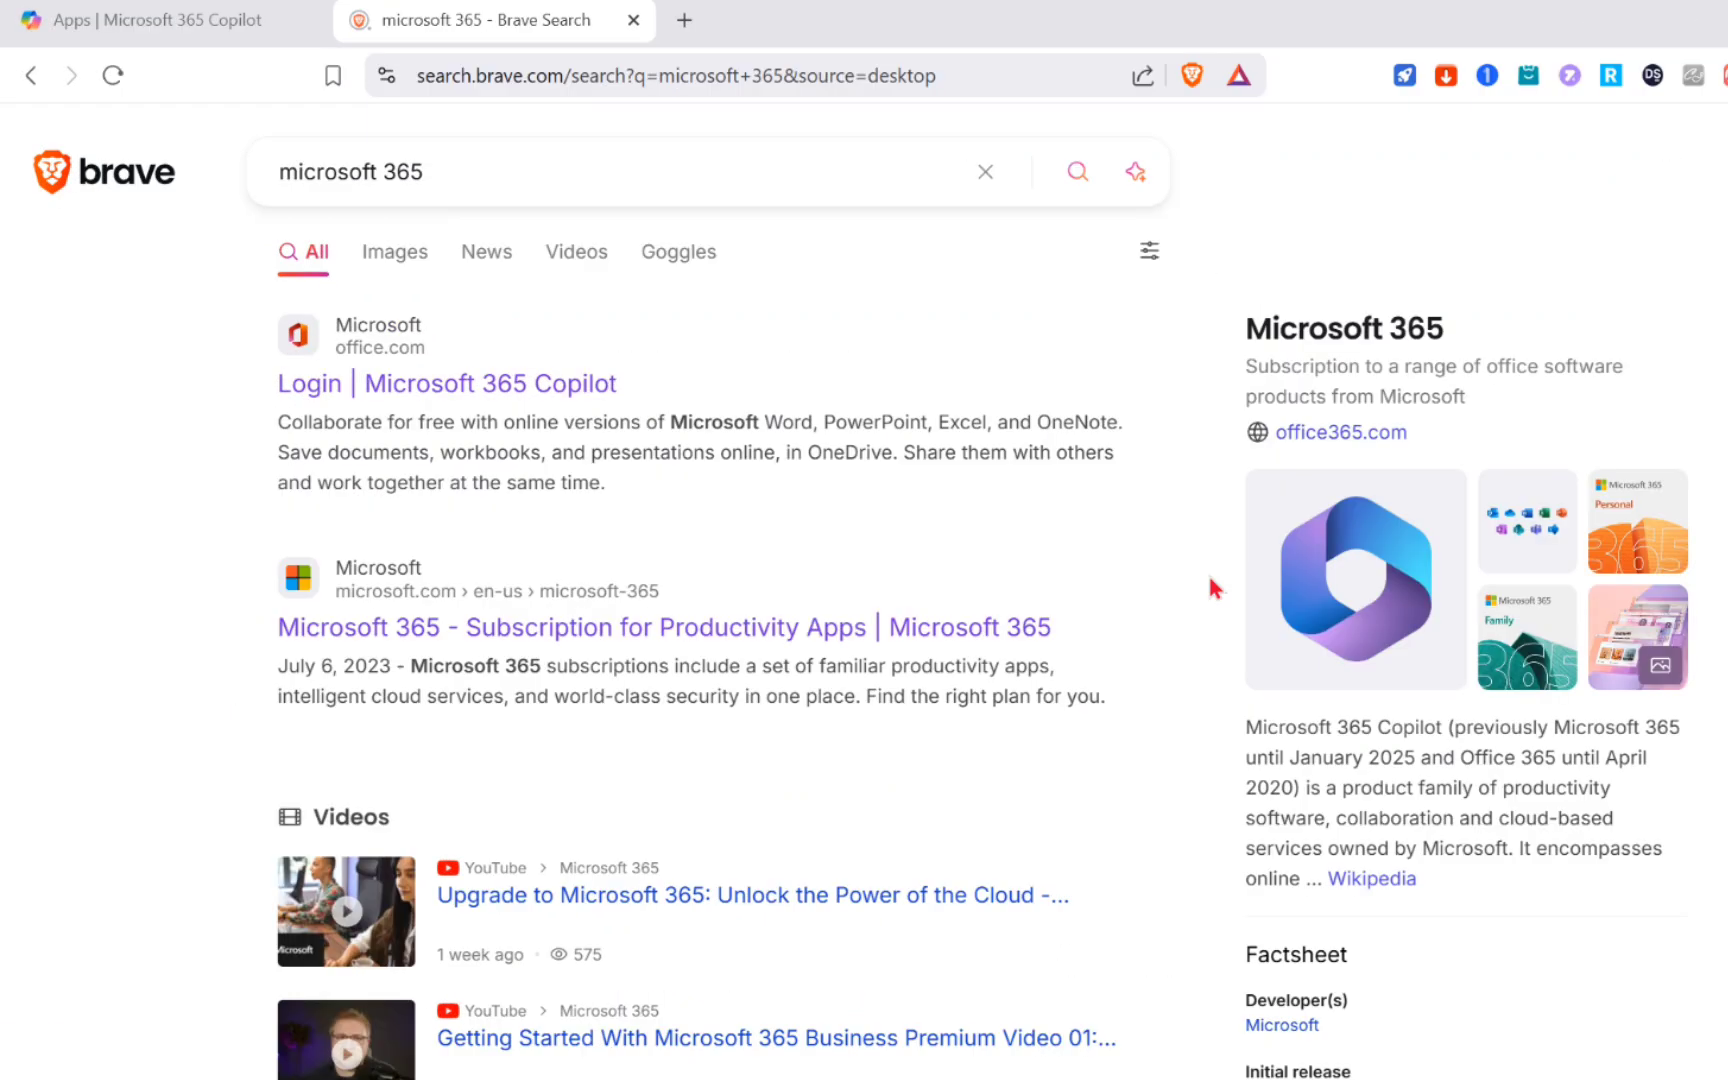
- Go back to the Brave search results and rerun the Microsoft 365 search
left_click(245, 18)
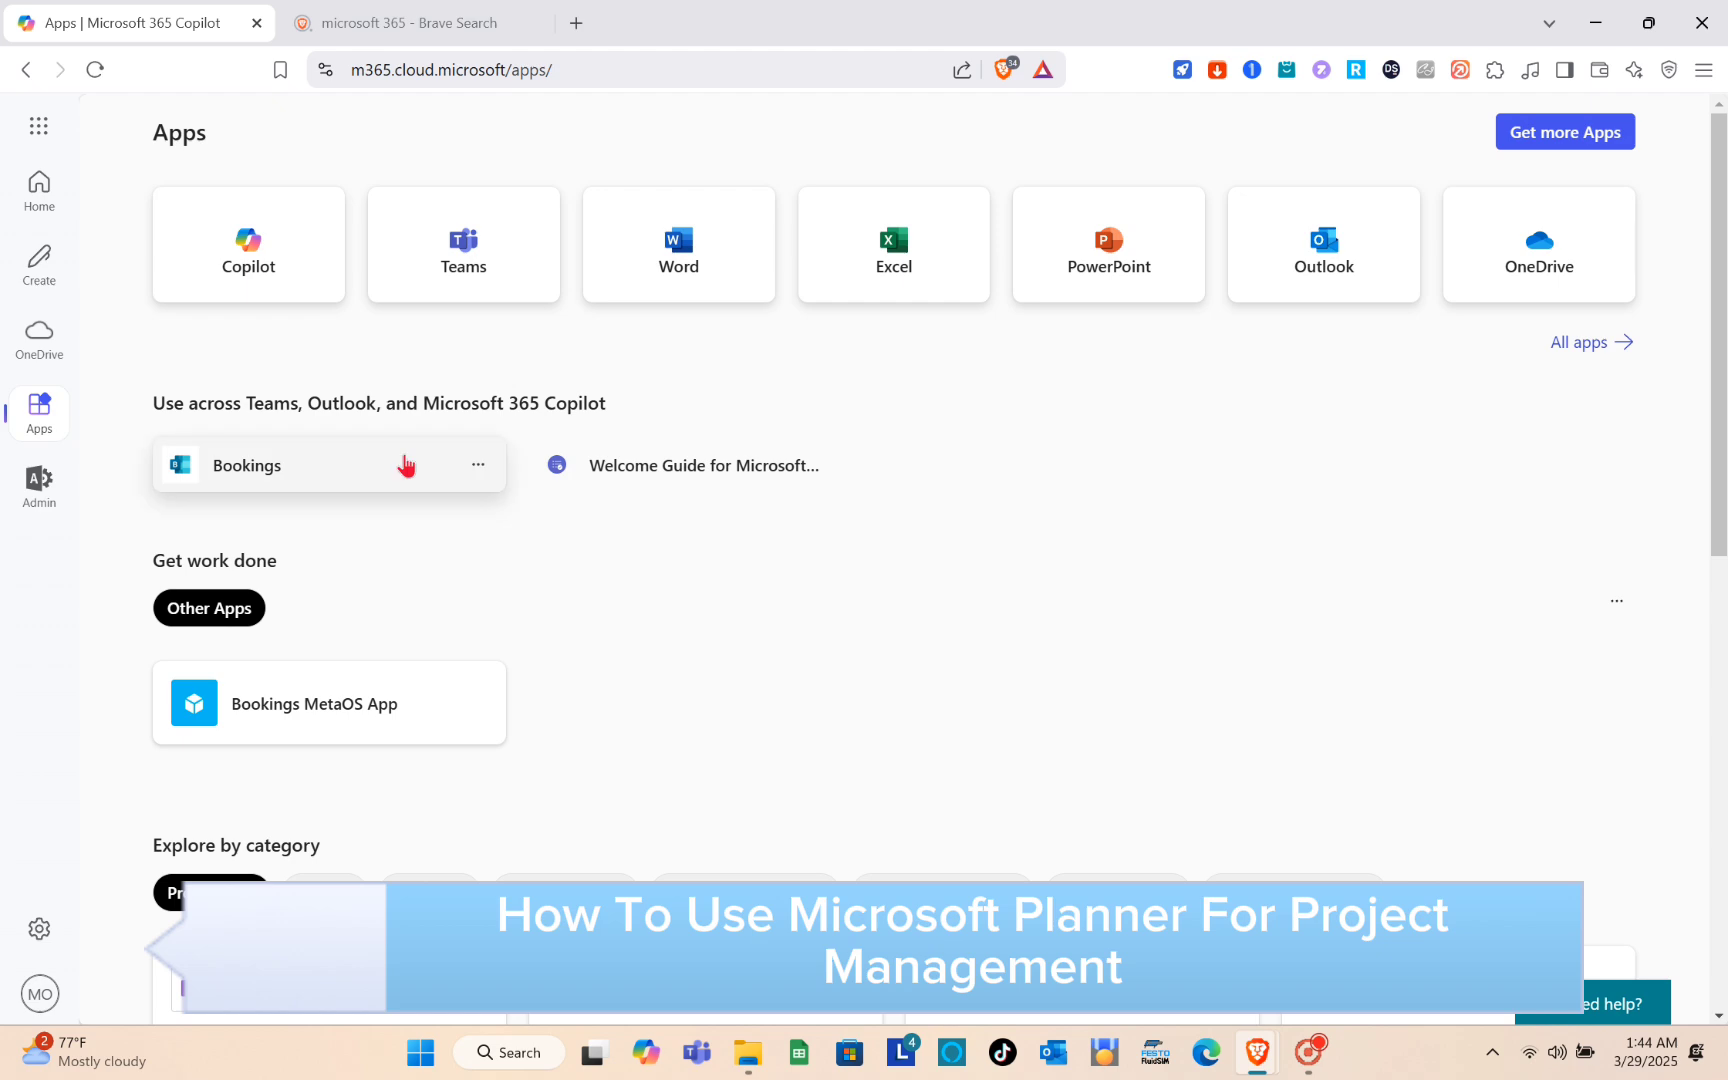
scroll(405, 463, "down", 1)
scroll(405, 463, "up", 1)
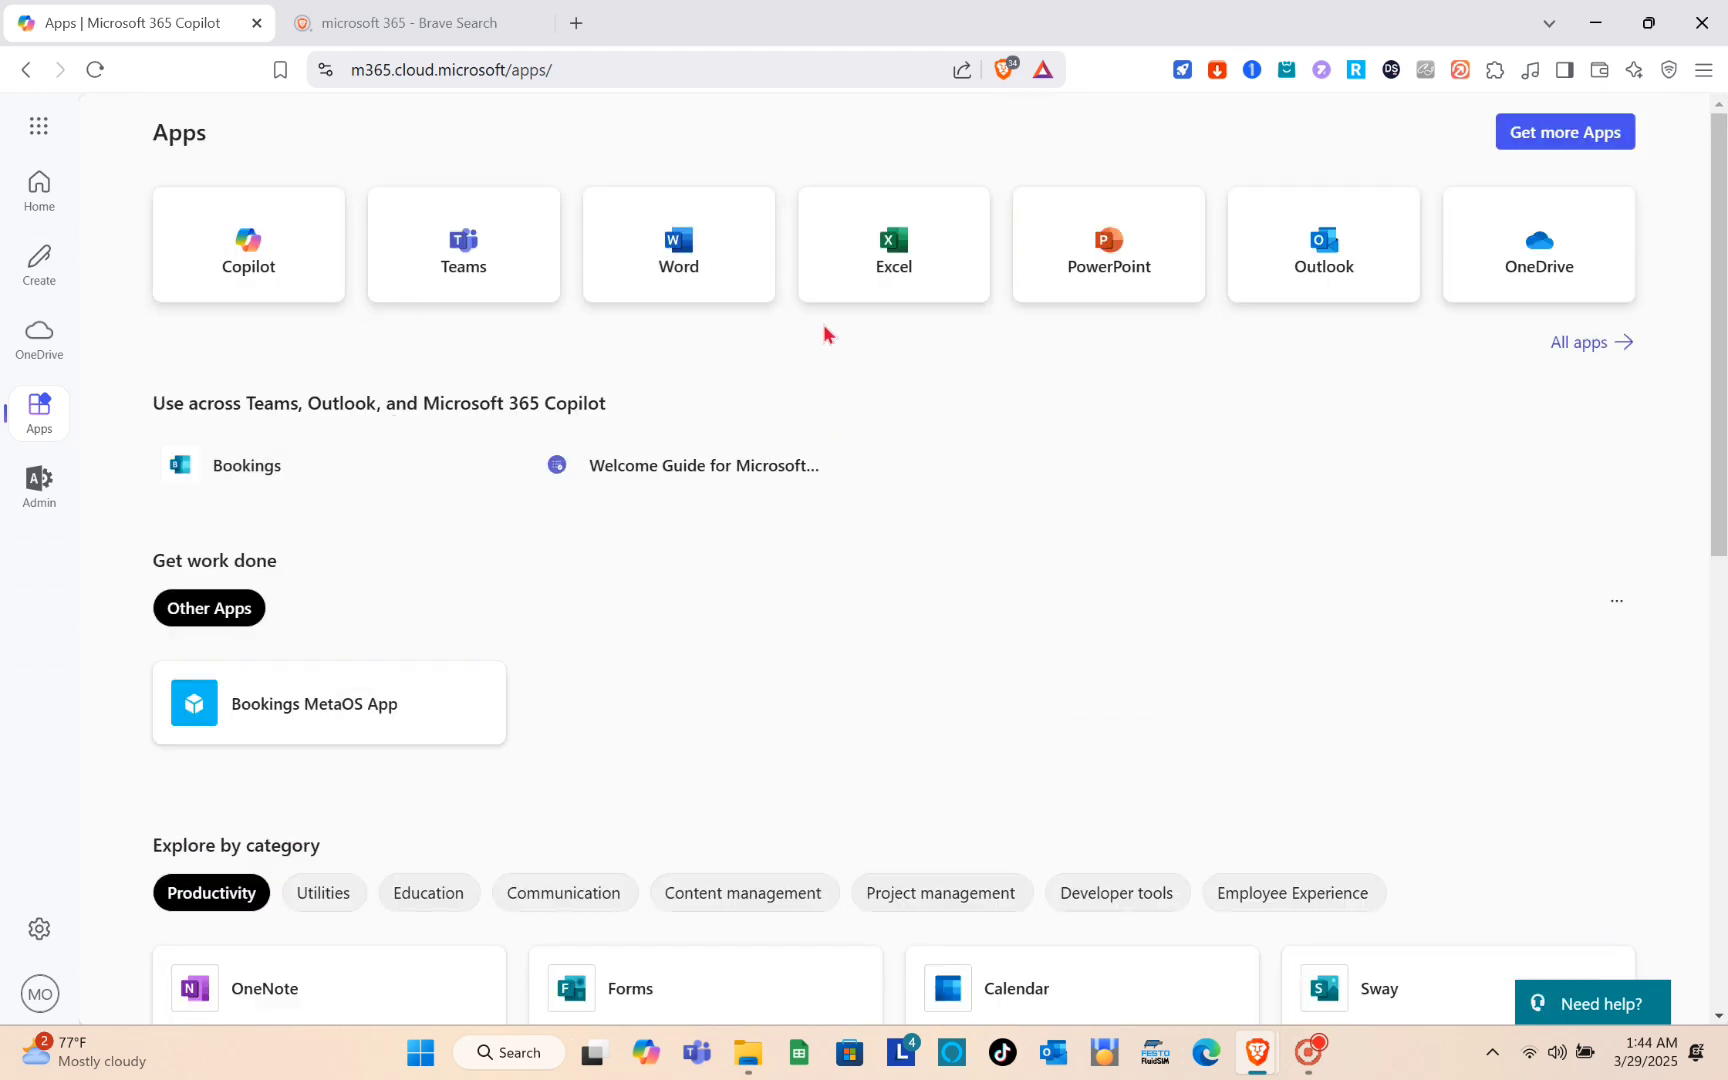
scroll(955, 615, "down", 8)
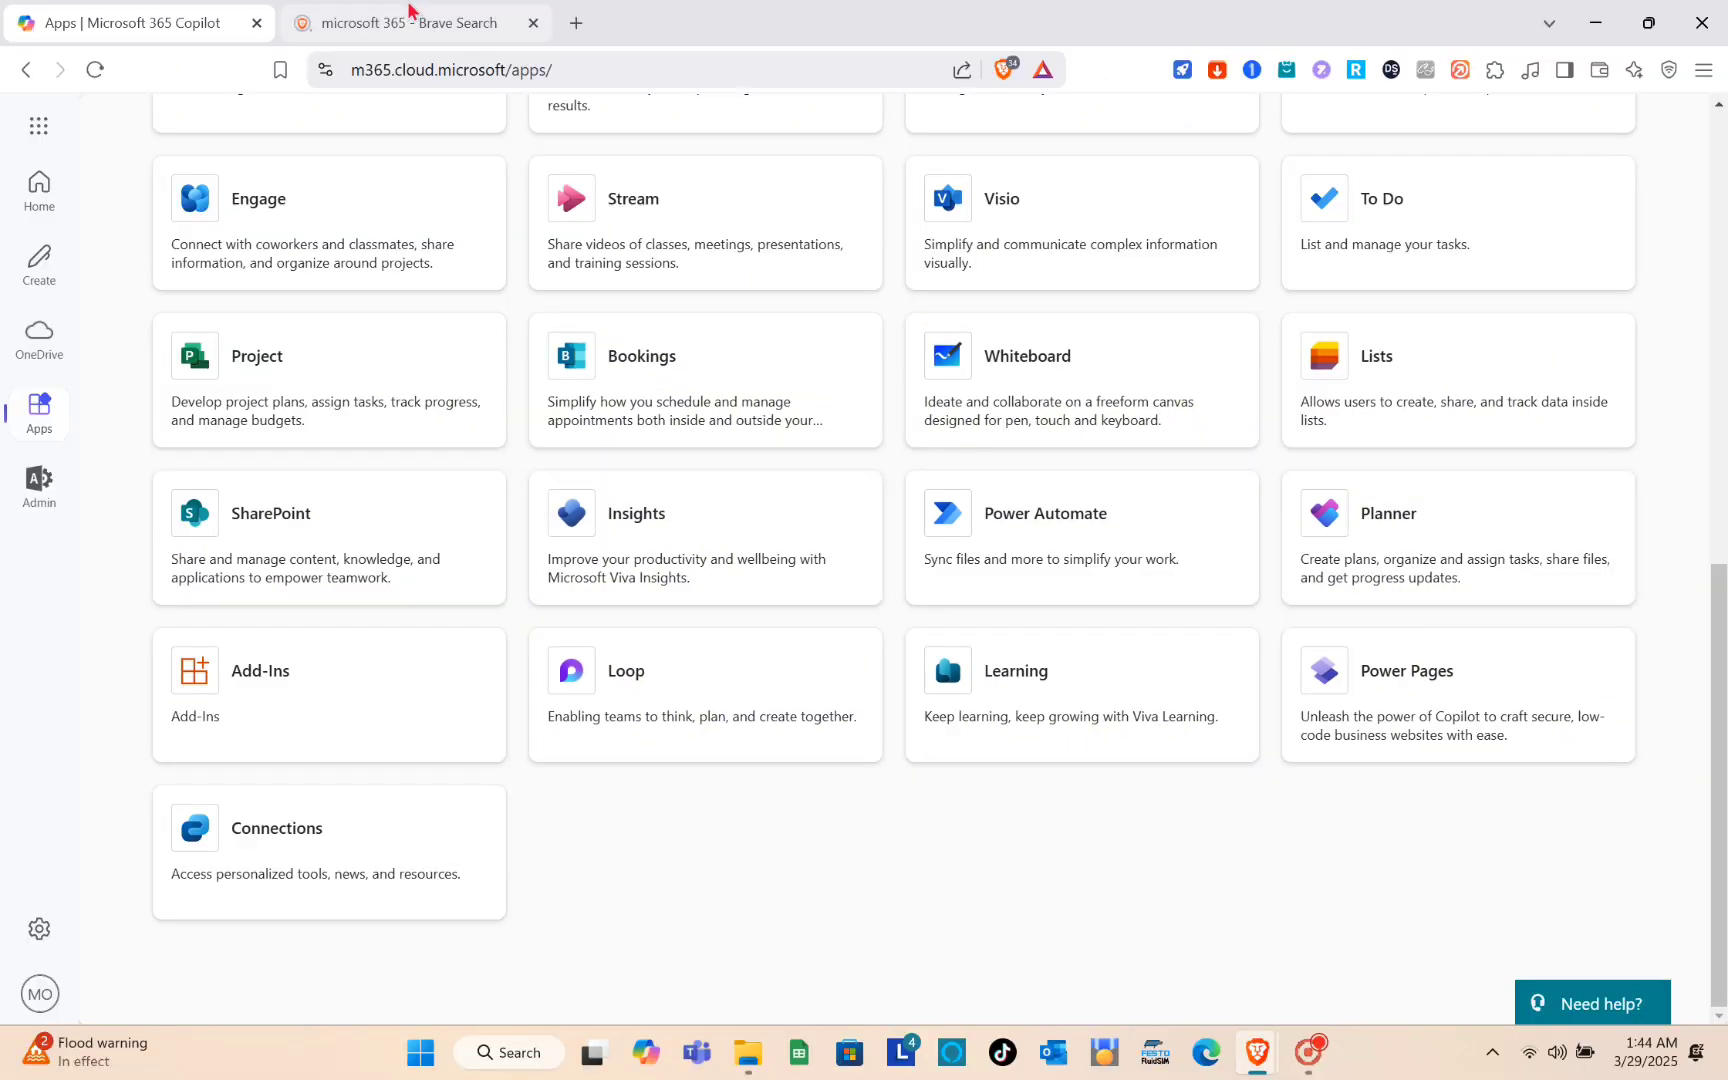
left_click(409, 12)
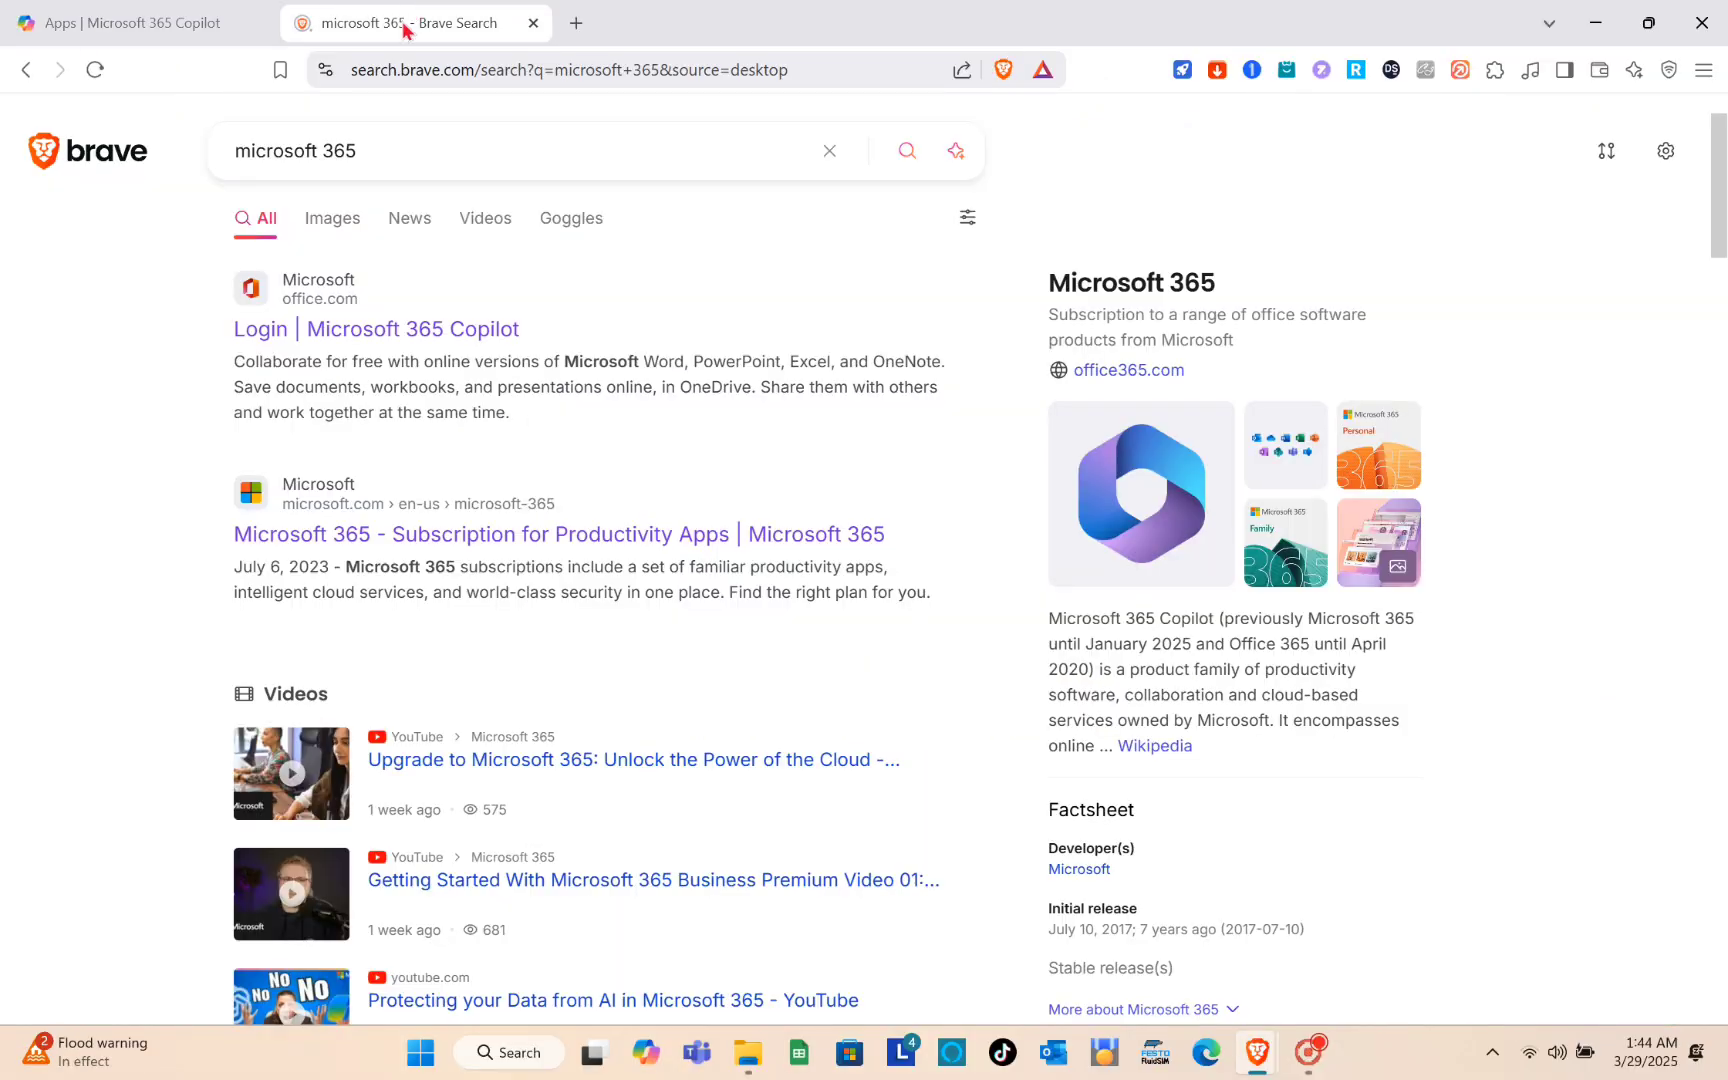
triple_click(407, 157)
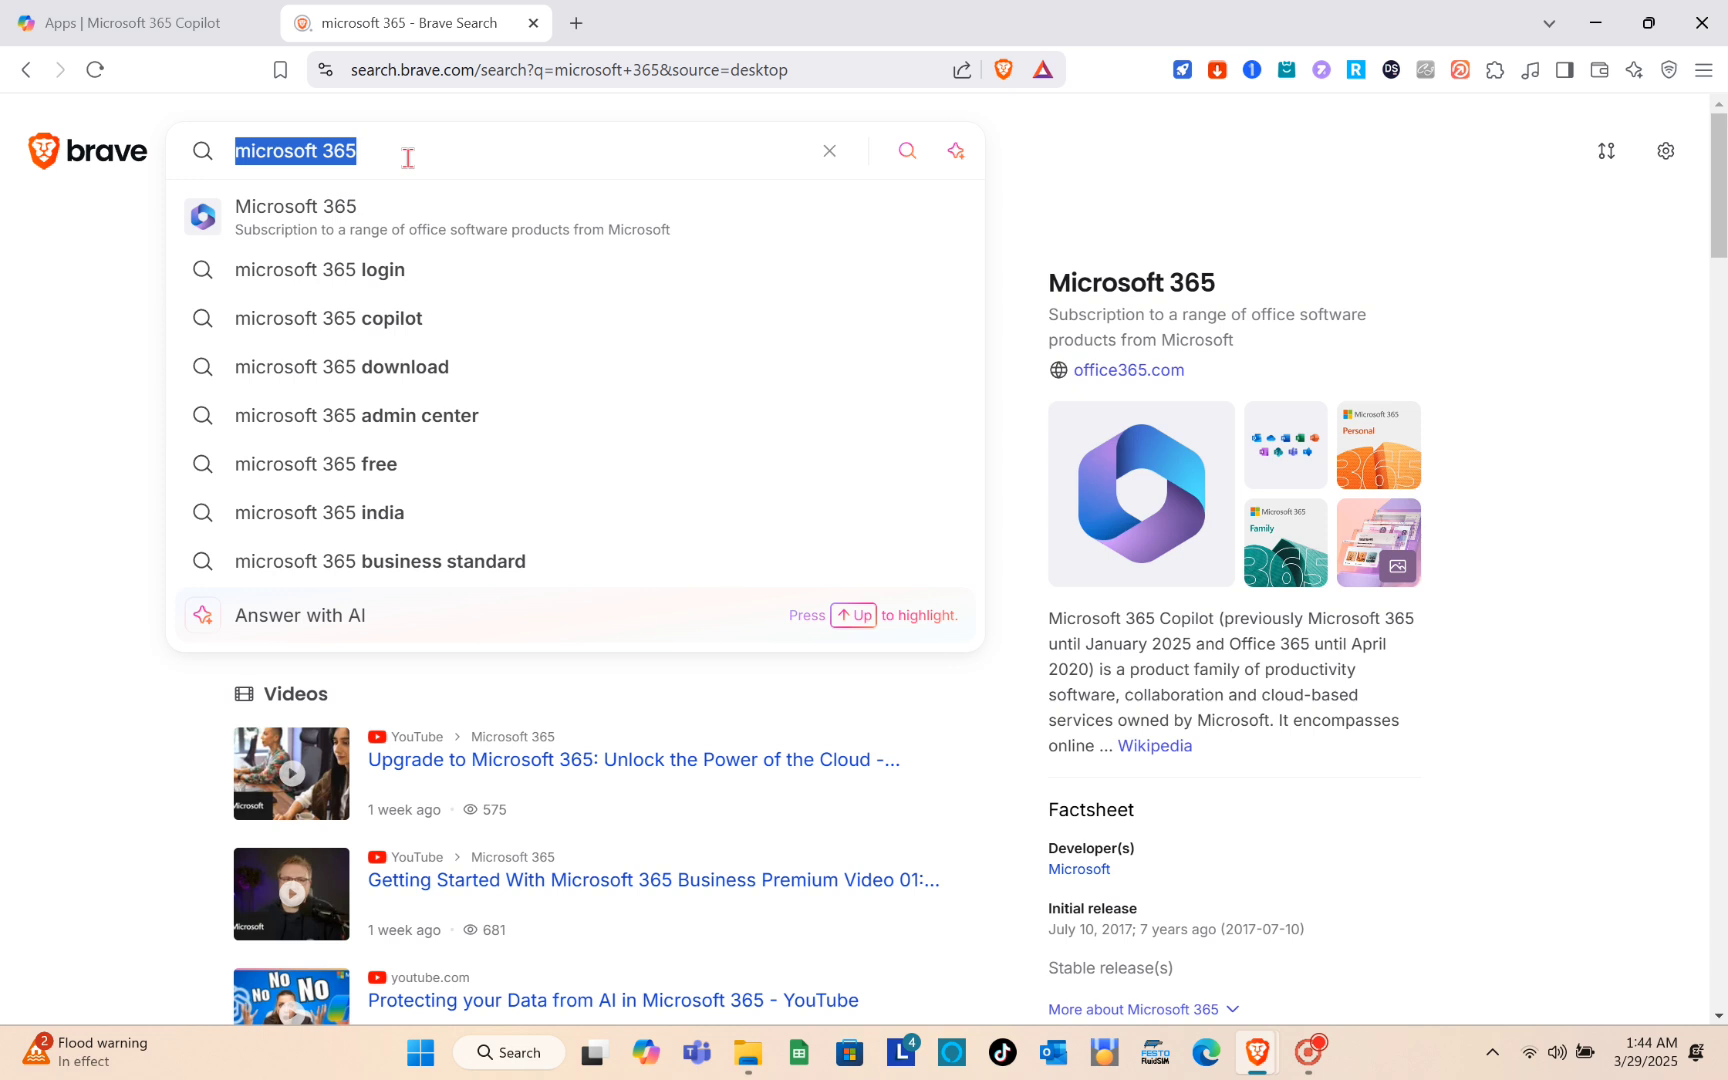
left_click(407, 157)
key("Return")
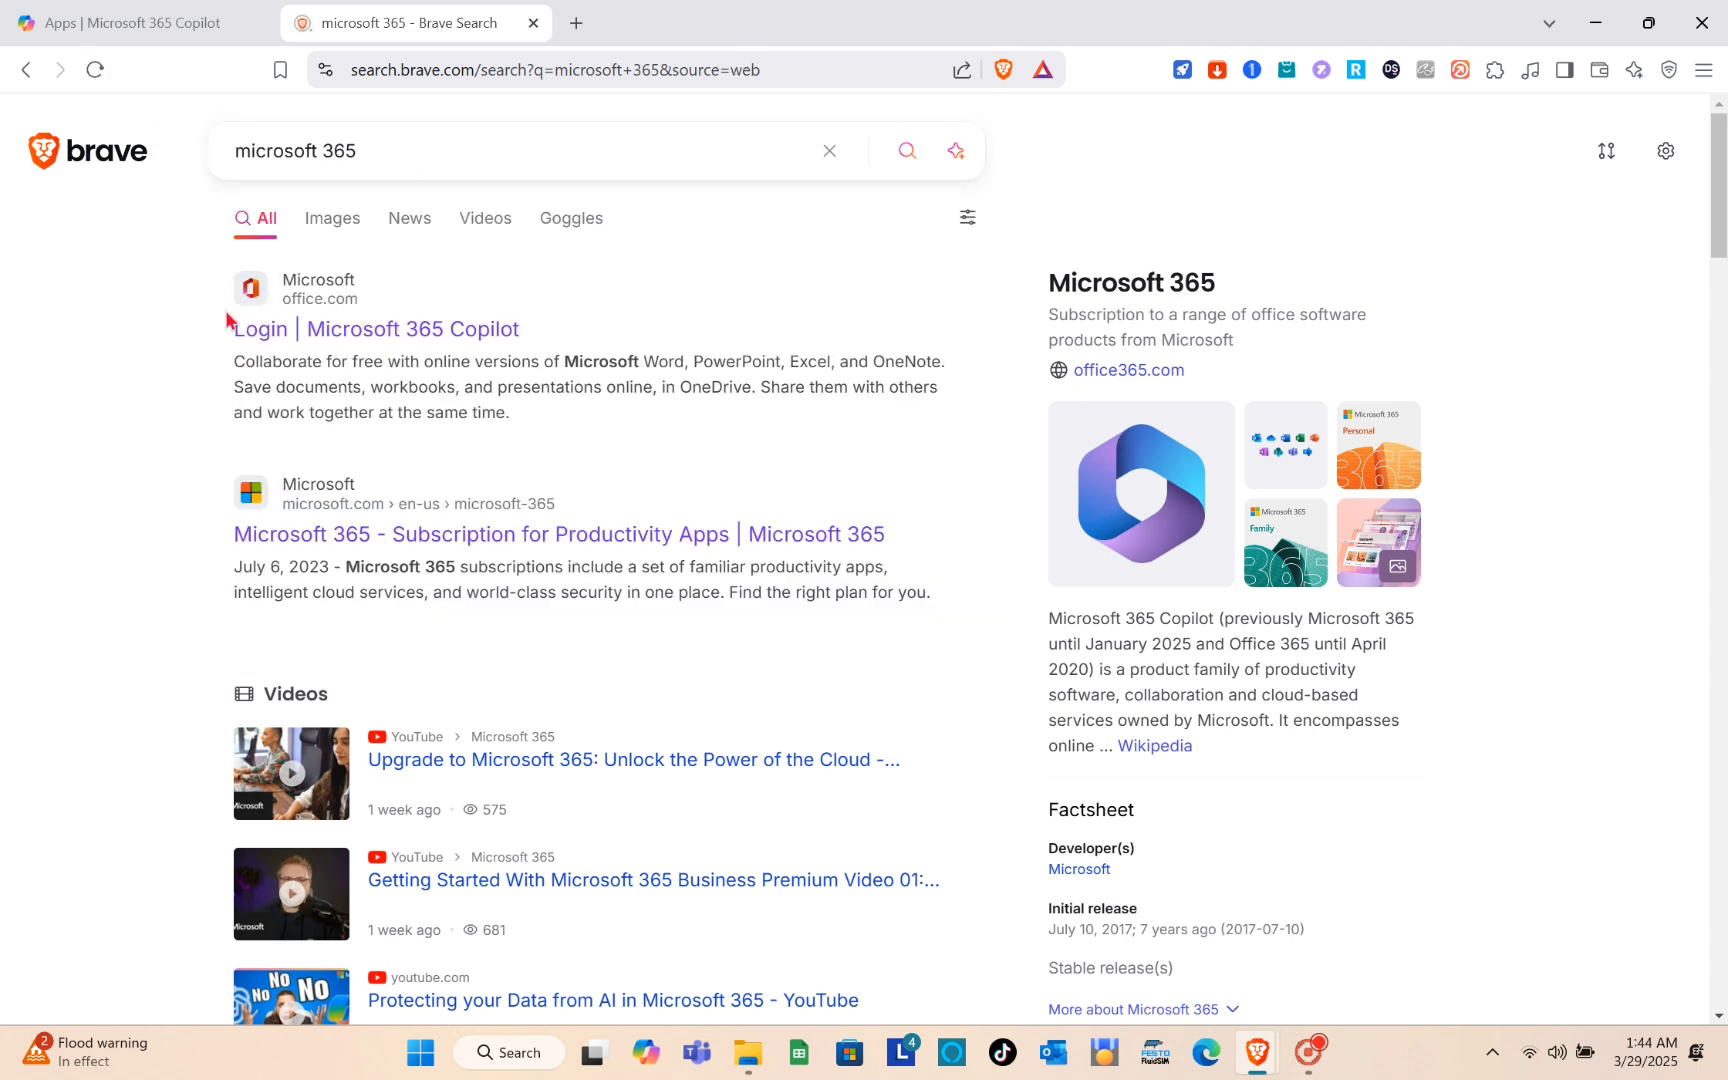
- Open the Microsoft 365 login result, go to the Apps page, and close the duplicate tab
left_click(350, 331)
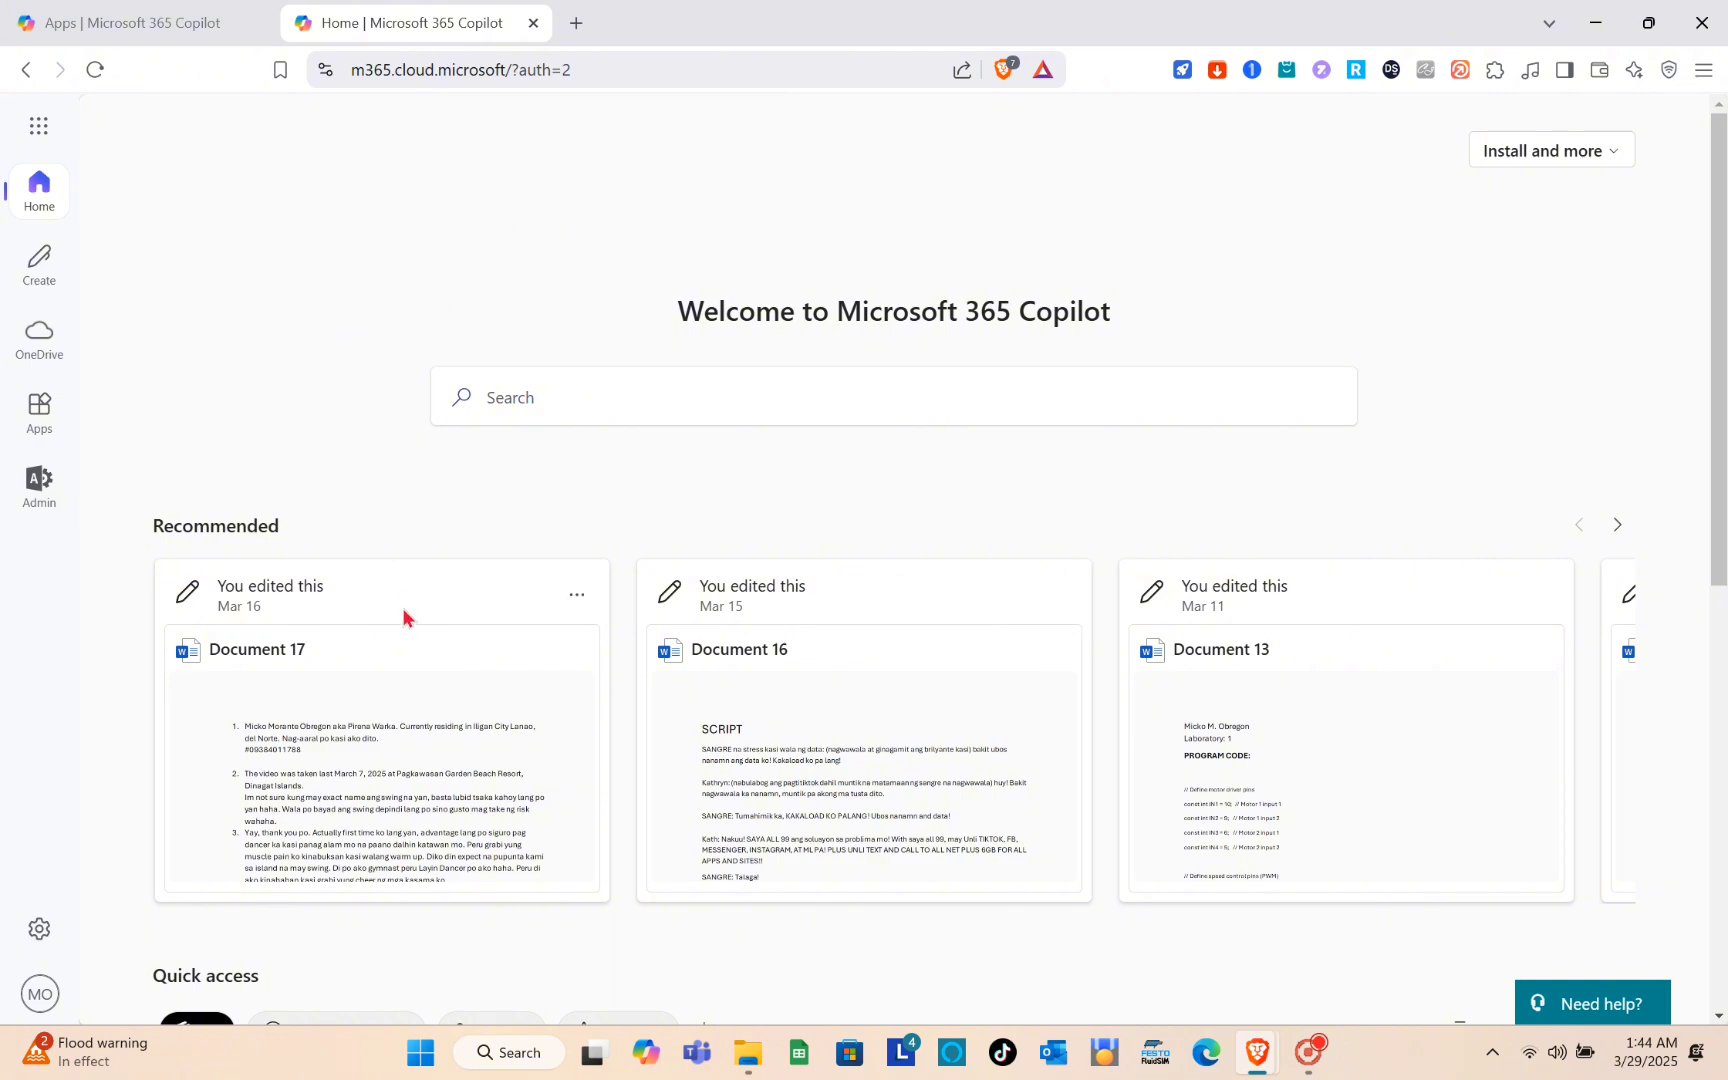
left_click(41, 422)
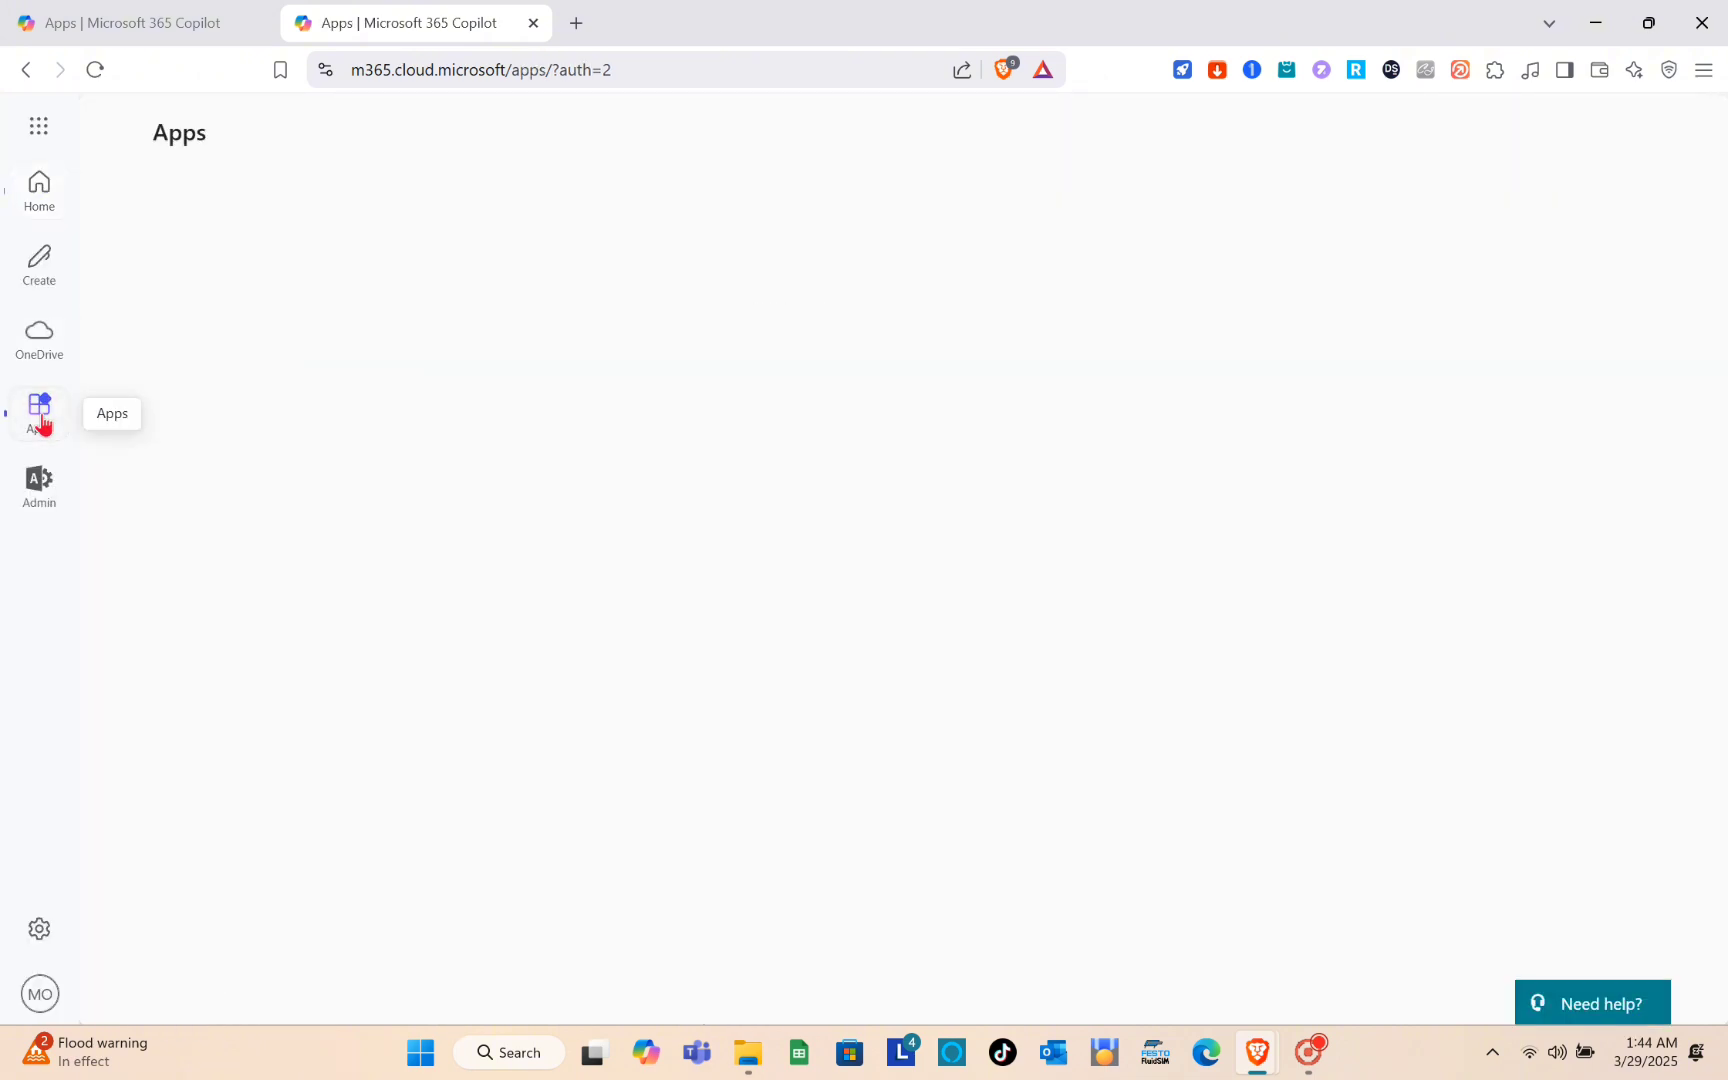
left_click(257, 24)
scroll(1047, 664, "down", 5)
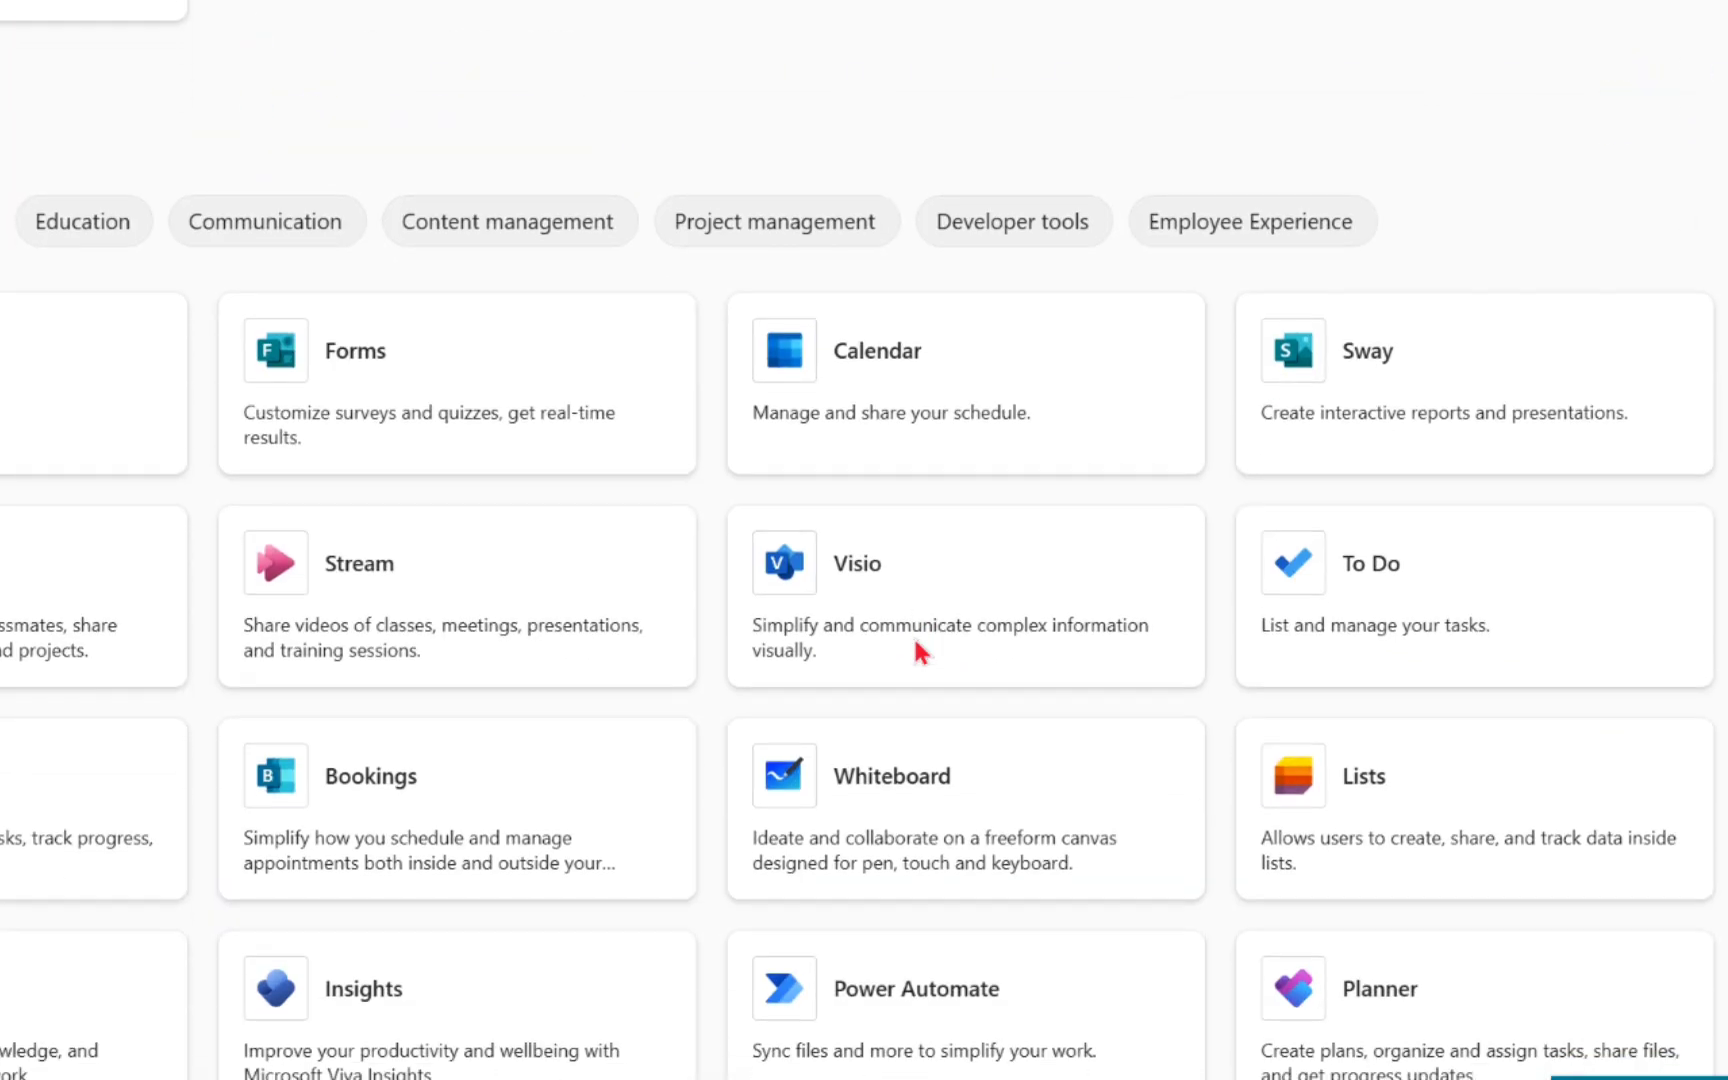
scroll(913, 634, "down", 2)
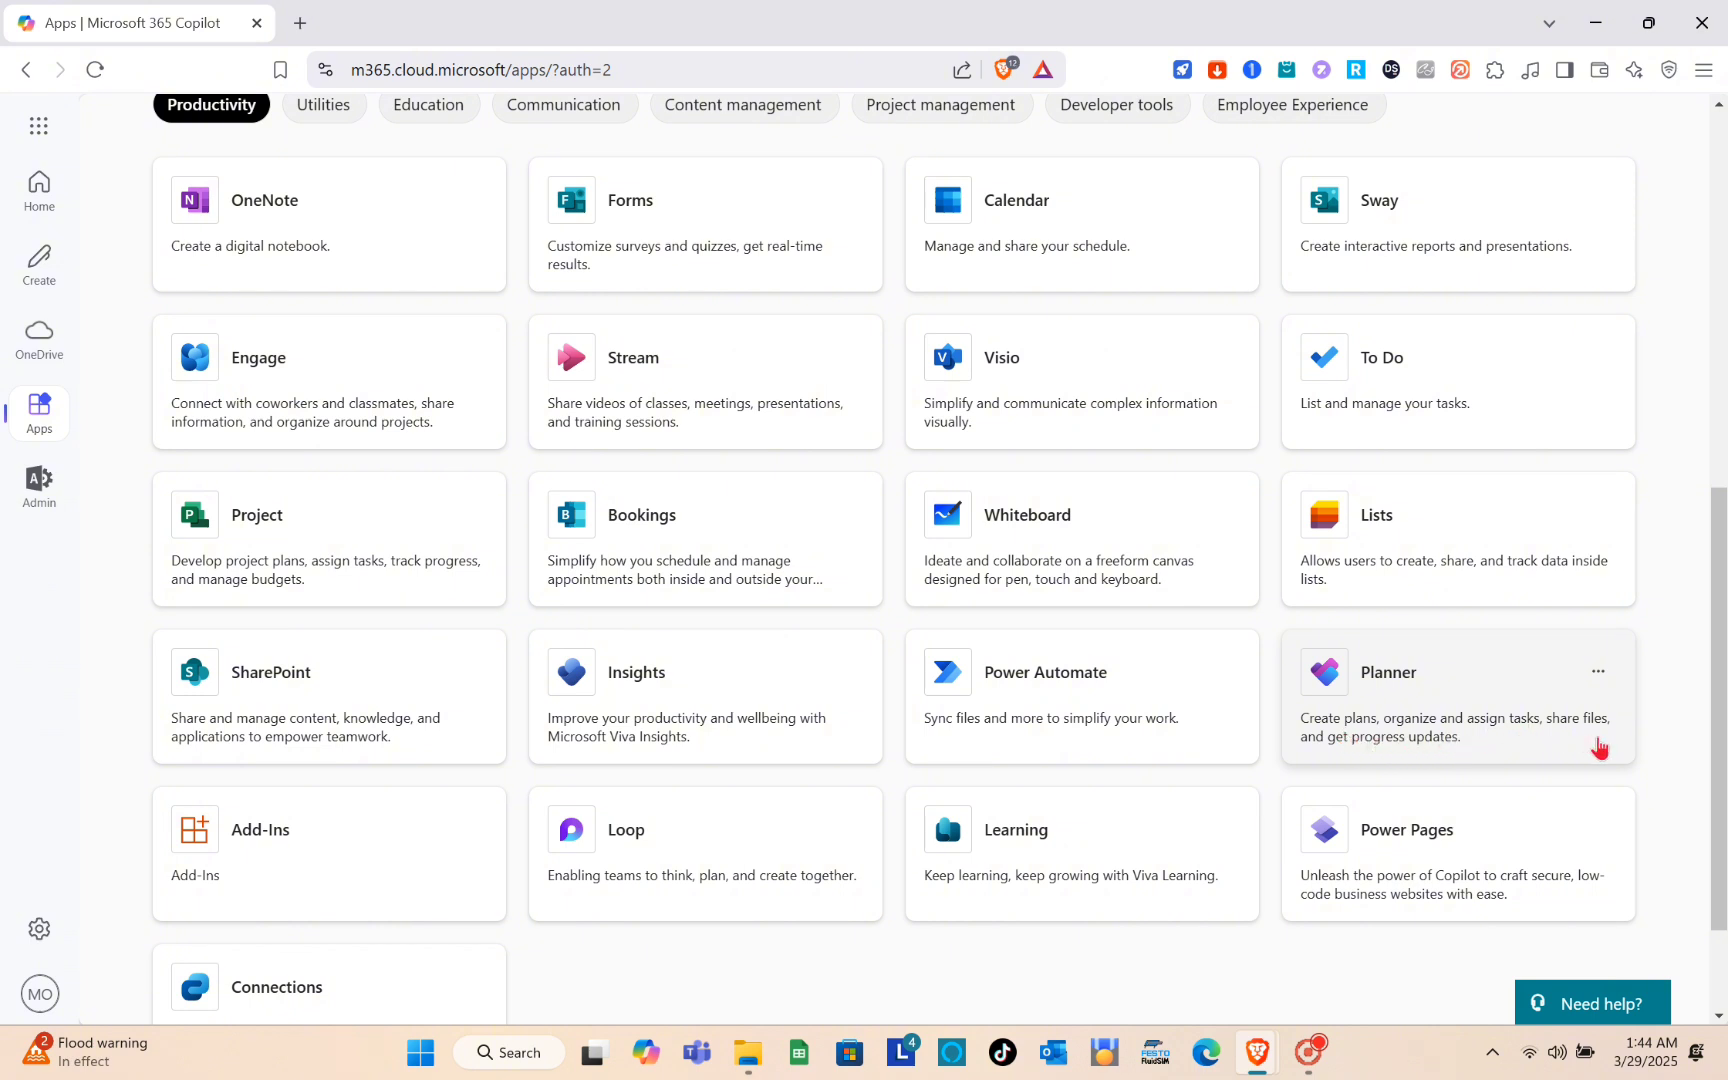
- Launch Planner and review the CONSTRUCTION charts: 9 tasks left, 1 late, 4 completed
left_click(1431, 736)
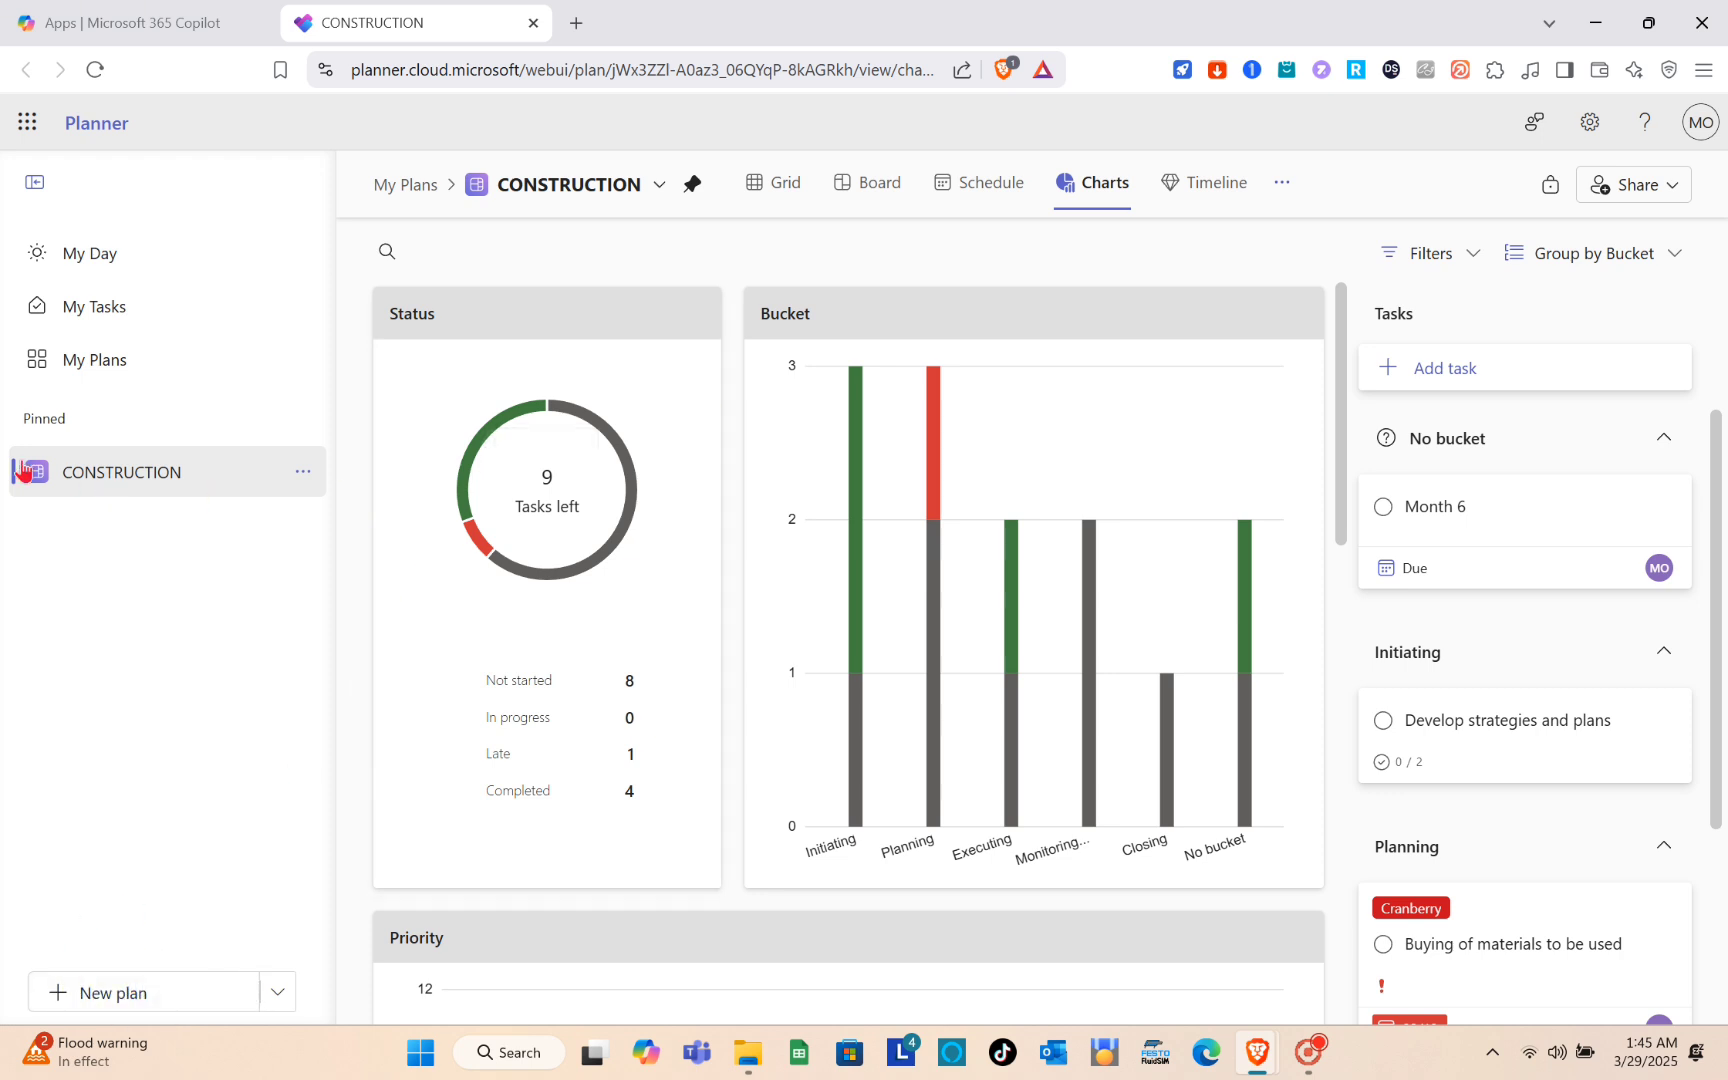
scroll(858, 440, "down", 2)
scroll(858, 440, "up", 2)
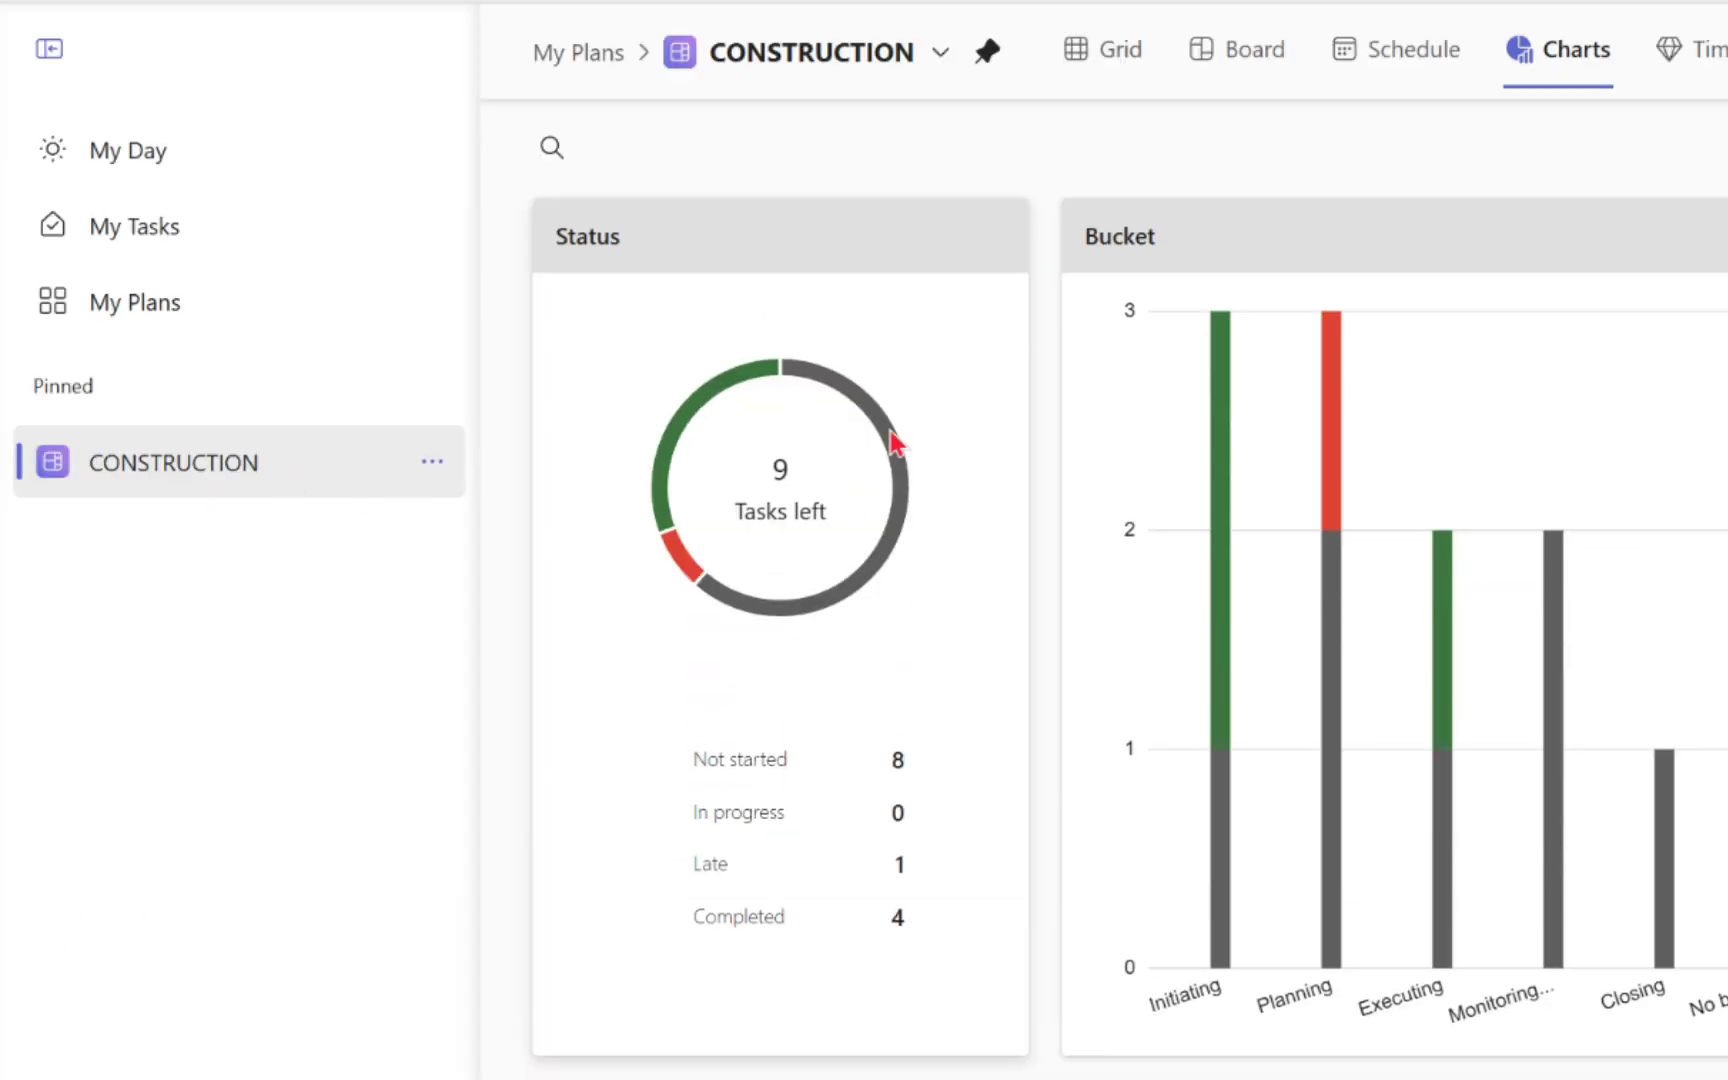
scroll(1295, 526, "down", 1)
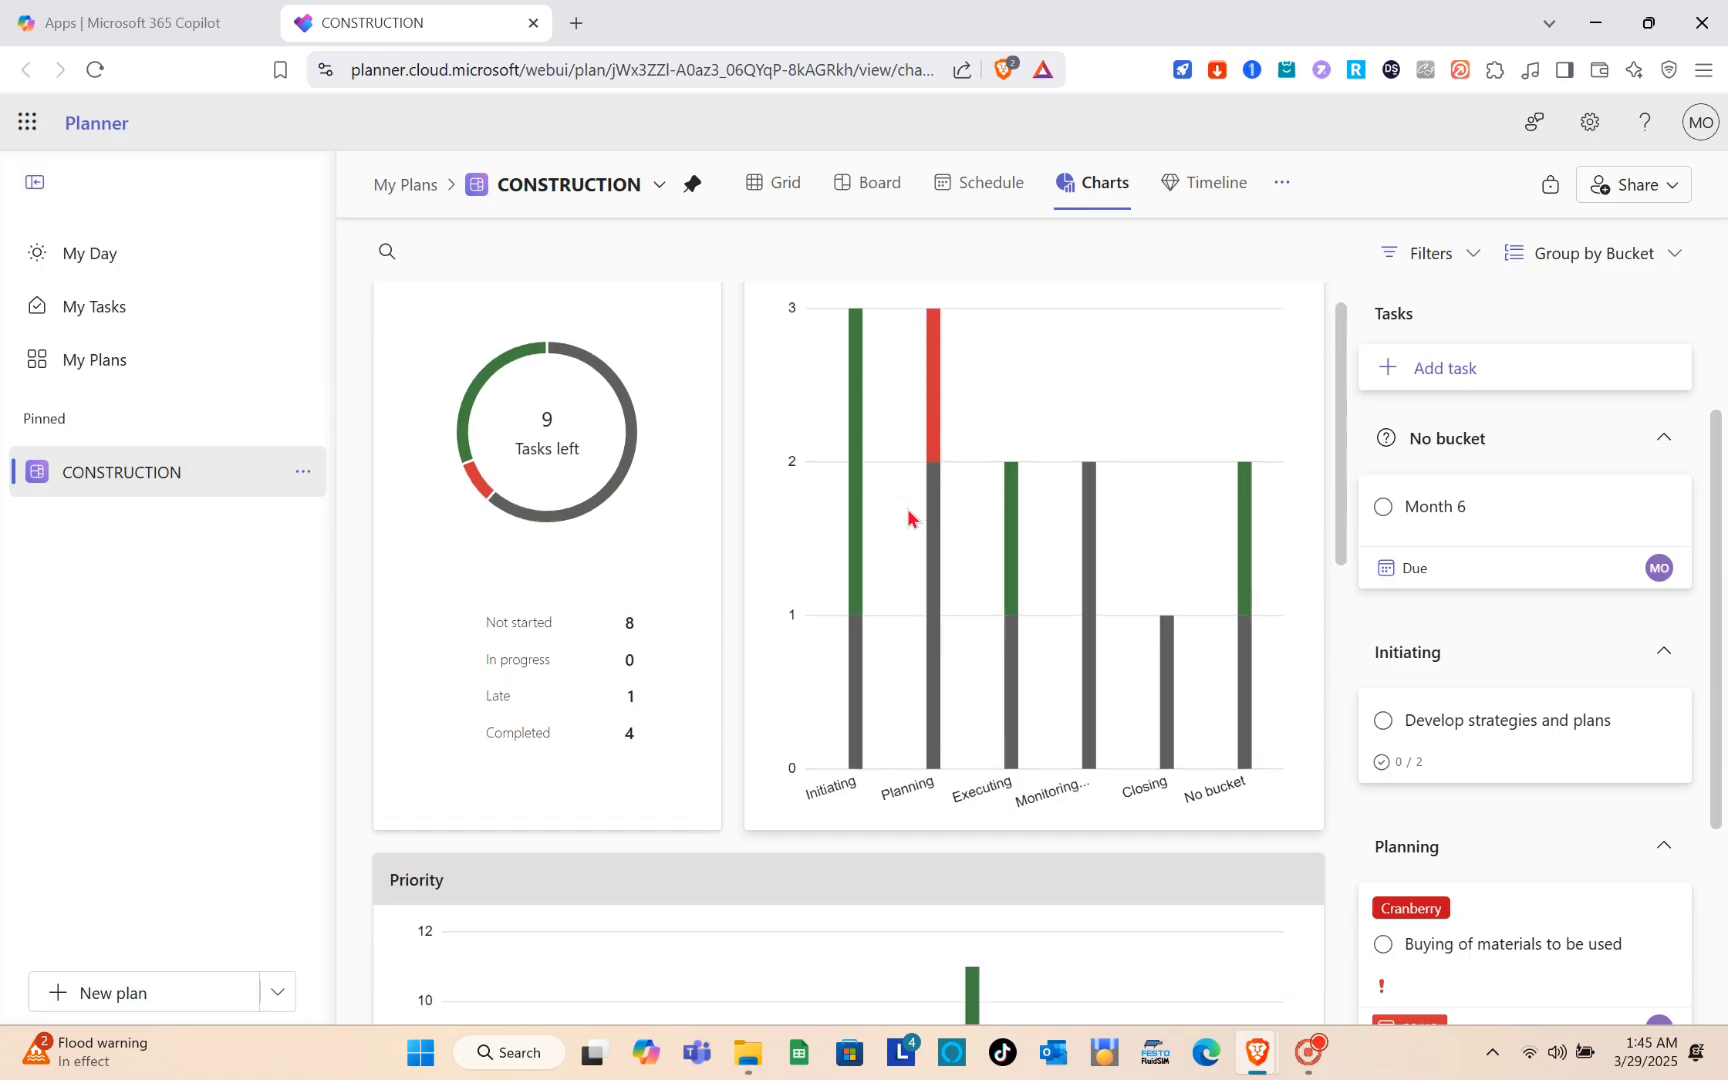
scroll(908, 517, "down", 10)
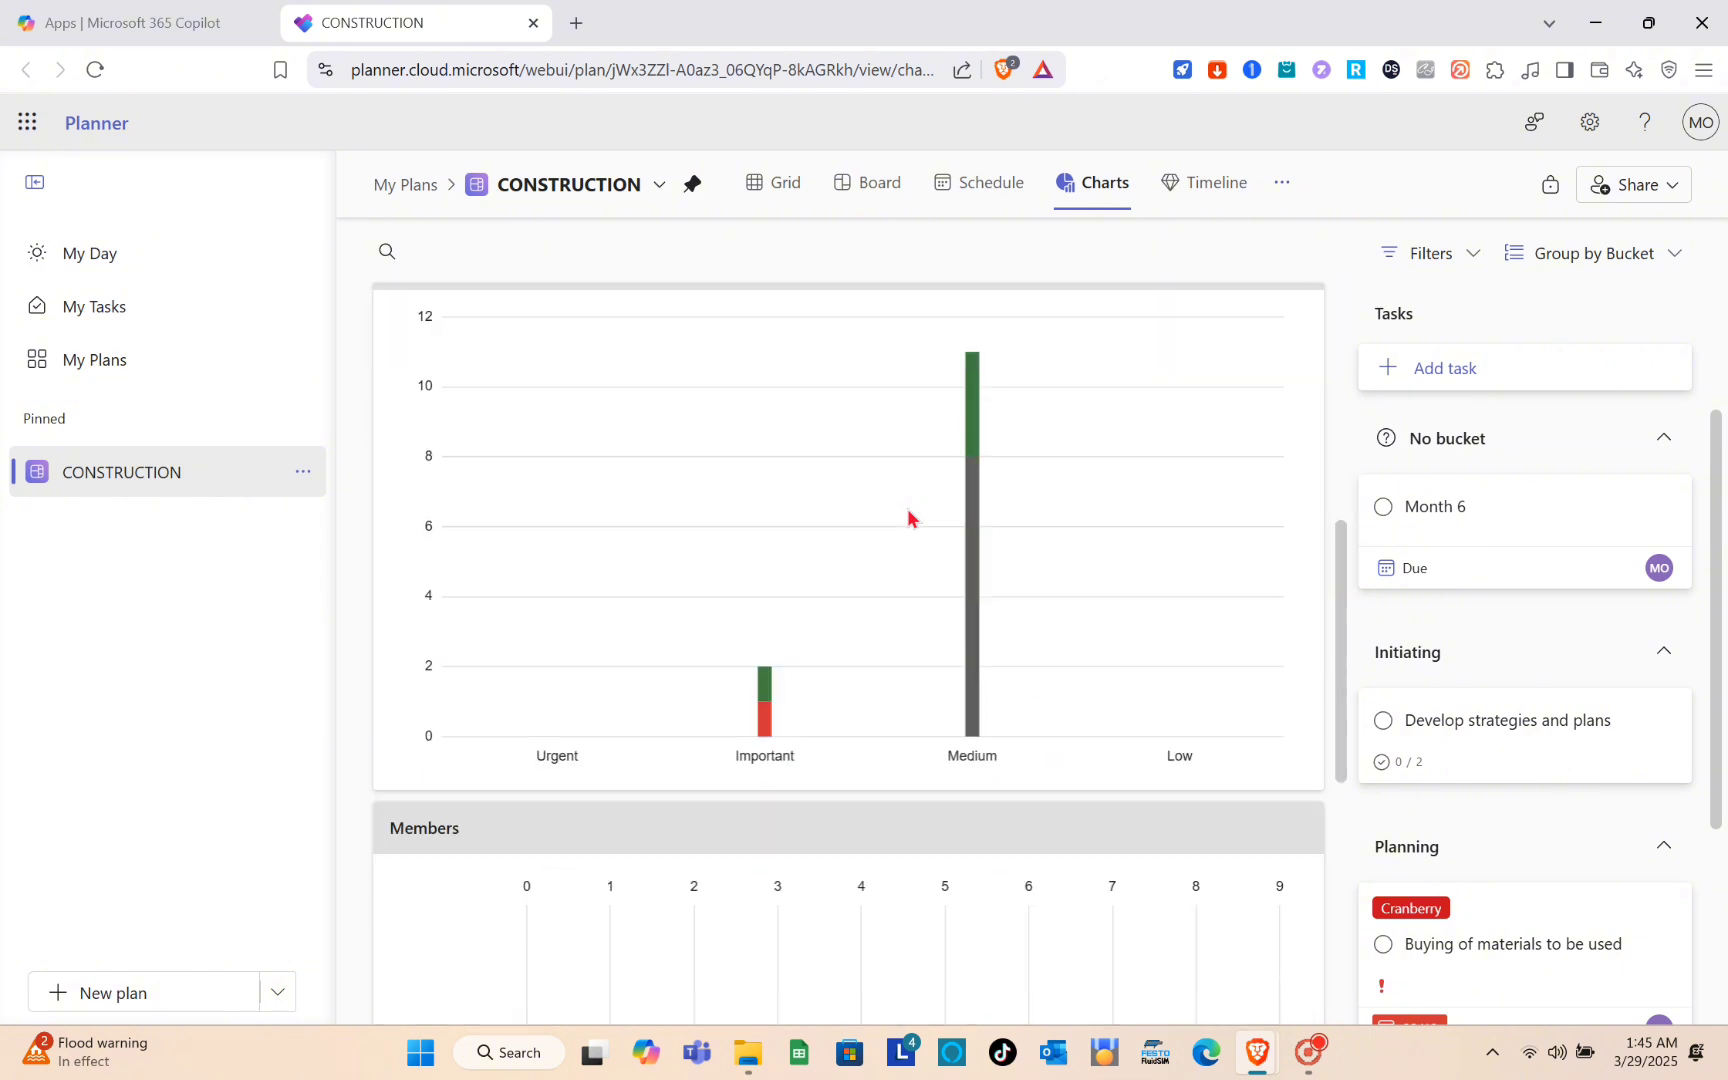
scroll(908, 517, "down", 3)
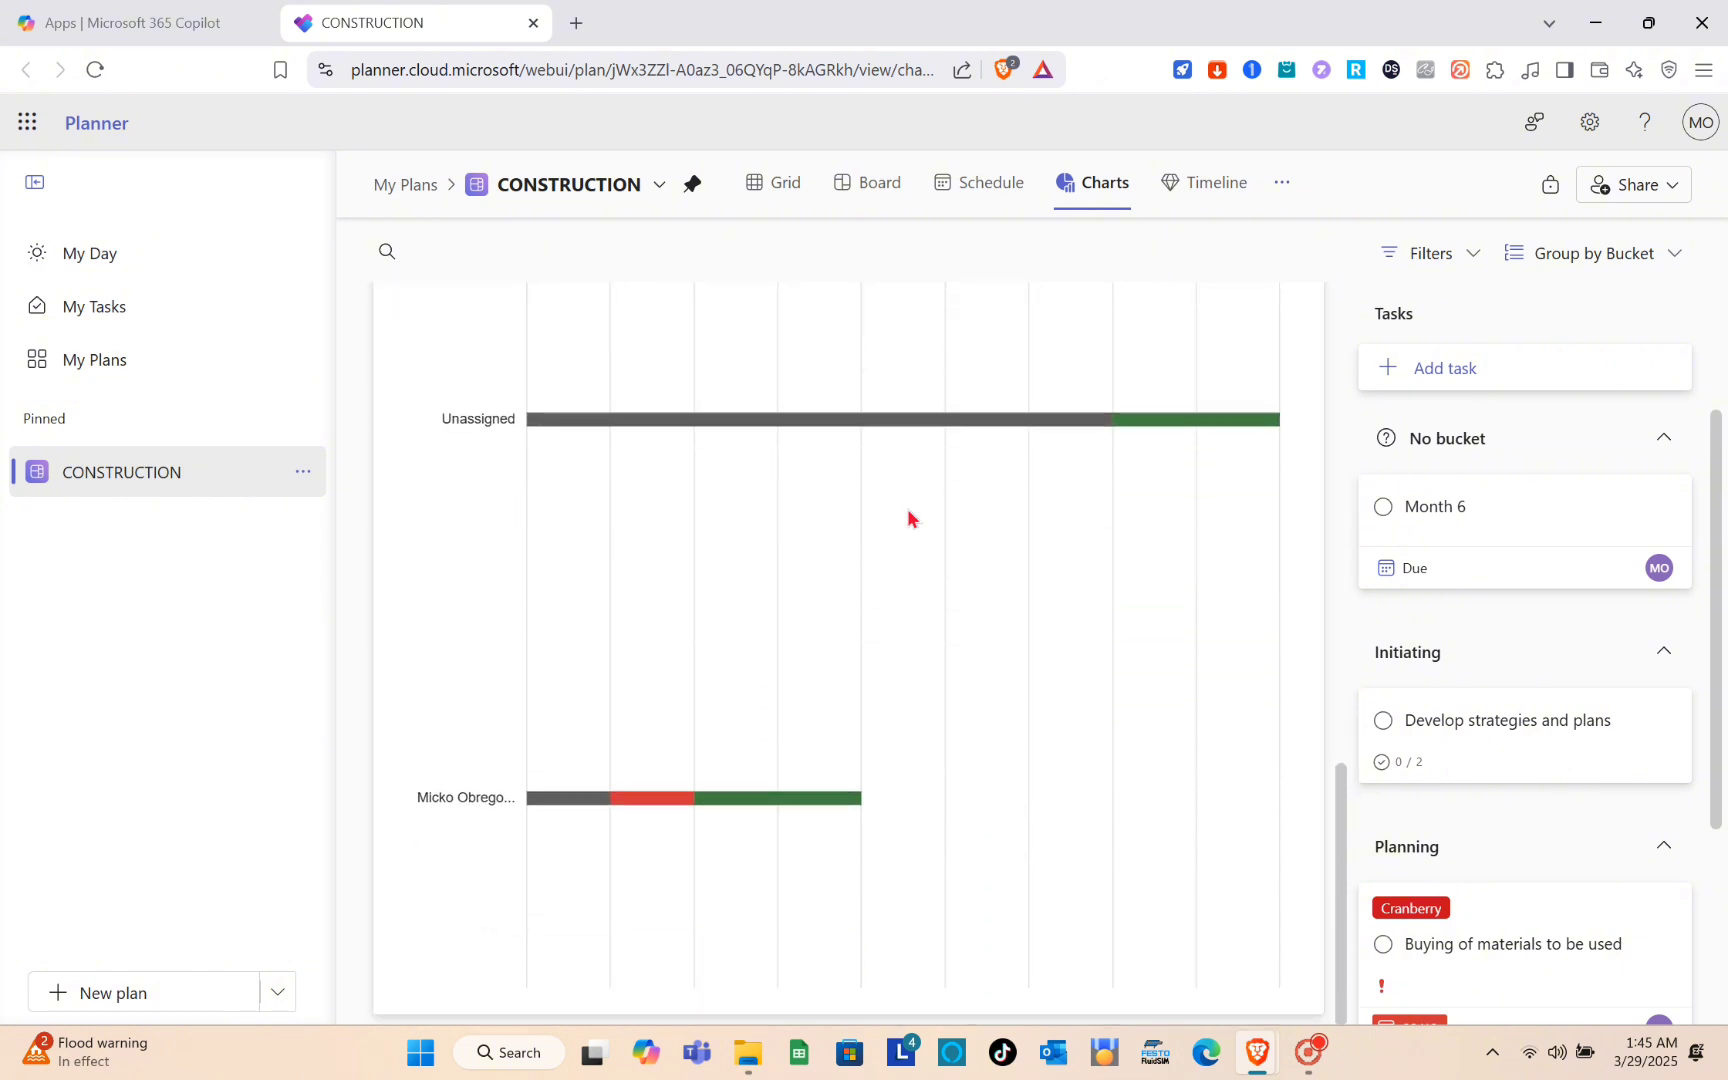
scroll(908, 517, "up", 12)
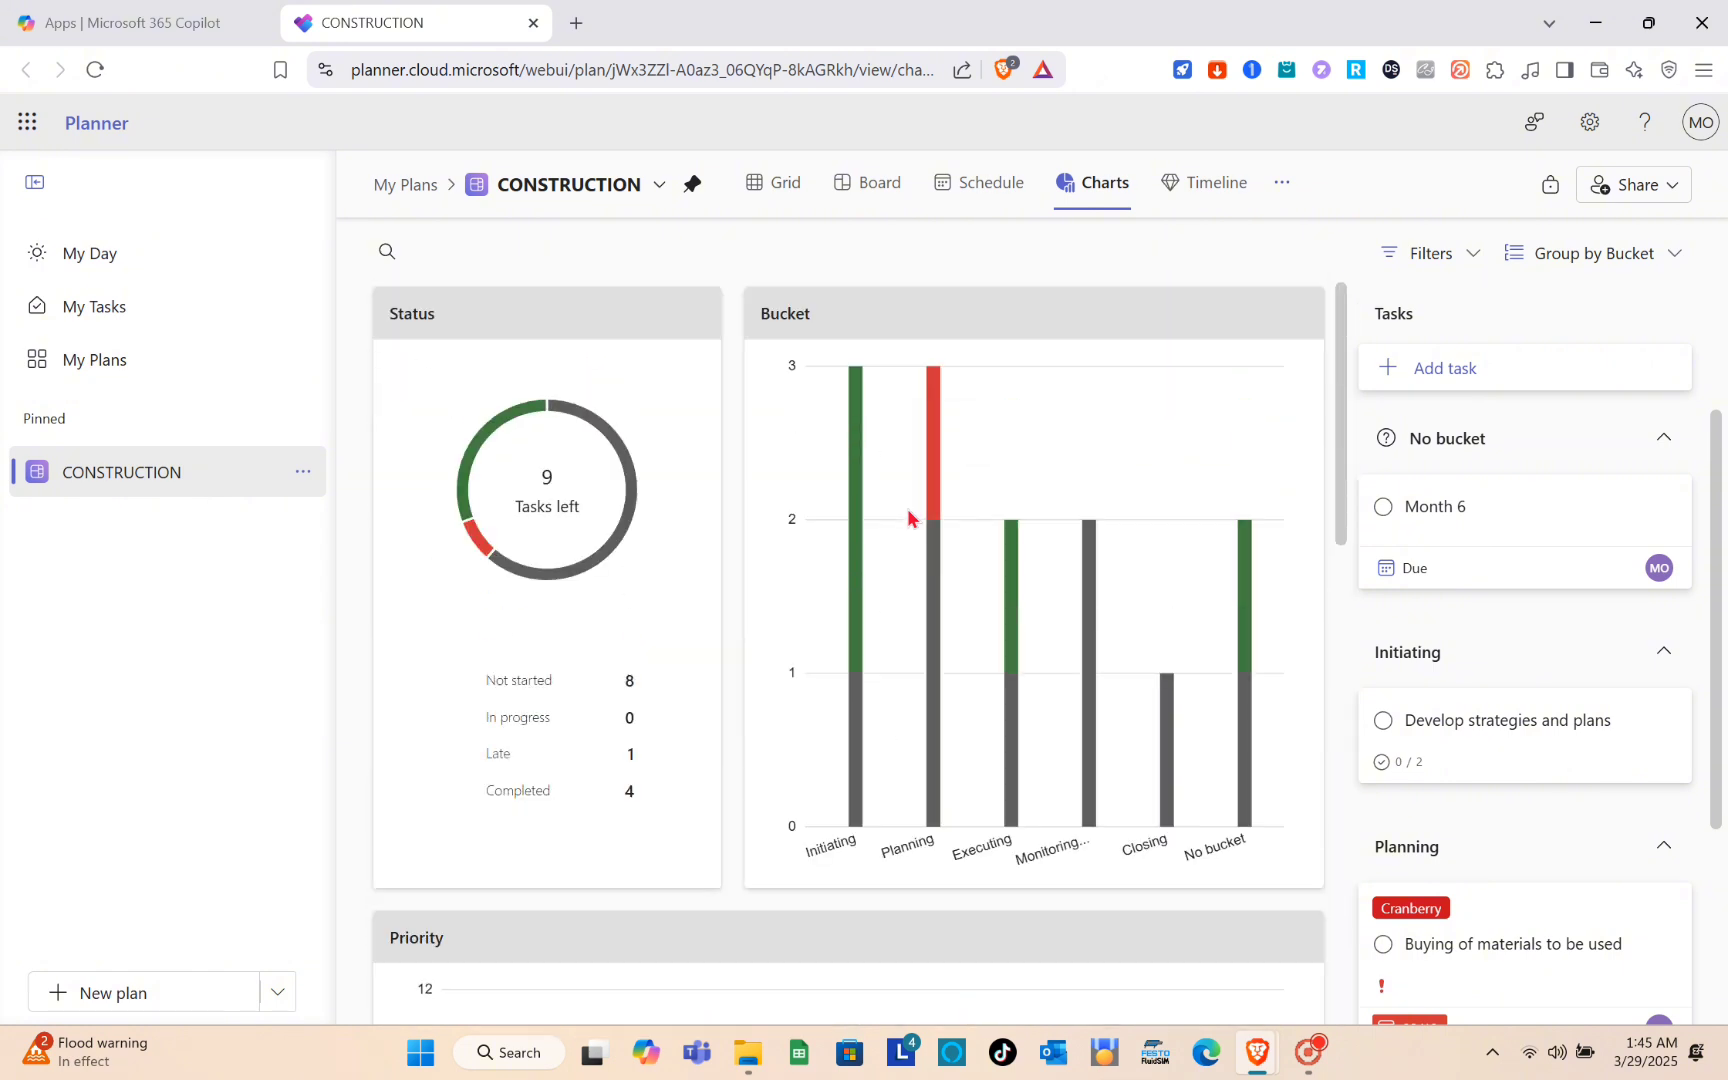
- Try the Grid, Board, Schedule, Charts and Timeline views, dismissing the Timeline pop-up
left_click(800, 205)
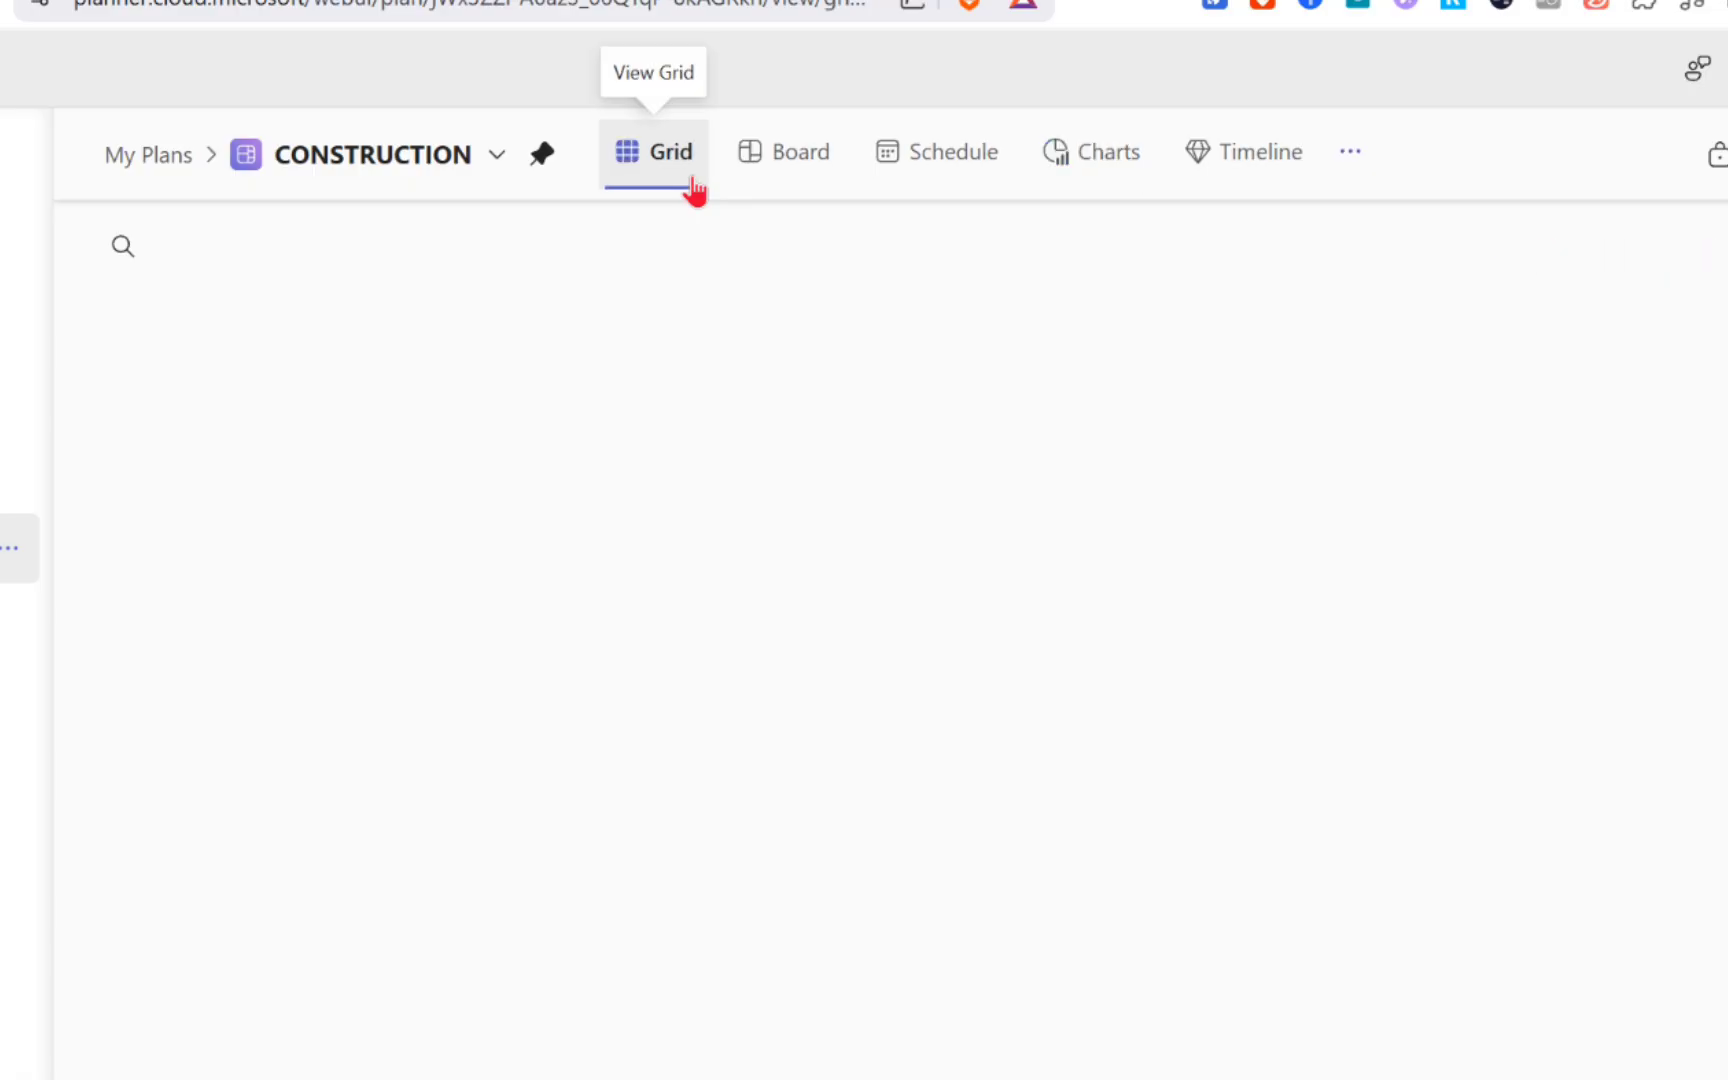
left_click(791, 168)
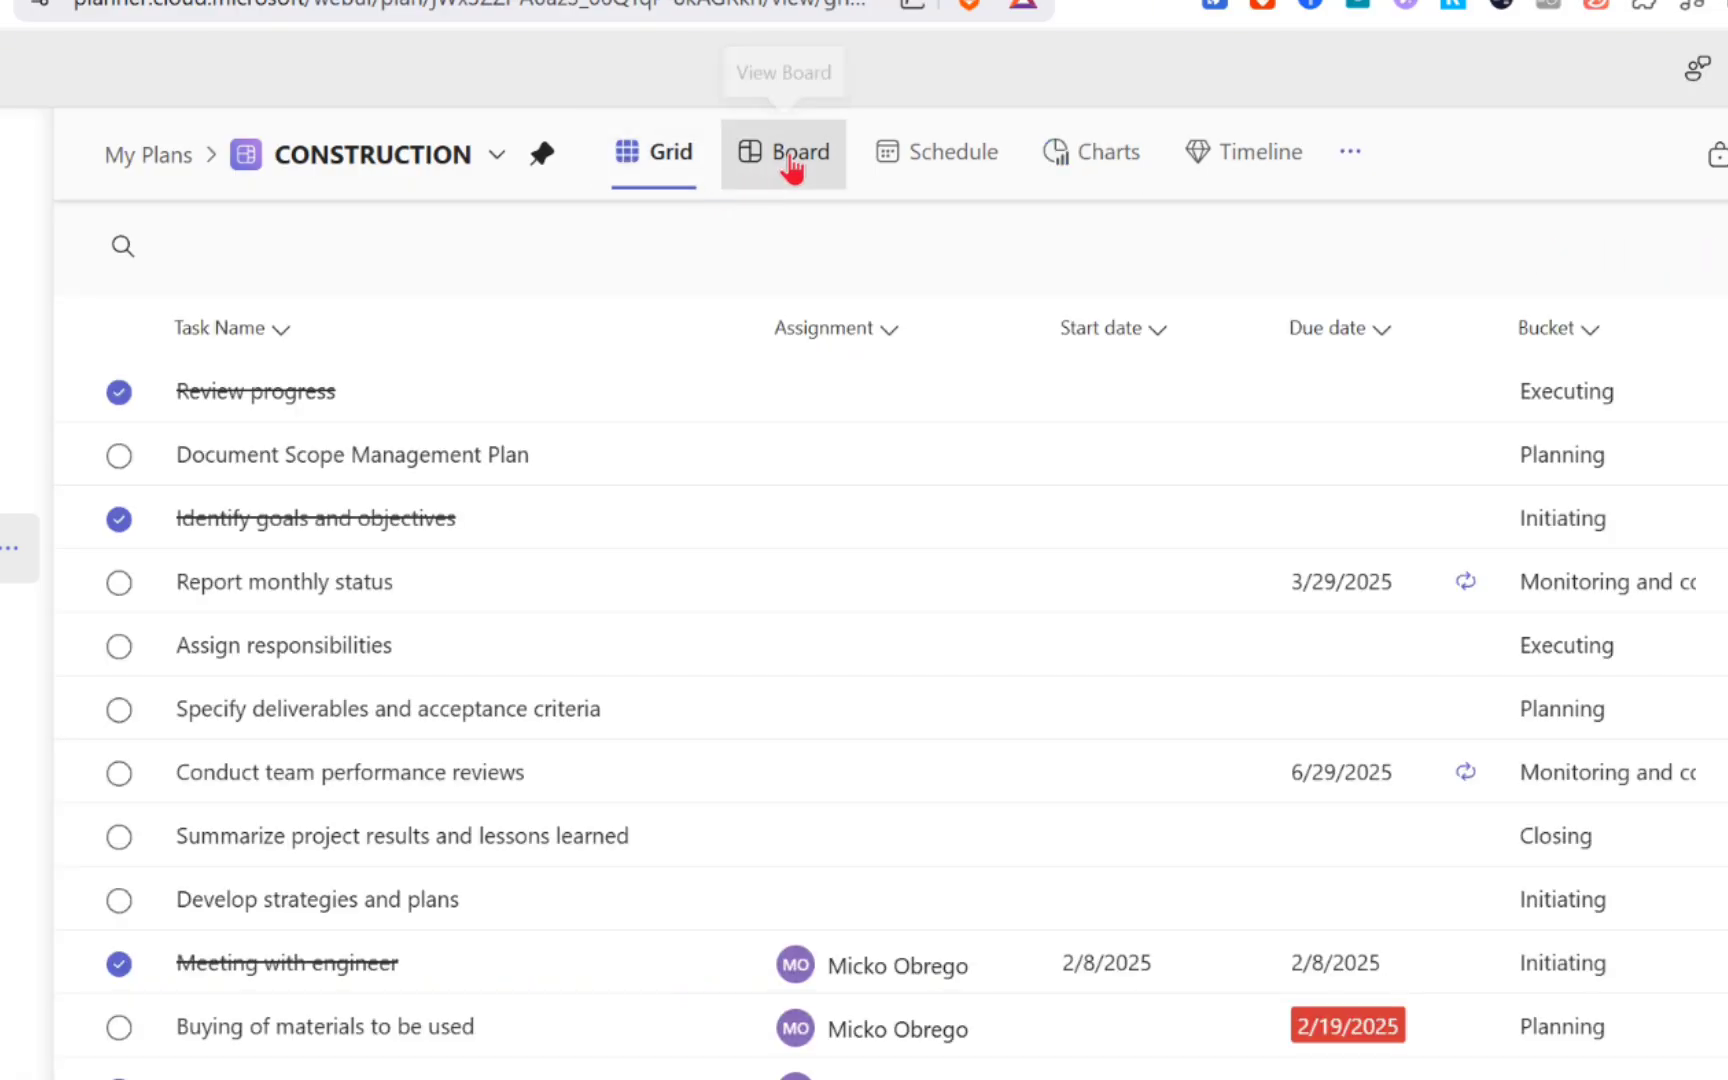
left_click(912, 180)
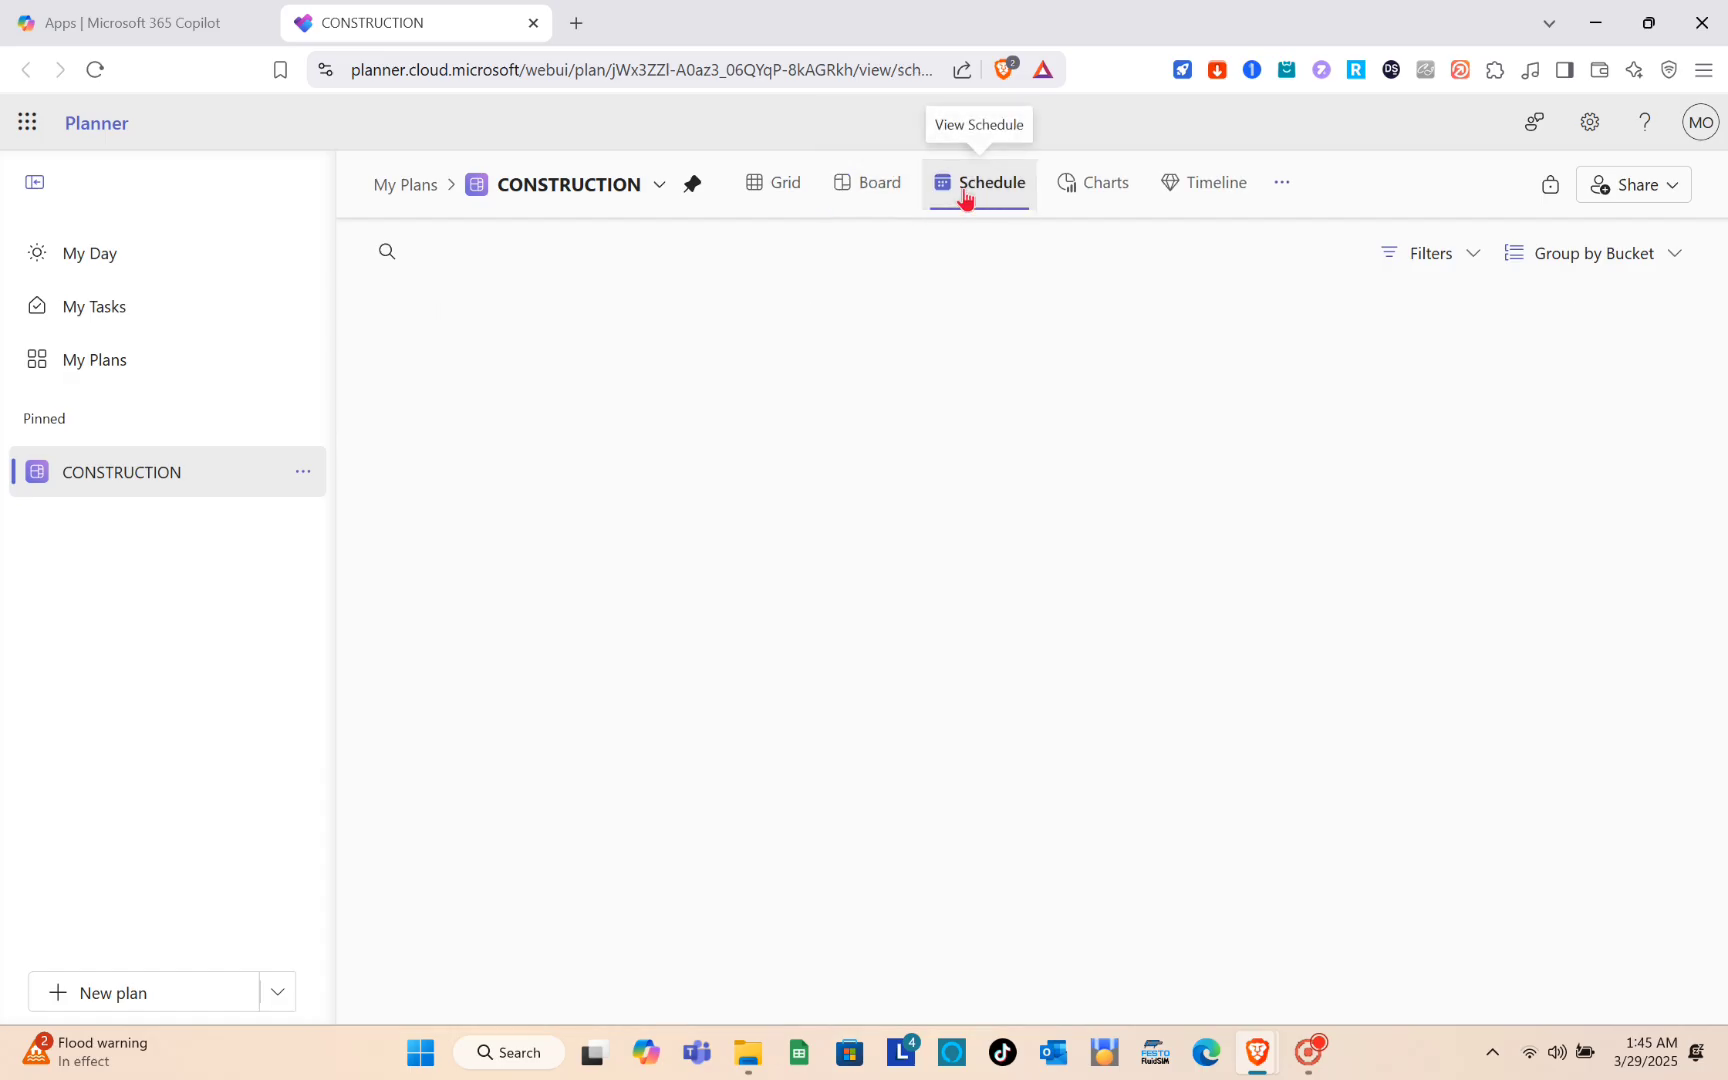
left_click(1078, 195)
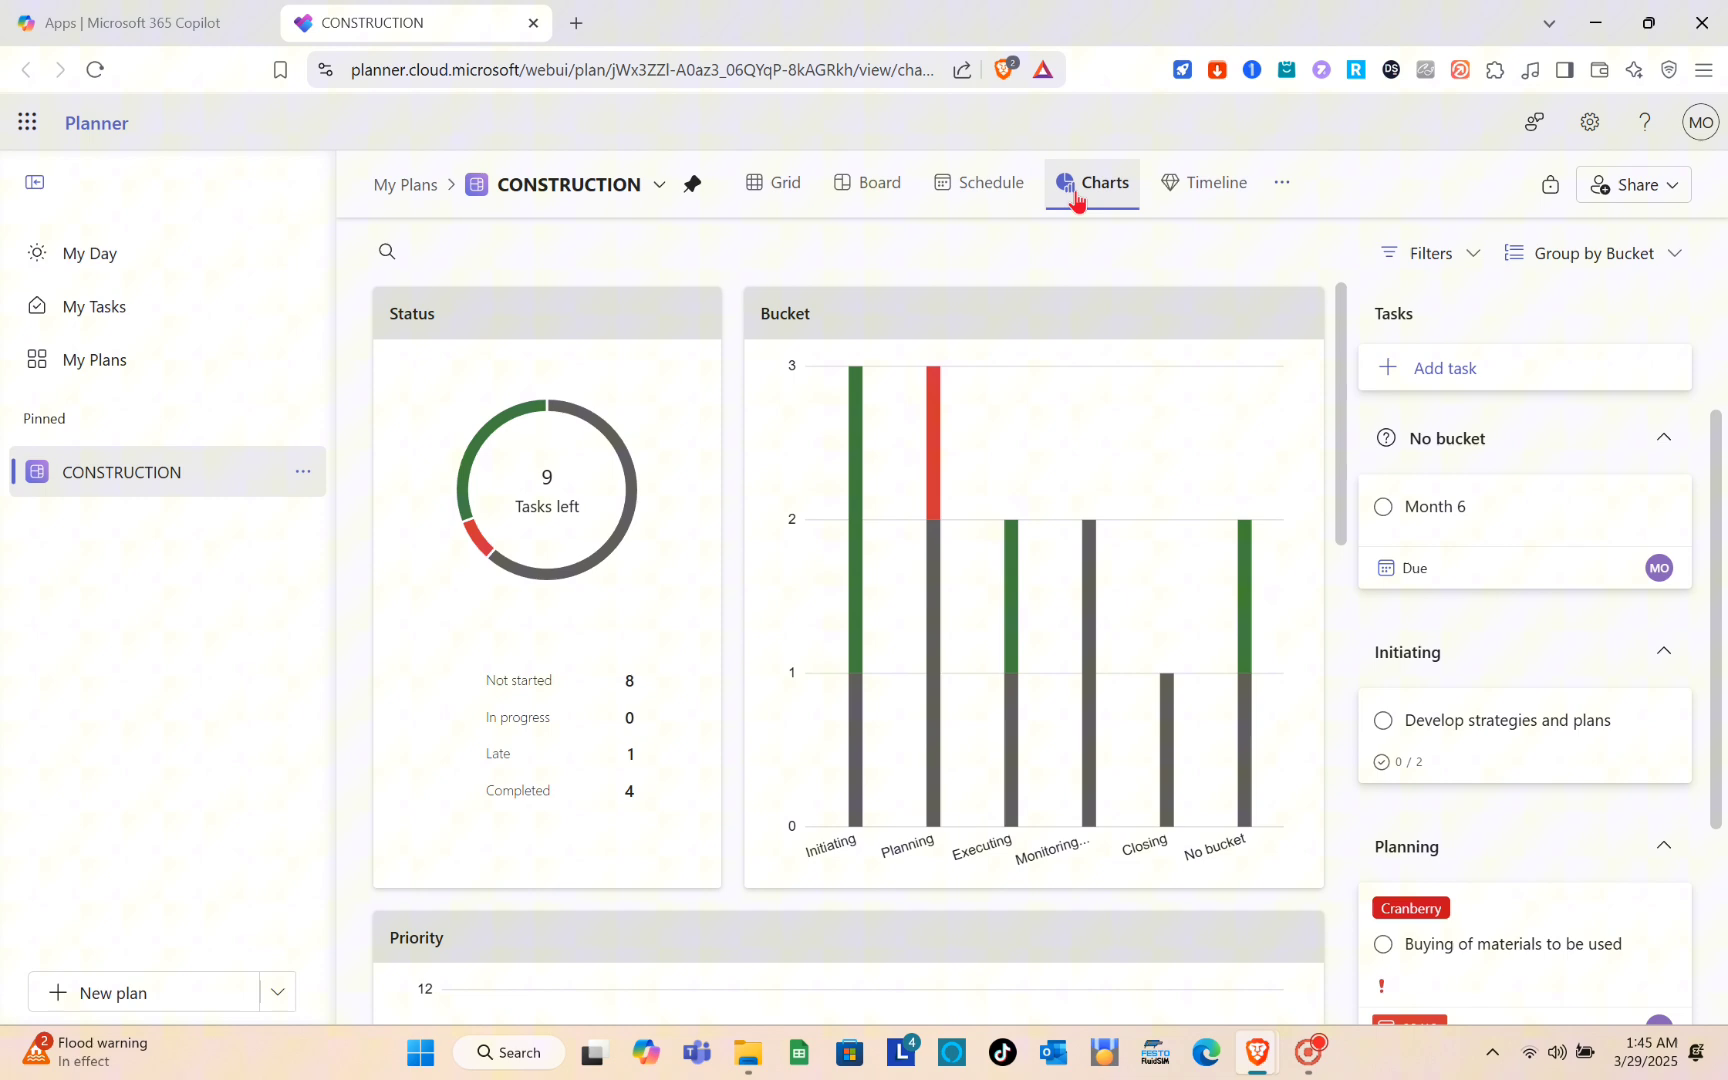
left_click(1165, 195)
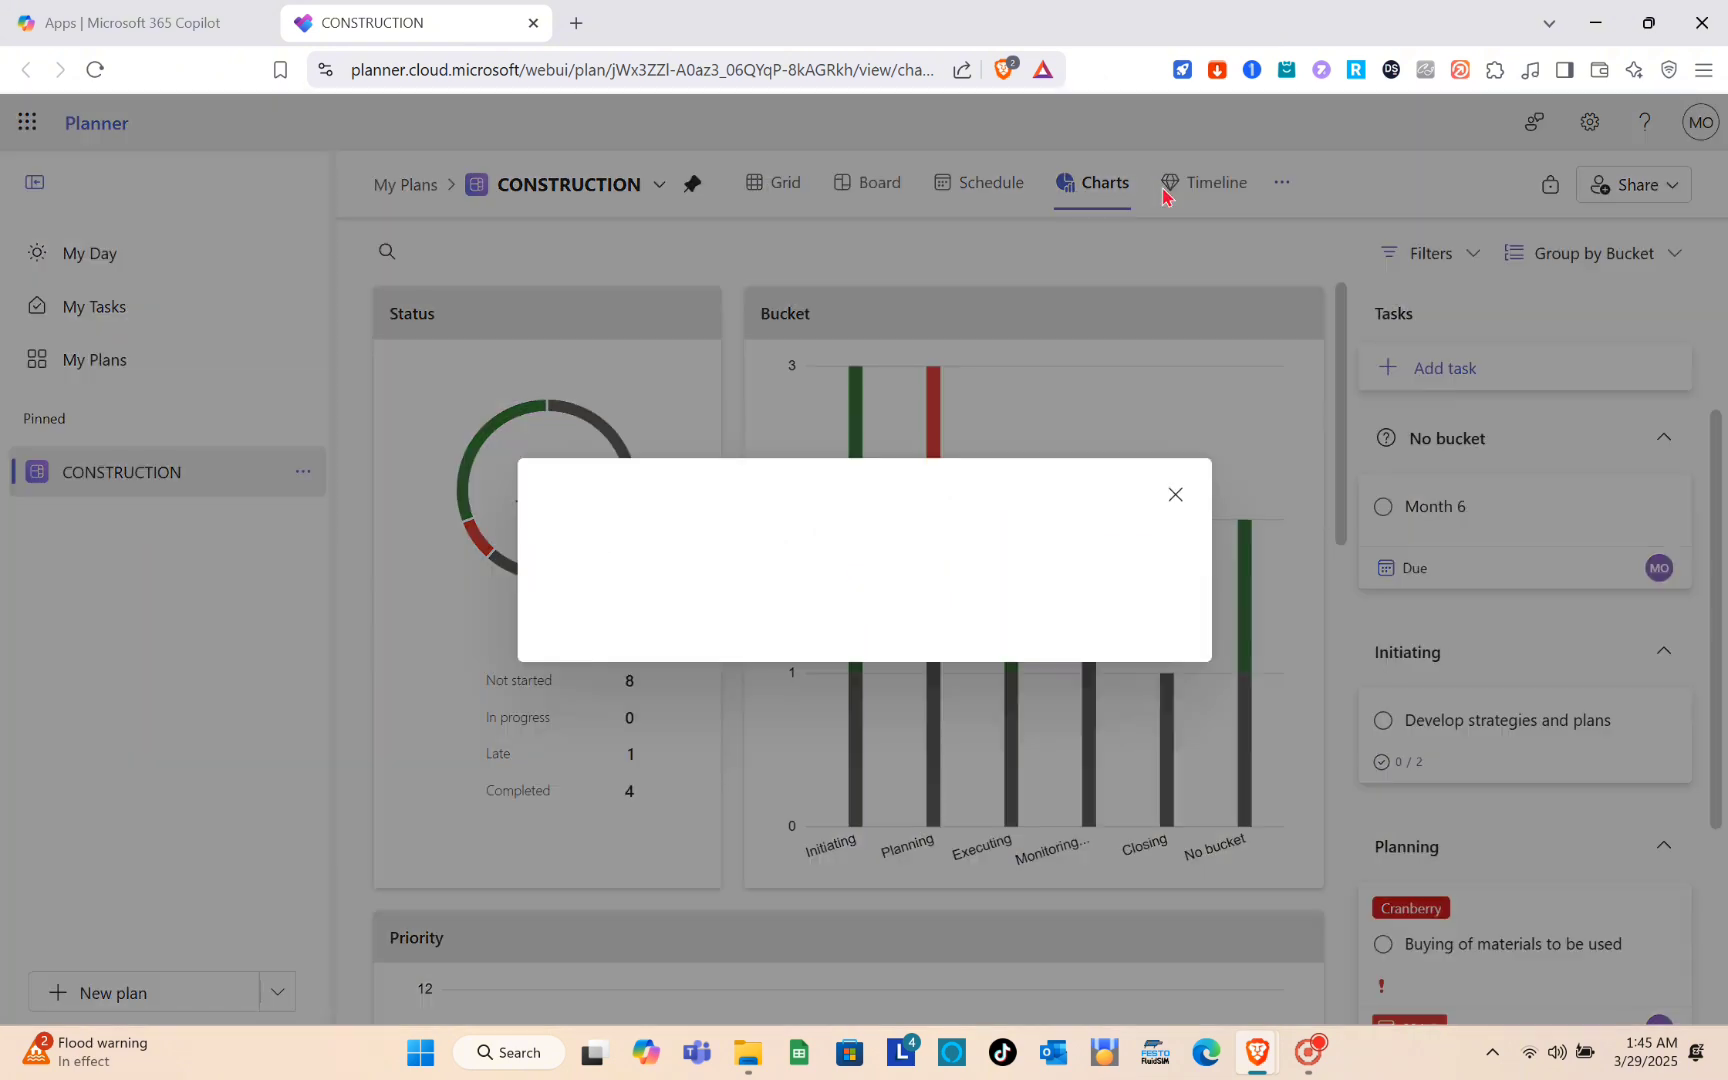
left_click(1174, 495)
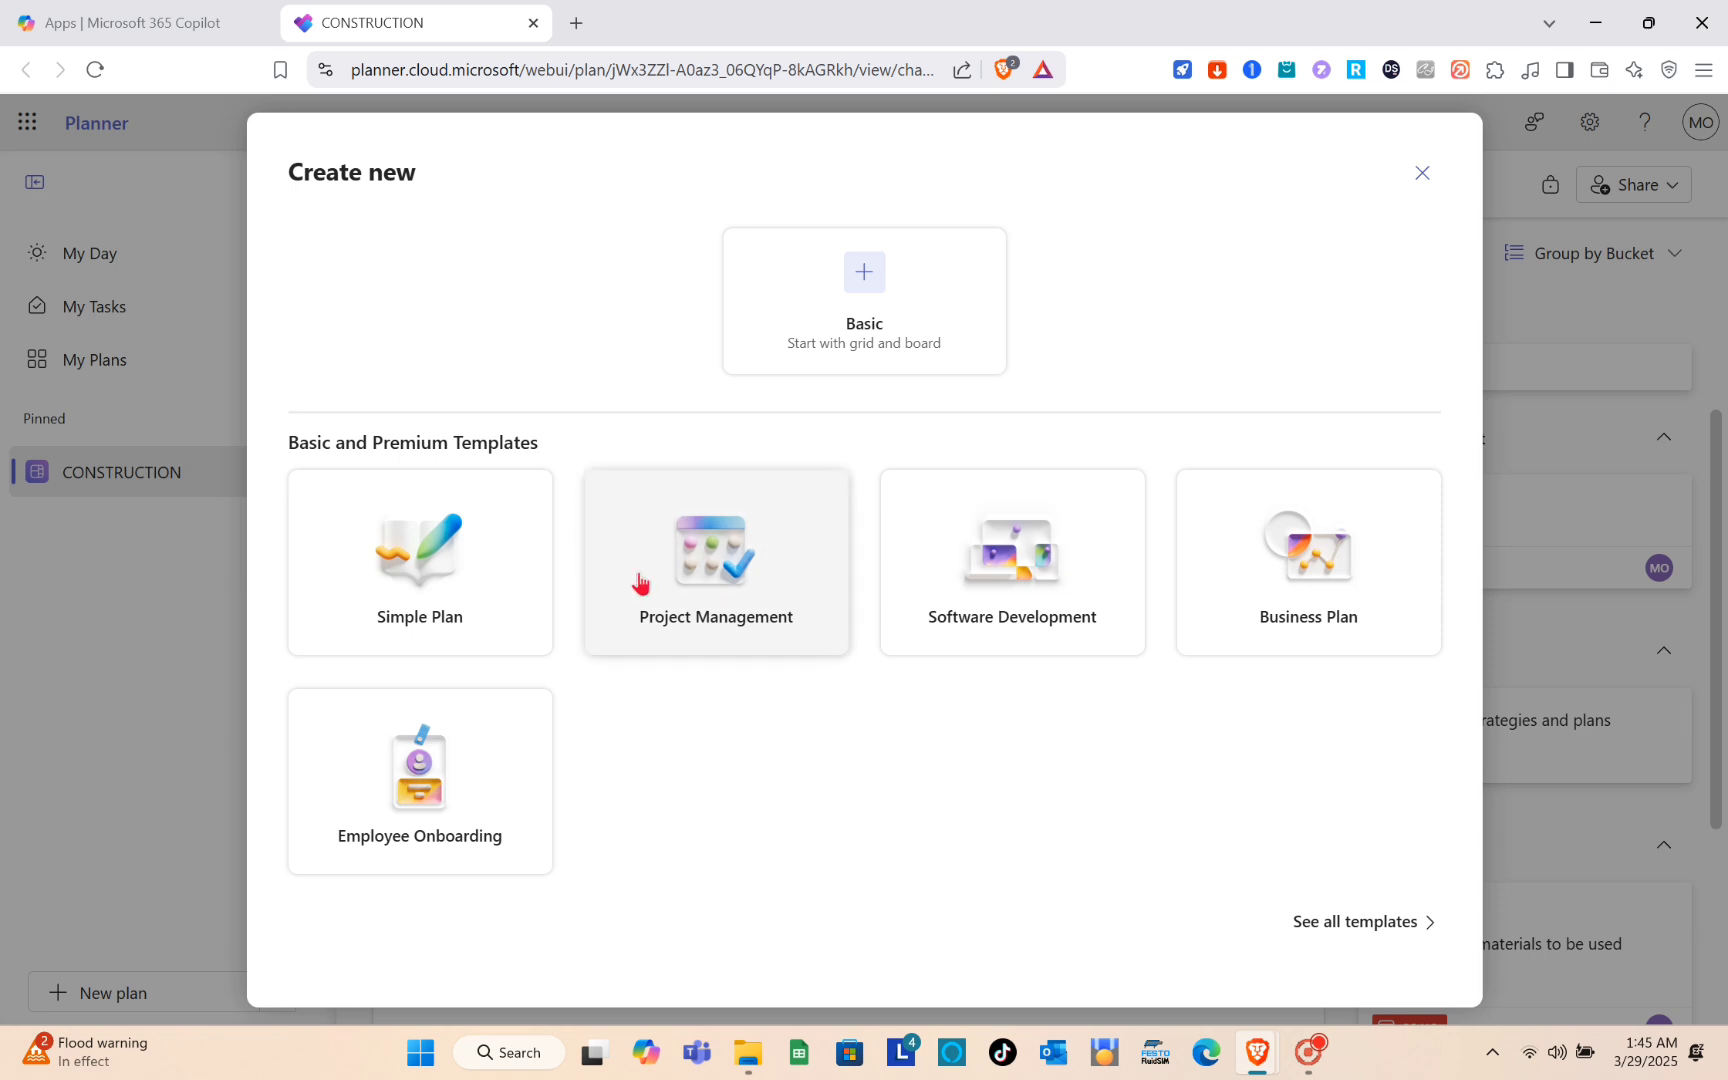
- Choose the Project Management template and start a new plan from it
left_click(641, 583)
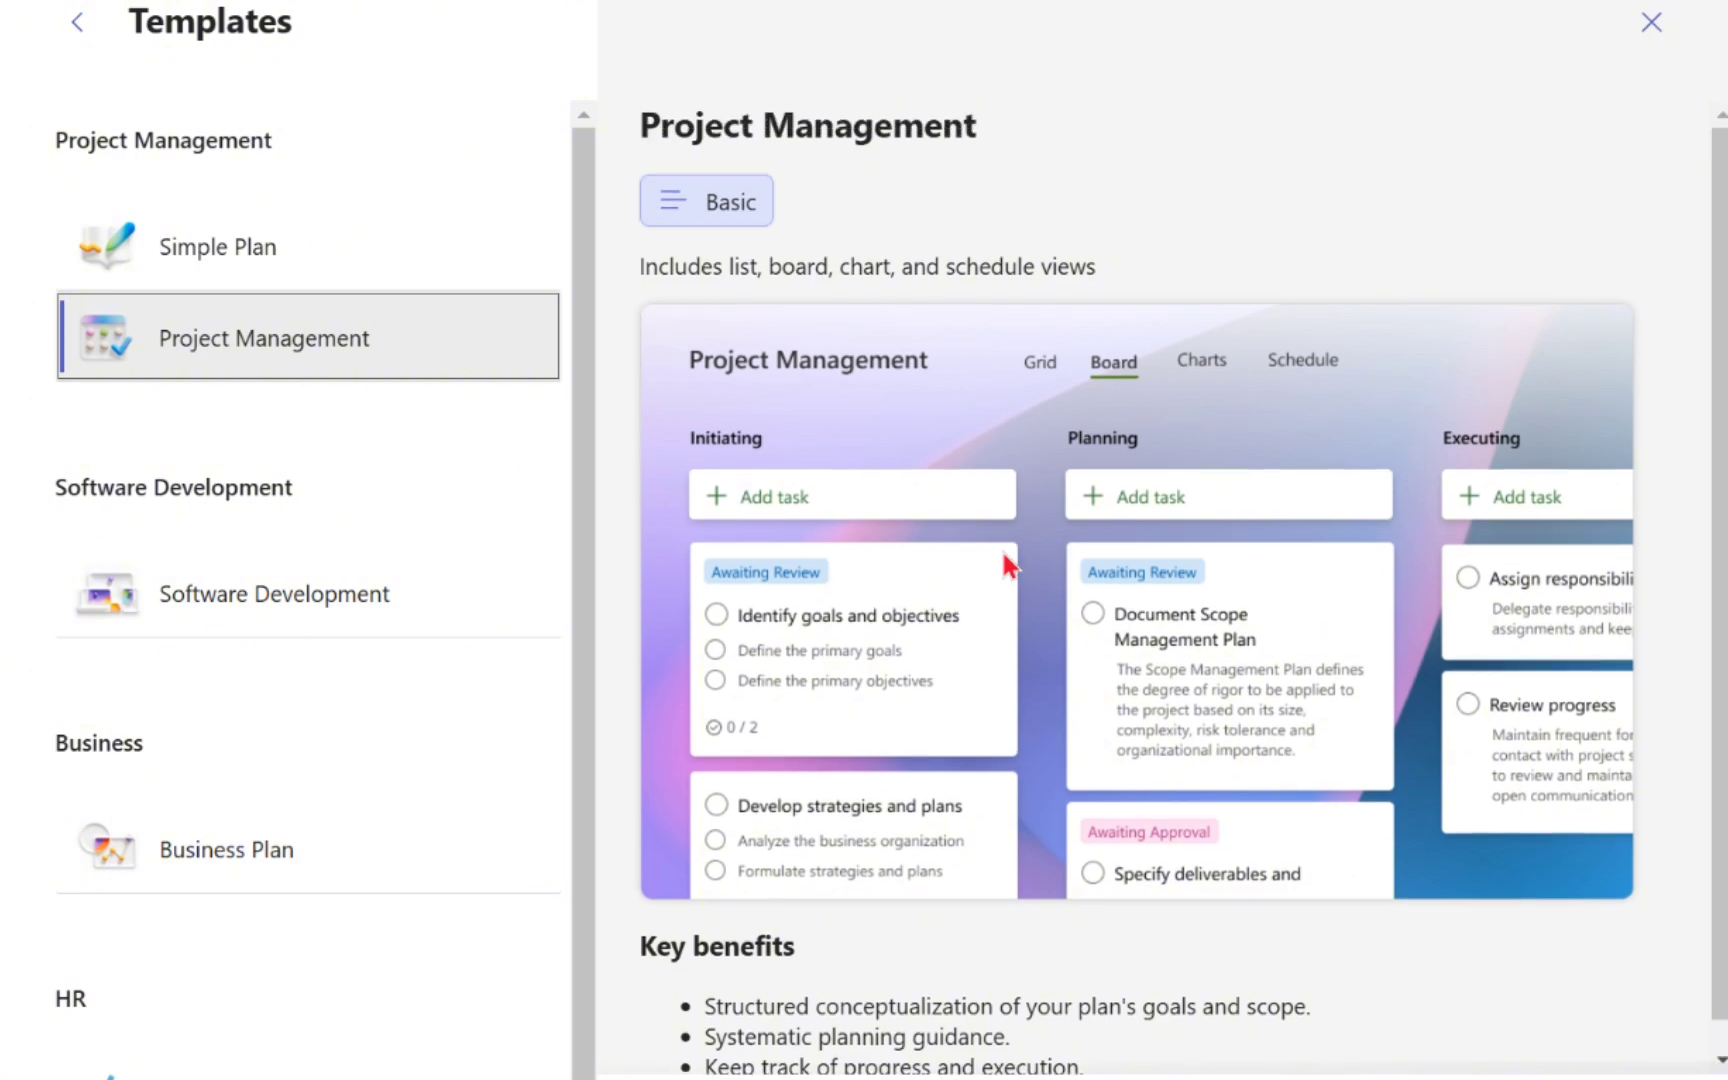
scroll(1038, 711, "down", 1)
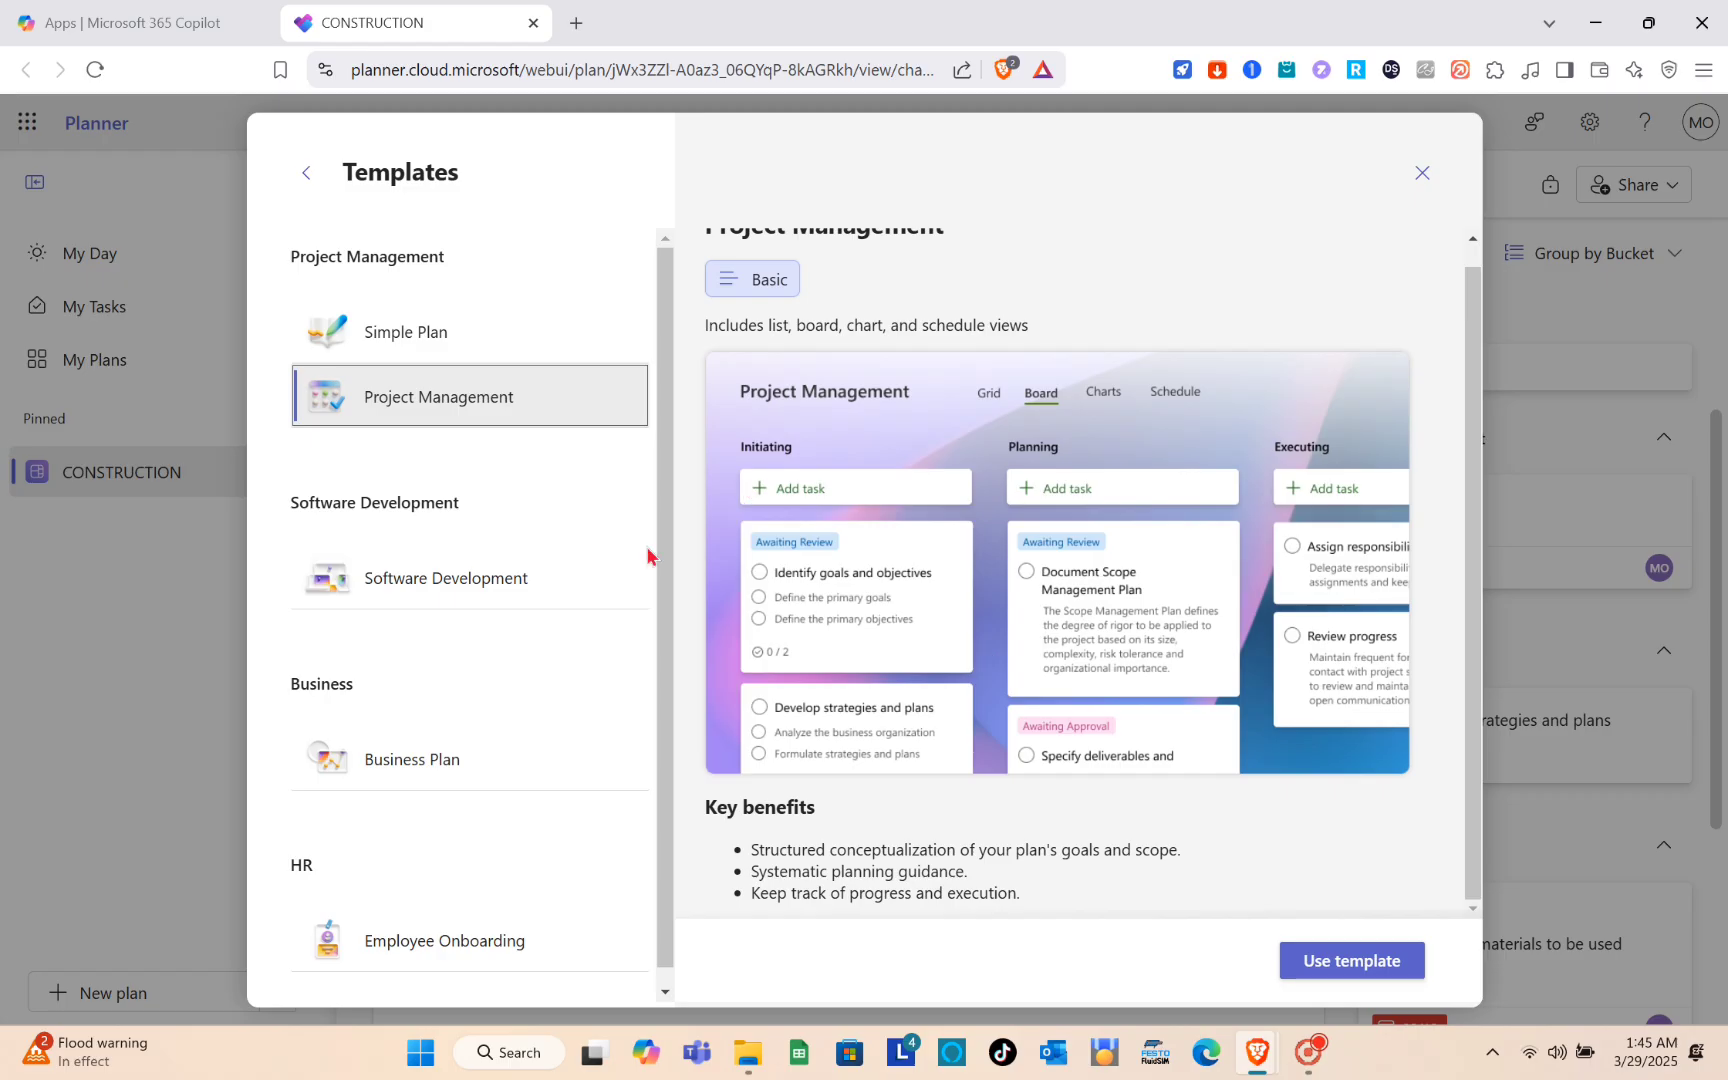
scroll(903, 525, "up", 1)
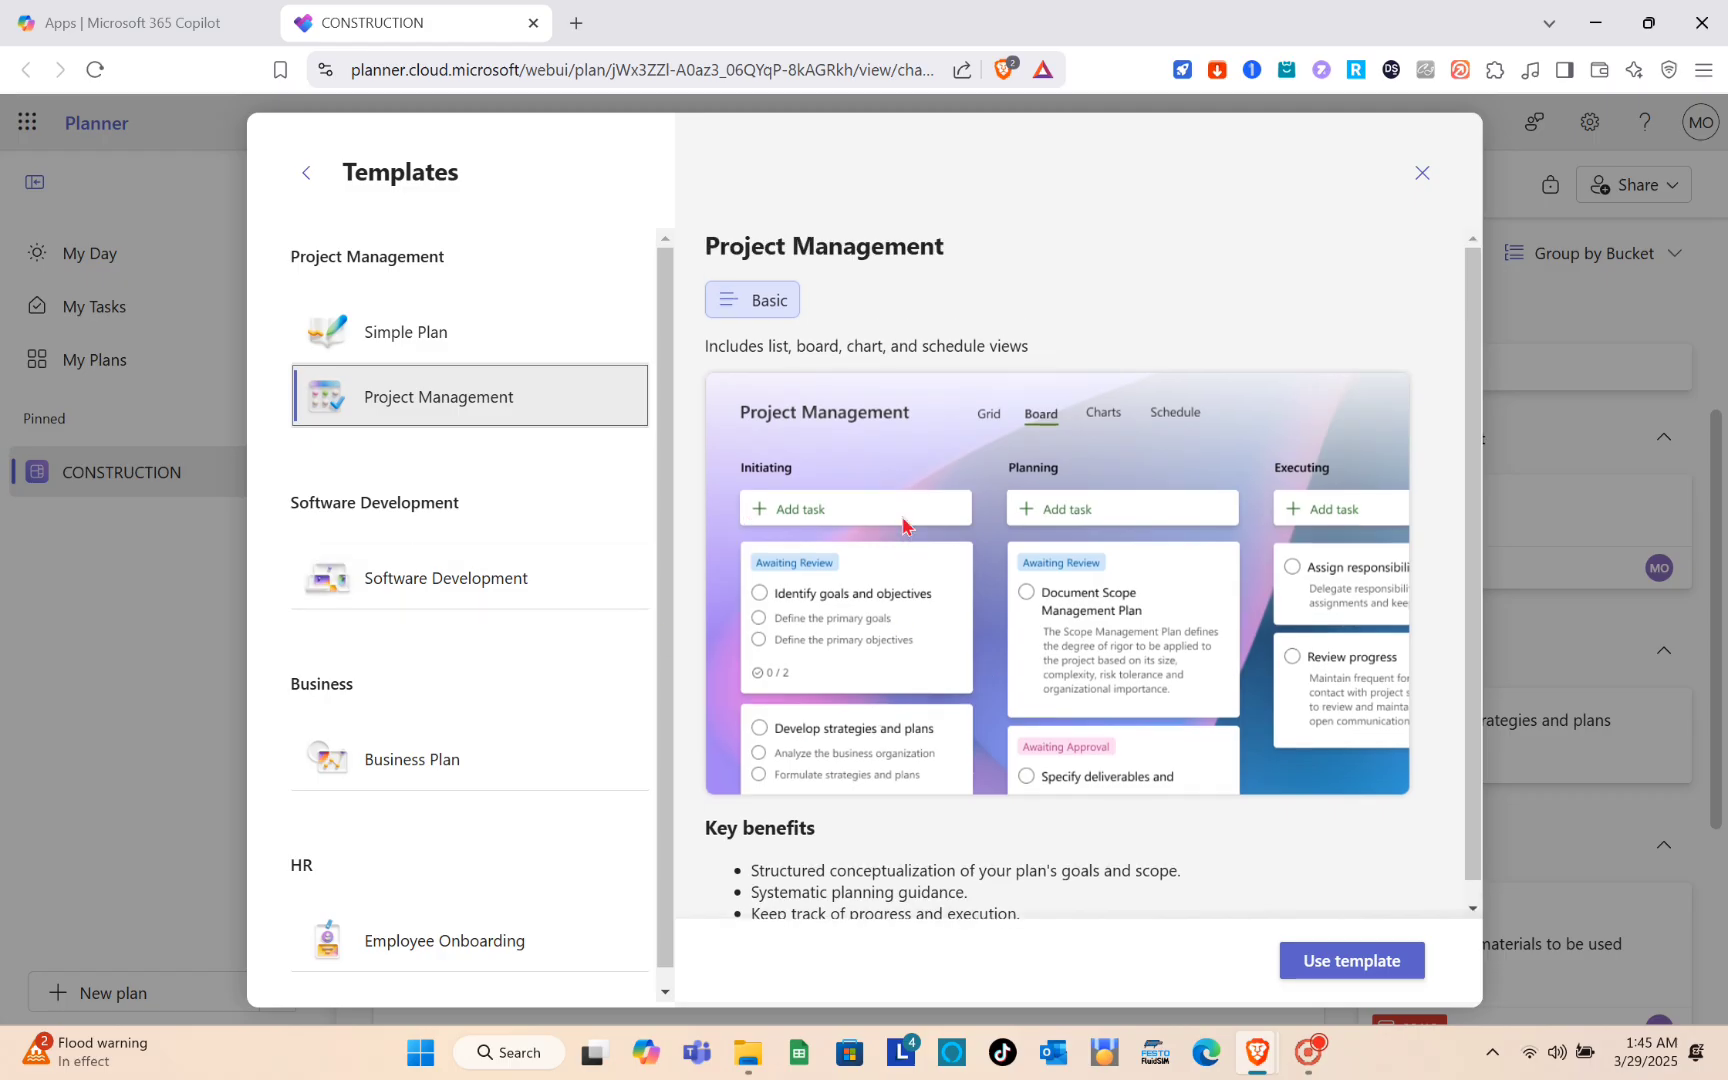
scroll(903, 525, "down", 1)
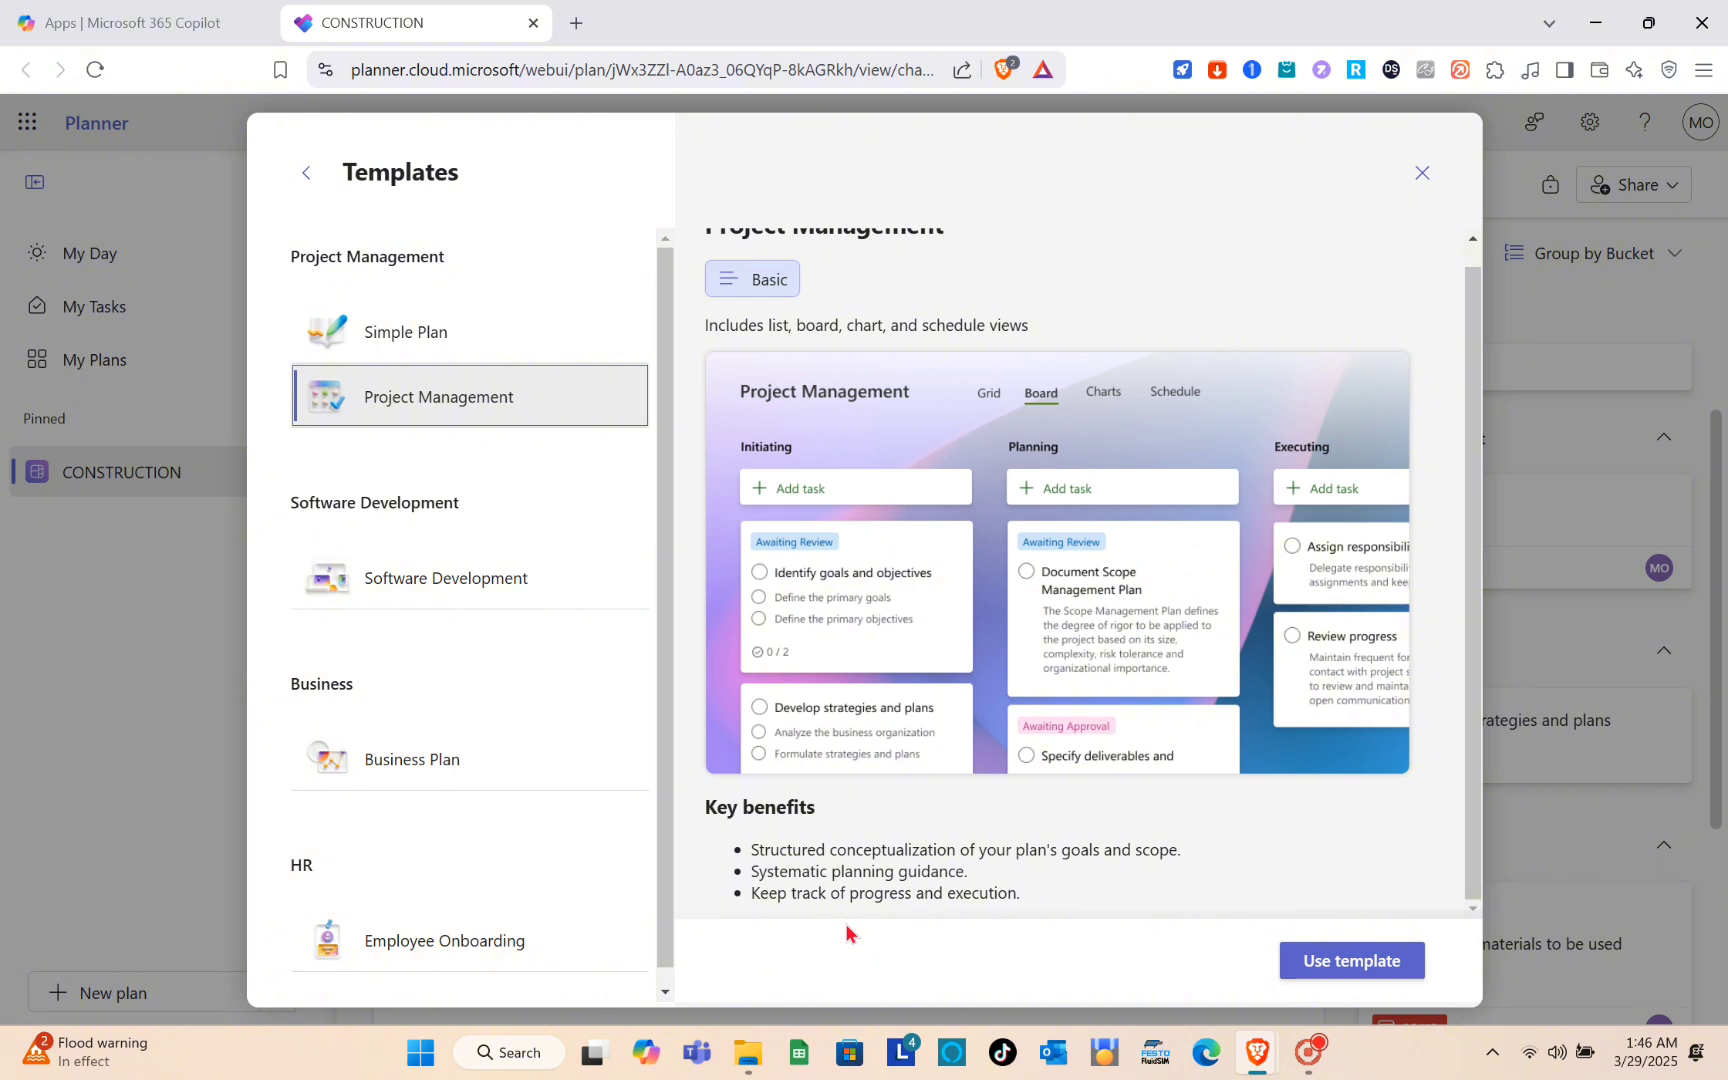
left_click(1289, 966)
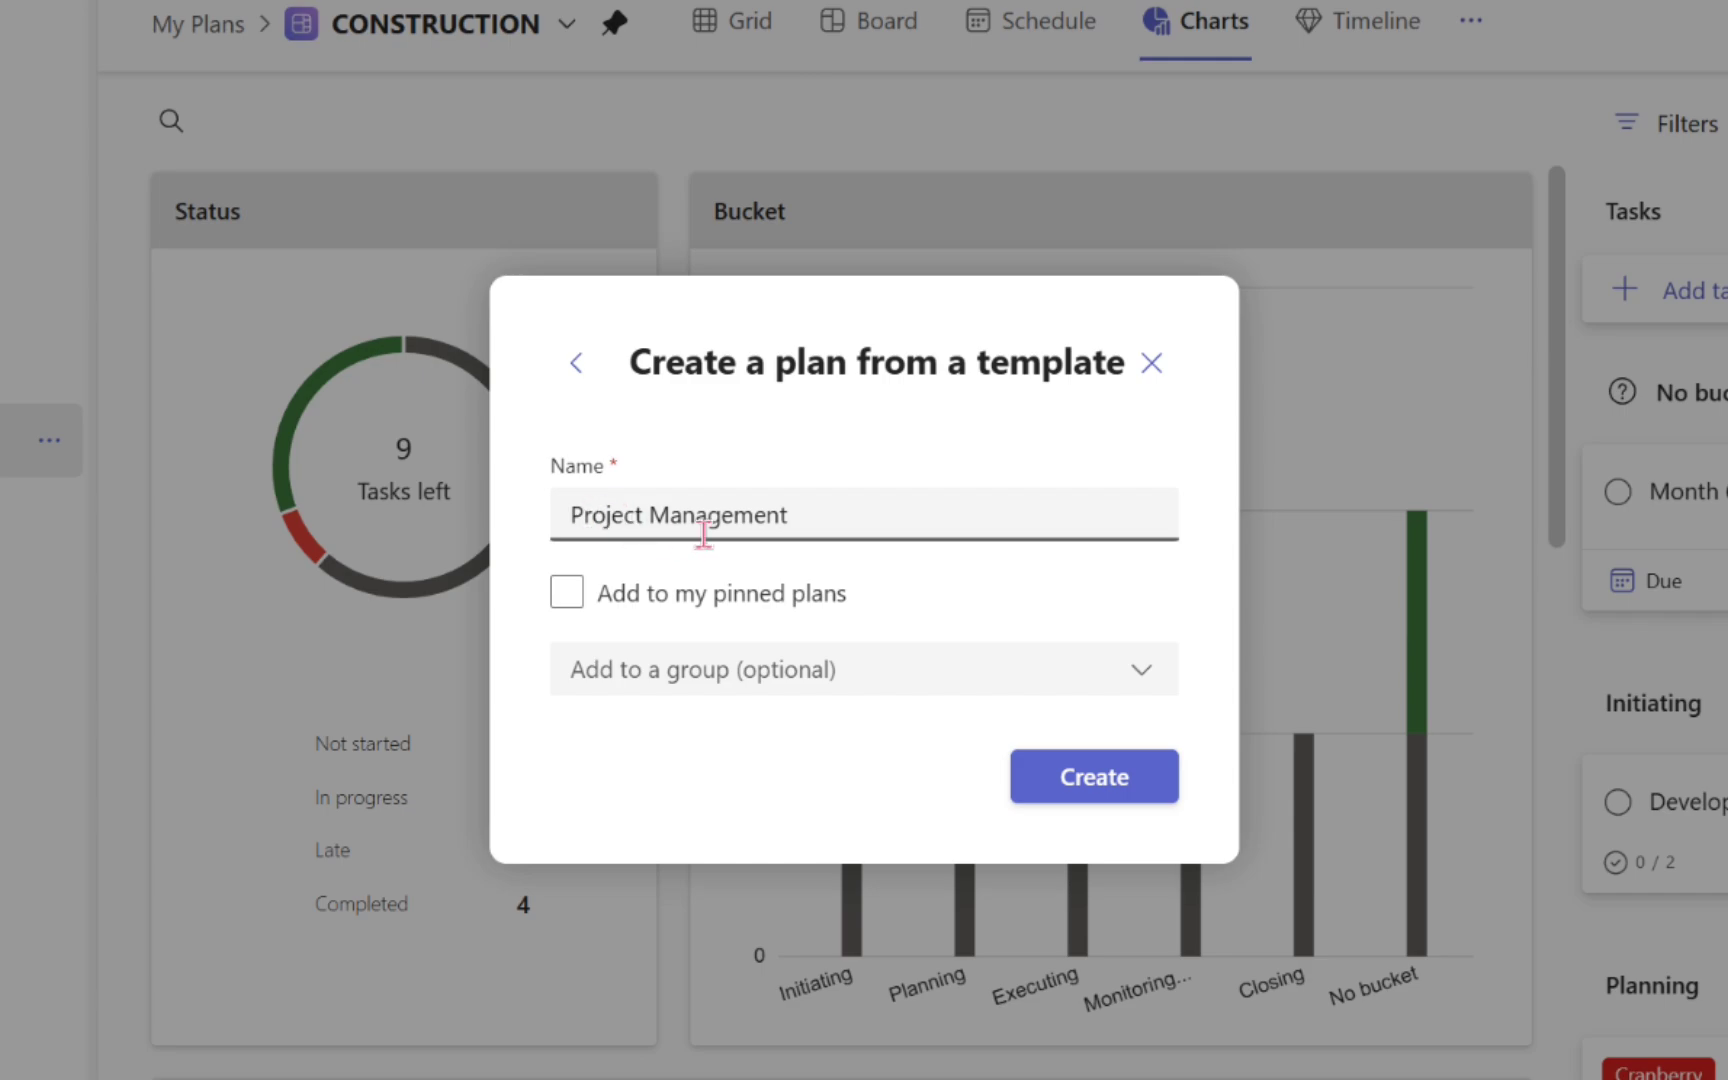
- Name the plan 'Project Management 1' and pin it, leaving no group selected
left_click(840, 537)
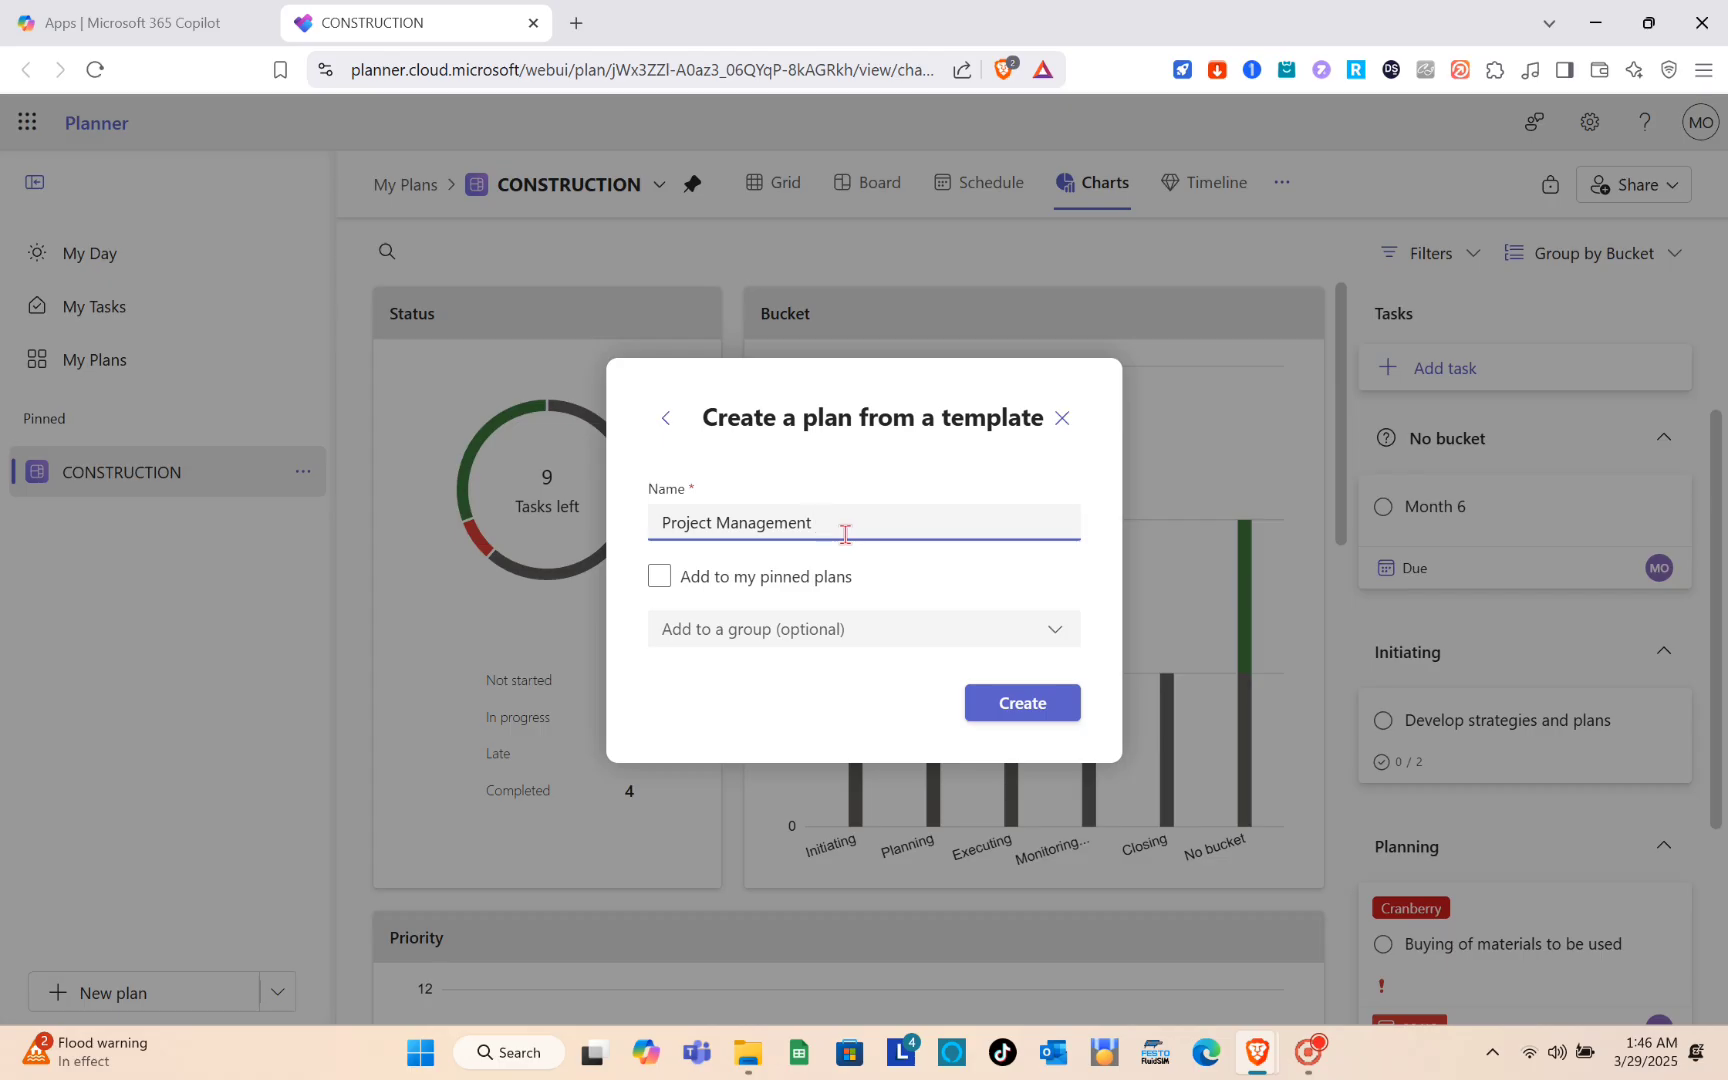
left_click(660, 584)
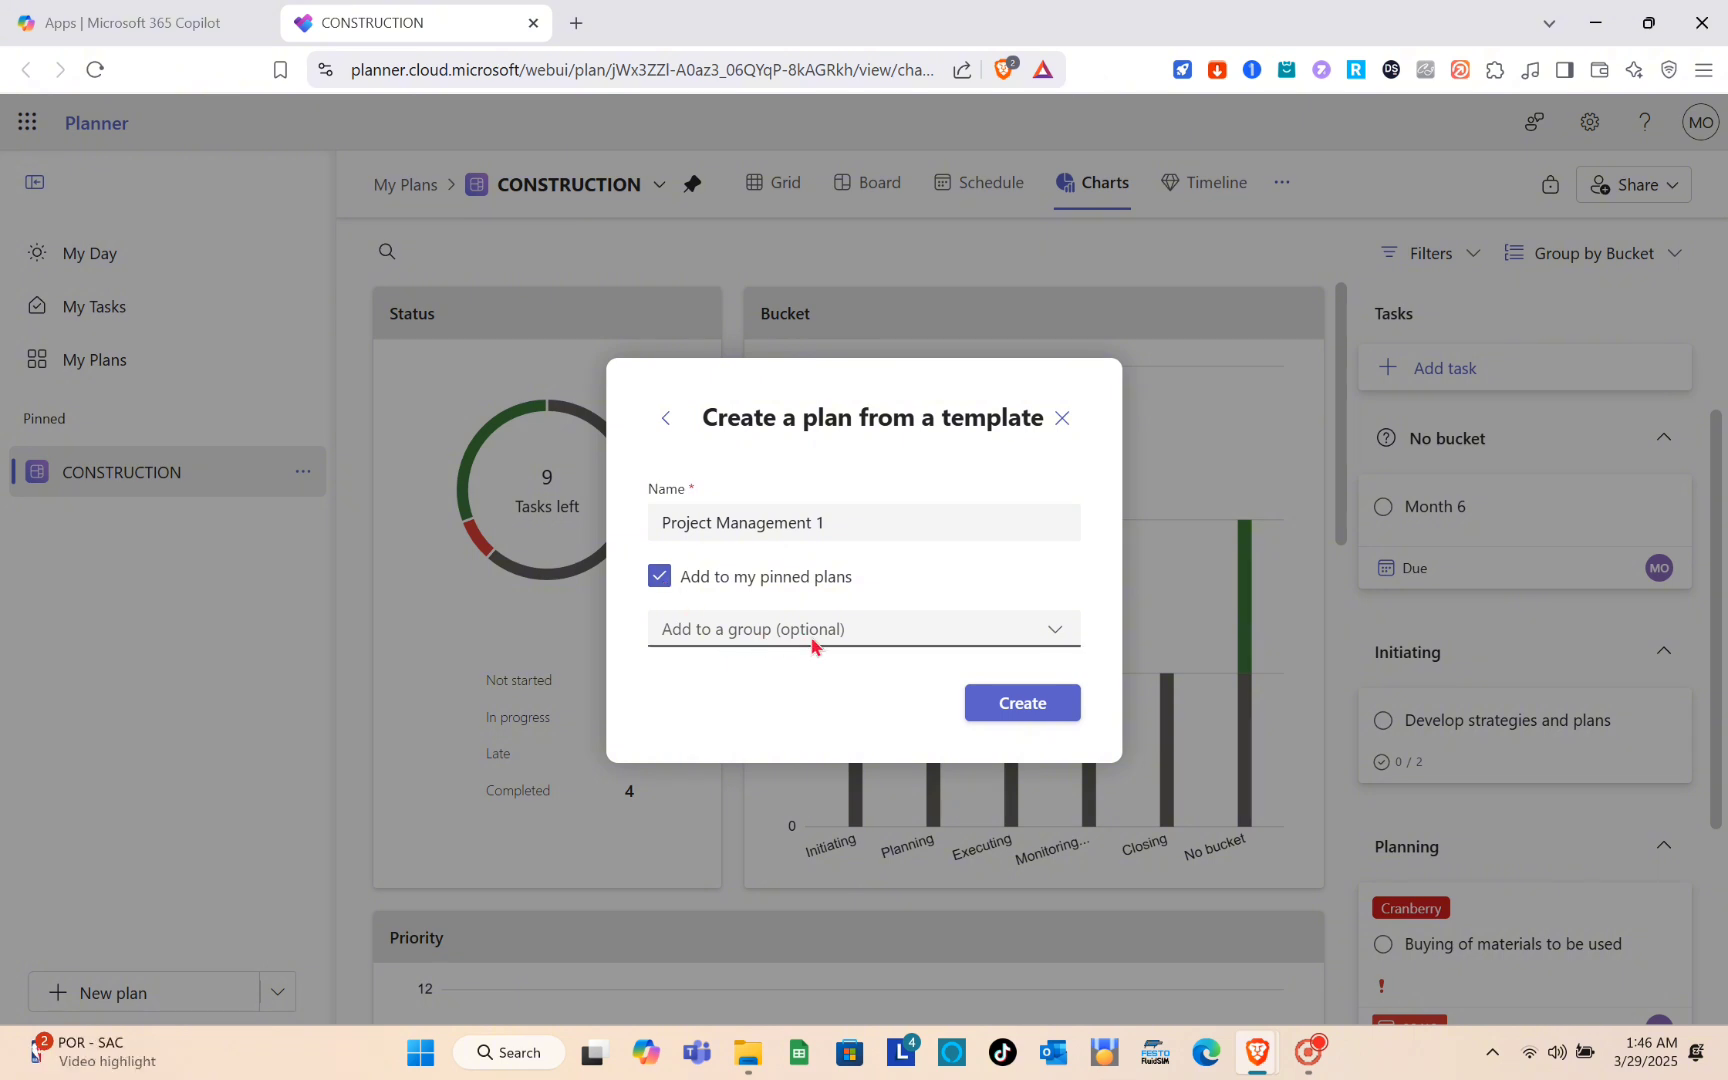
left_click(955, 635)
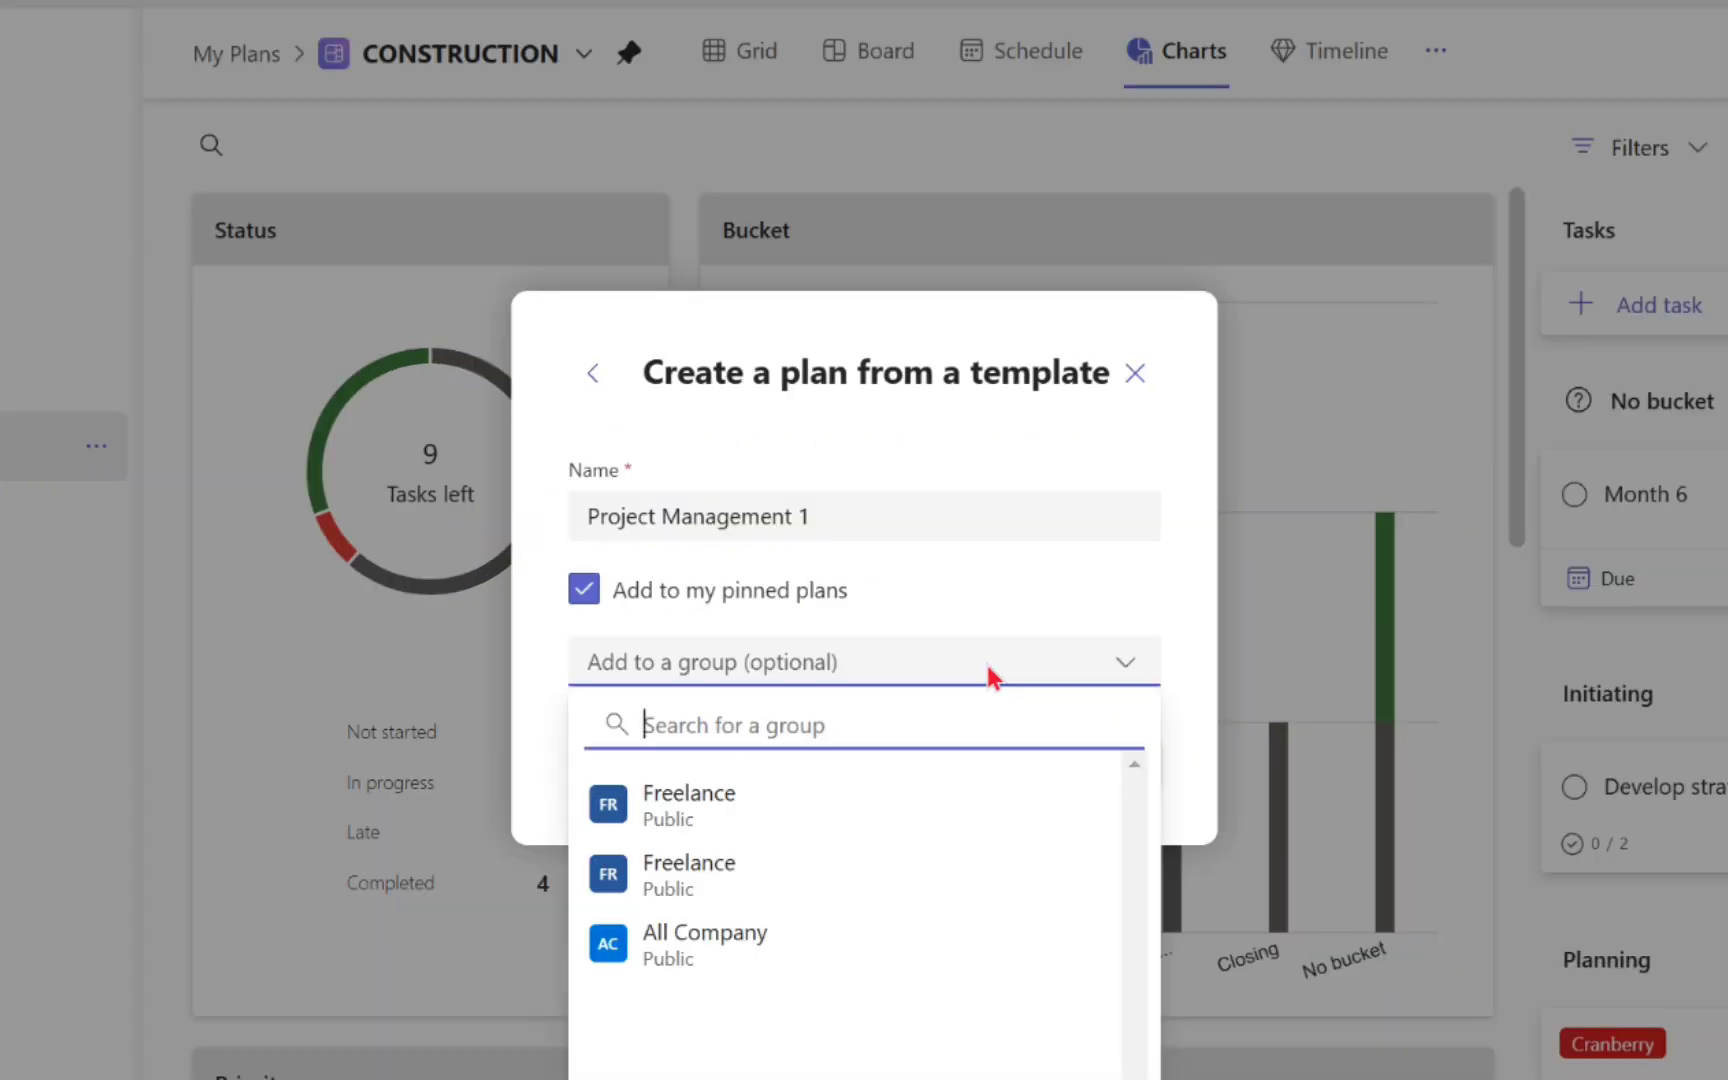
left_click(955, 635)
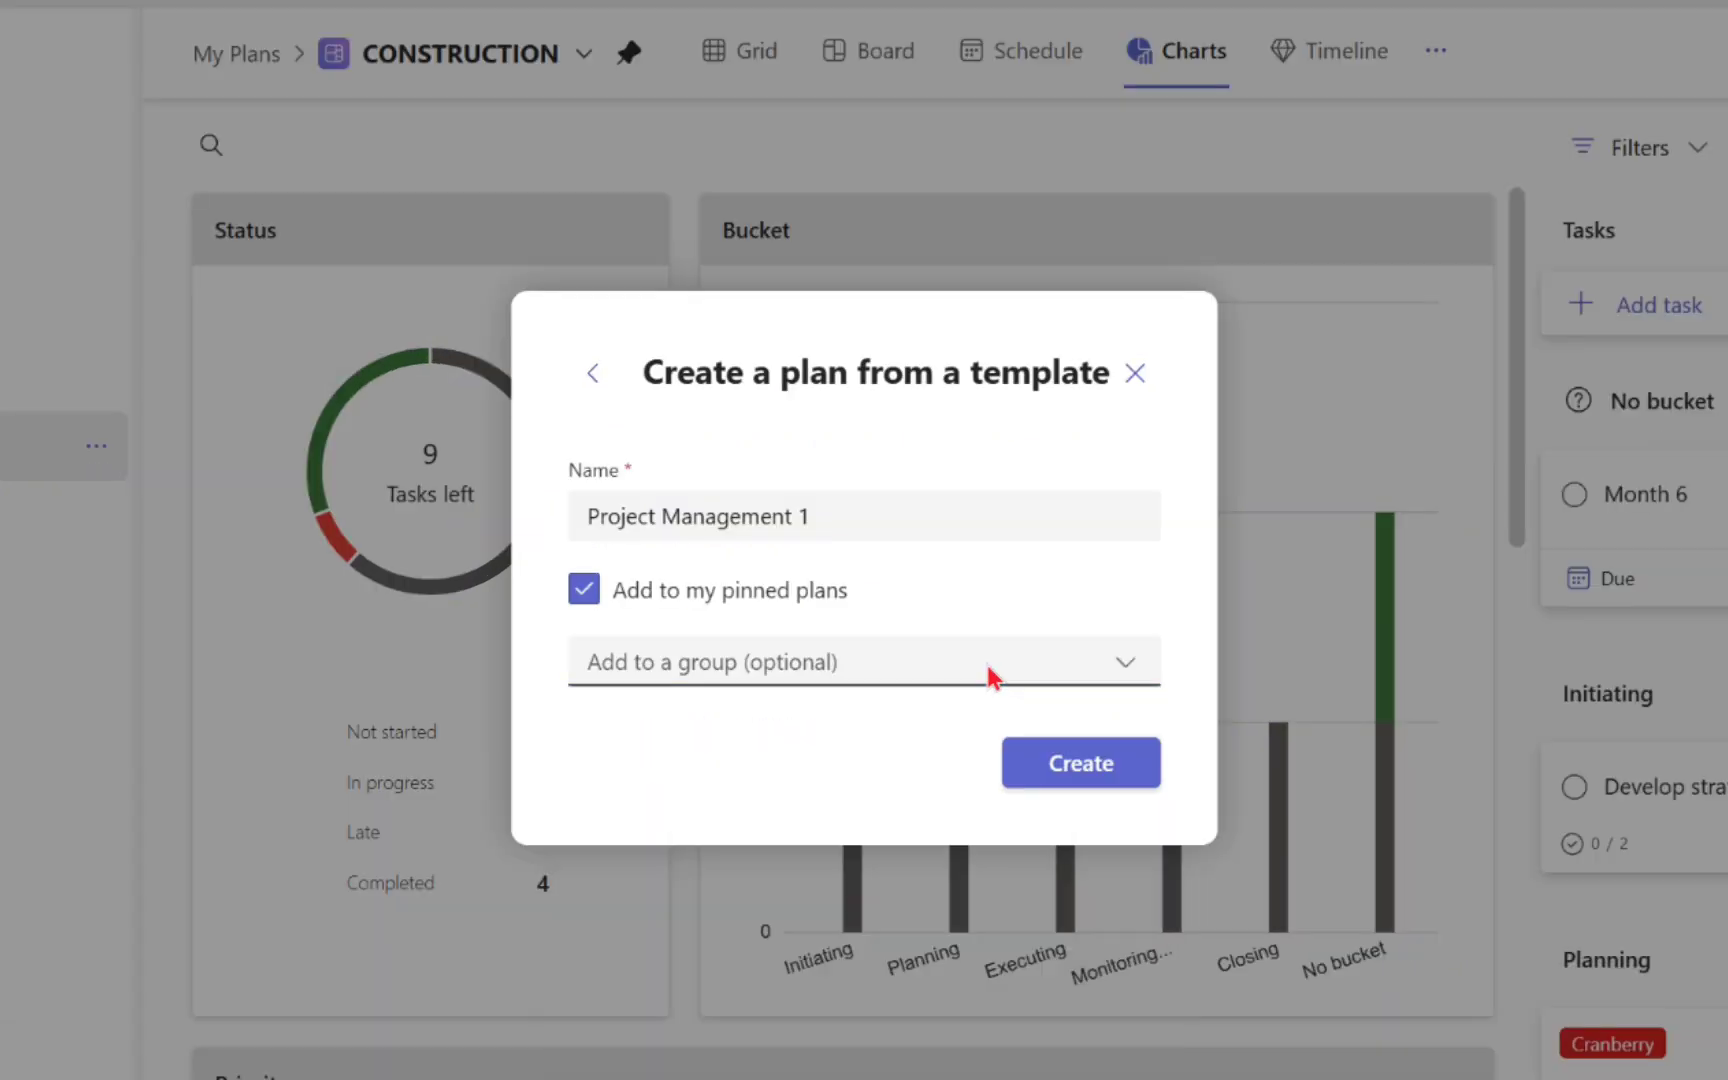
- Create the Project Management 1 plan and scroll across its buckets
left_click(1116, 780)
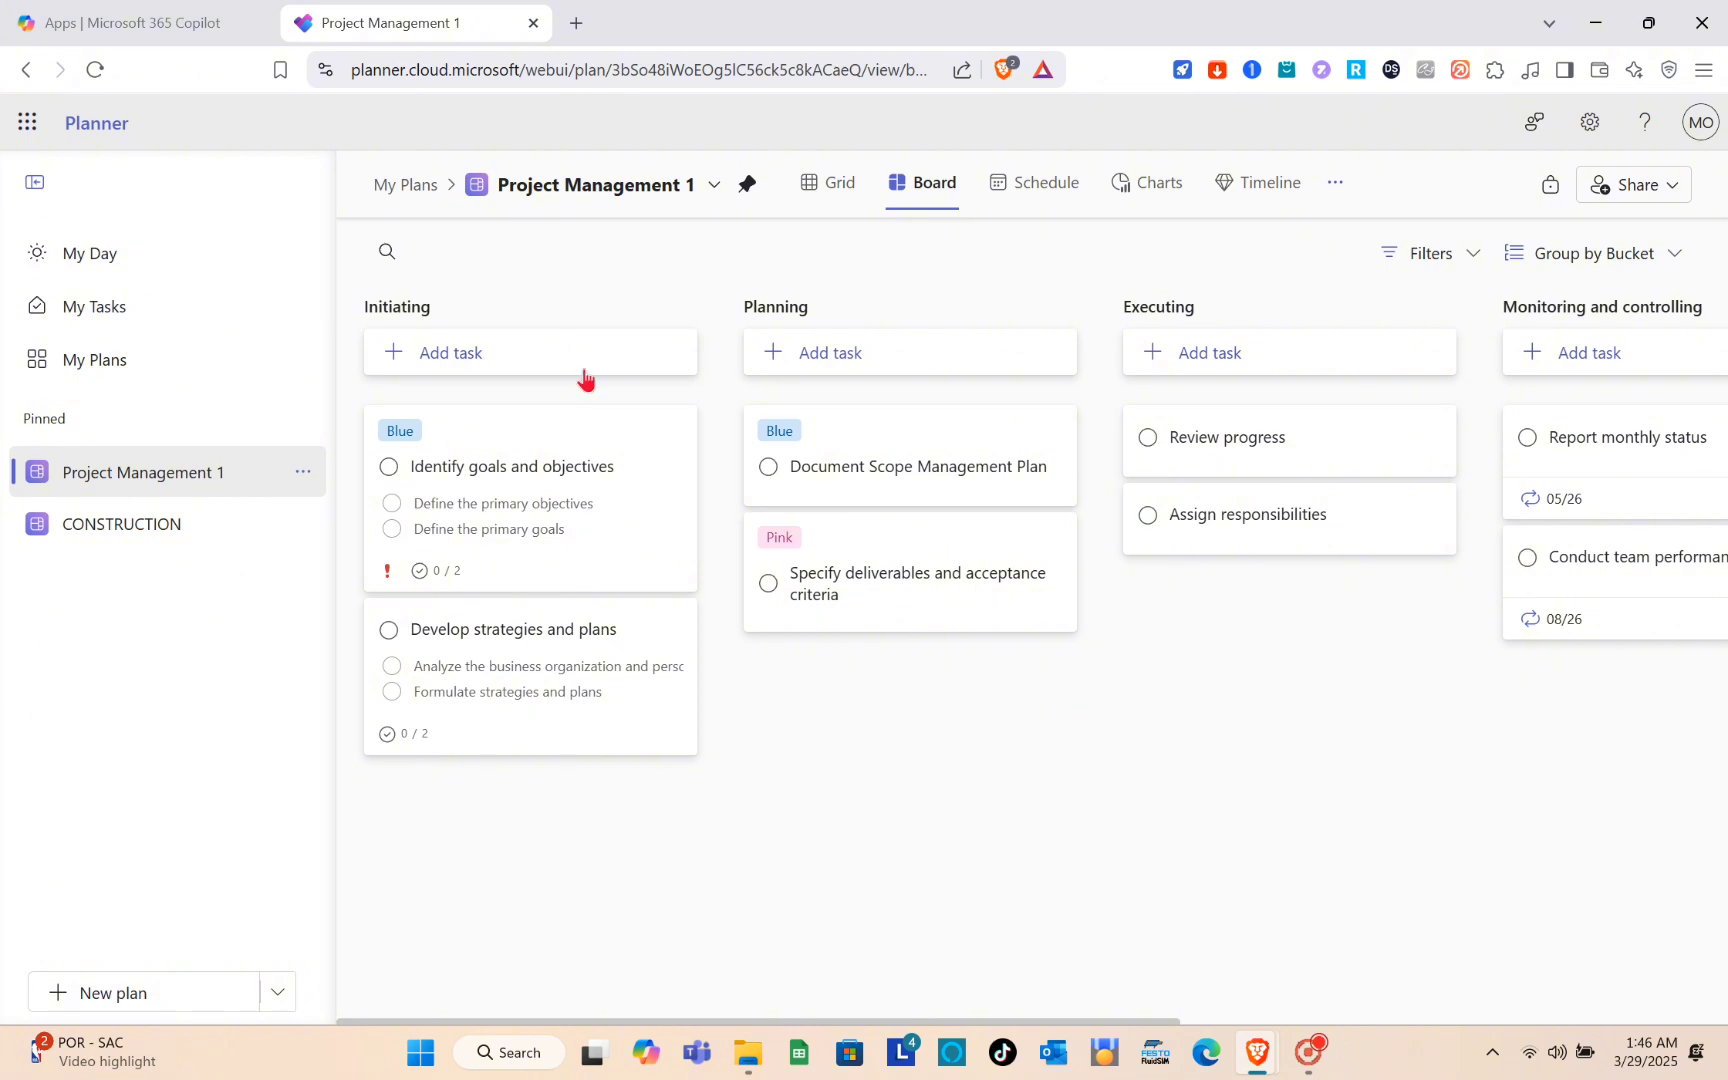
scroll(1295, 602, "right", 2)
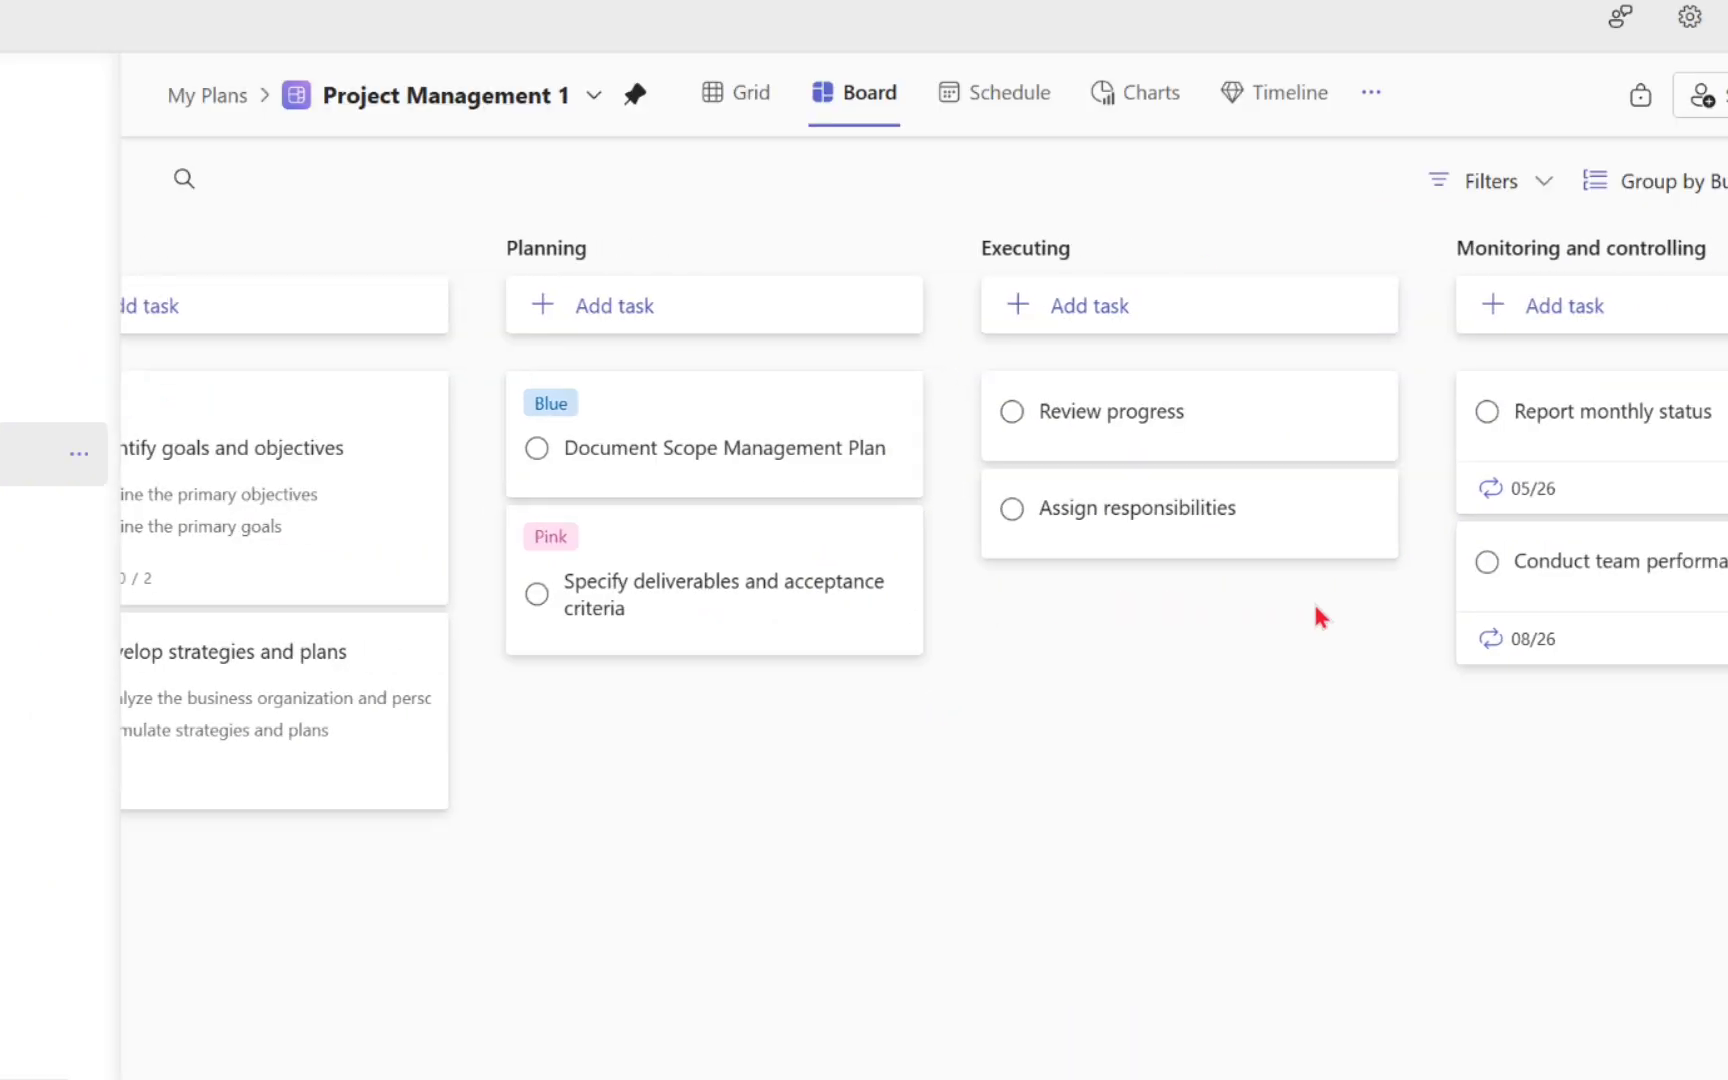
scroll(1315, 607, "right", 5)
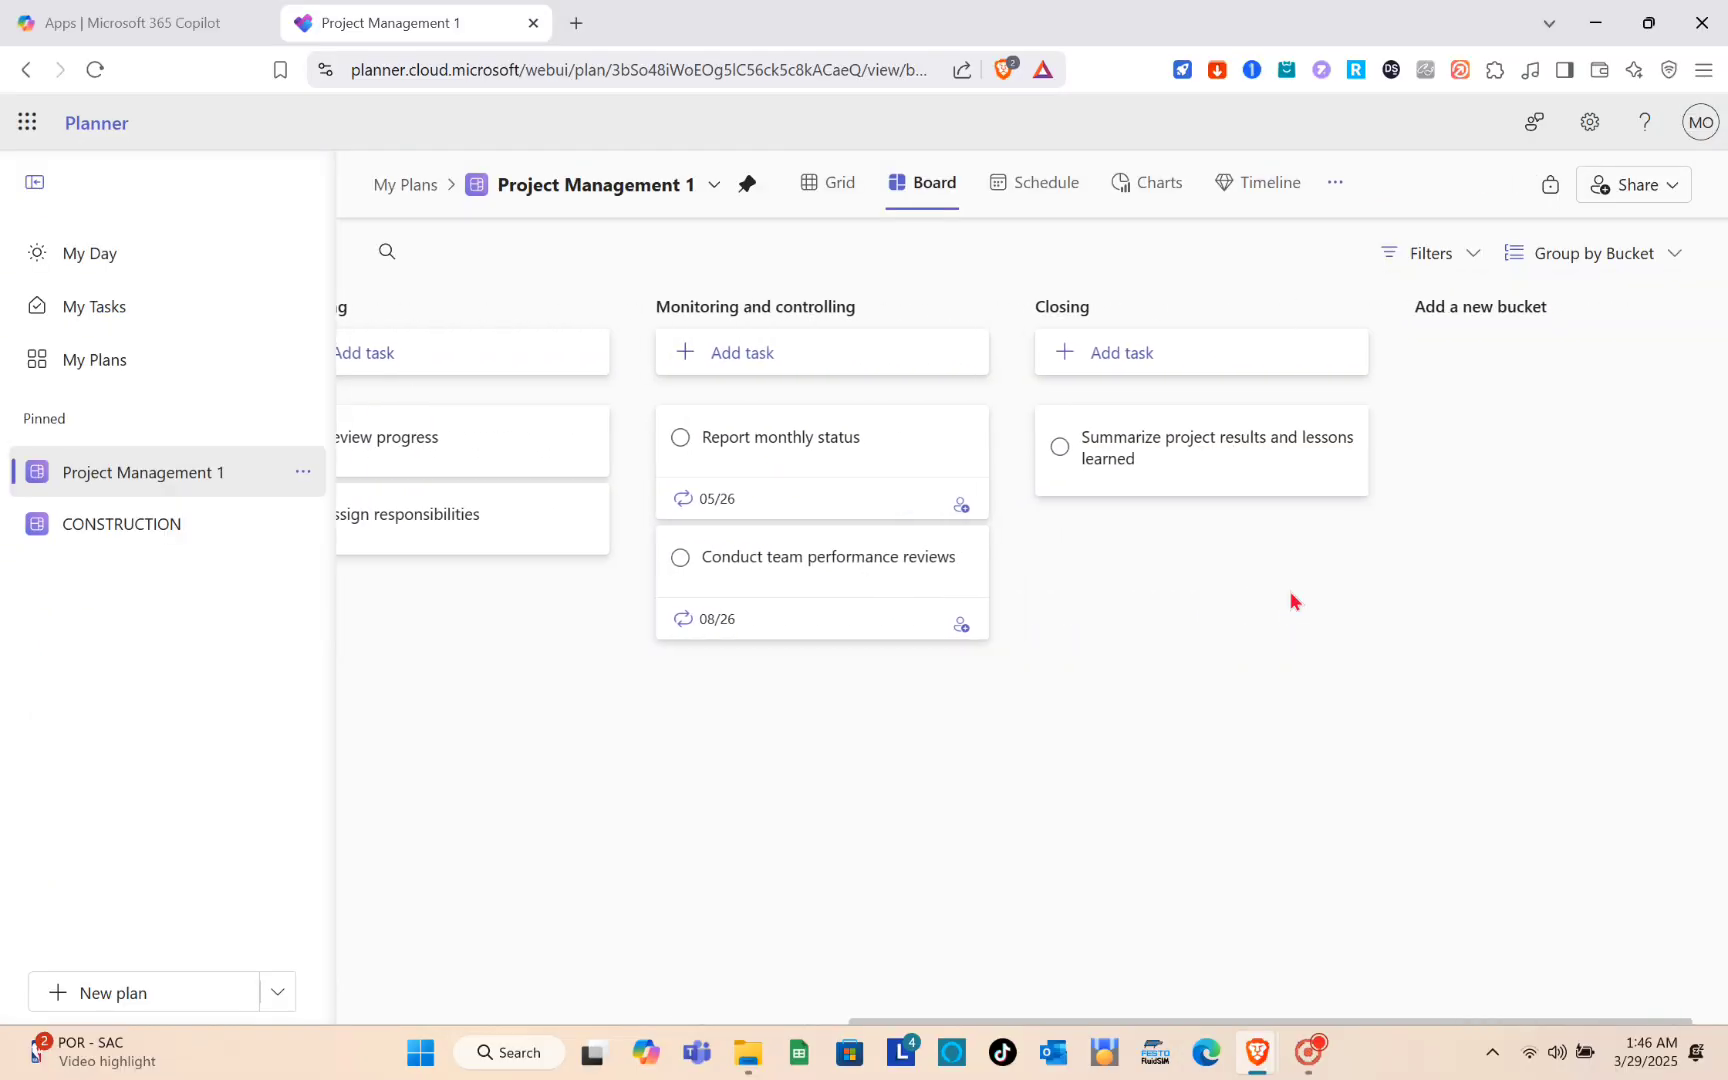
scroll(1290, 601, "right", 1)
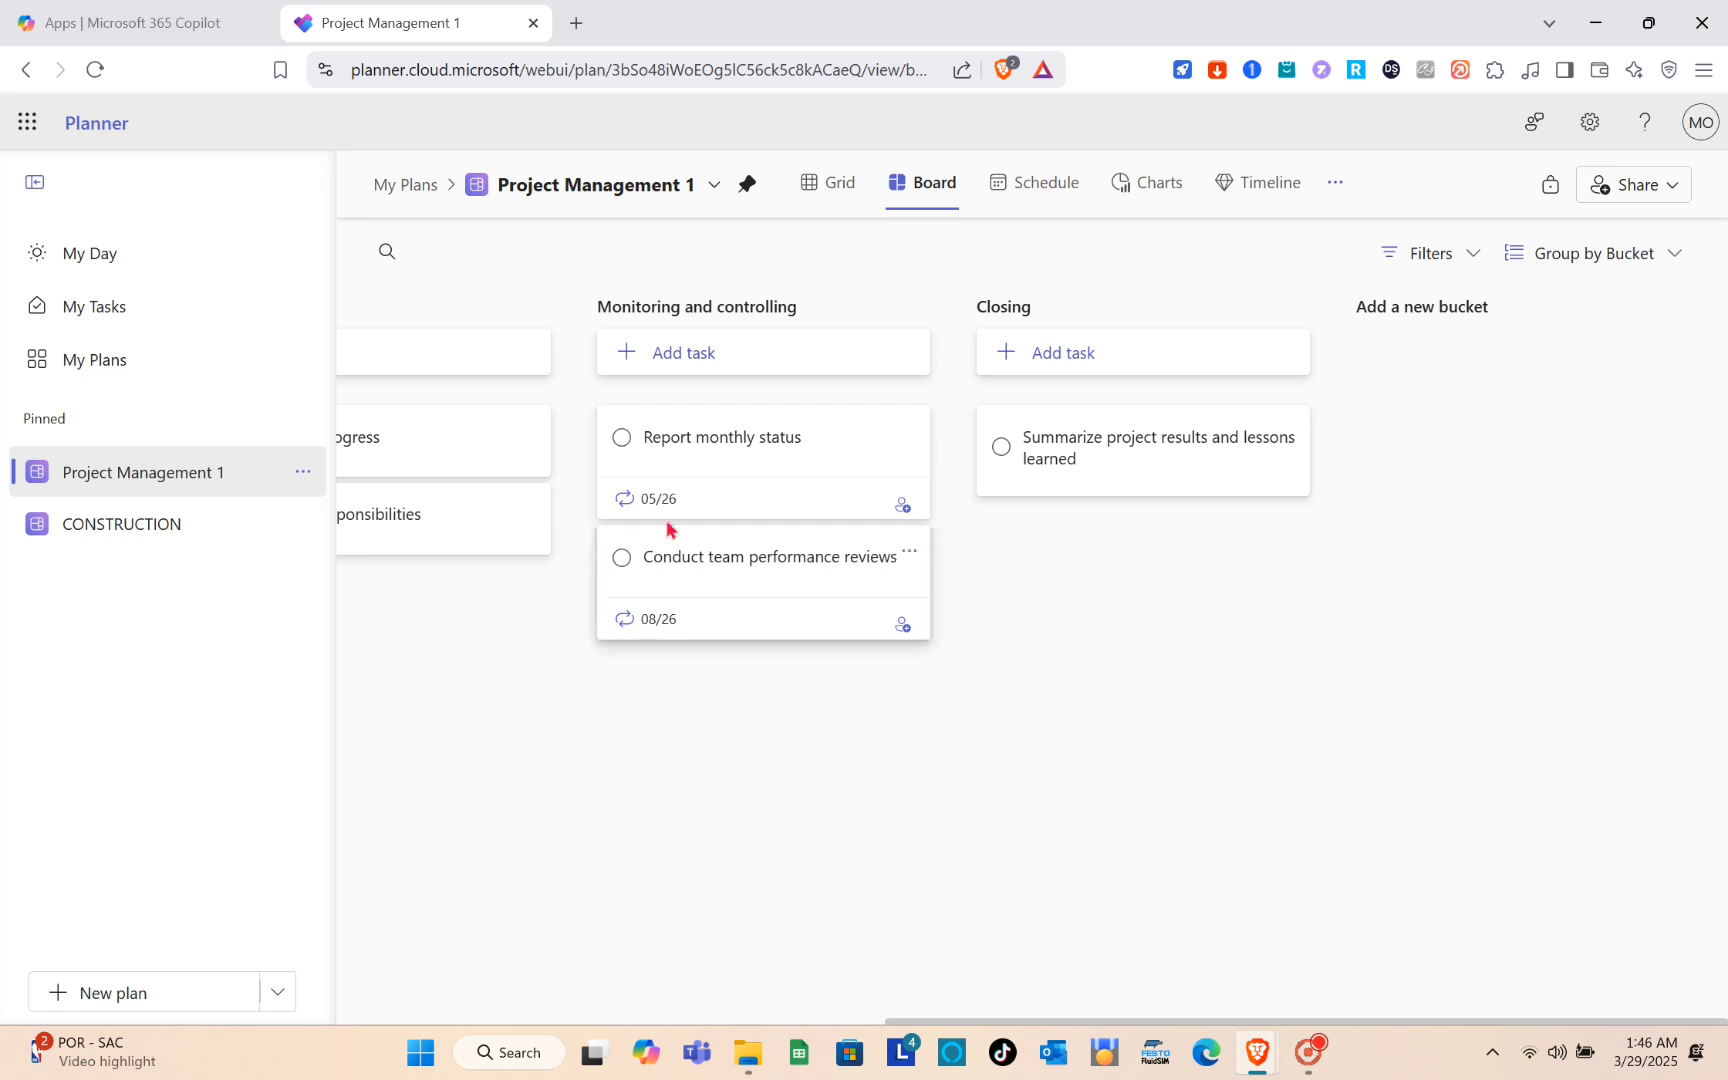
scroll(667, 528, "left", 15)
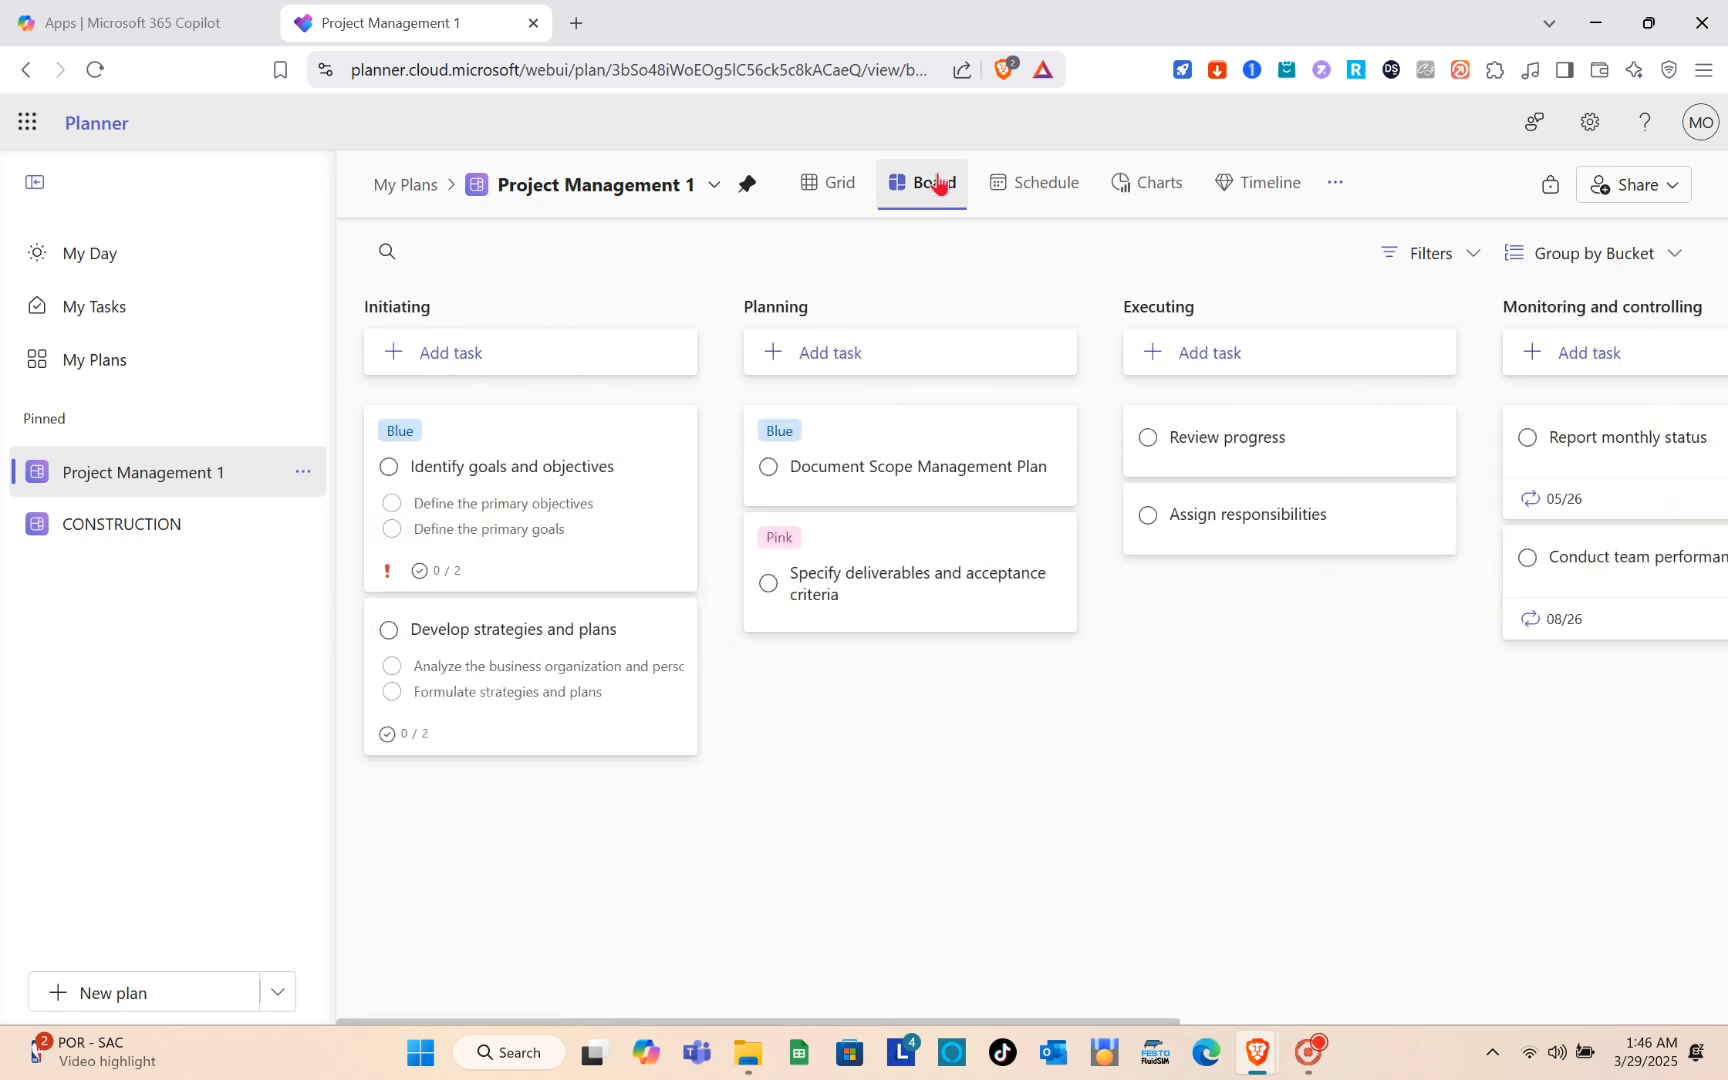
- Switch through the Grid, Board, Schedule and Charts views of the new plan
left_click(820, 190)
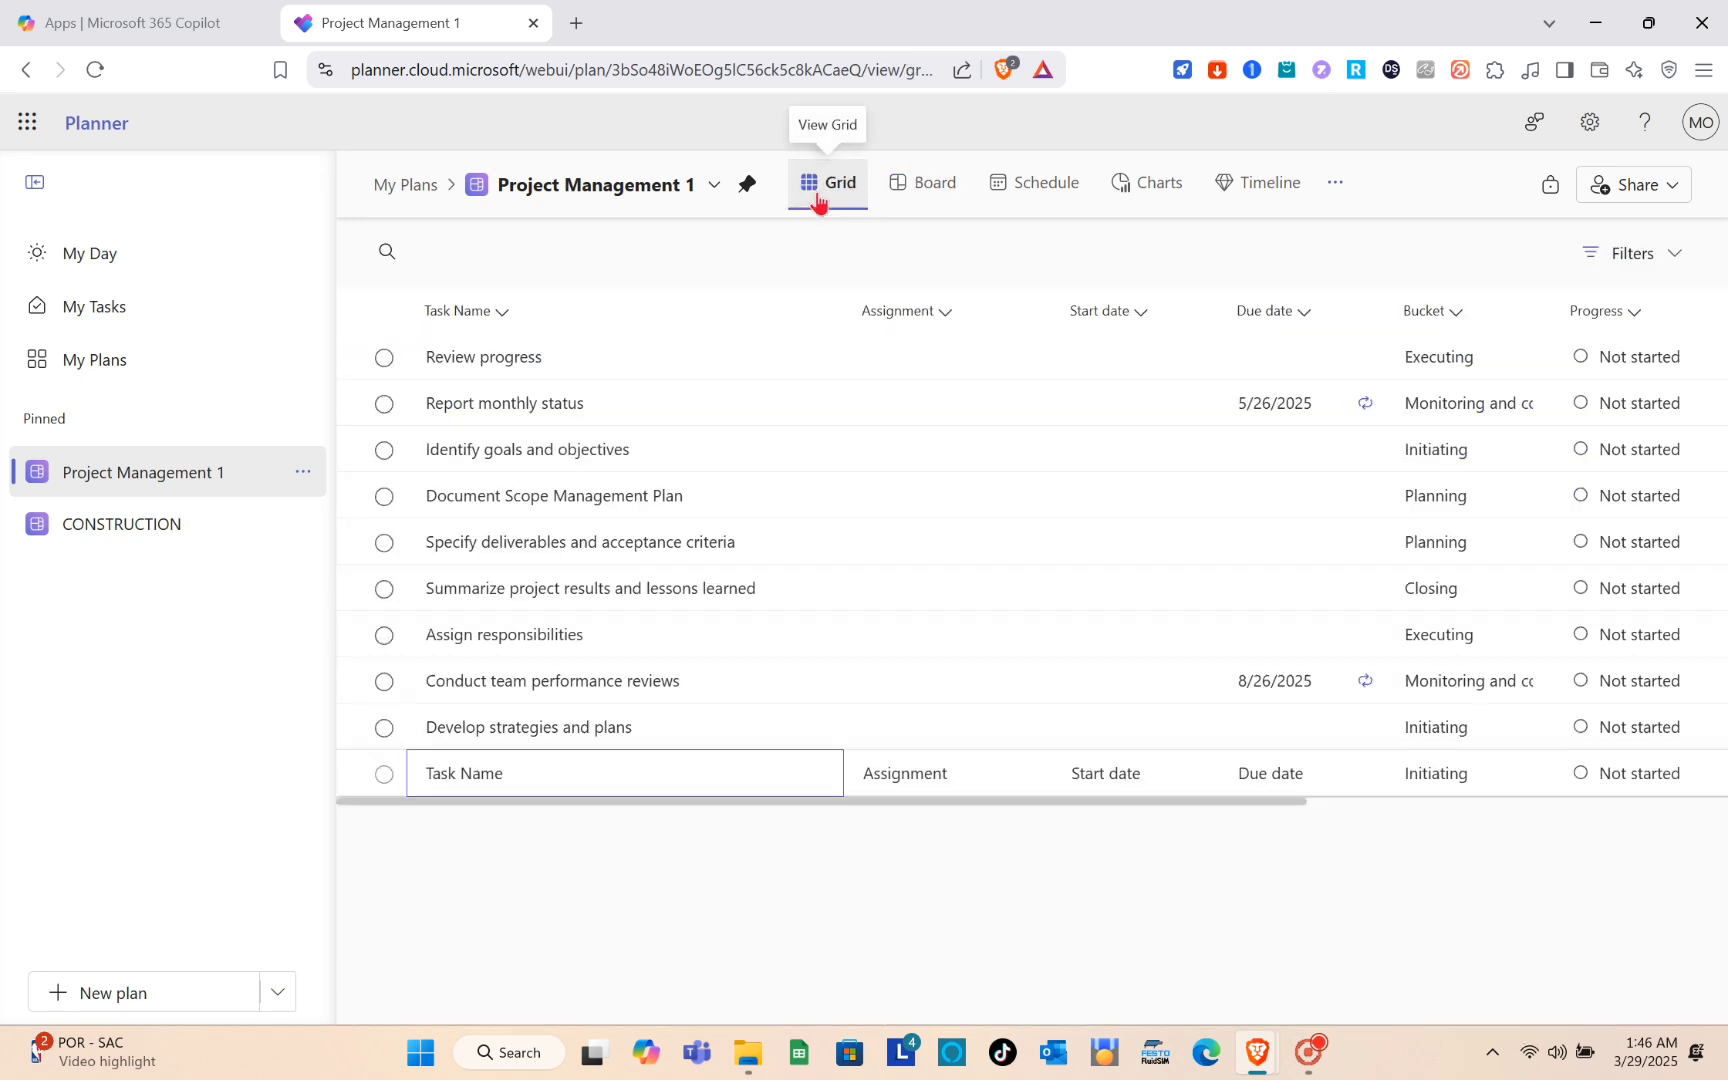
left_click(914, 186)
left_click(1025, 197)
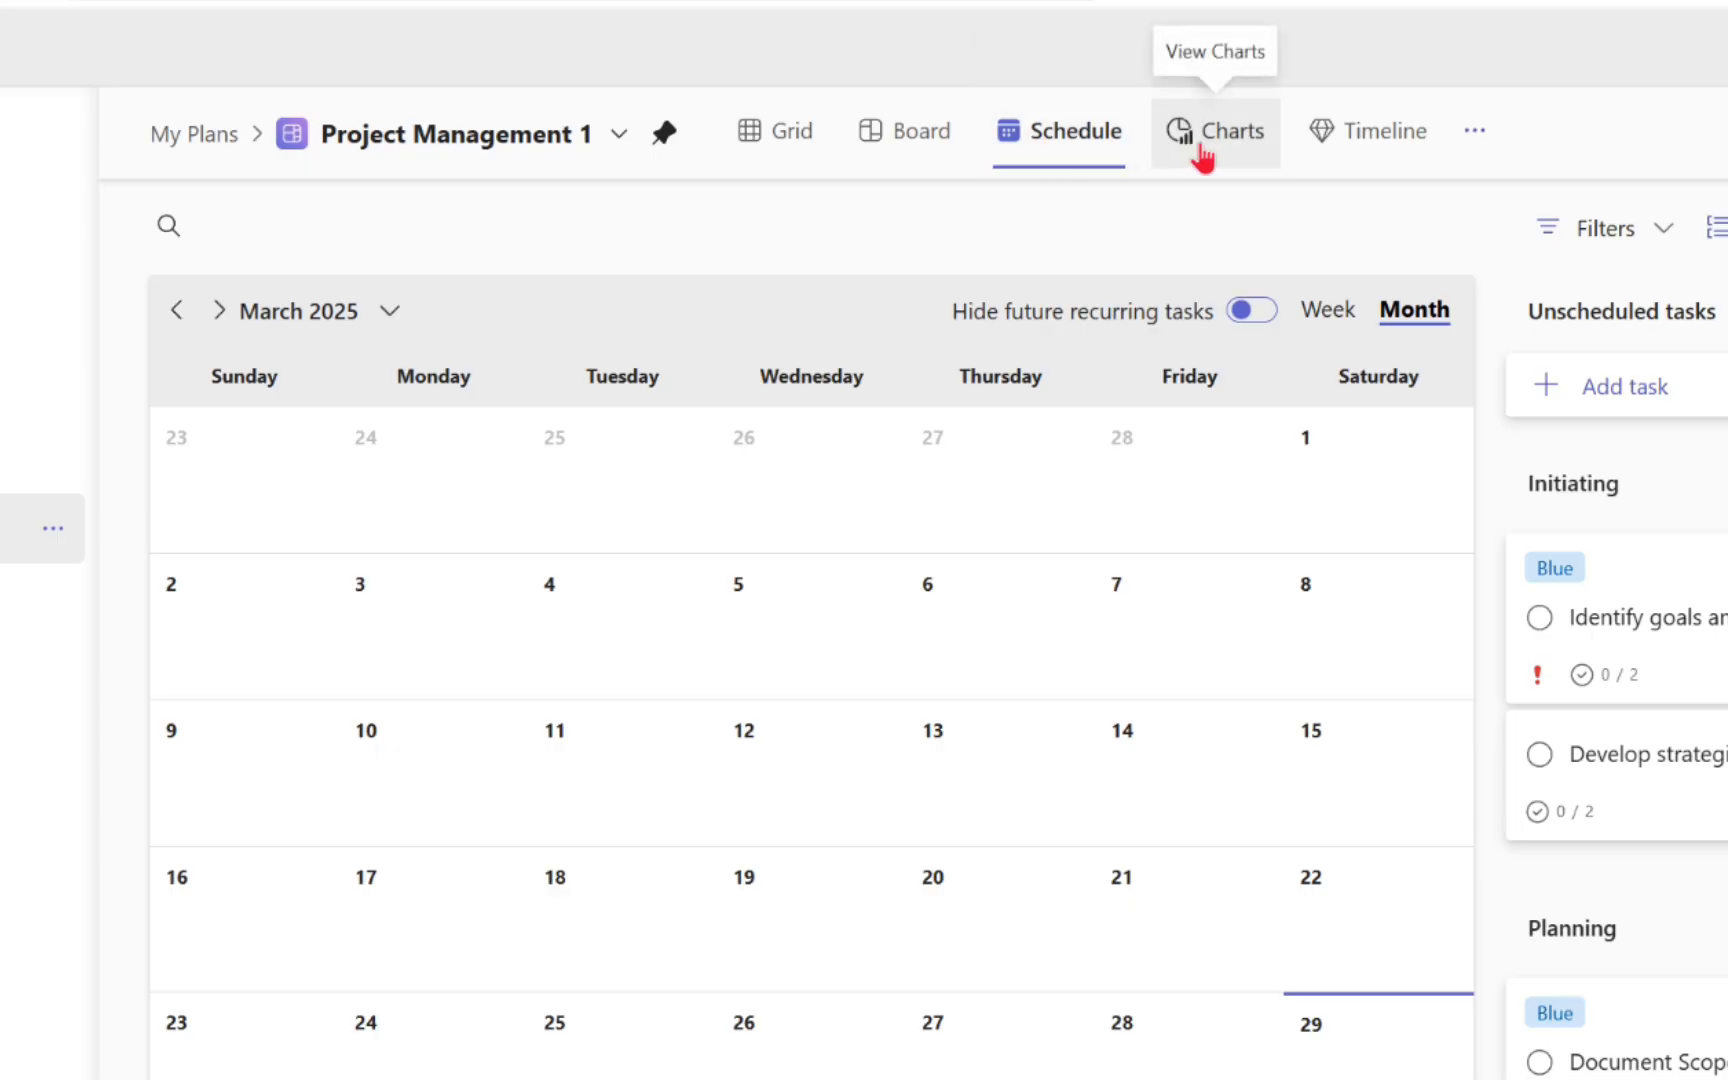
left_click(1203, 157)
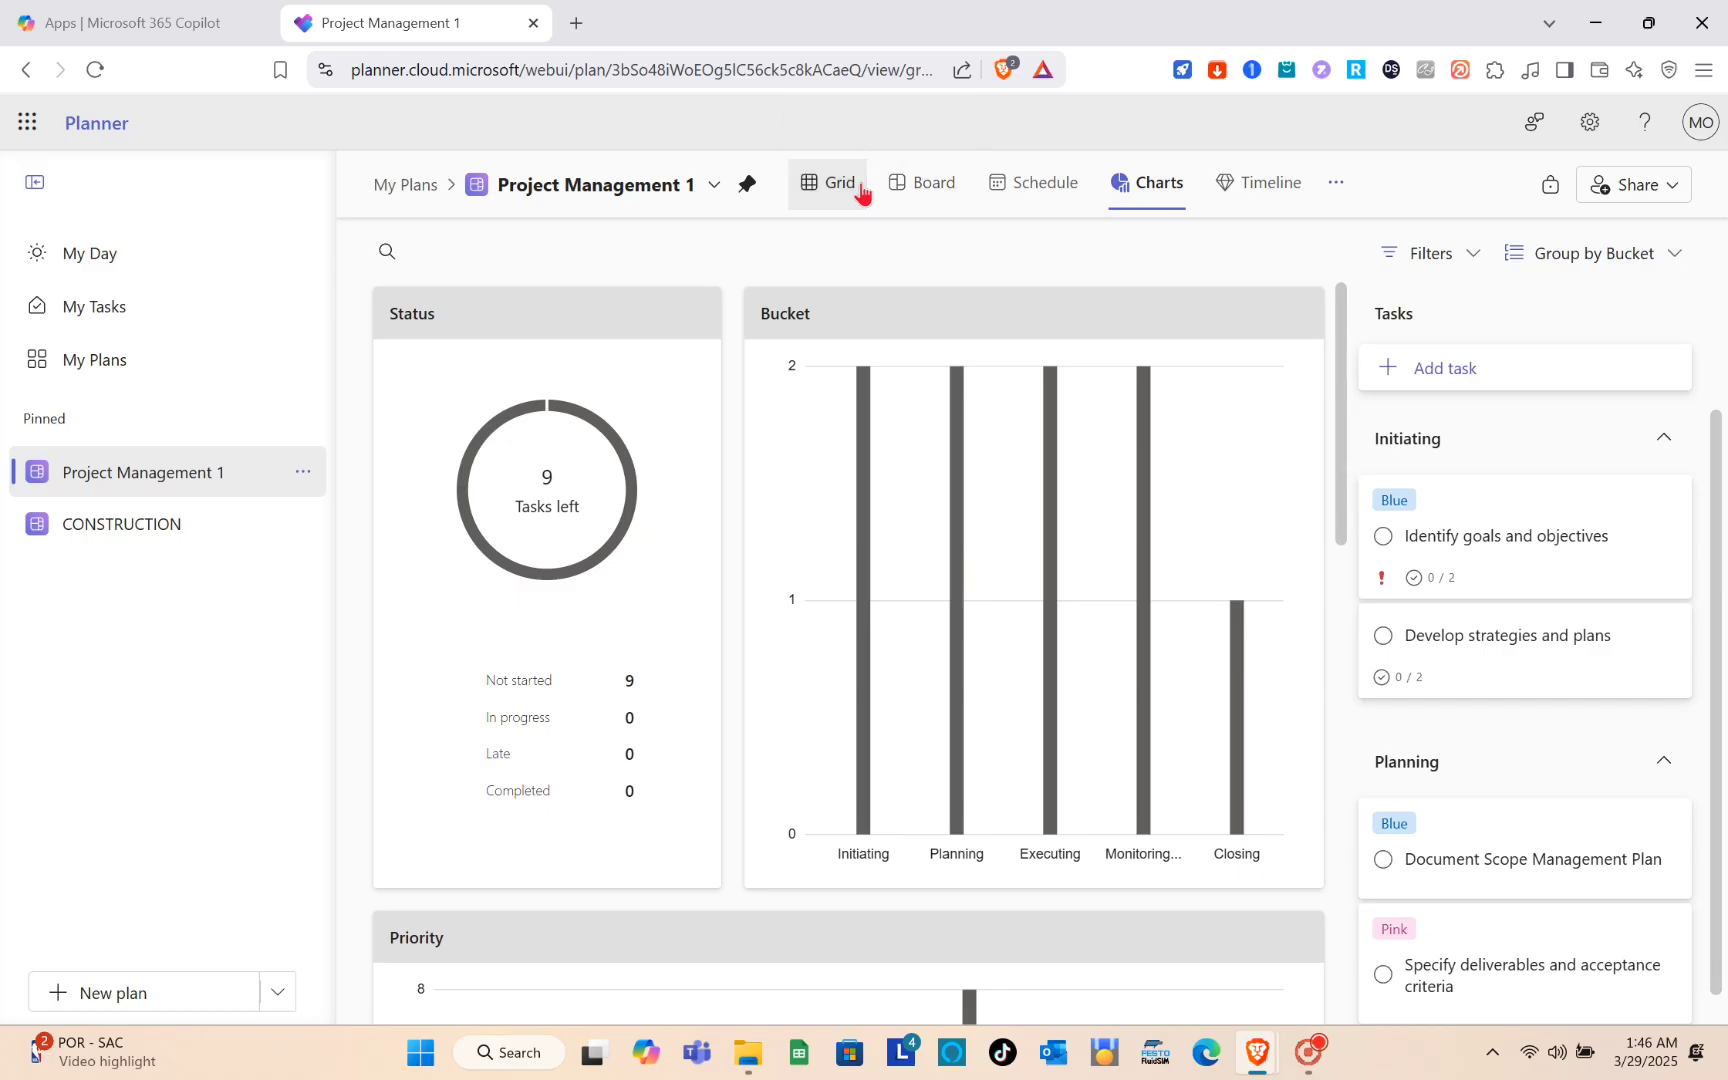
- Return to the Board view, clicking into the Planning and Initiating bucket names without renaming them
left_click(858, 188)
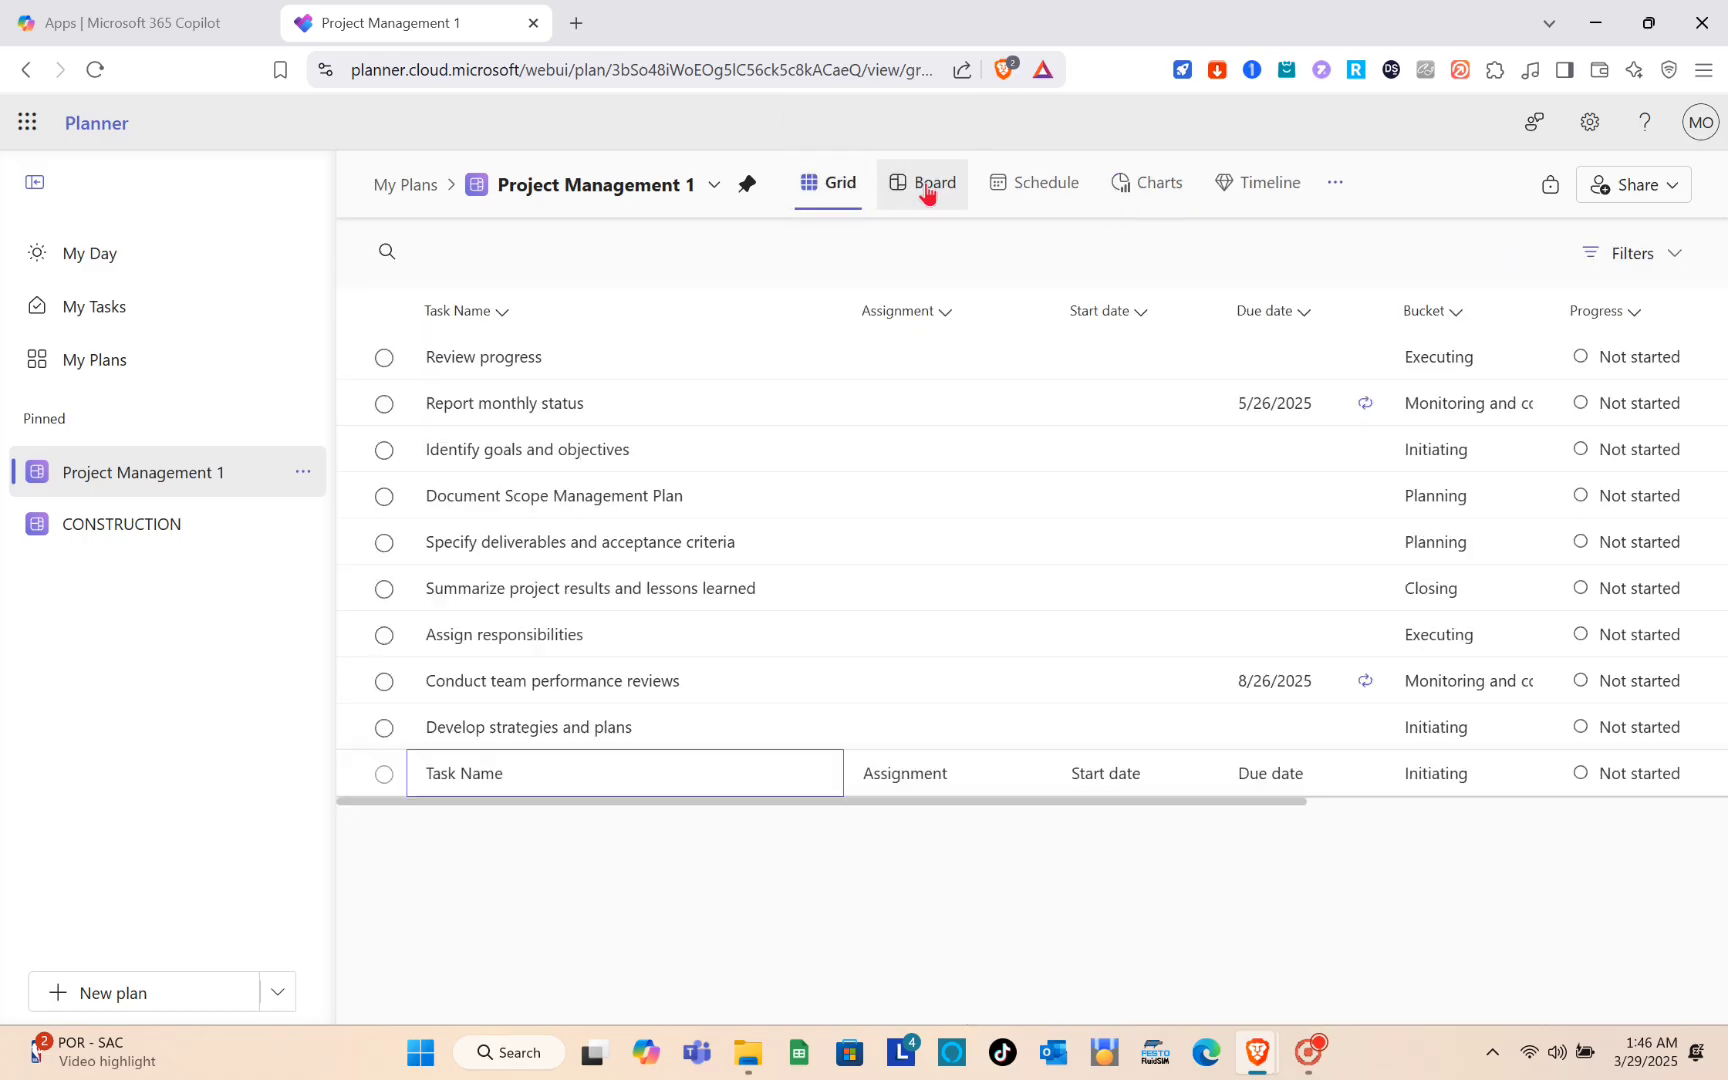
left_click(926, 186)
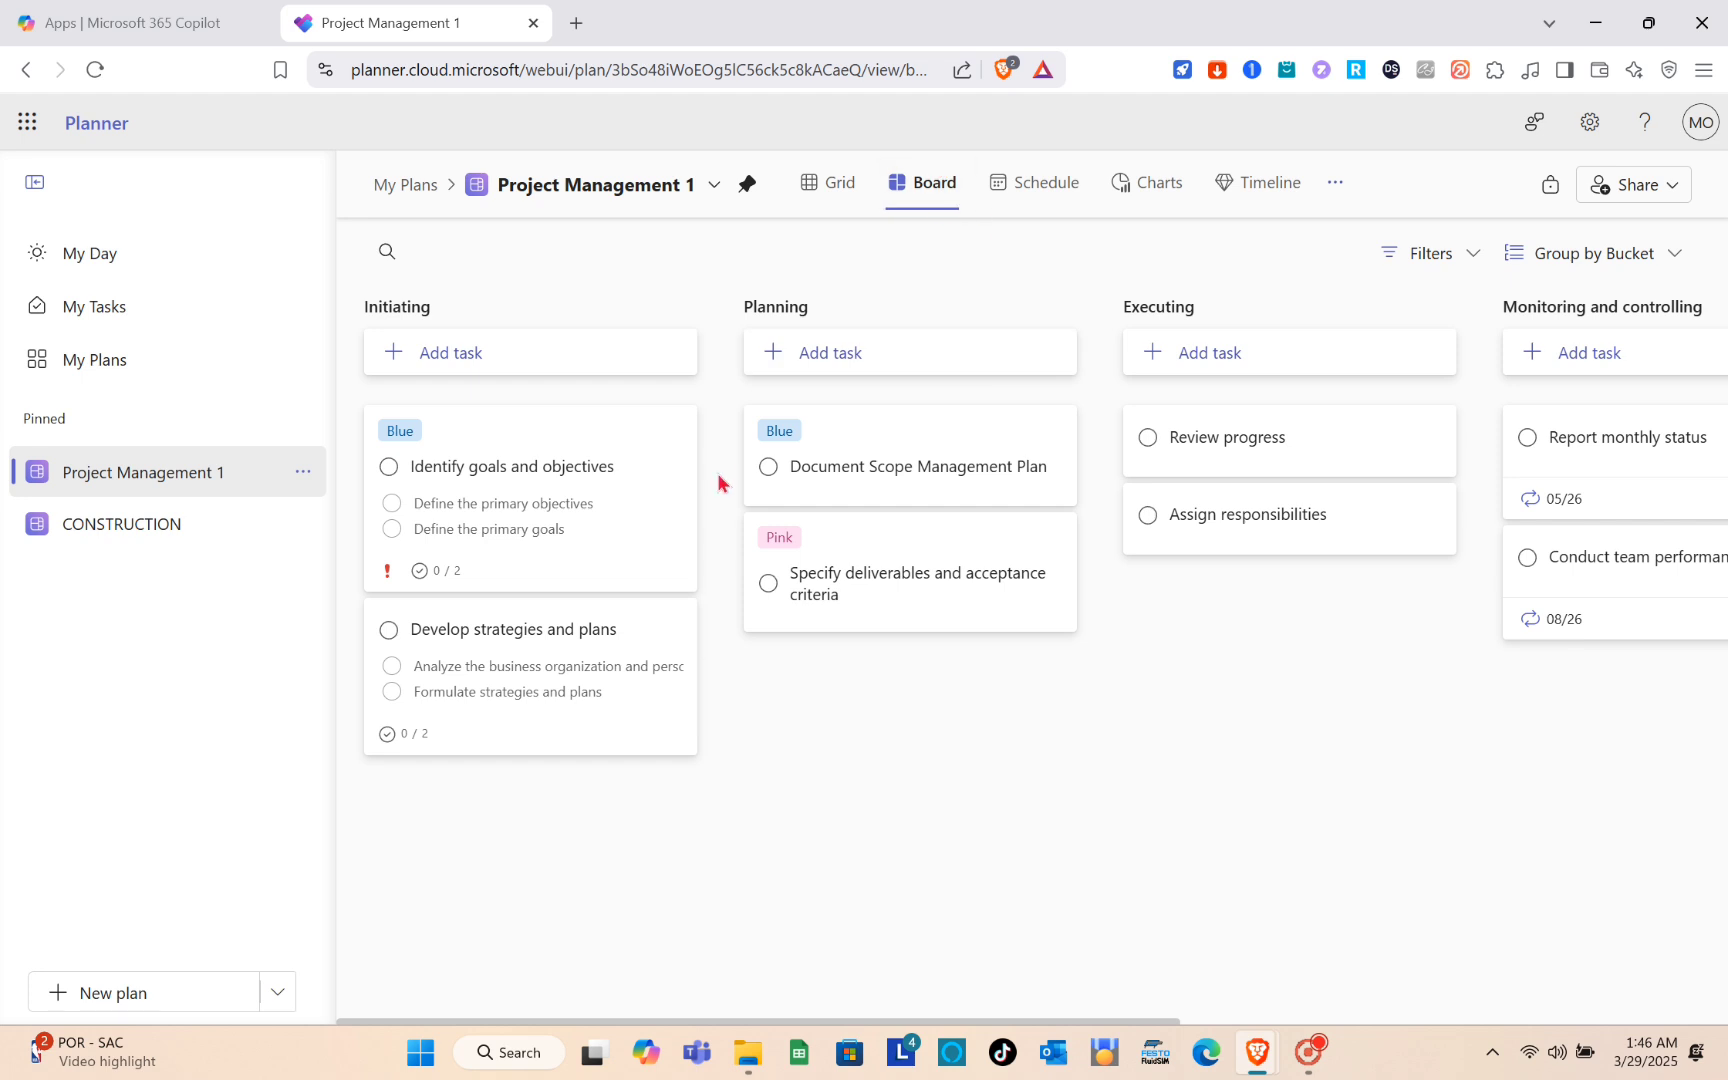
left_click(790, 314)
left_click(416, 314)
left_click(1173, 915)
scroll(1172, 914, "right", 5)
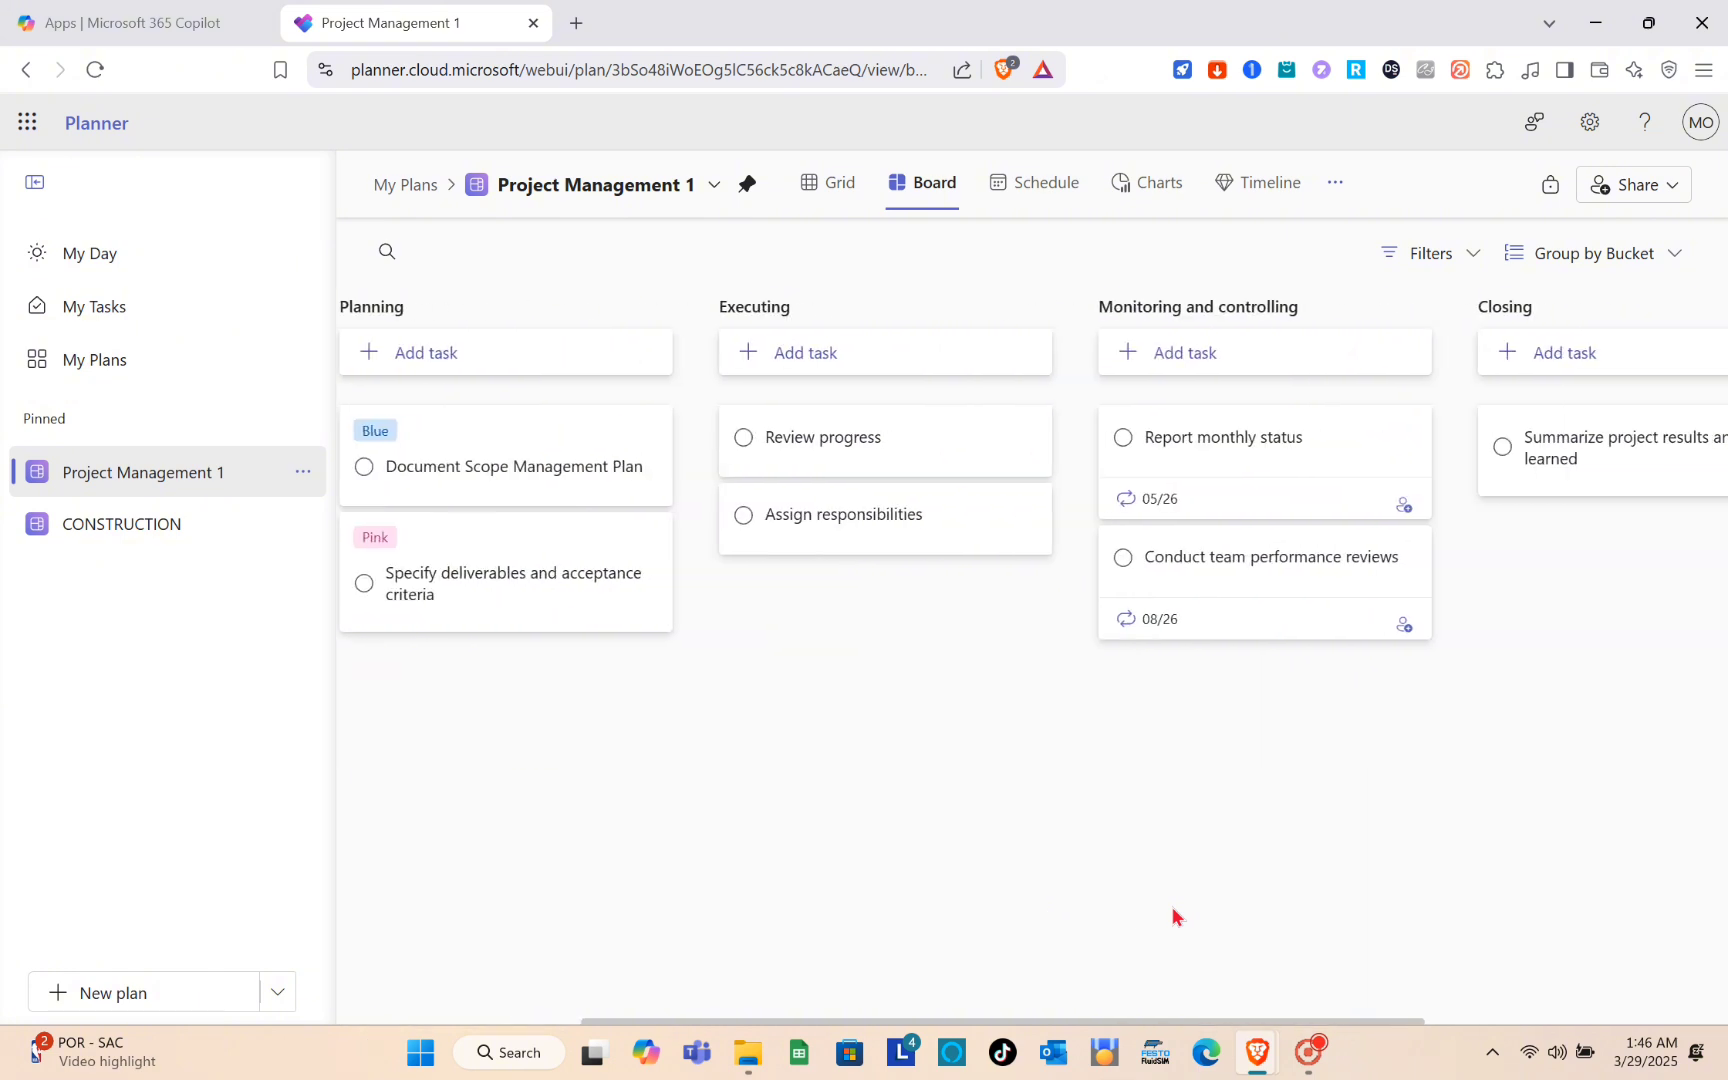
scroll(1172, 914, "left", 5)
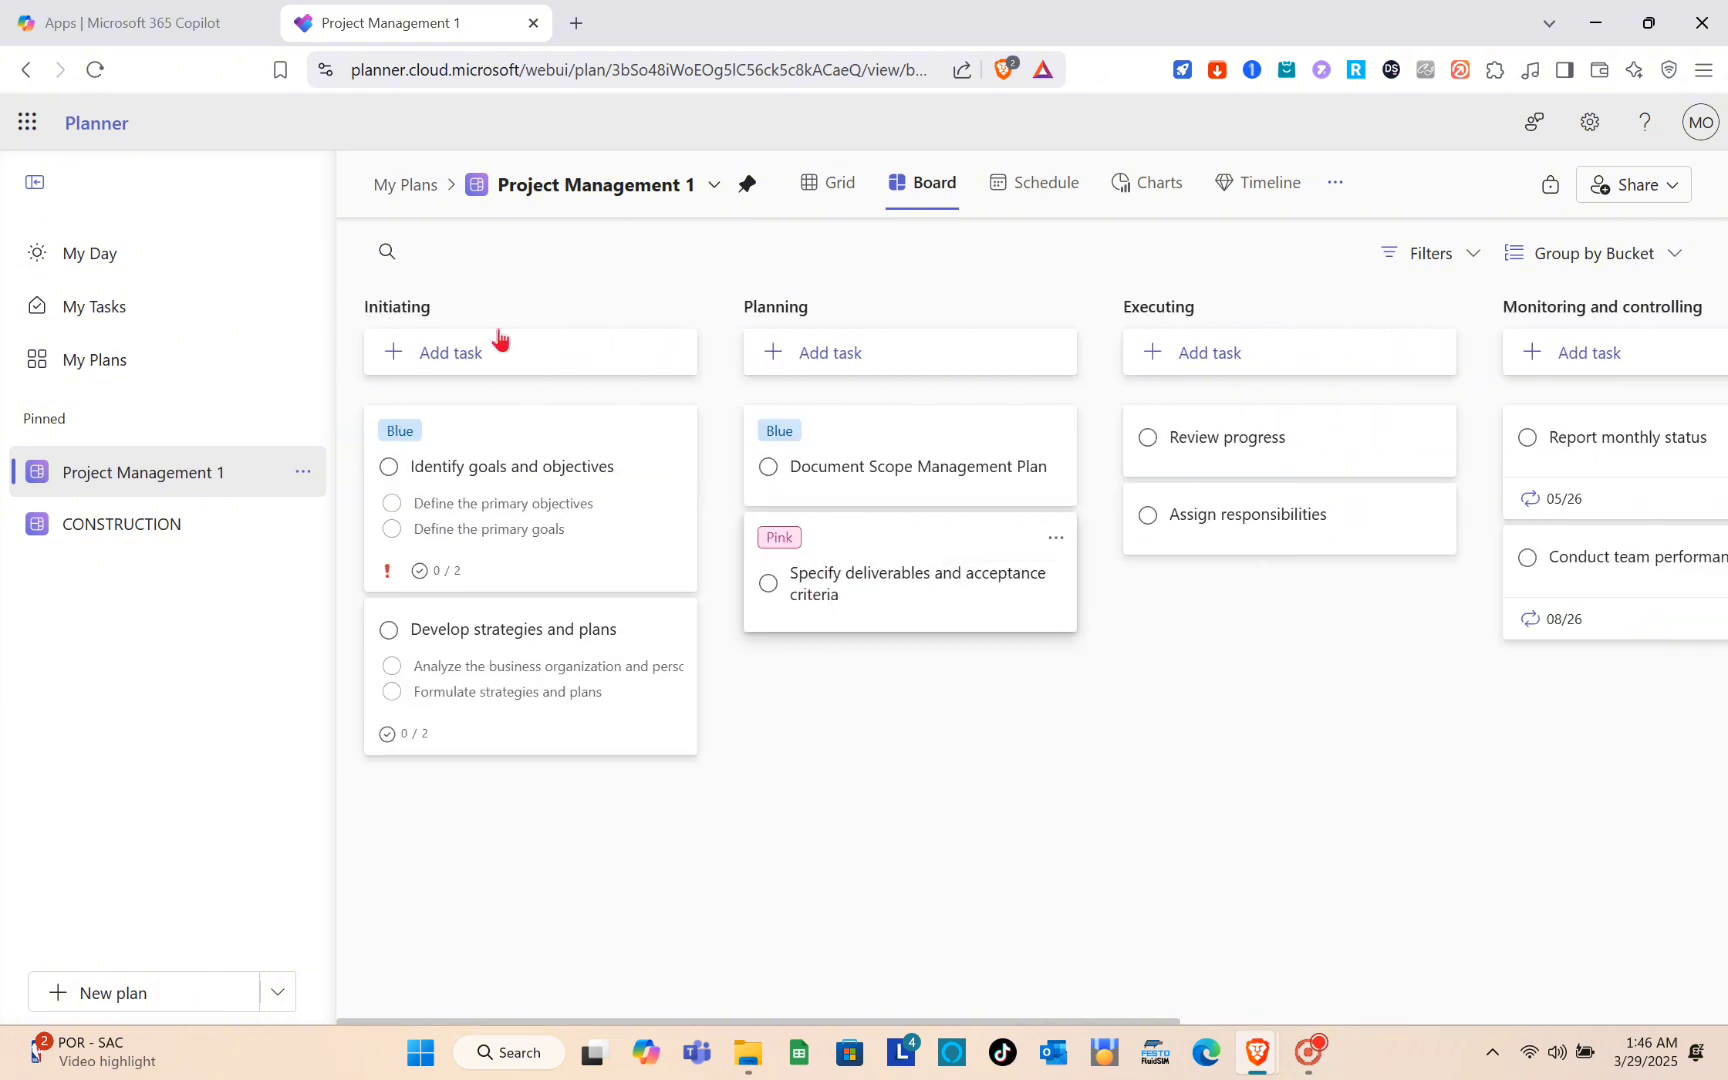
left_click(442, 302)
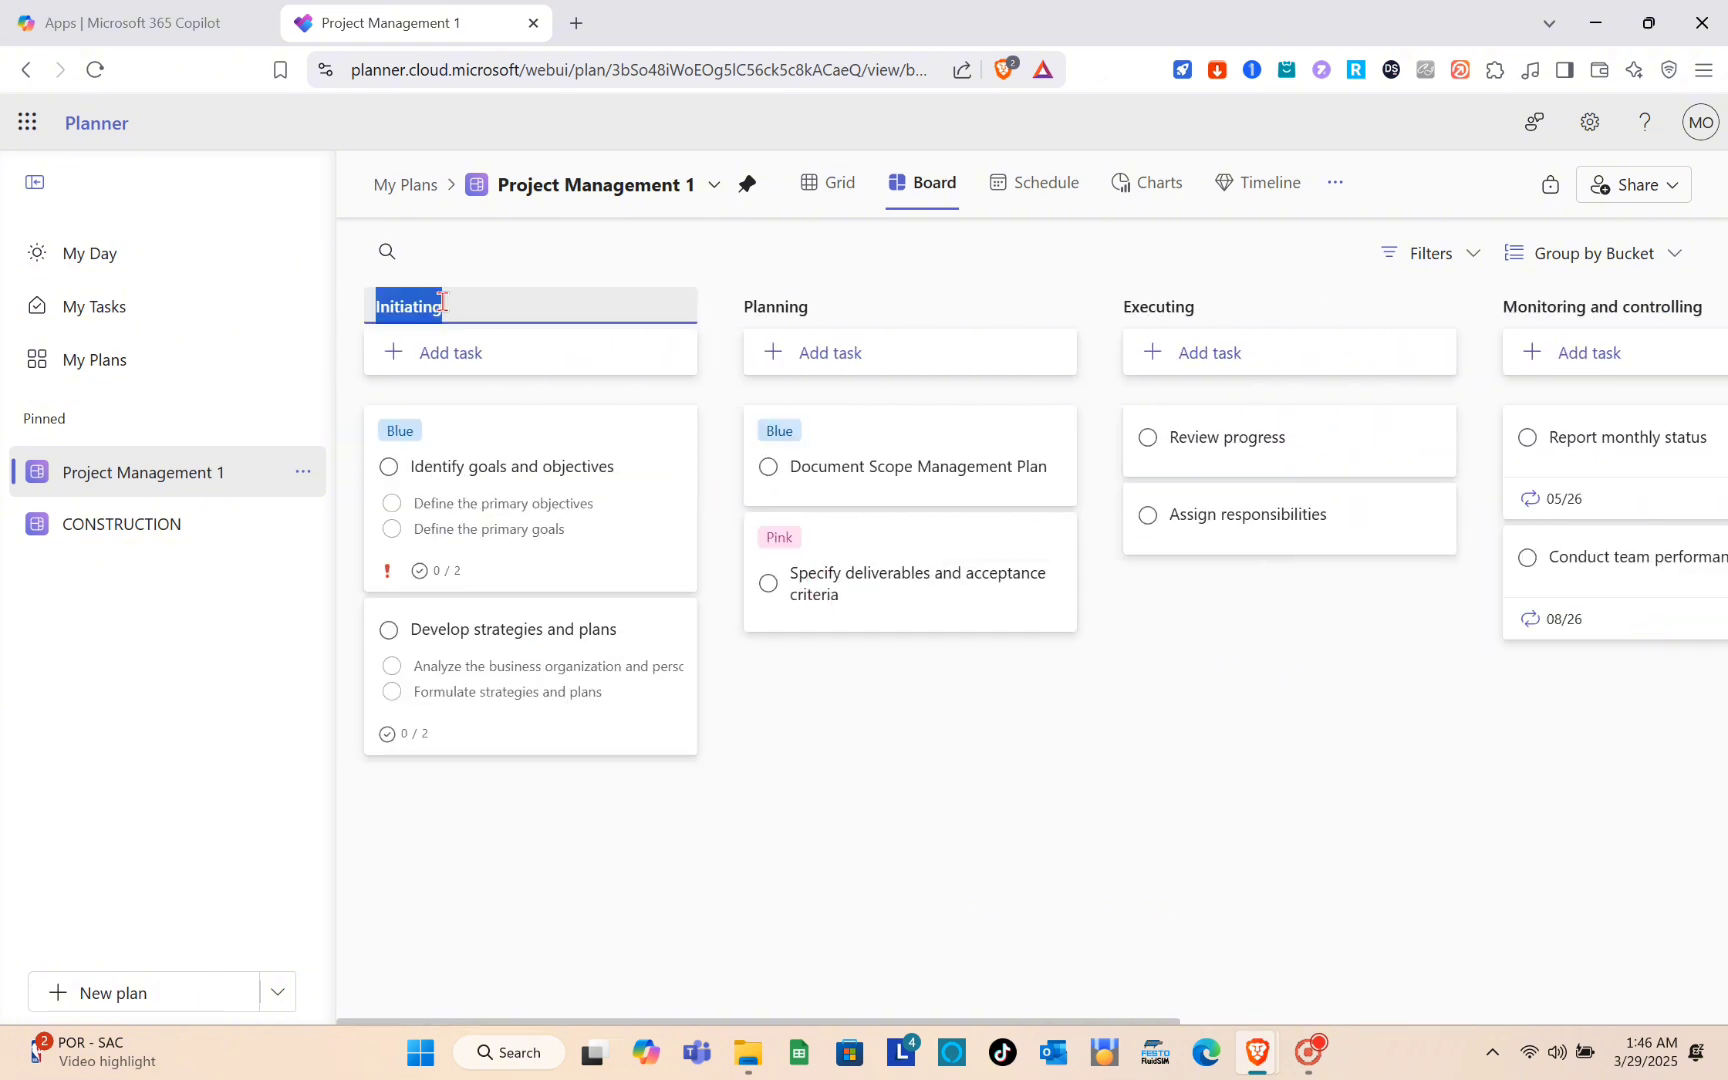
type("c")
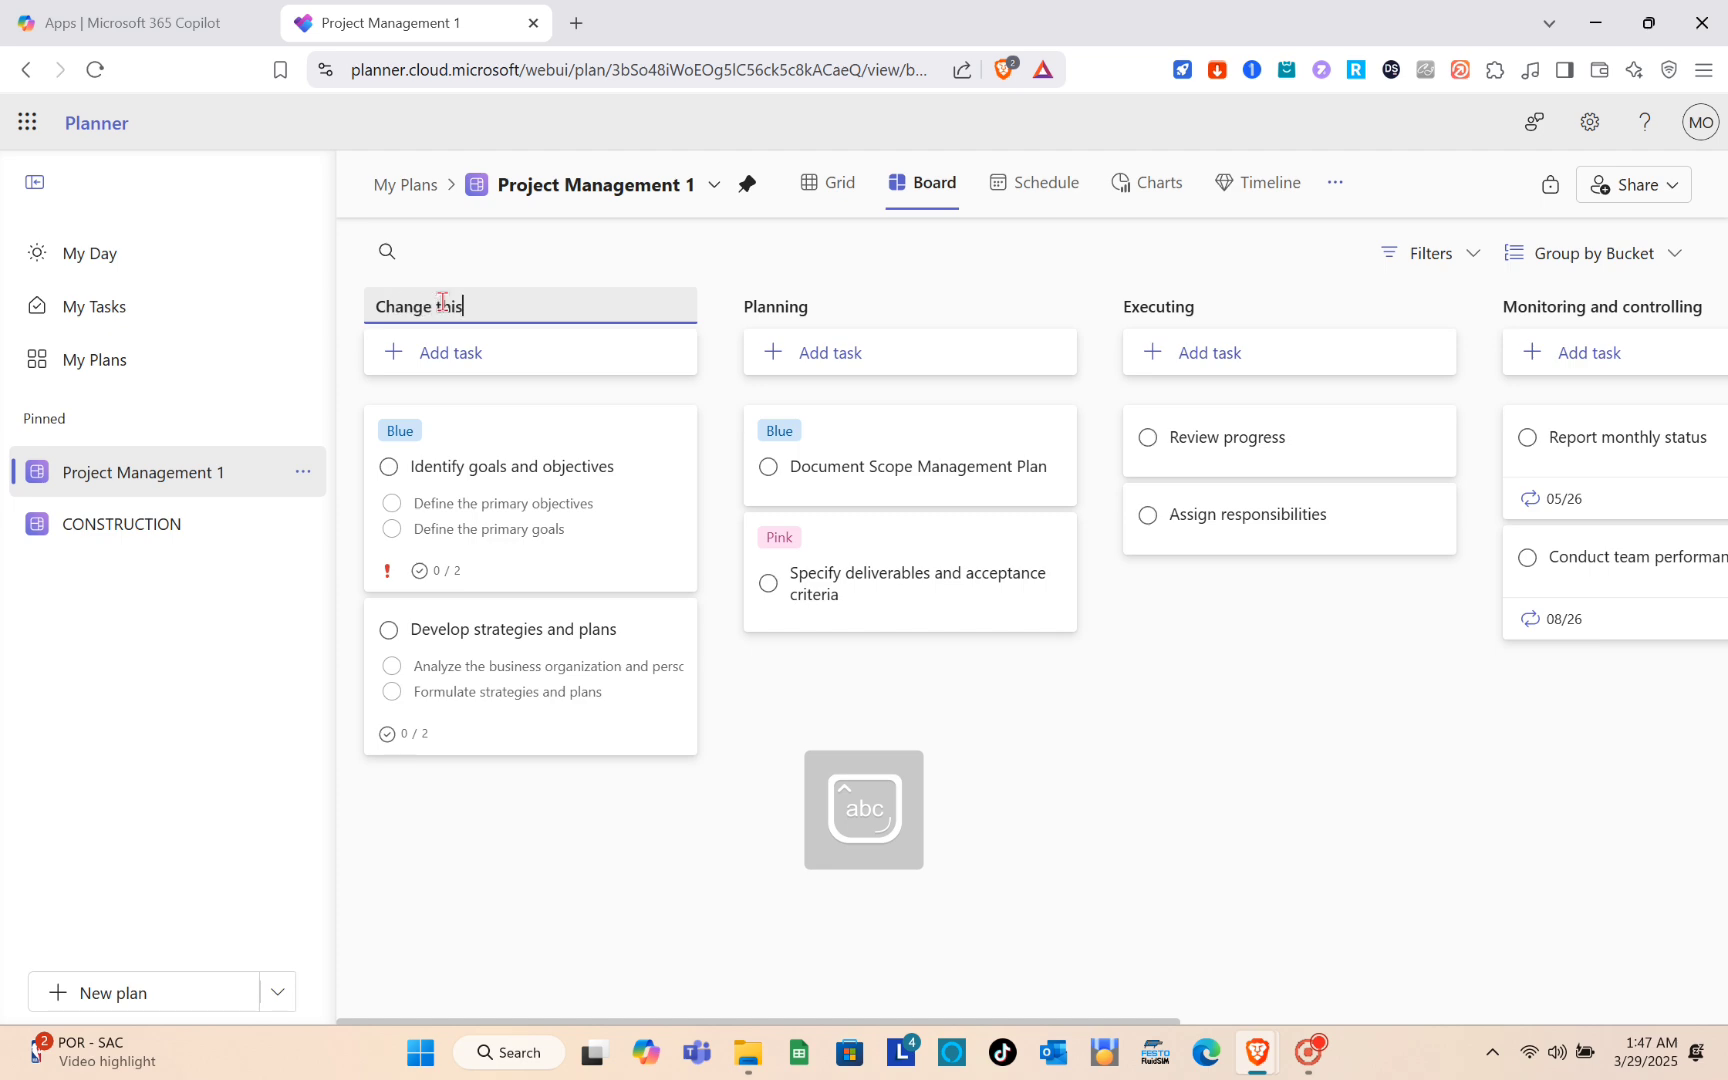
key("BackSpace")
key("BackSpace")
key("BackSpace")
key("BackSpace")
key("BackSpace")
key("BackSpace")
key("BackSpace")
key("BackSpace")
key("BackSpace")
key("BackSpace")
key("BackSpace")
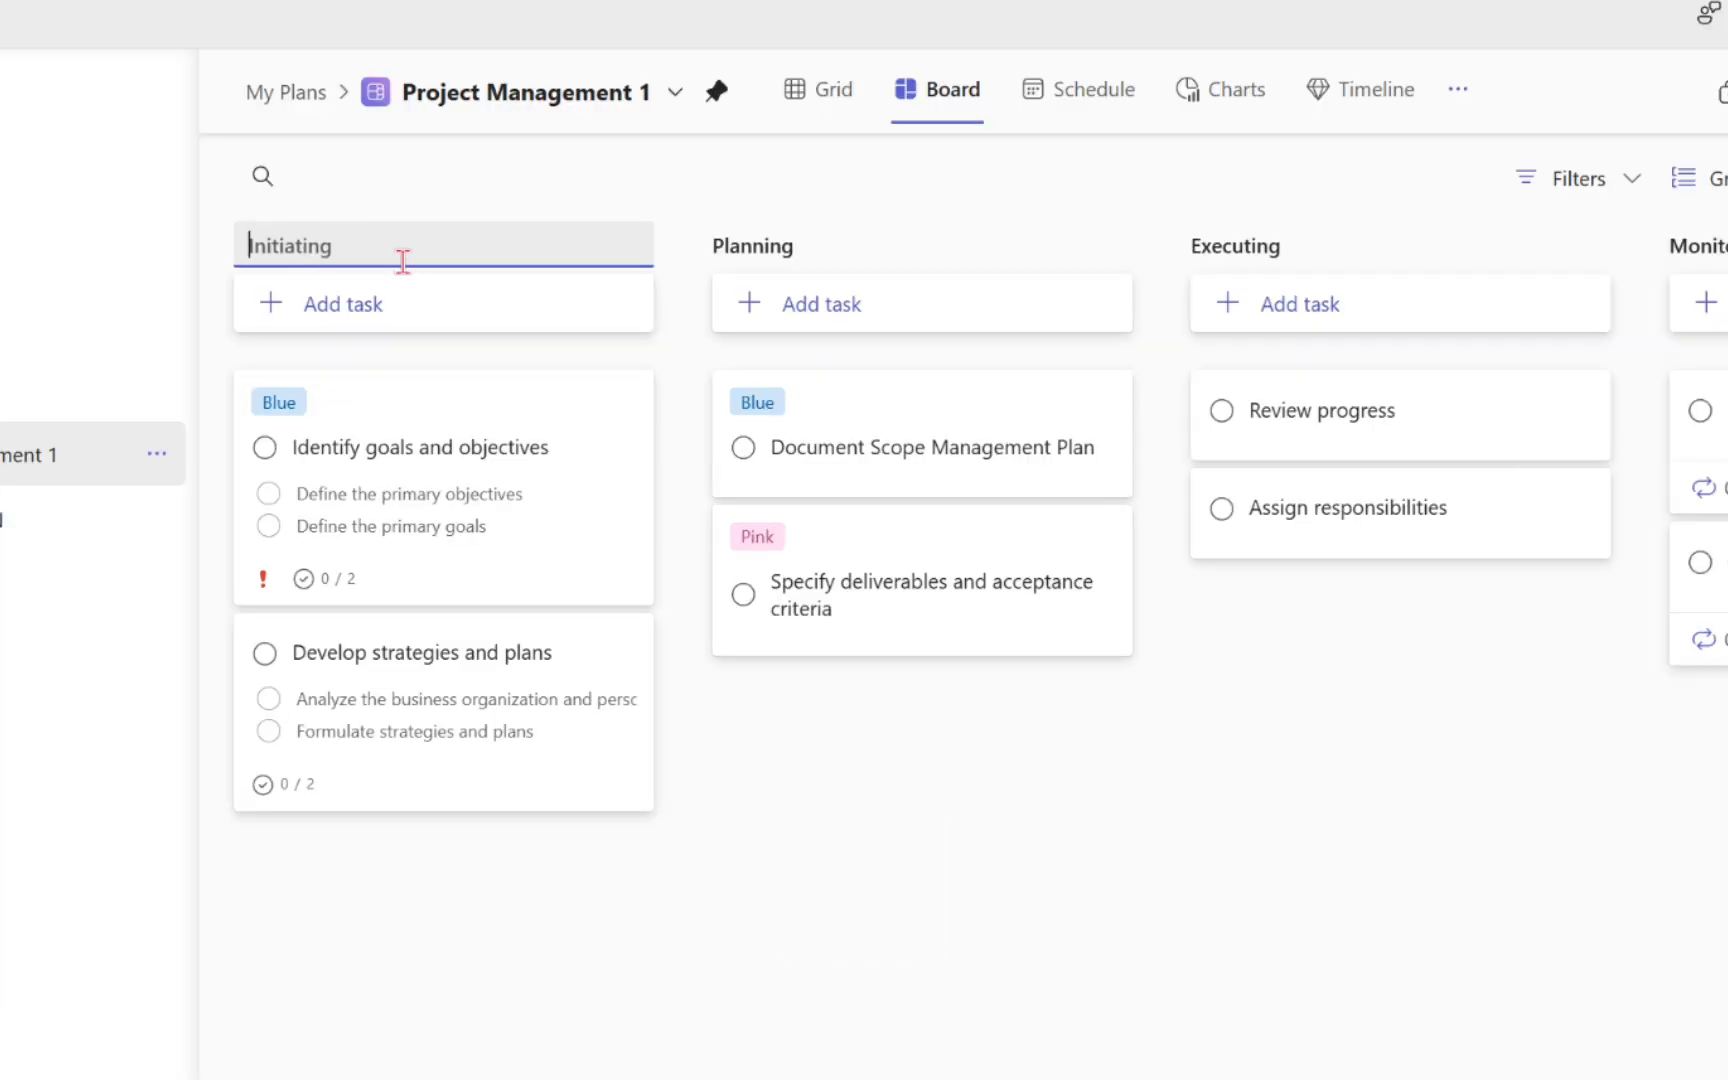
left_click(854, 903)
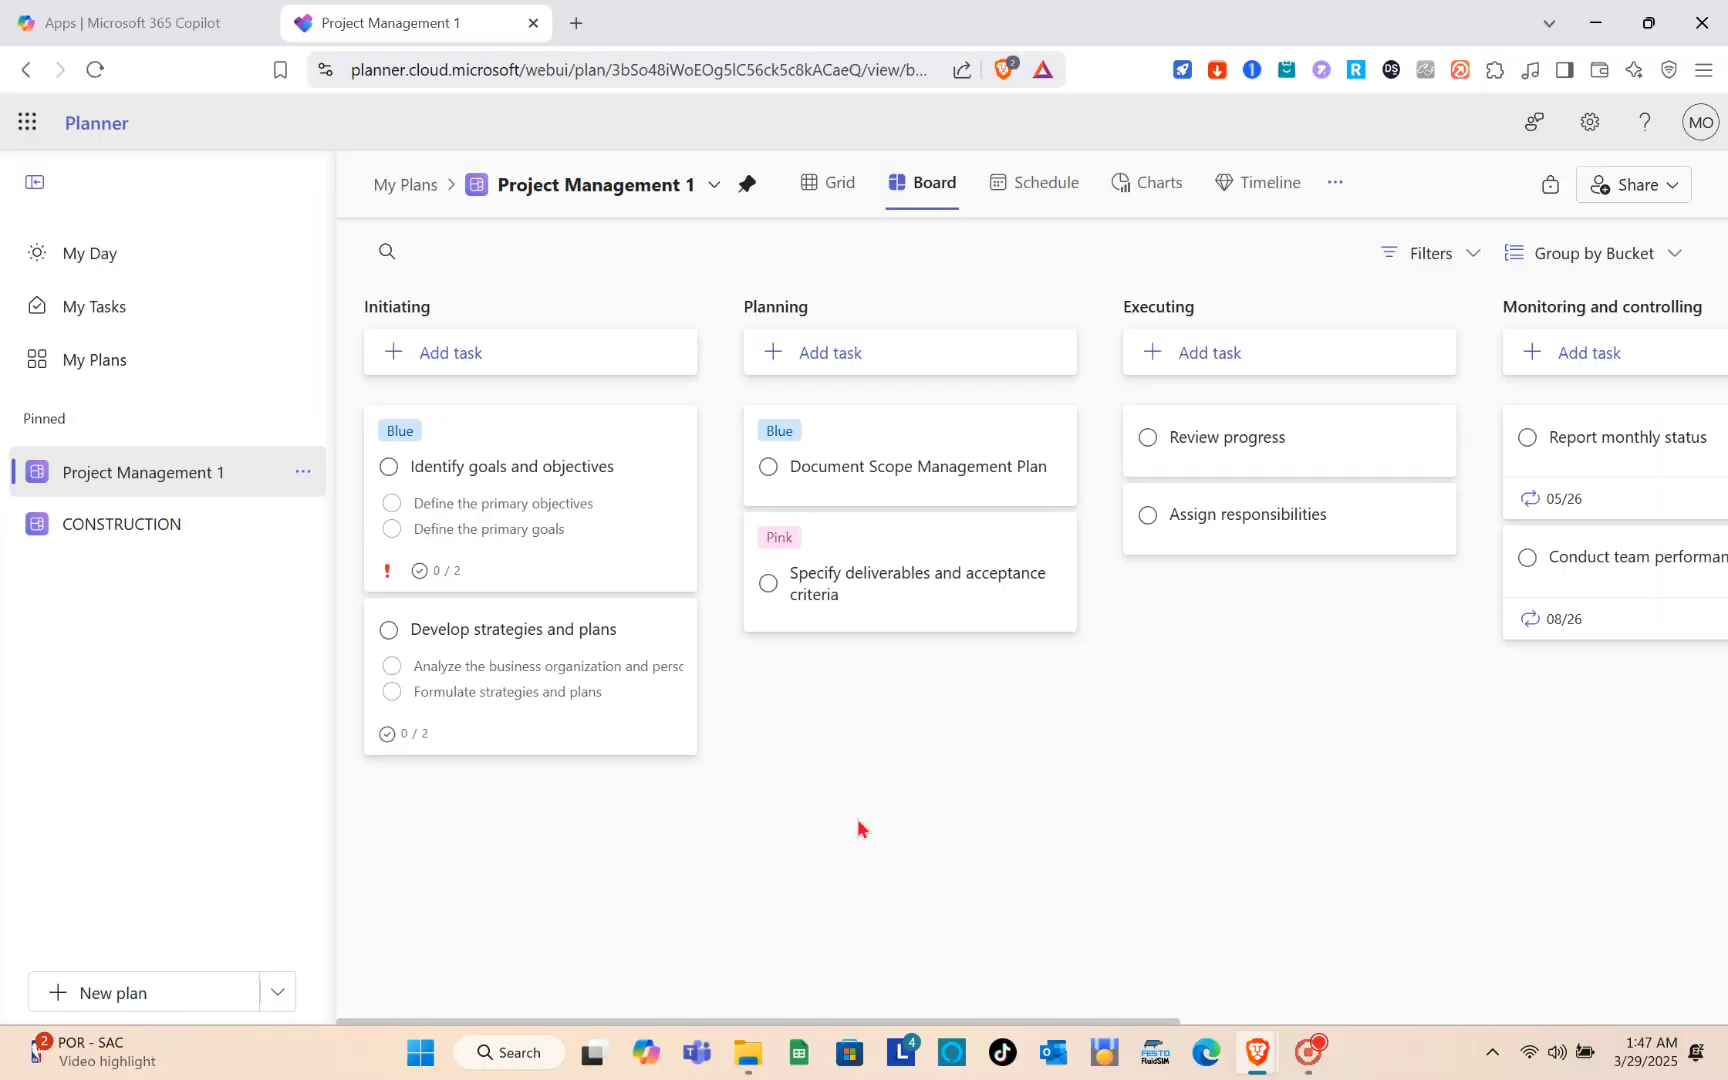
left_click(800, 312)
left_click(1207, 306)
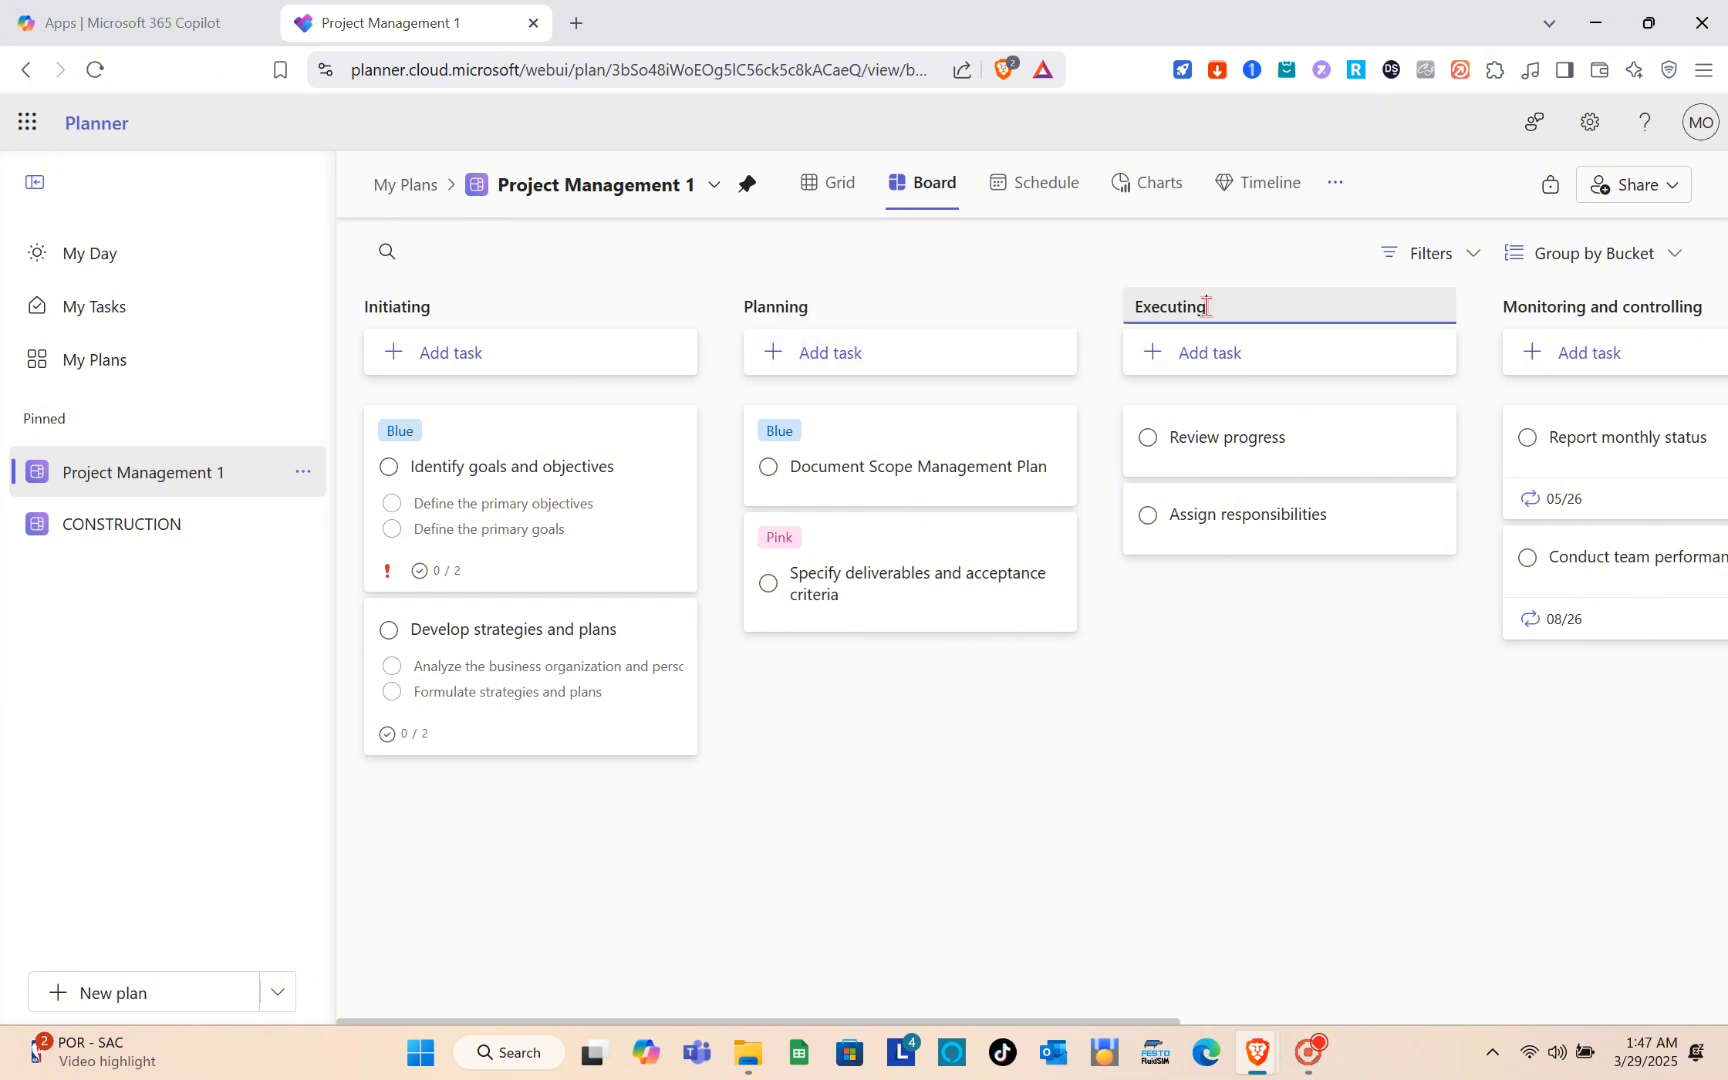
left_click(738, 829)
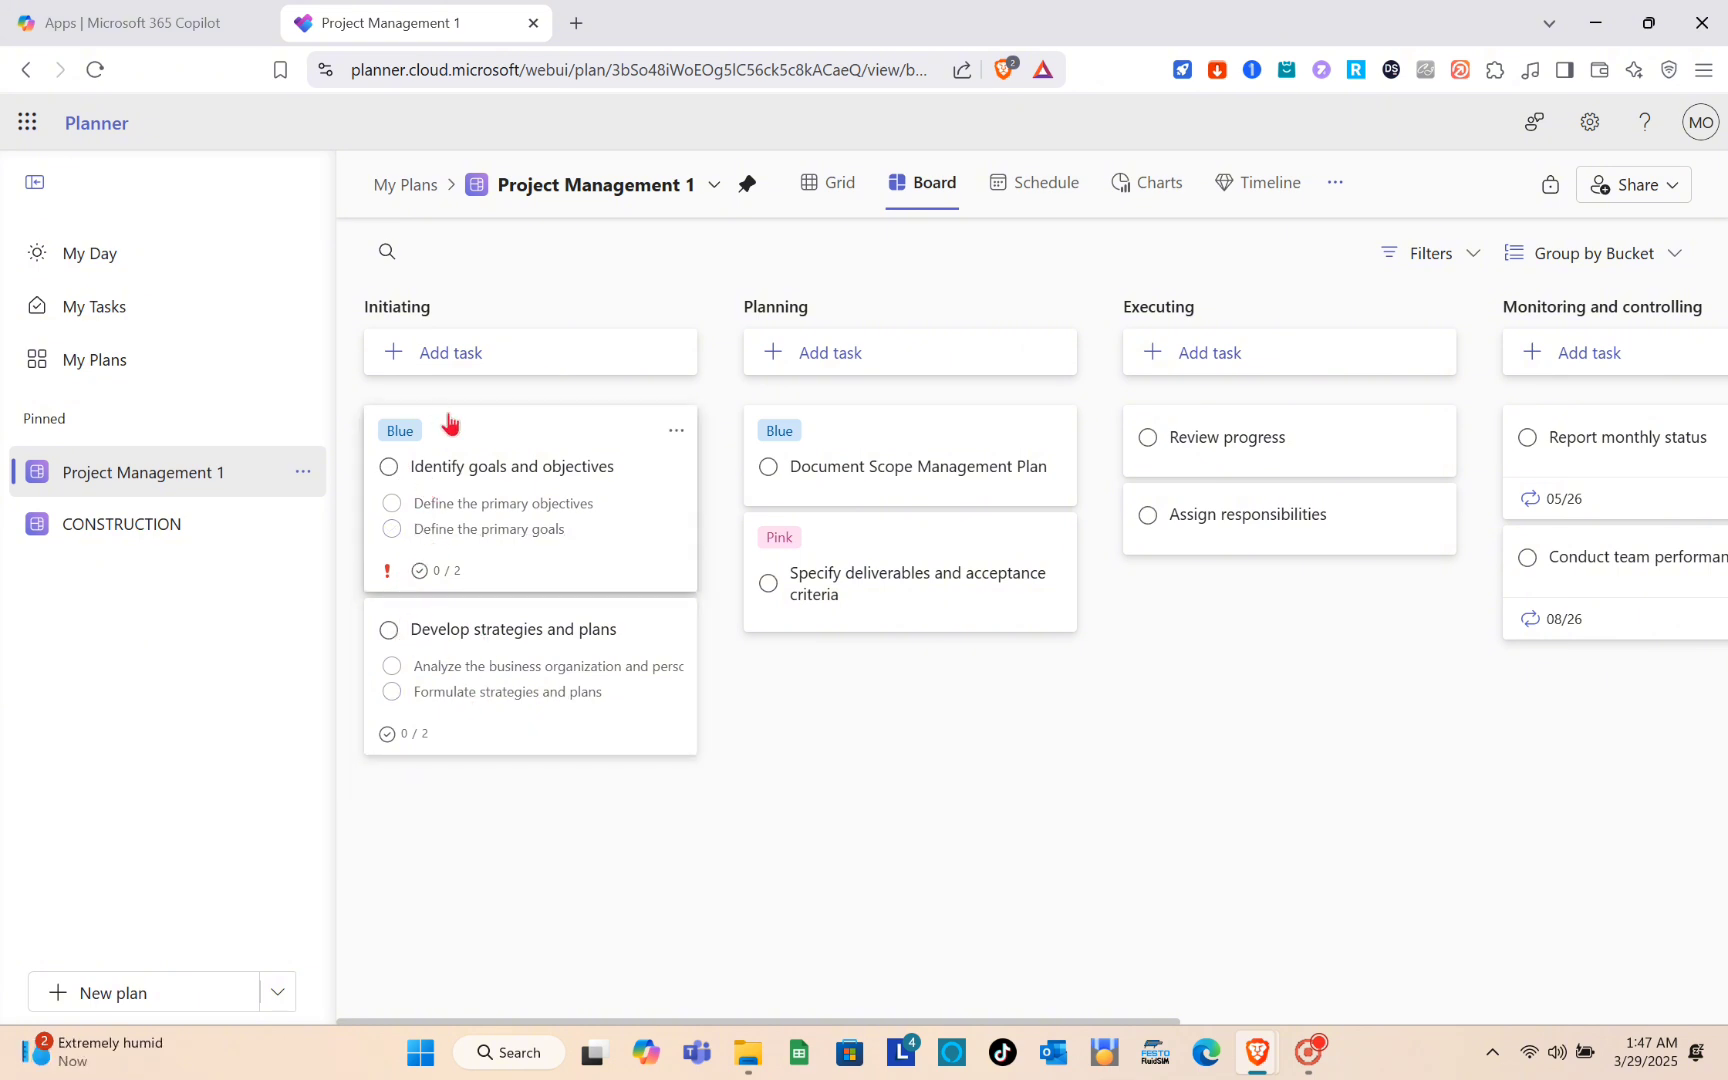
- Open 'Develop strategies and plans' and add the Red label
left_click(551, 616)
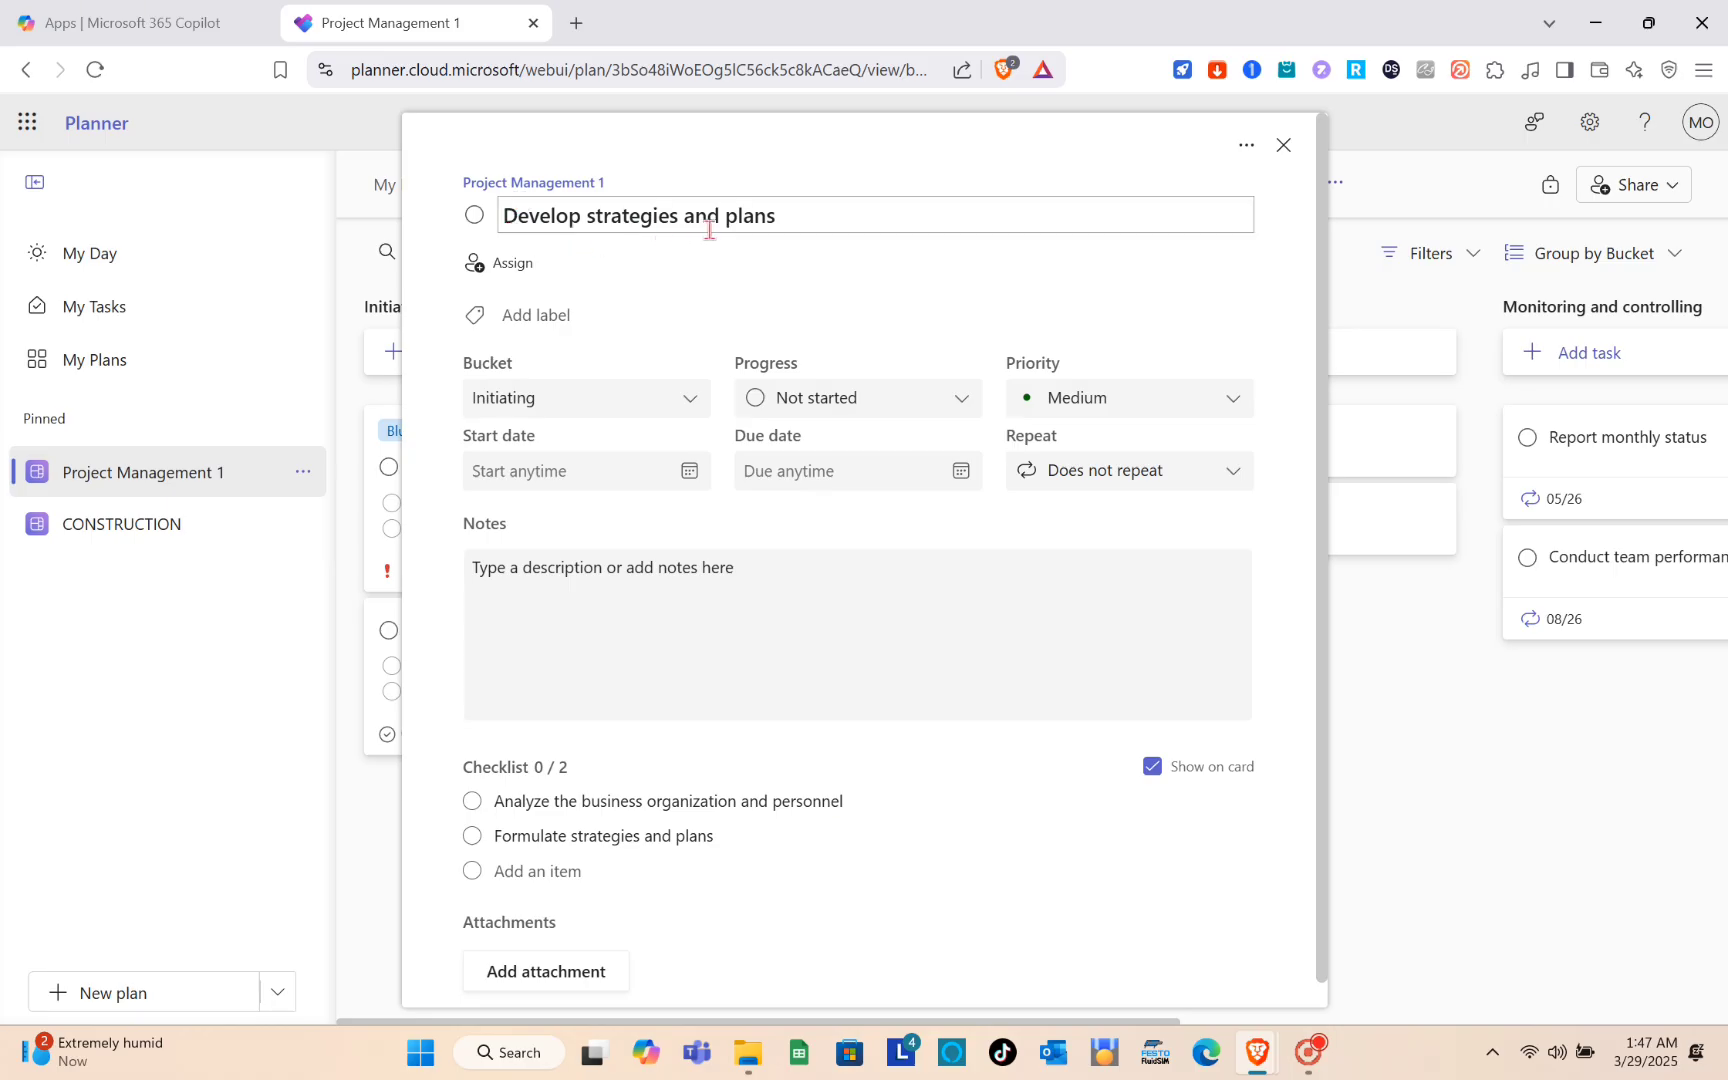
left_click(507, 315)
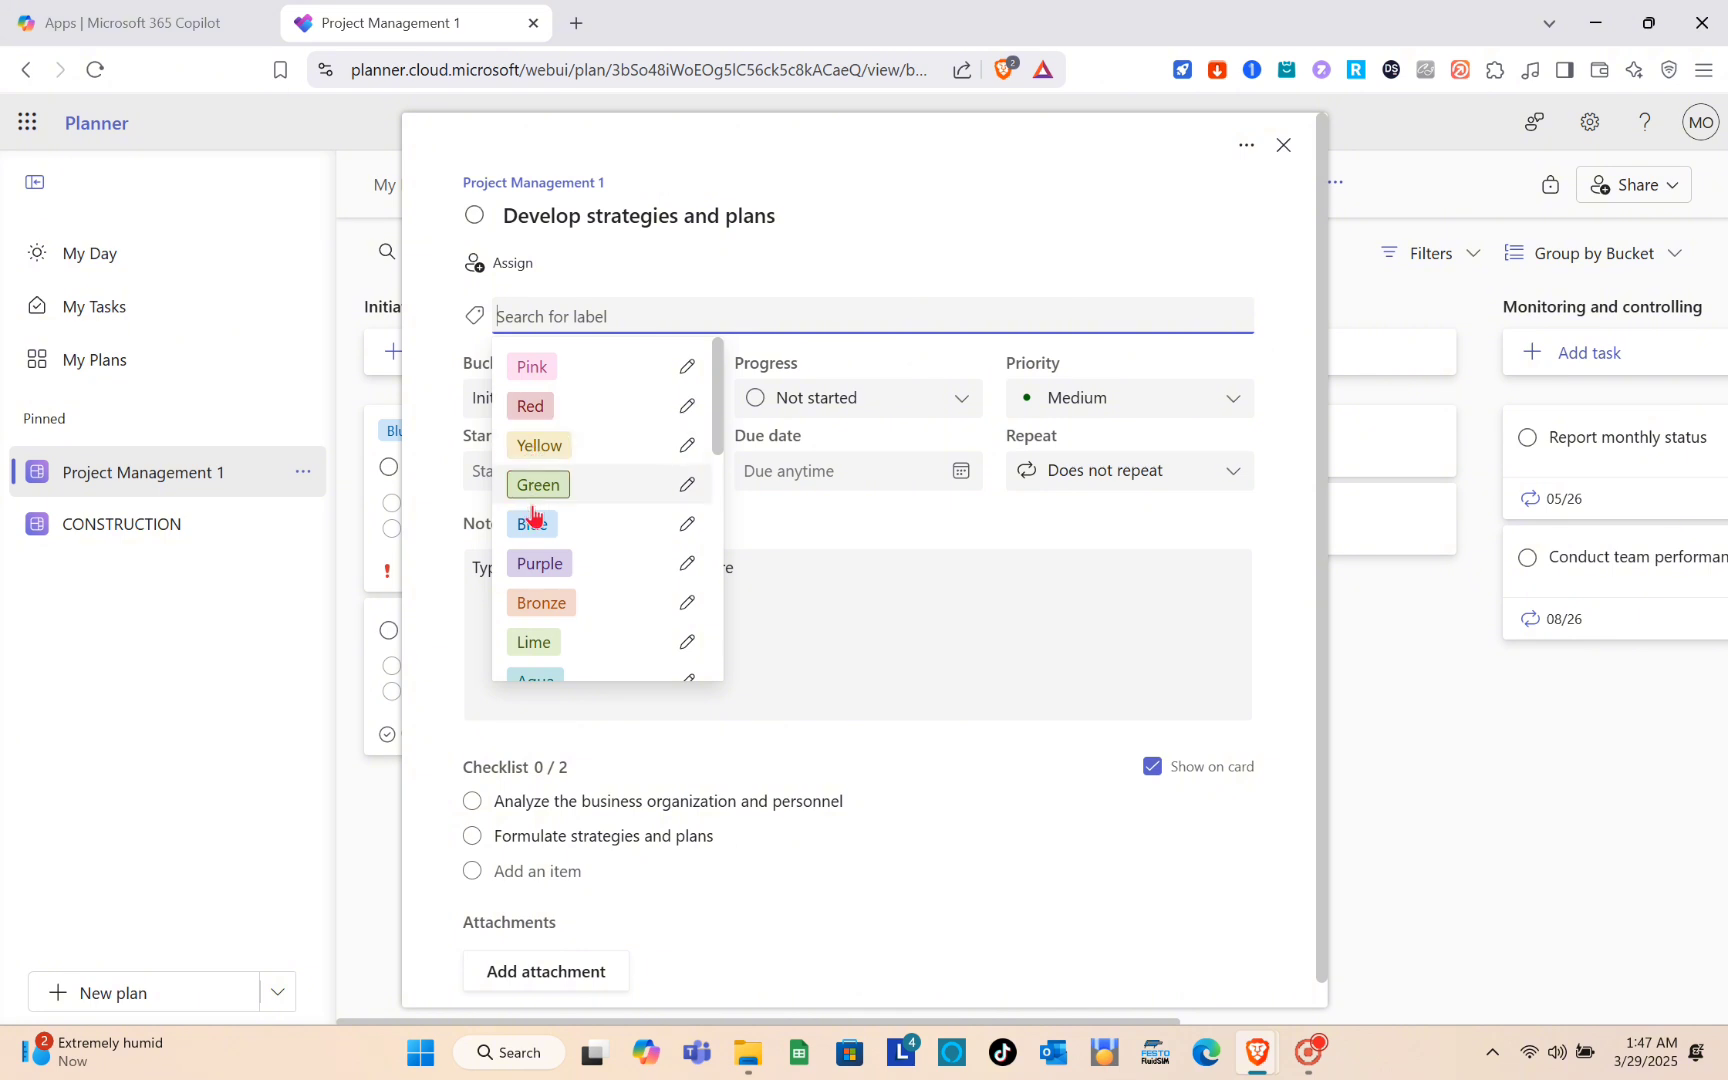
left_click(538, 420)
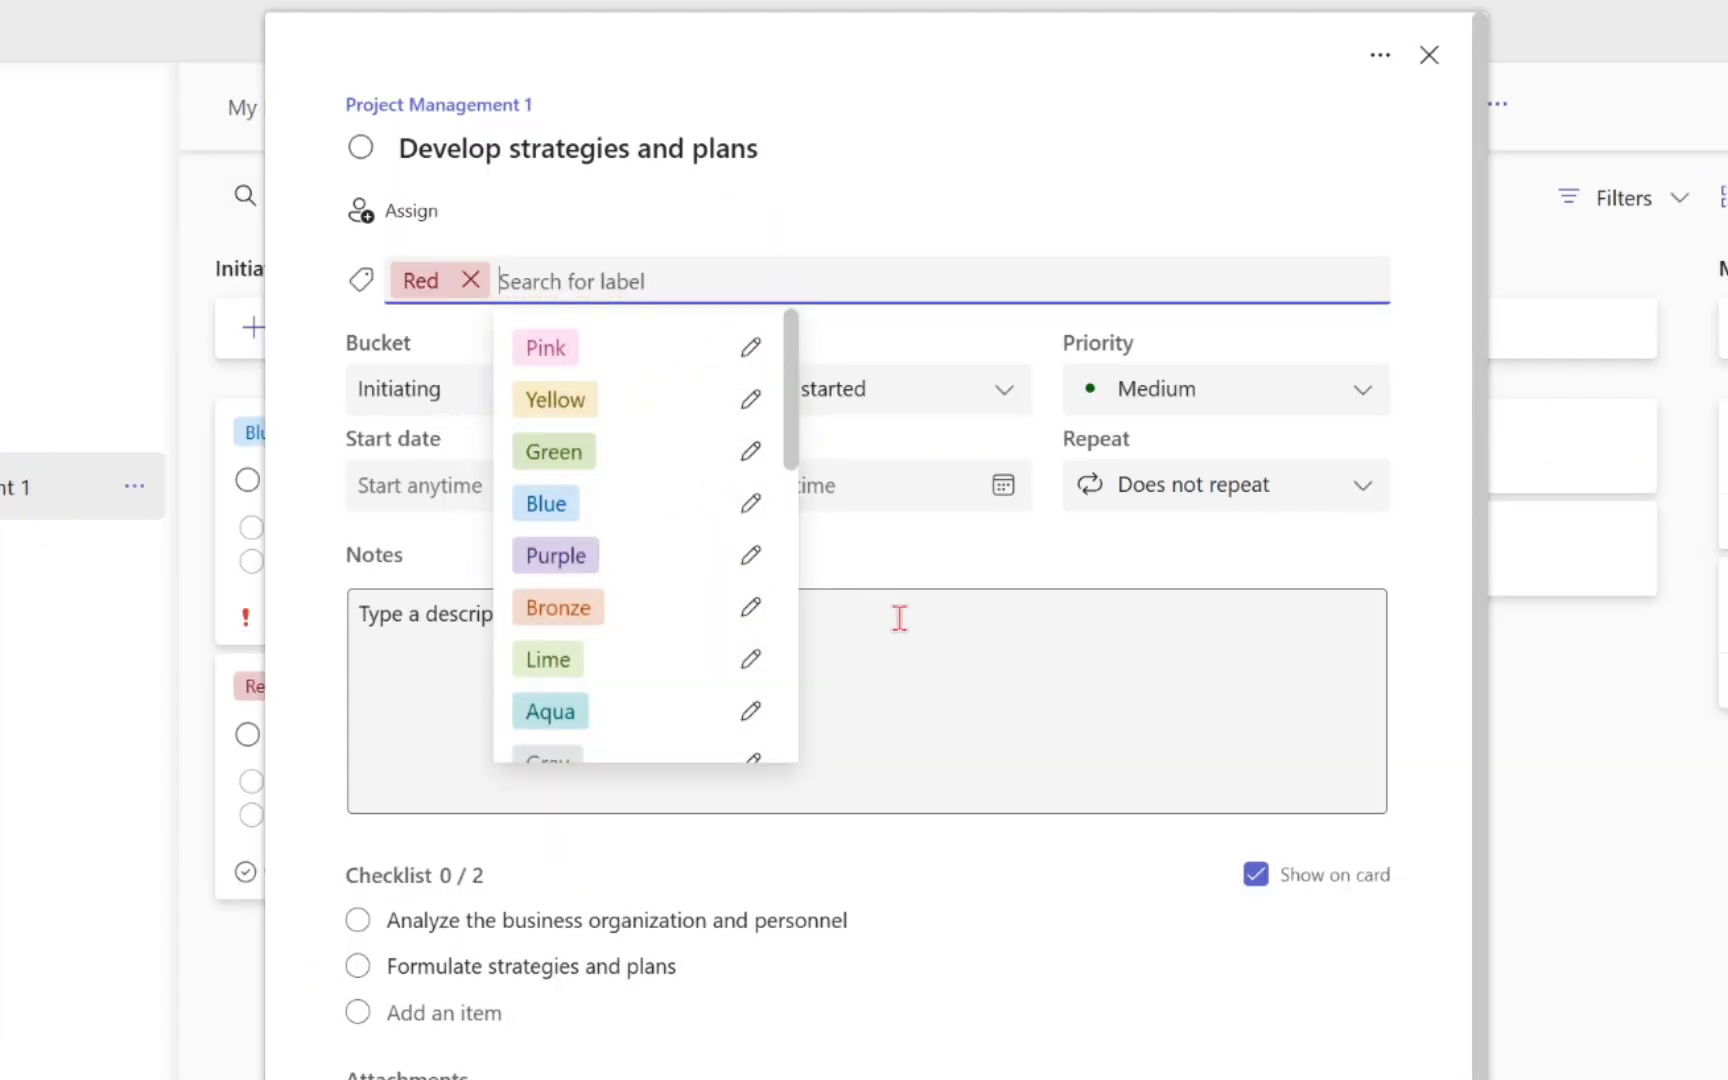
left_click(883, 571)
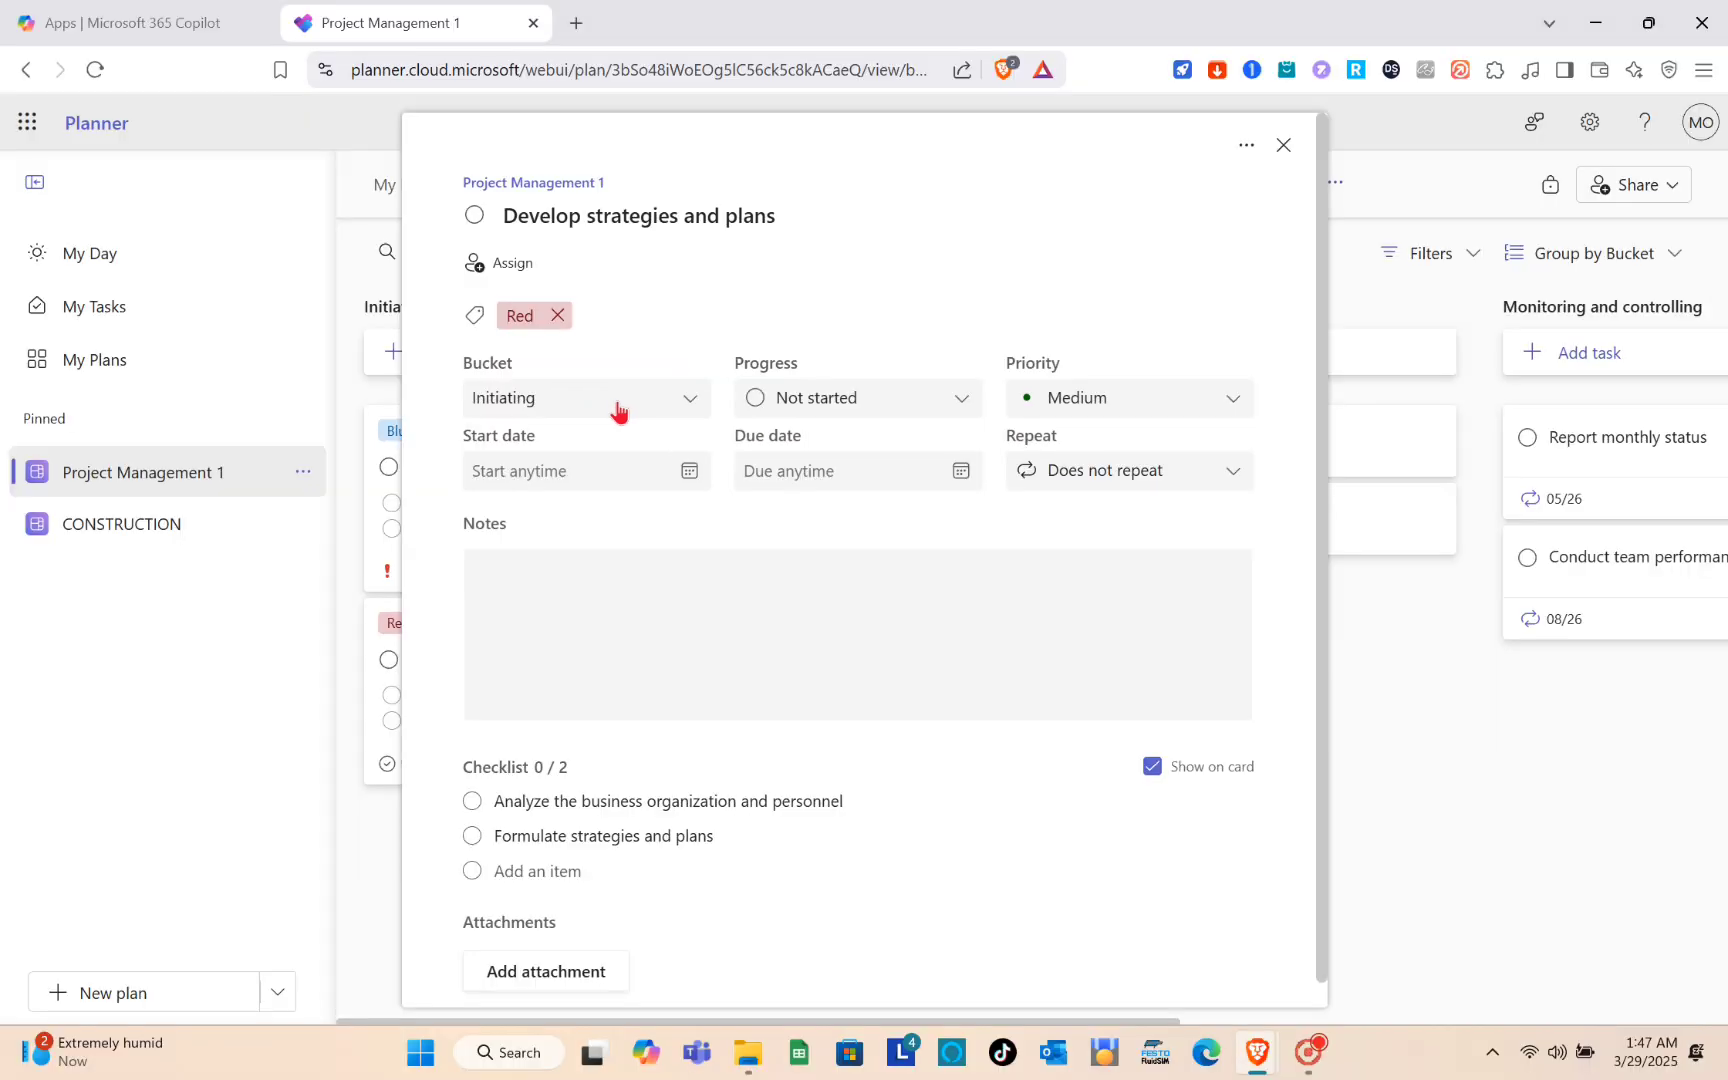
- Set the task's progress to In progress and its priority to Urgent
left_click(755, 400)
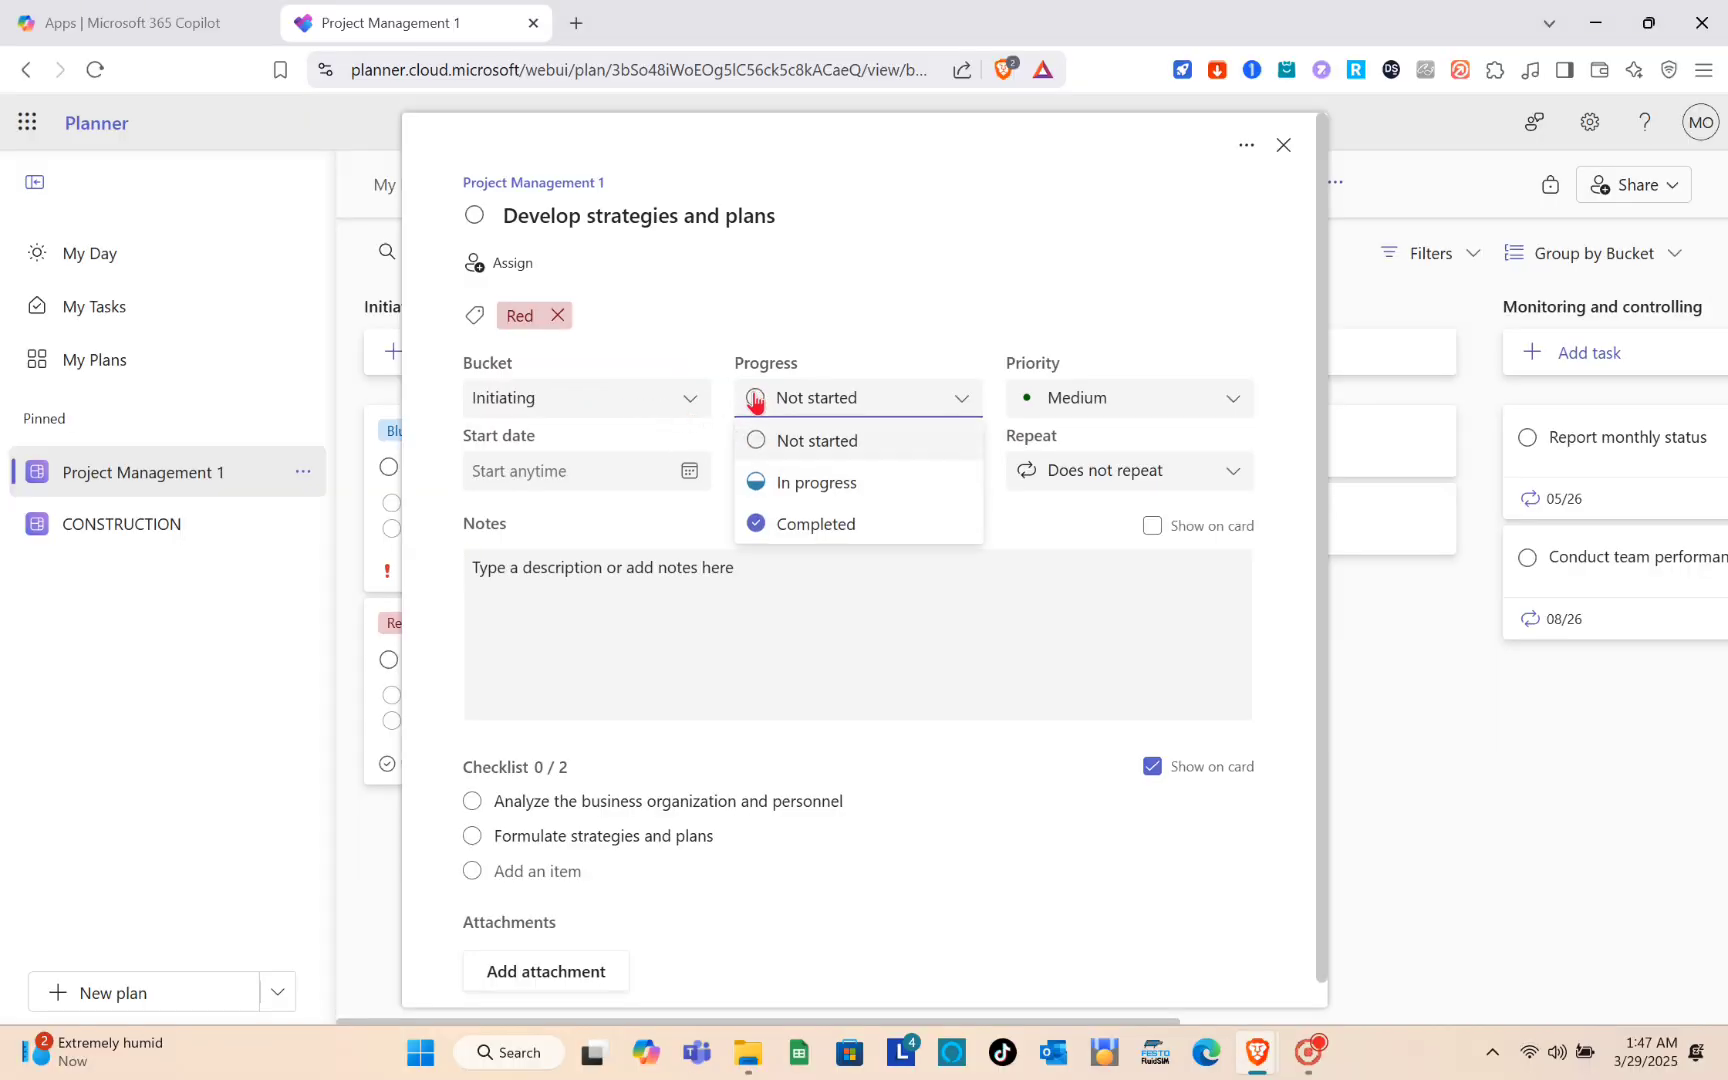
left_click(796, 485)
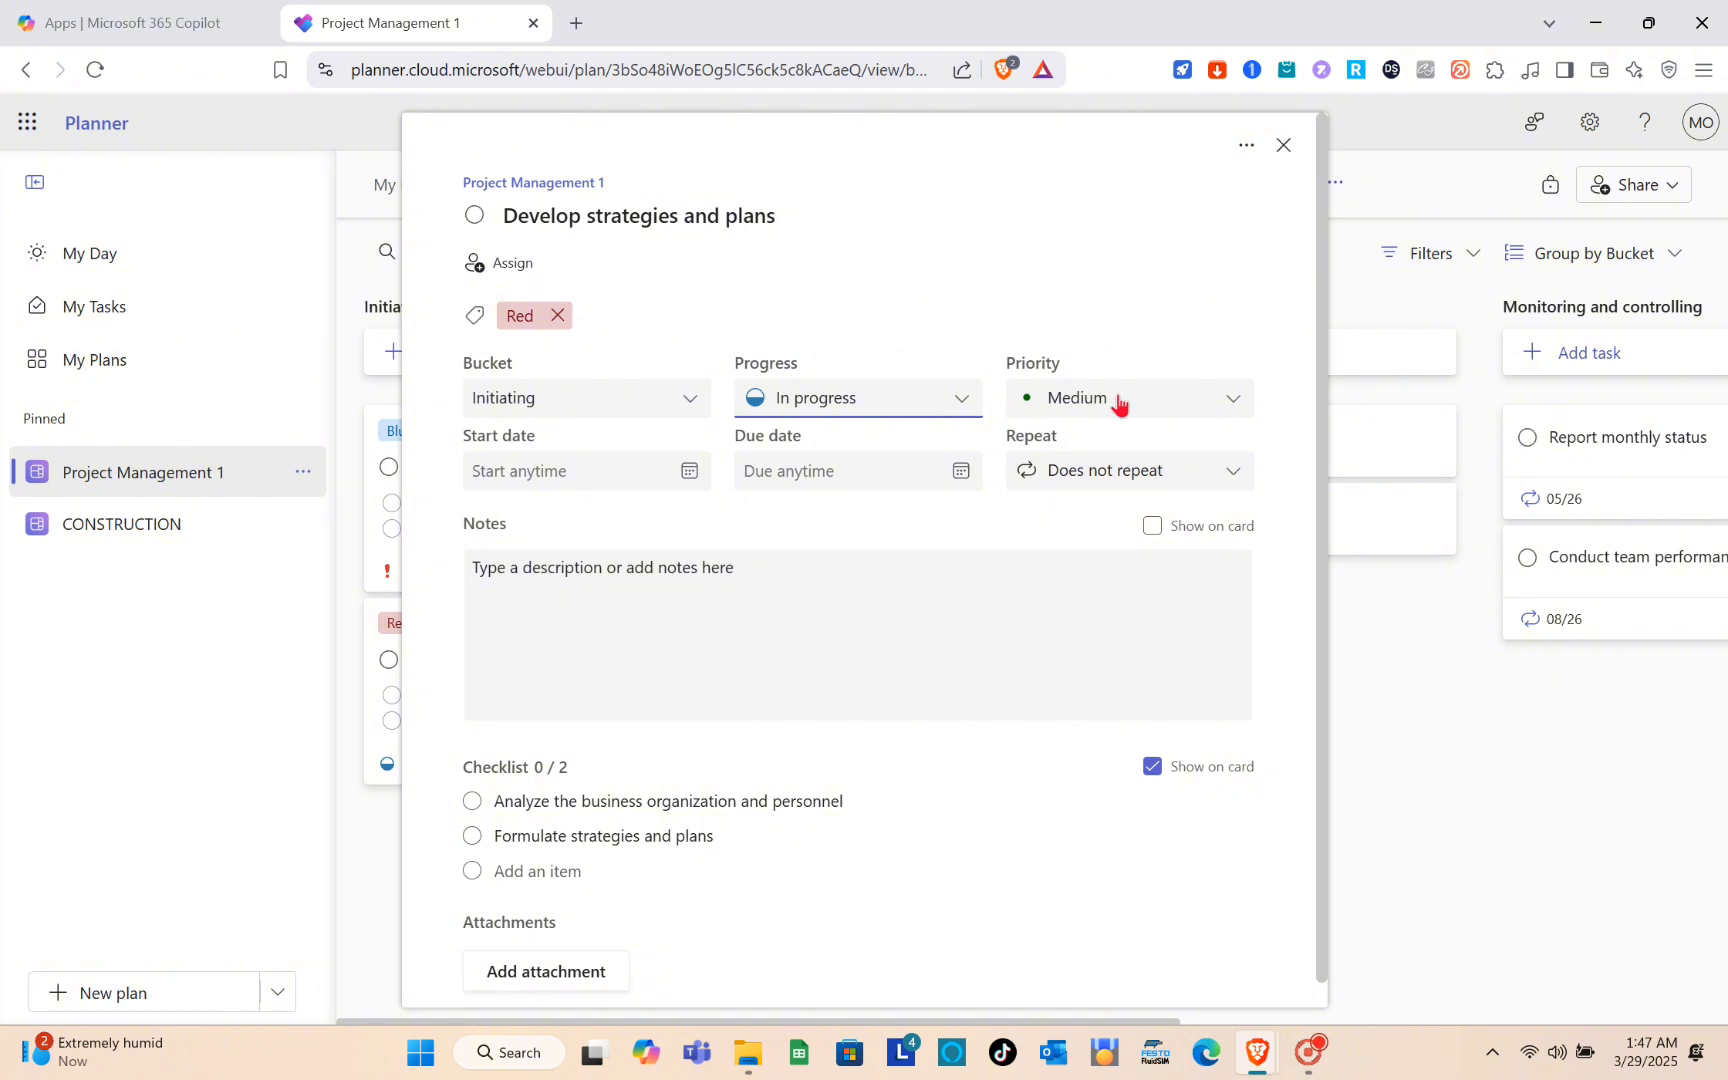
left_click(1118, 402)
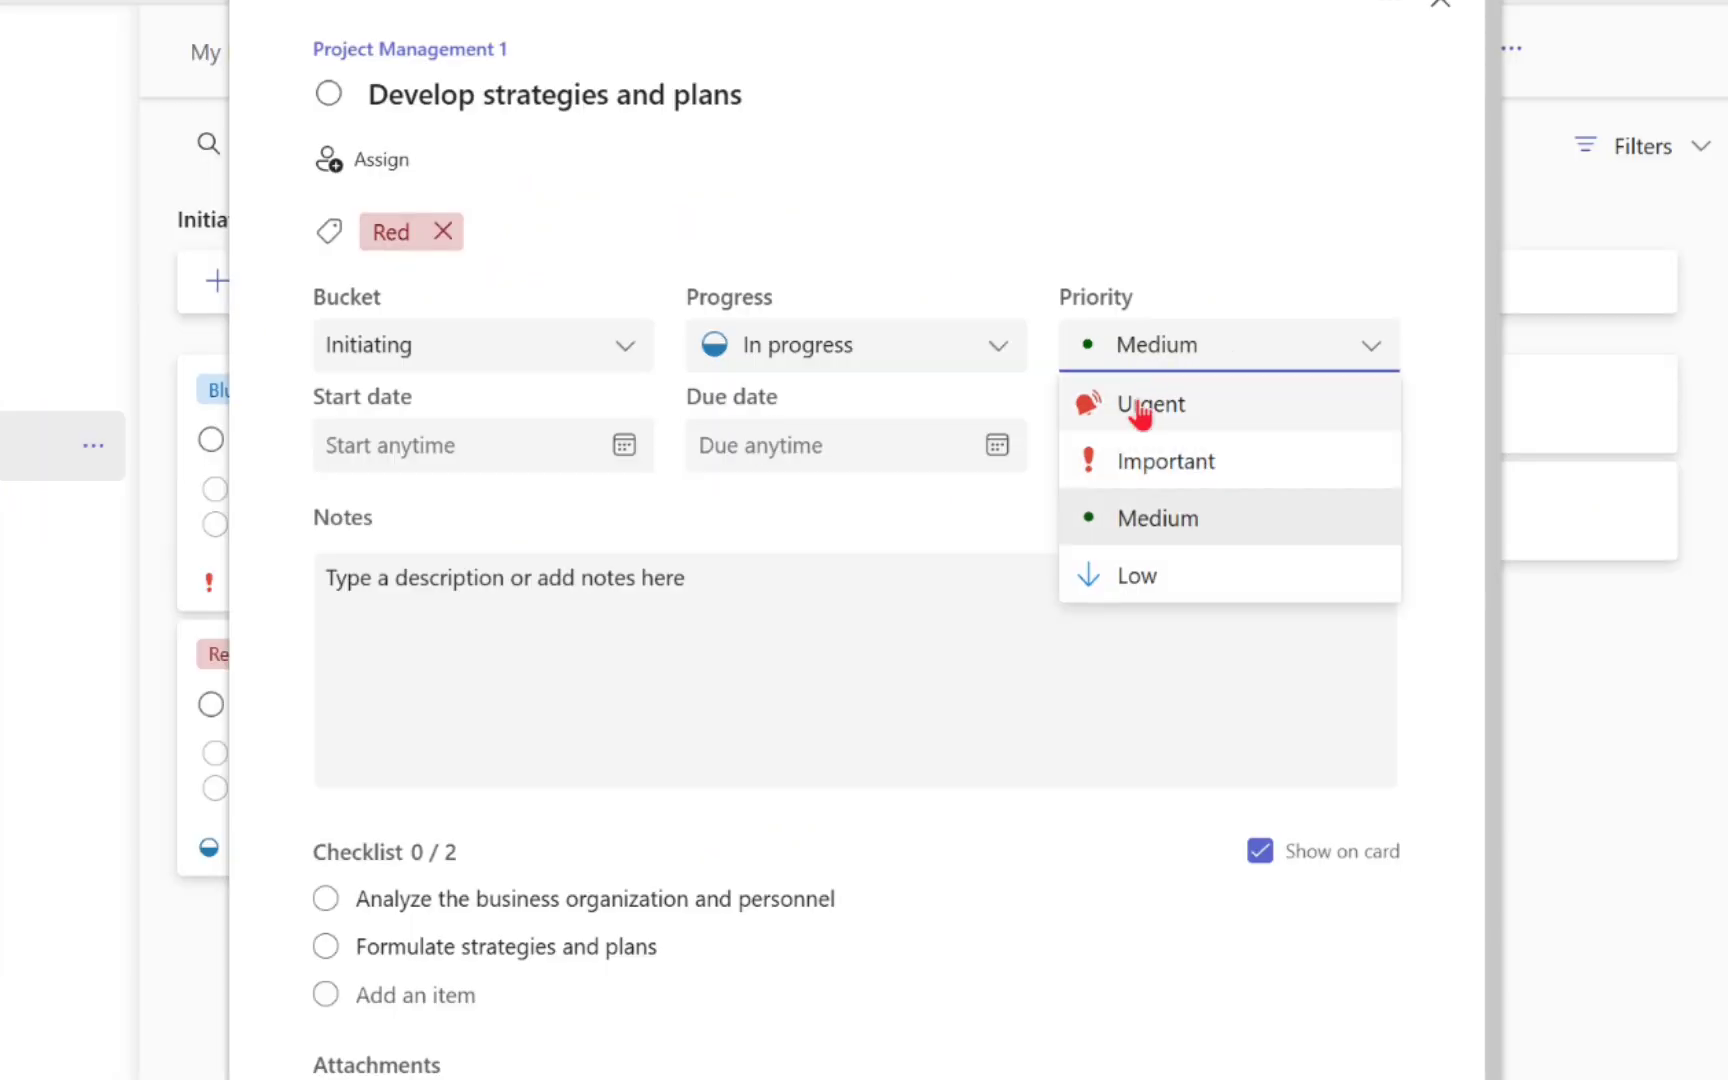
left_click(1141, 408)
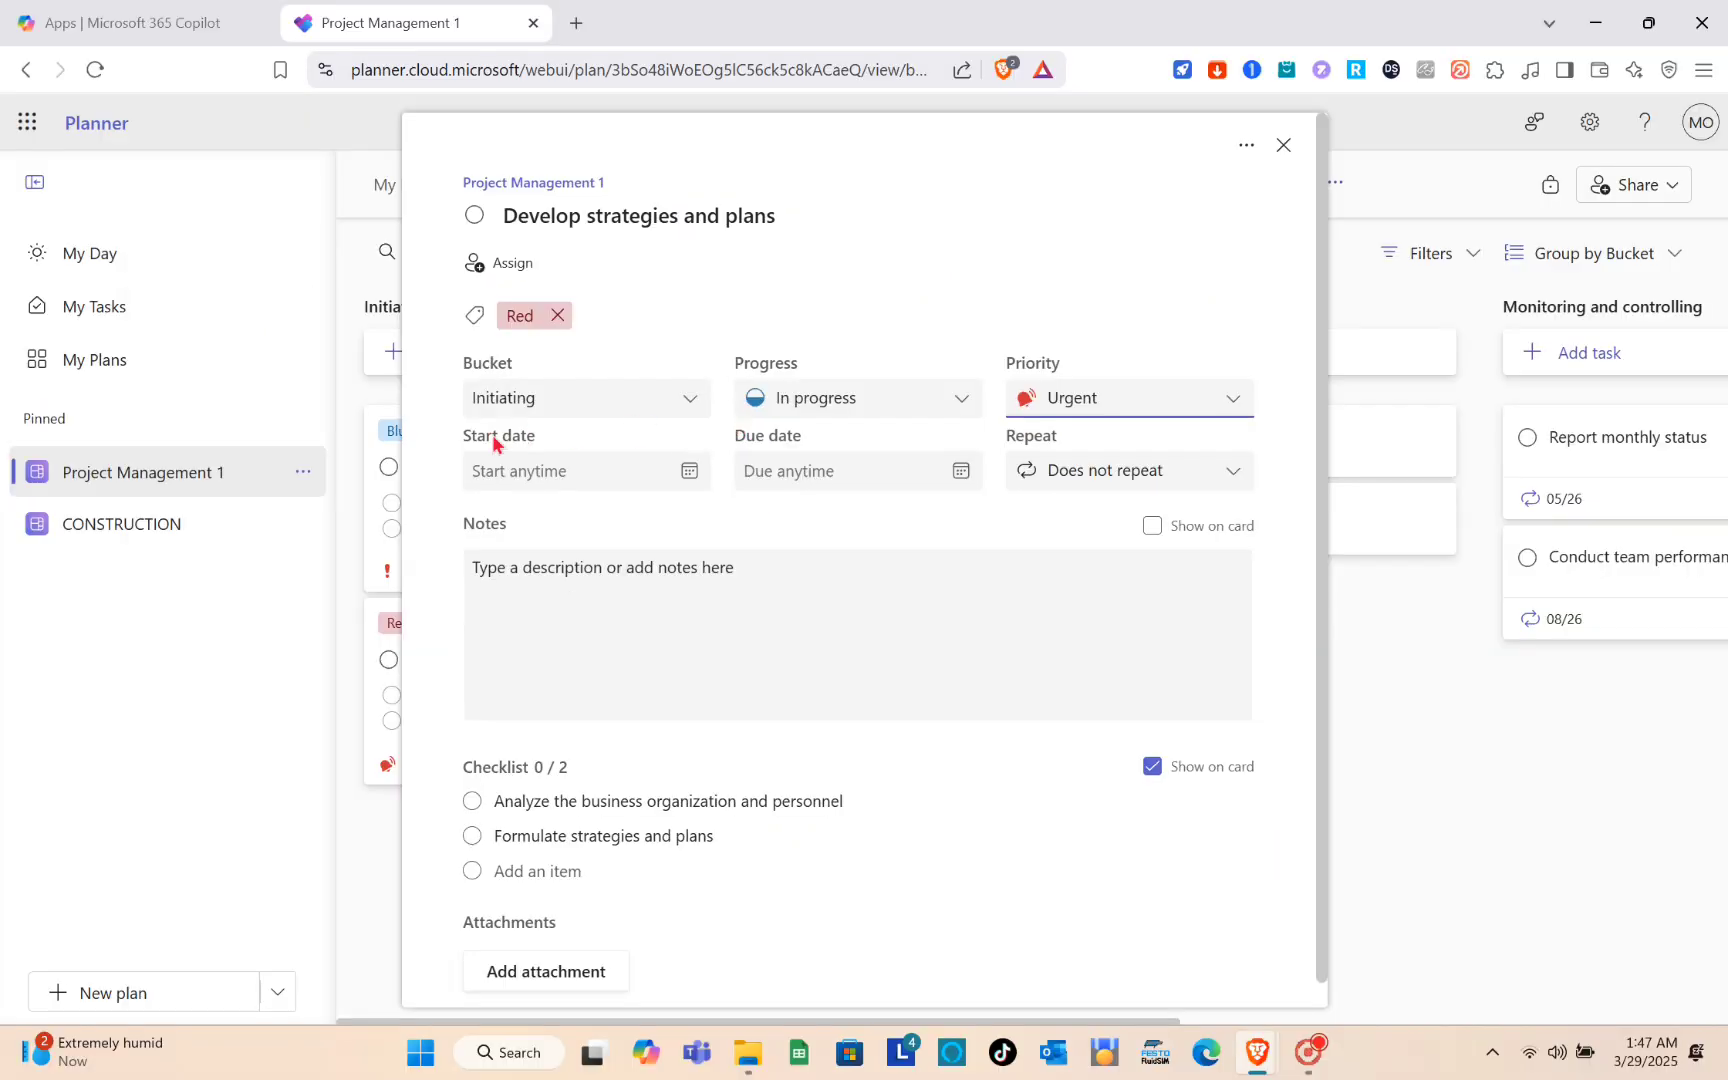
- Set the start date to March 29, 2025 and the due date to March 31, 2025
left_click(406, 451)
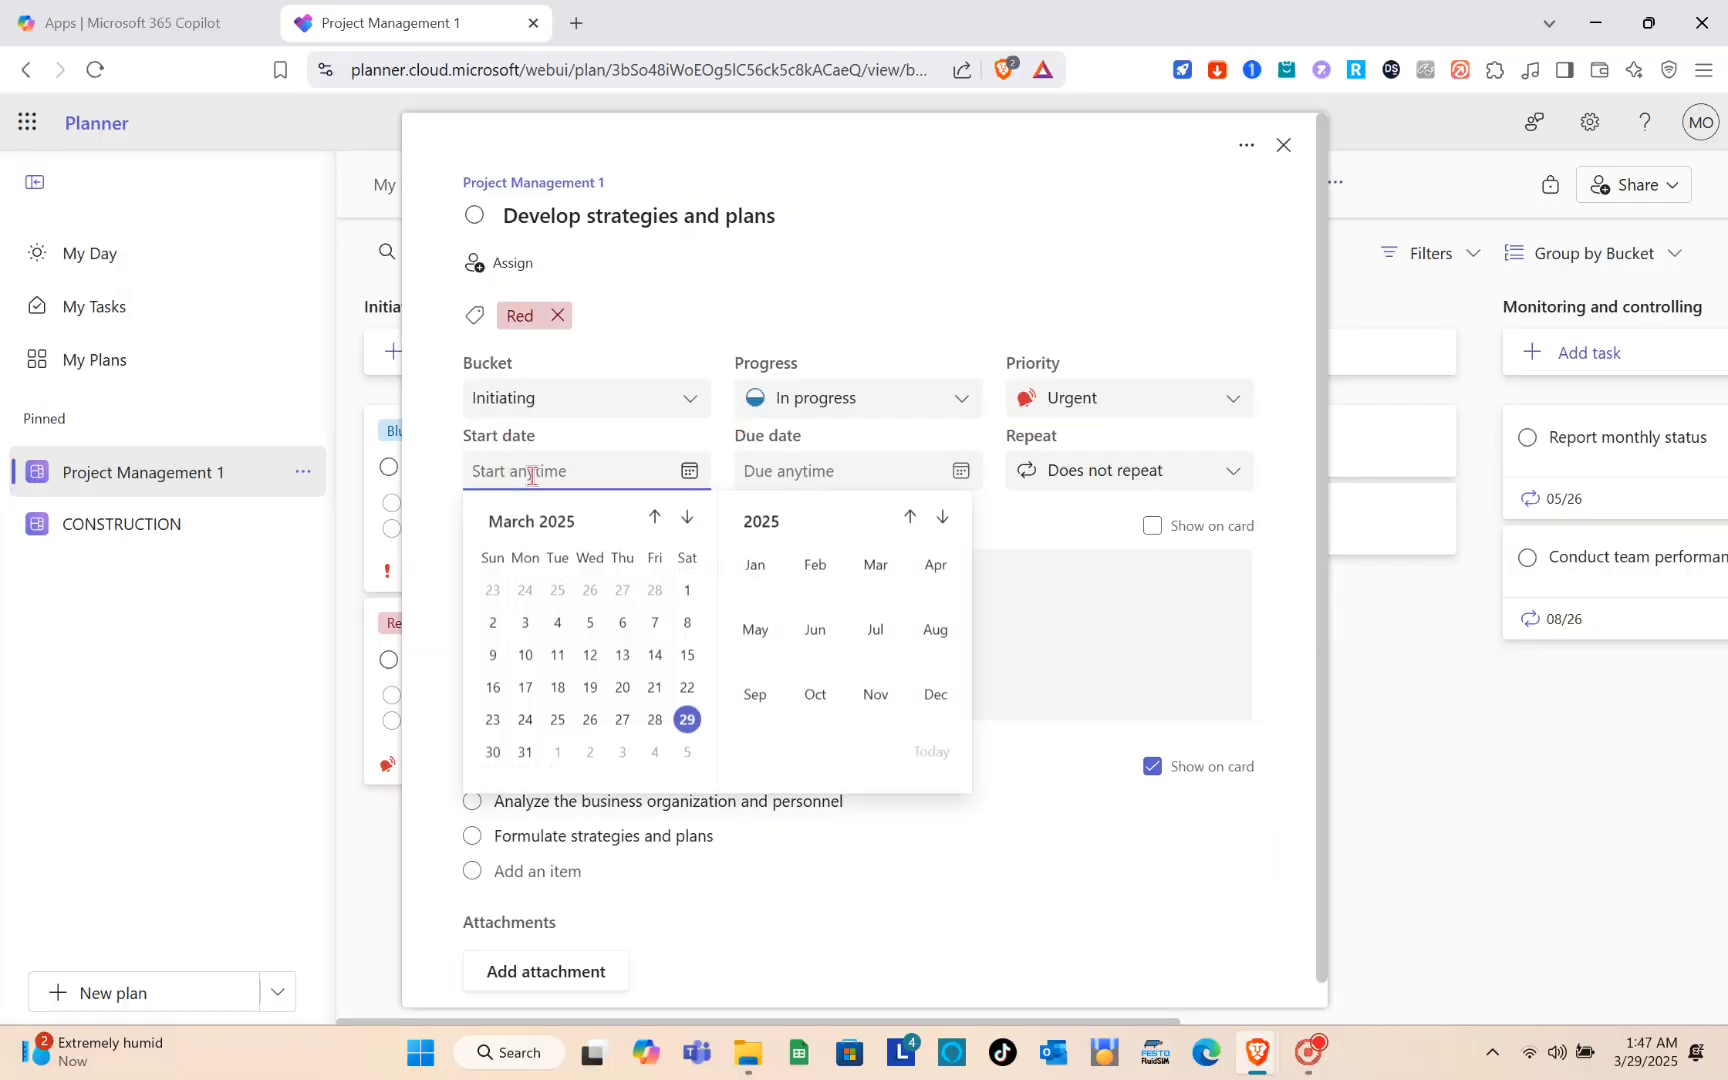
left_click(686, 720)
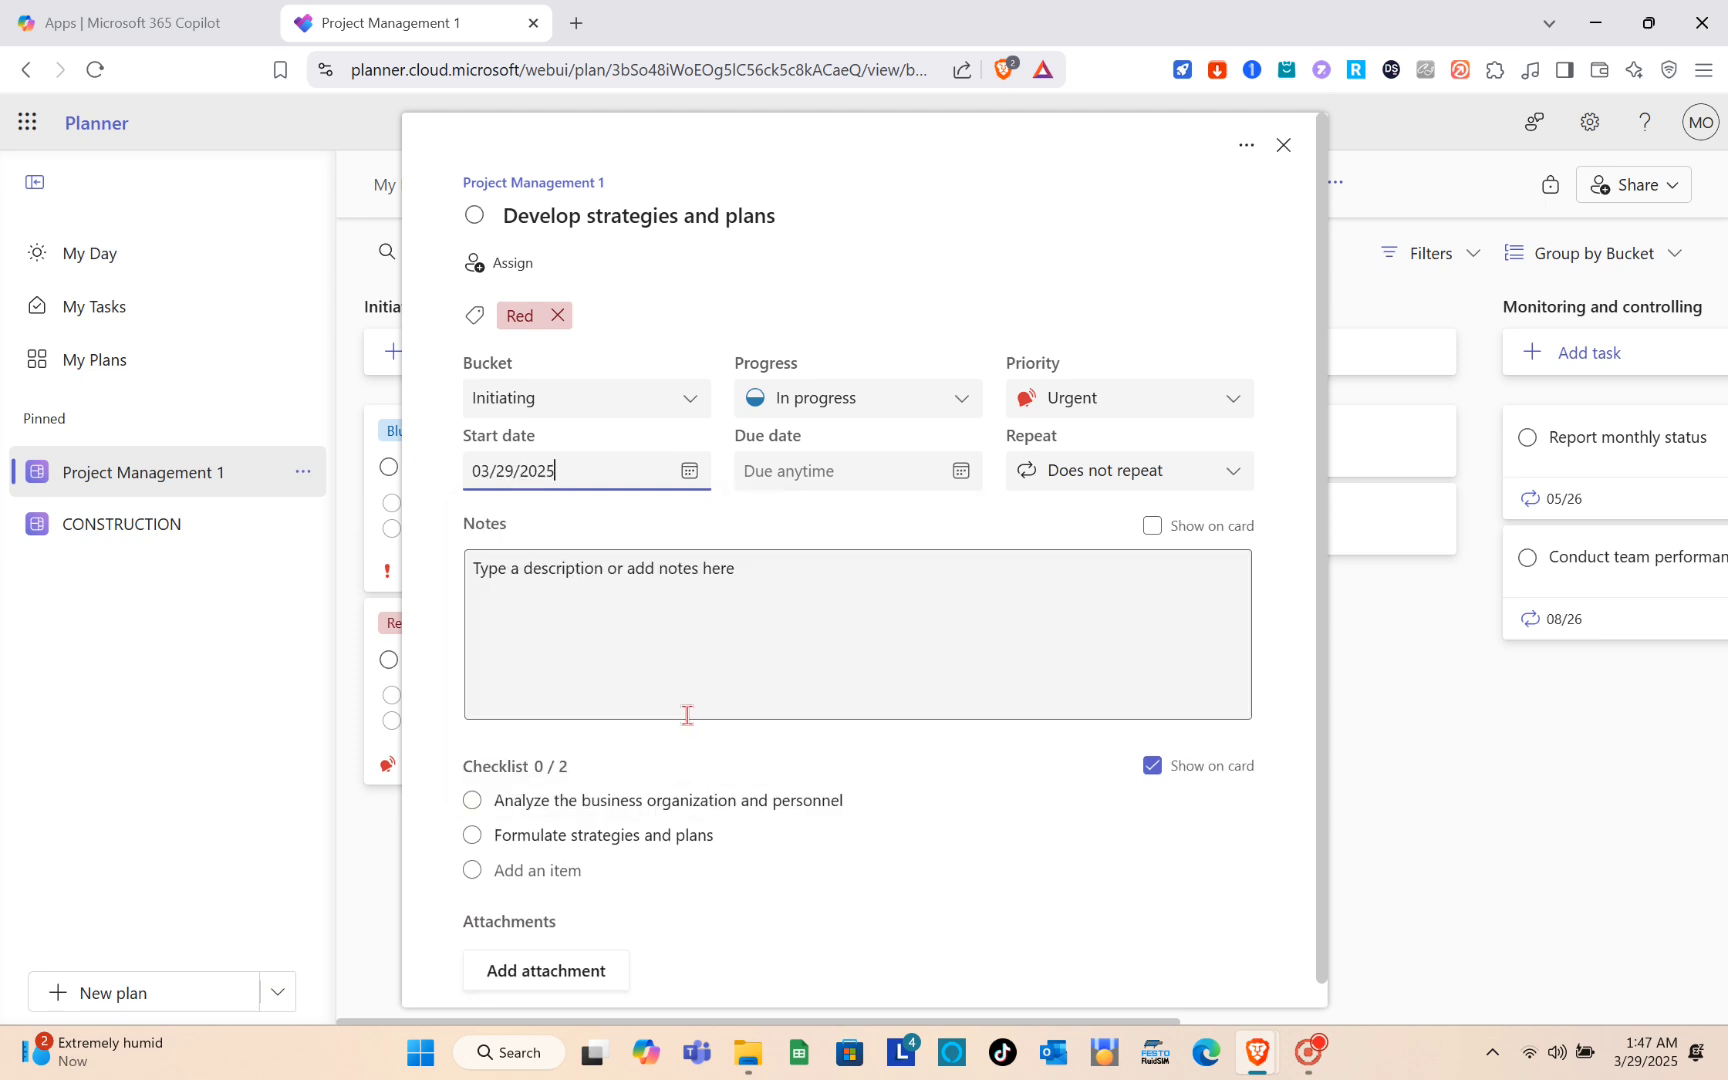
left_click(845, 475)
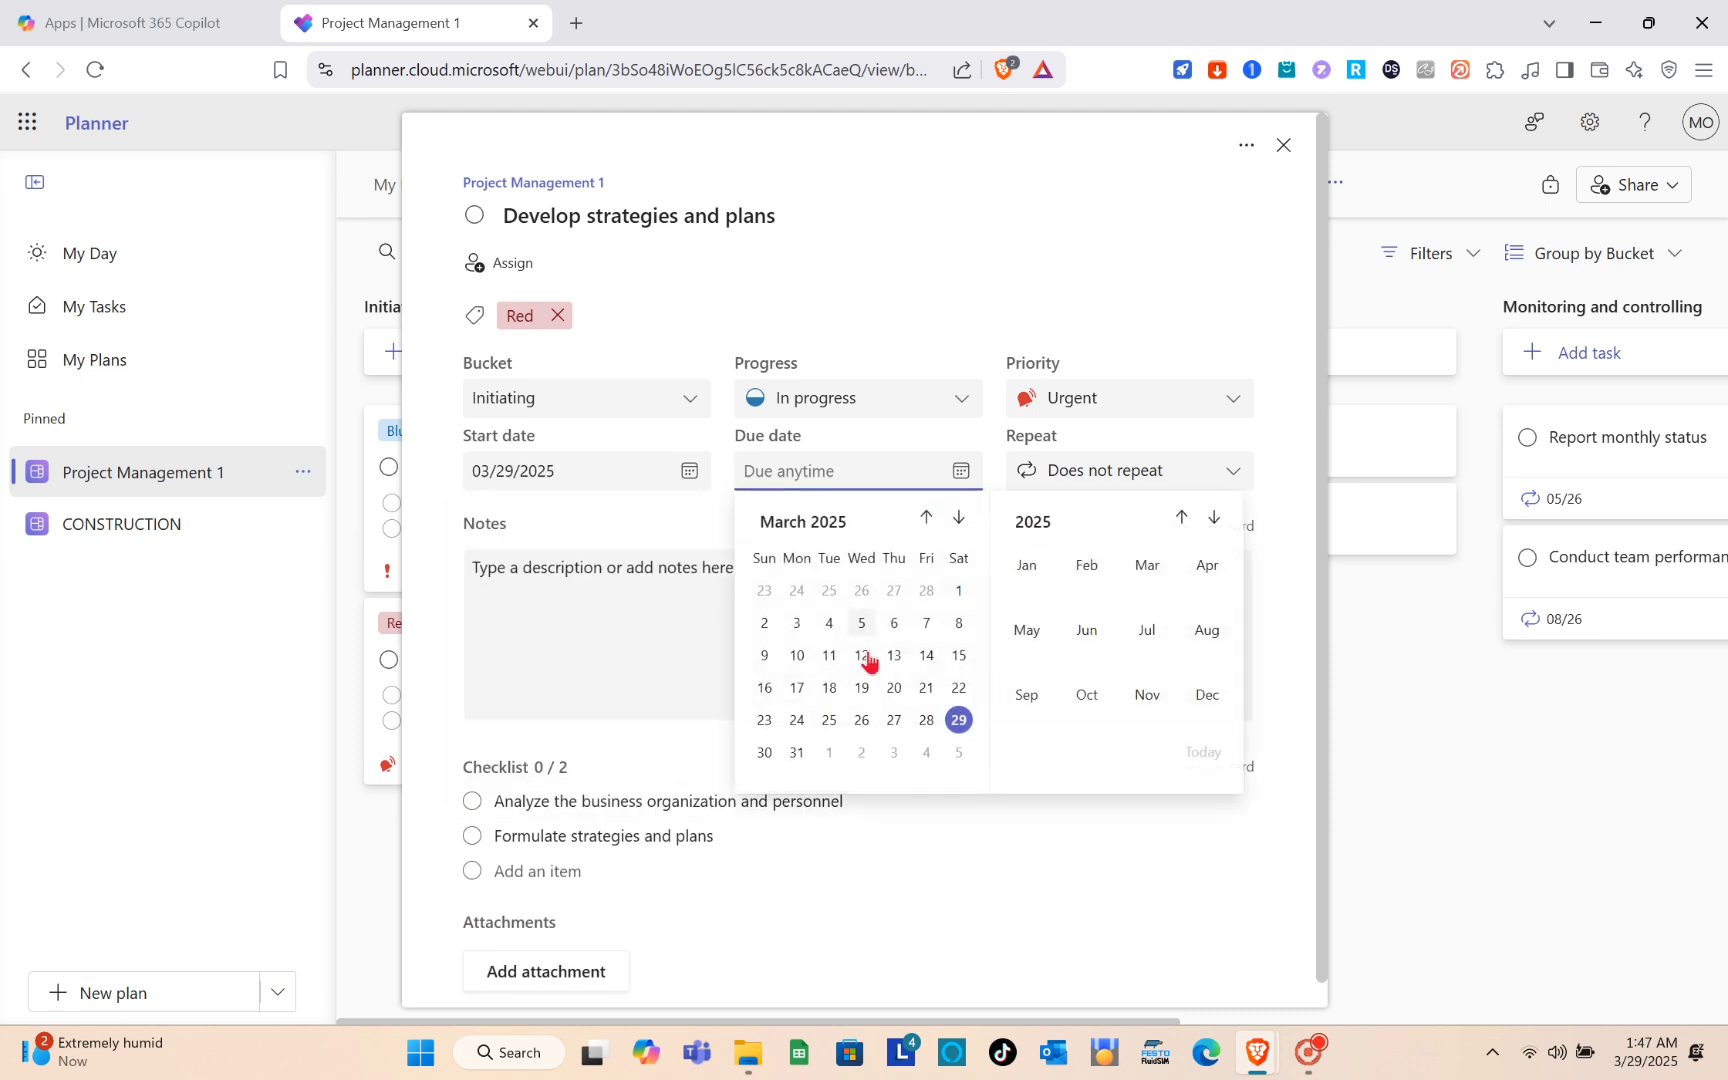
left_click(797, 753)
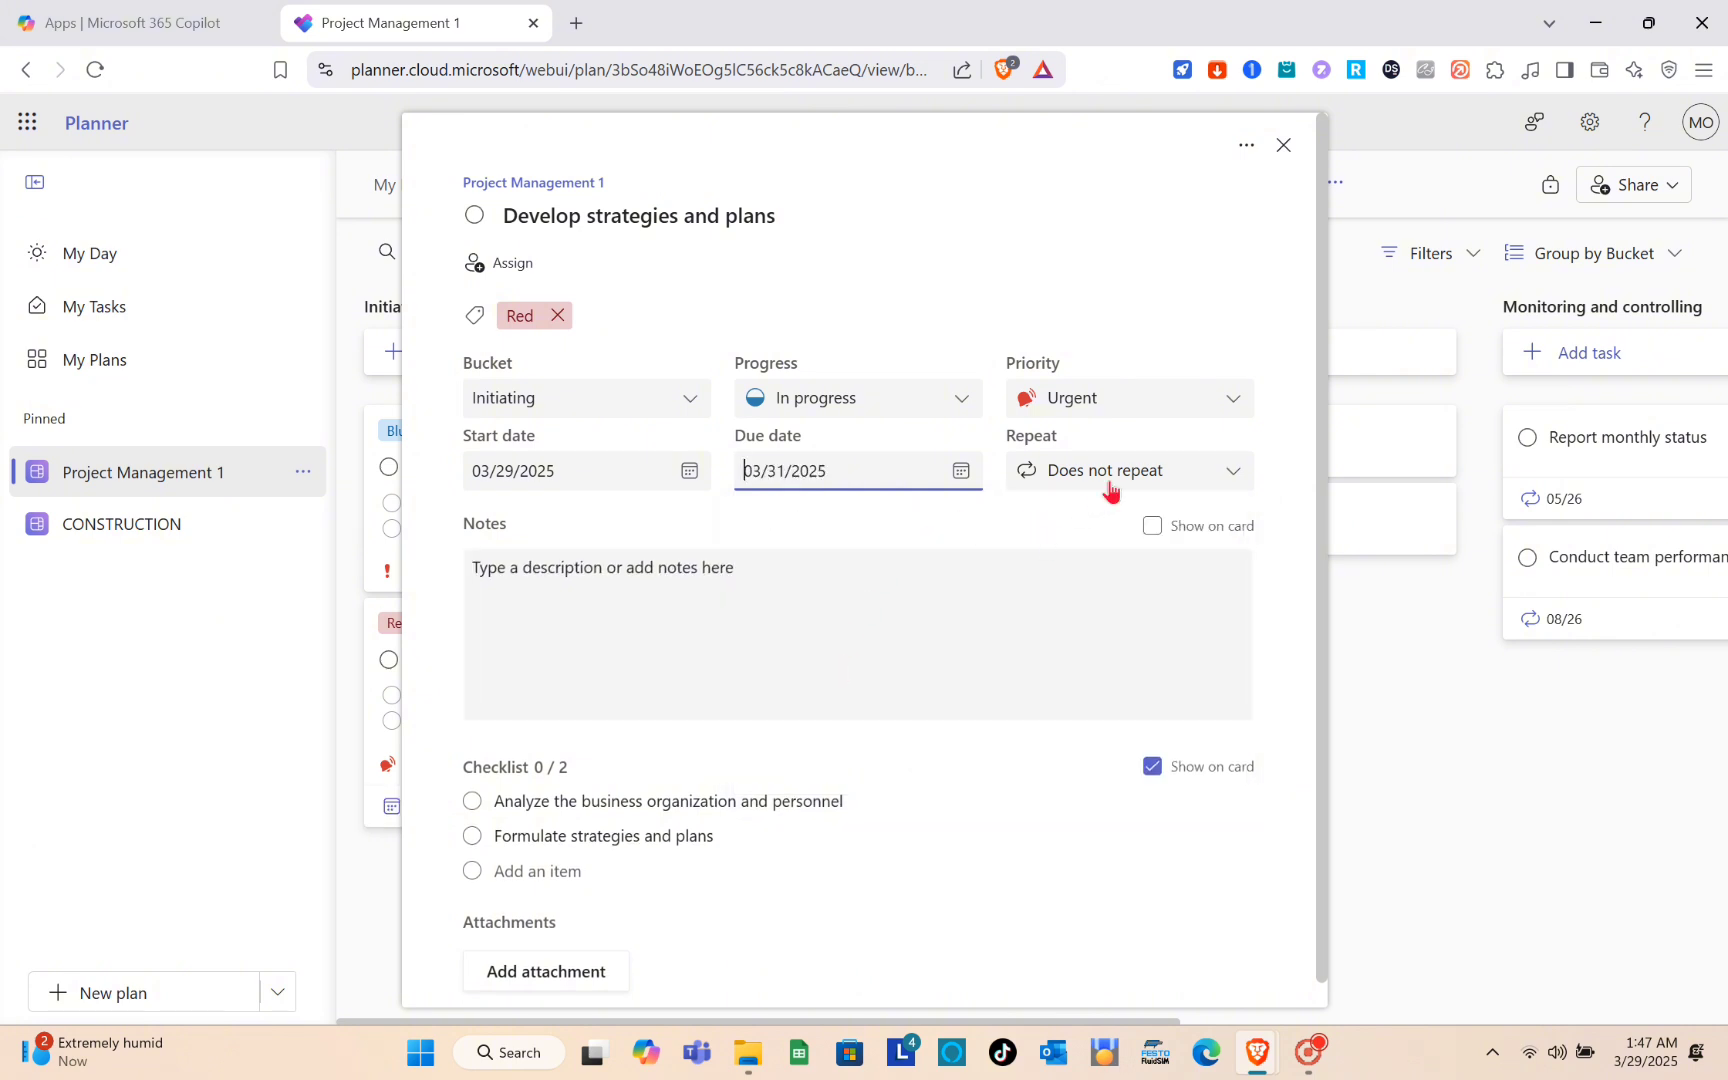
left_click(1203, 479)
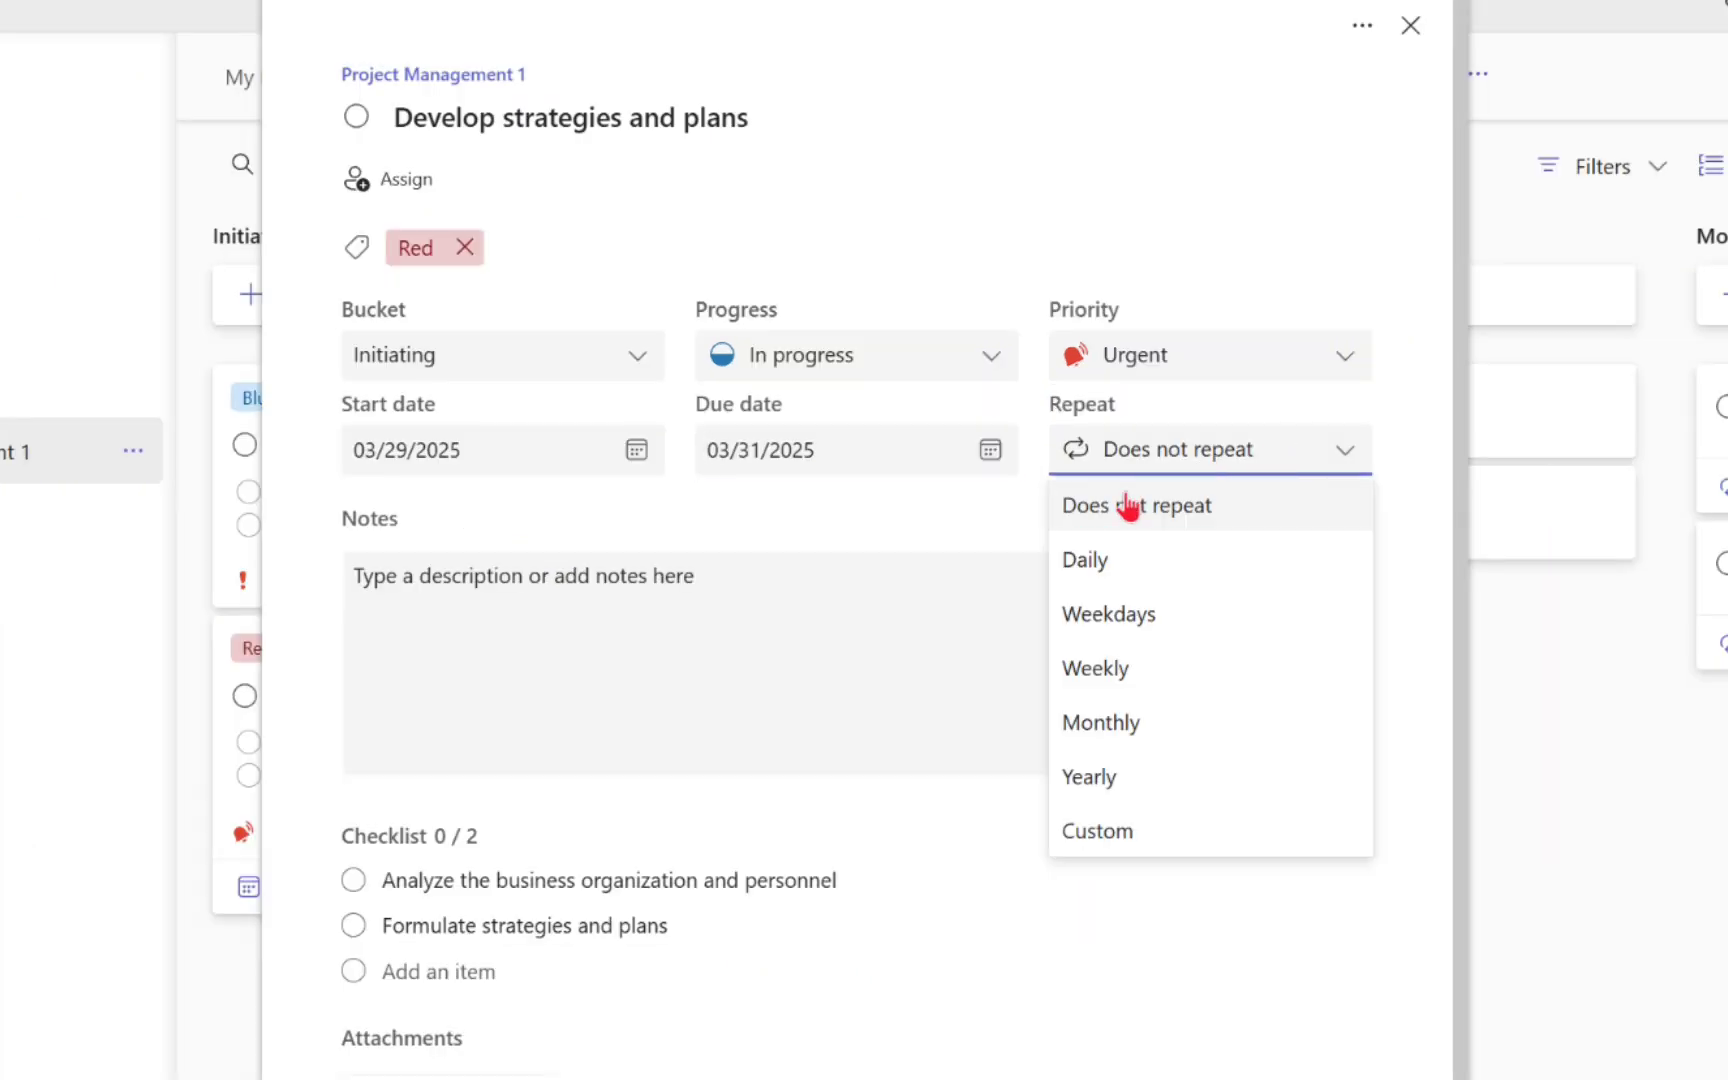
- Type a trial note then erase it, and turn off showing the checklist on the card
left_click(760, 647)
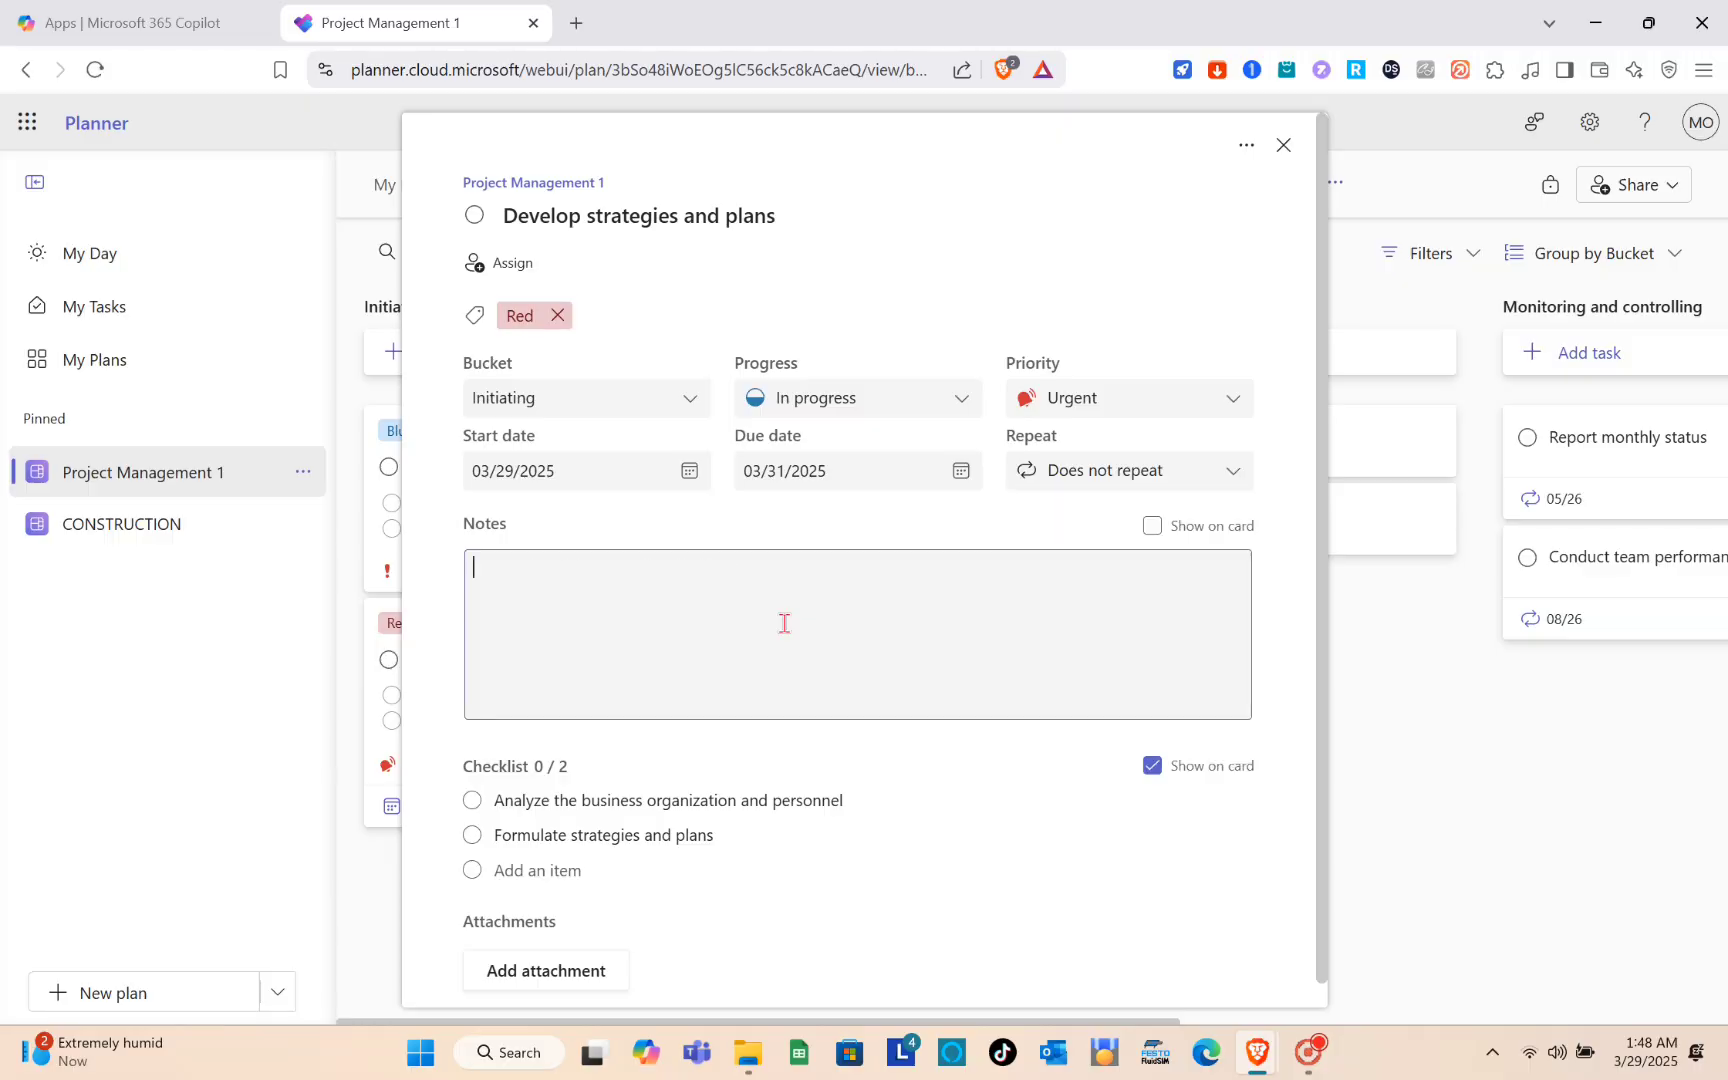
type("You can type")
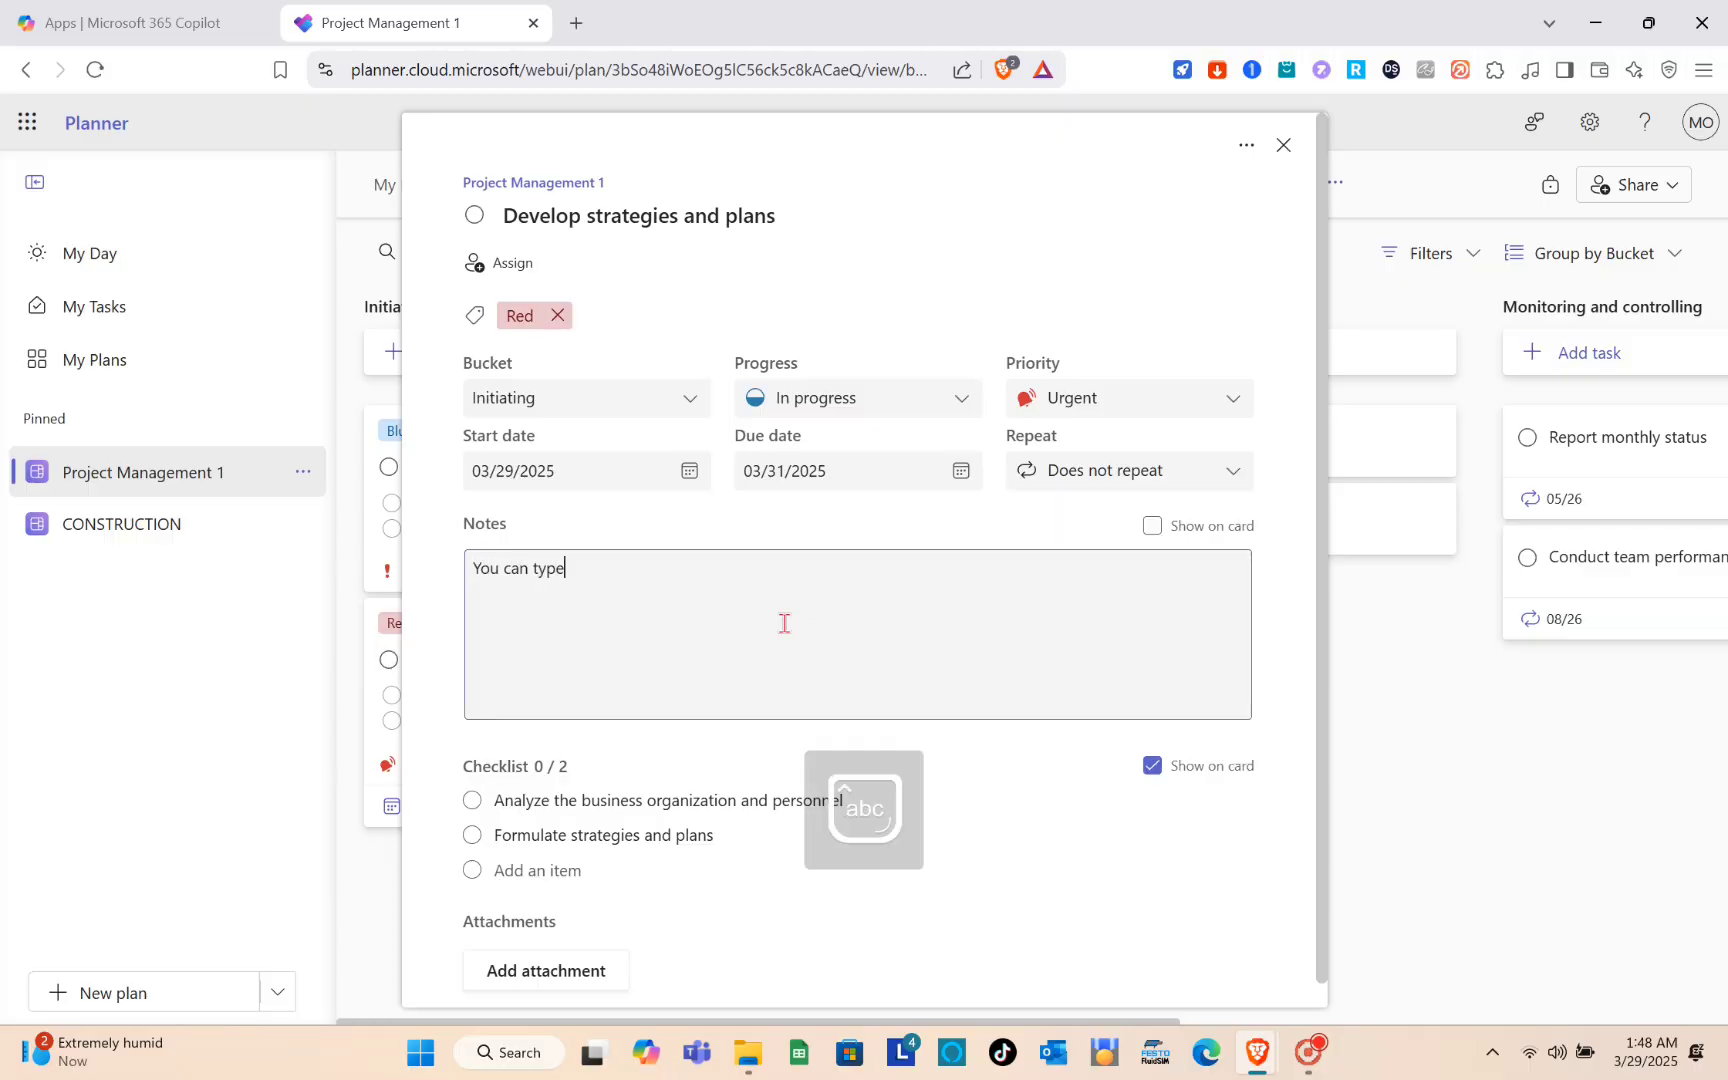
type(" out how ")
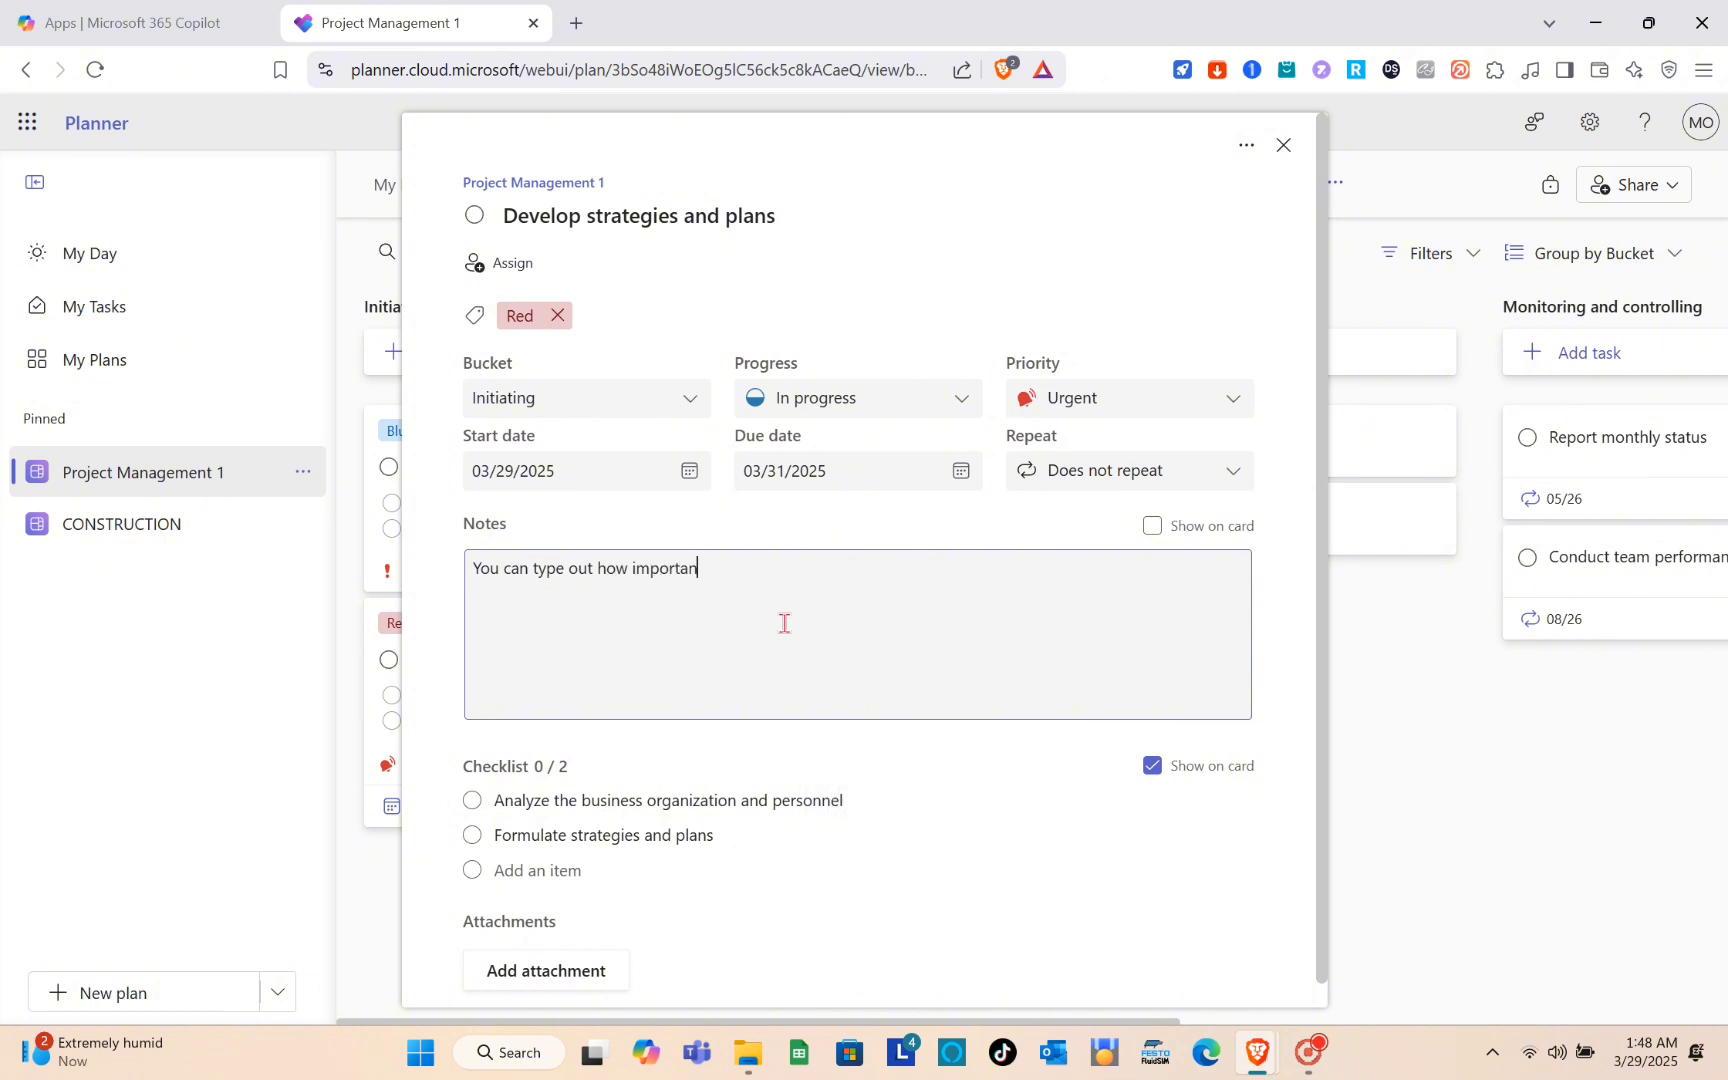
type("important and urgent")
type(" thi")
type("s sectio")
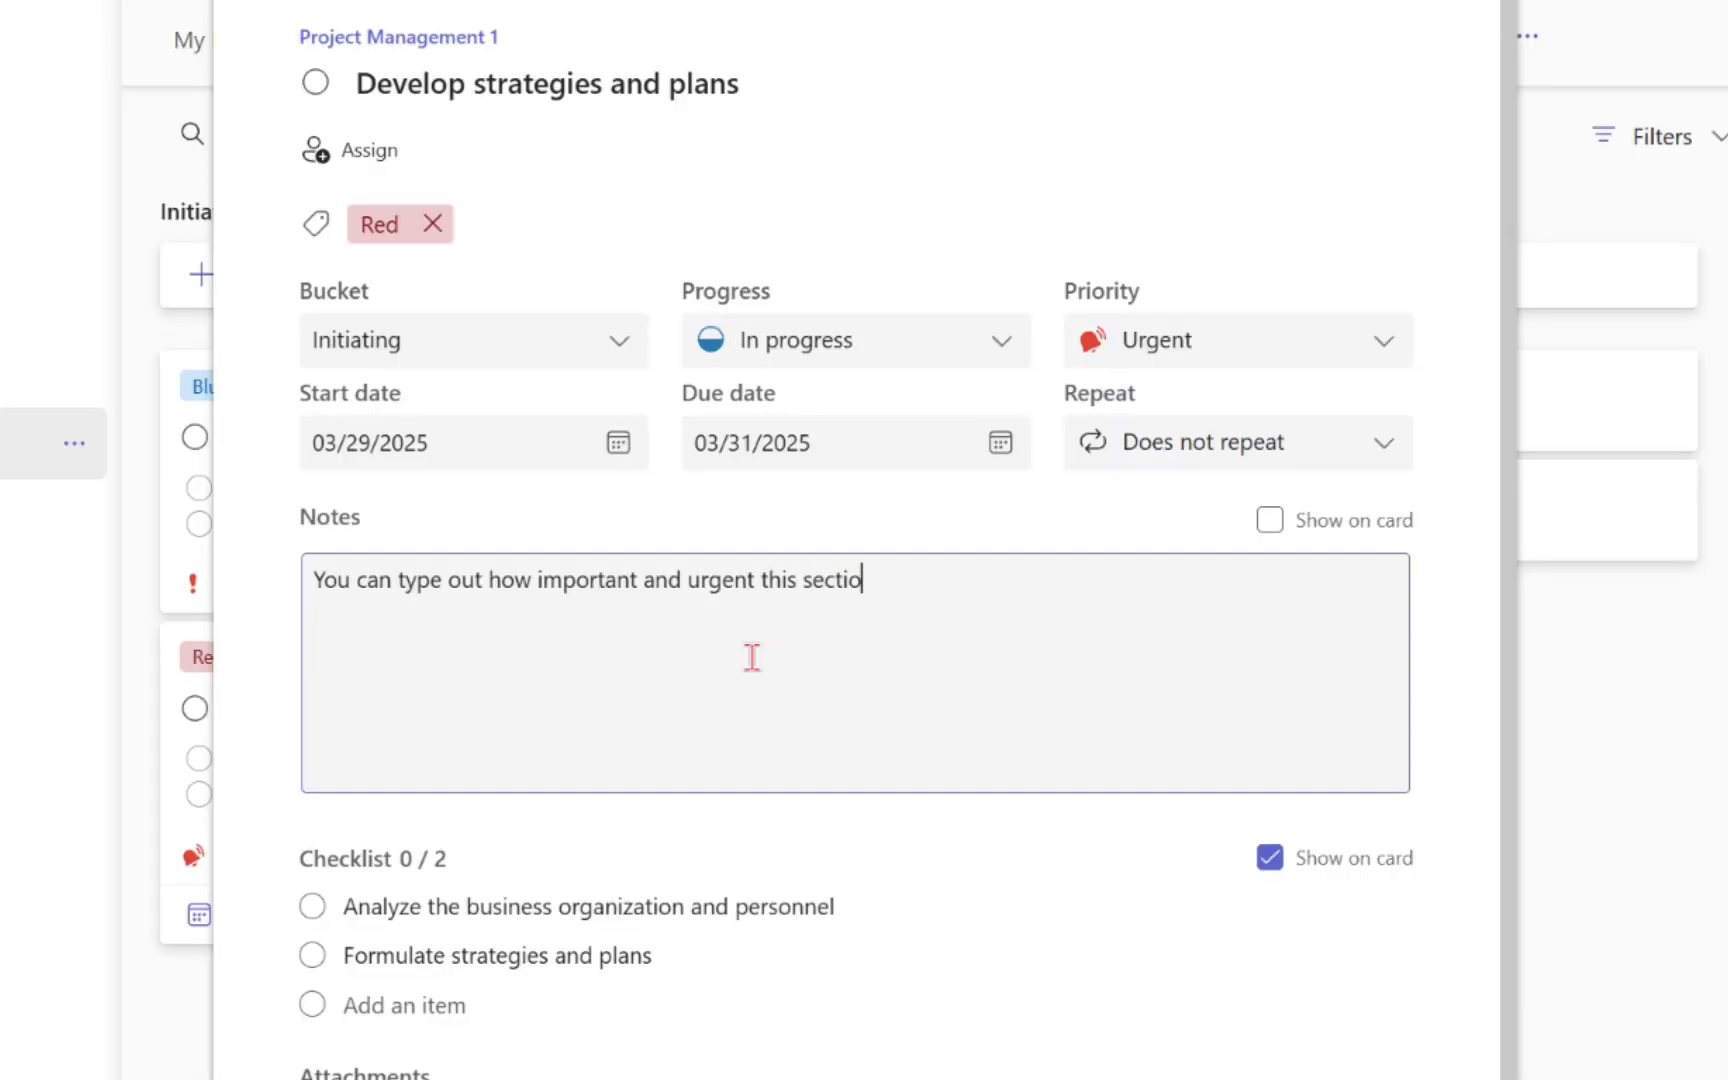
type("n i")
type("s")
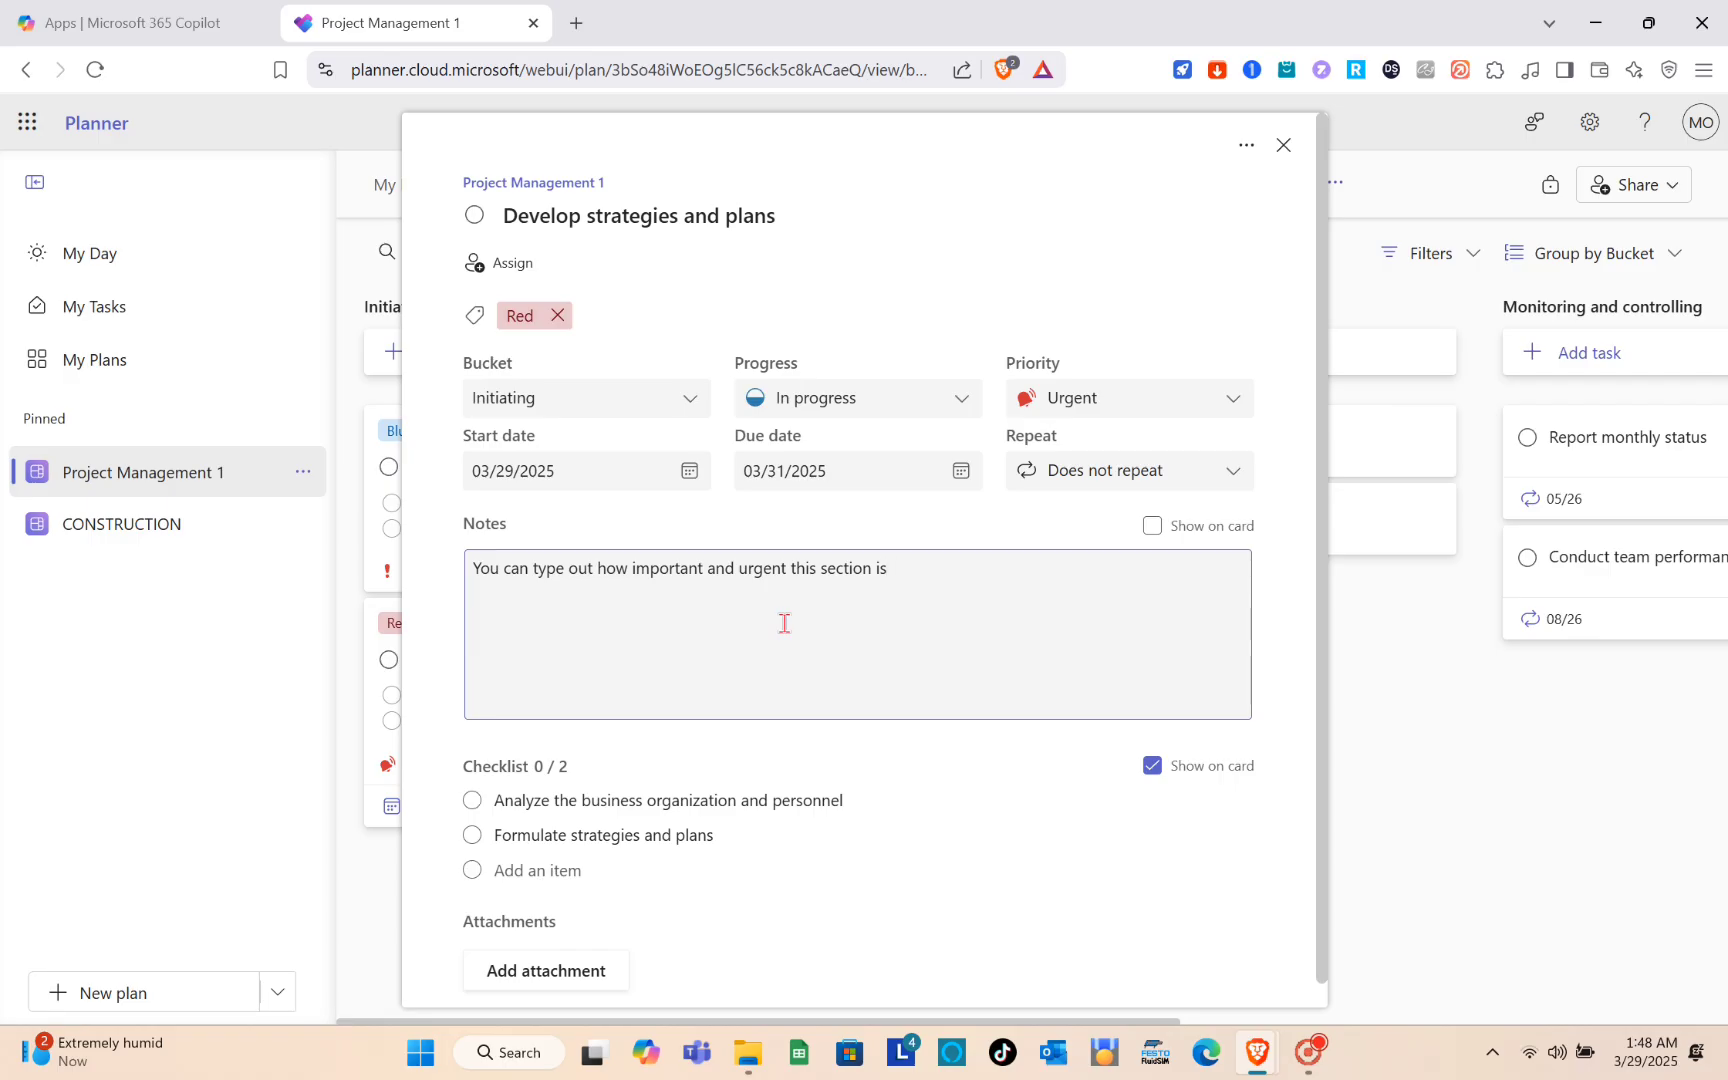
key("BackSpace")
key("BackSpace")
key("BackSpace")
key("BackSpace")
key("BackSpace")
key("BackSpace")
key("BackSpace")
key("BackSpace")
key("BackSpace")
key("BackSpace")
key("BackSpace")
key("BackSpace")
key("BackSpace")
key("BackSpace")
key("BackSpace")
key("BackSpace")
key("BackSpace")
key("BackSpace")
key("BackSpace")
key("BackSpace")
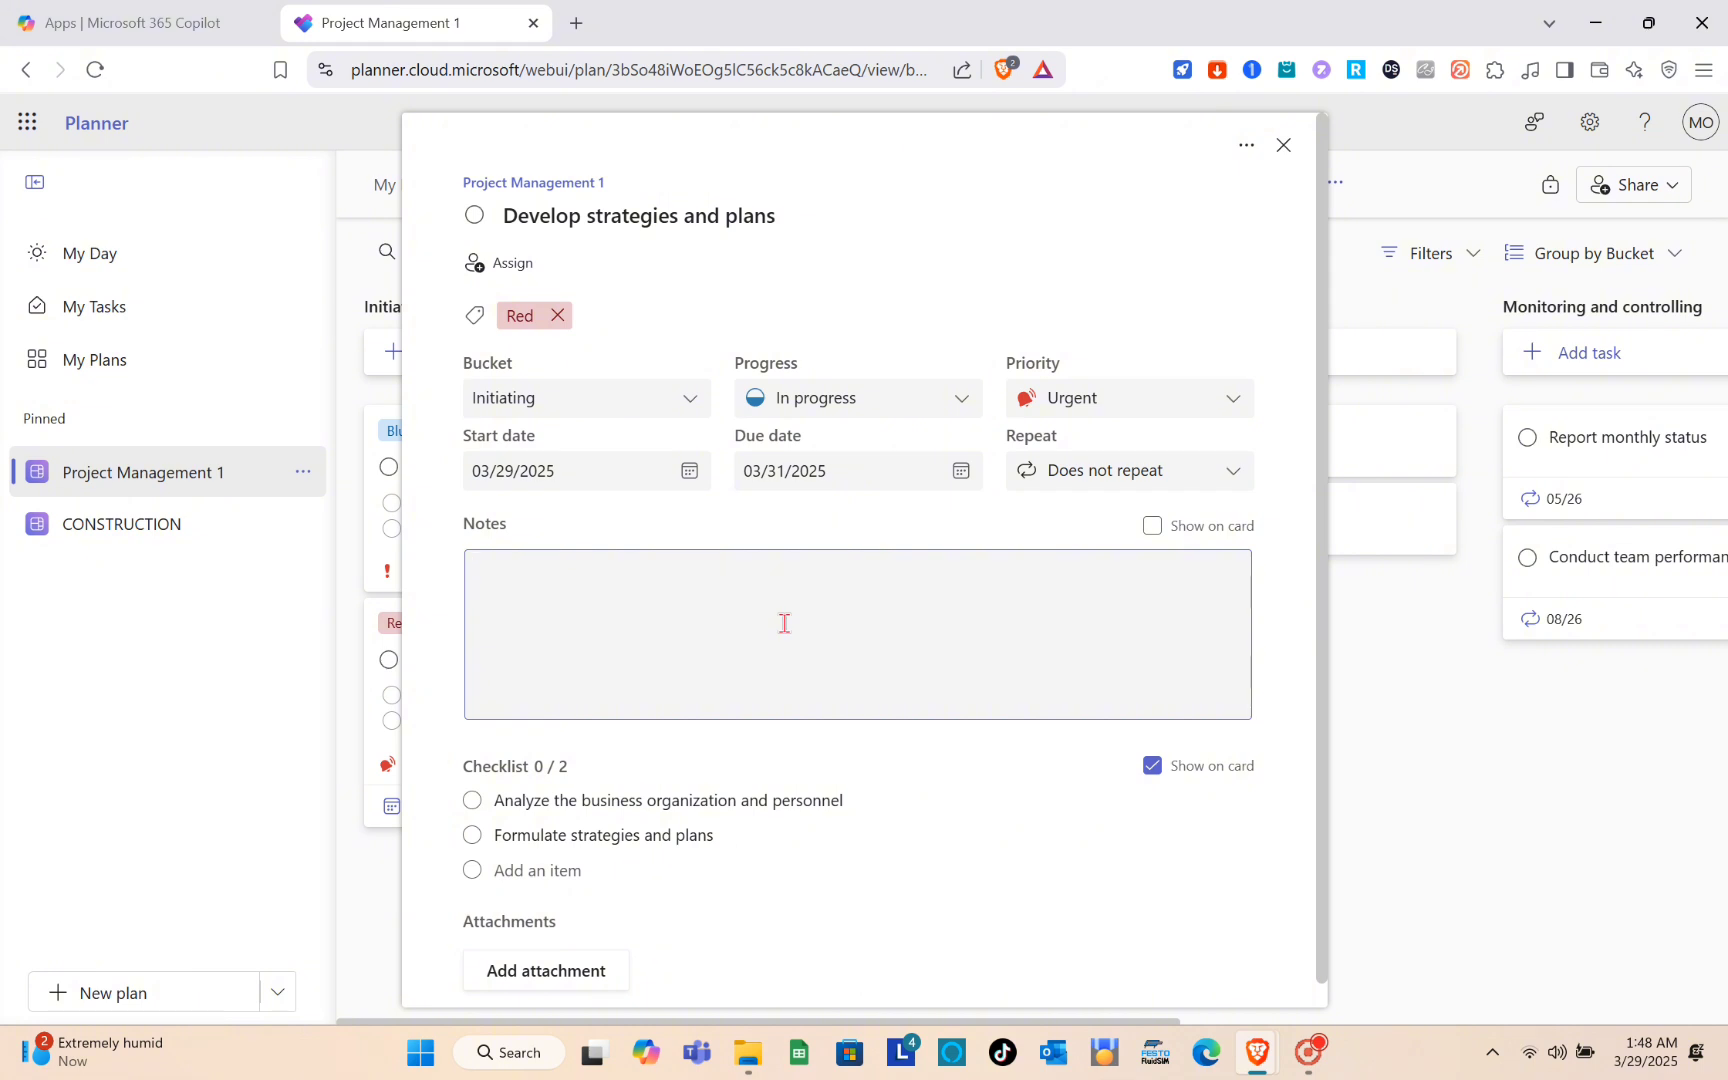
left_click(1151, 527)
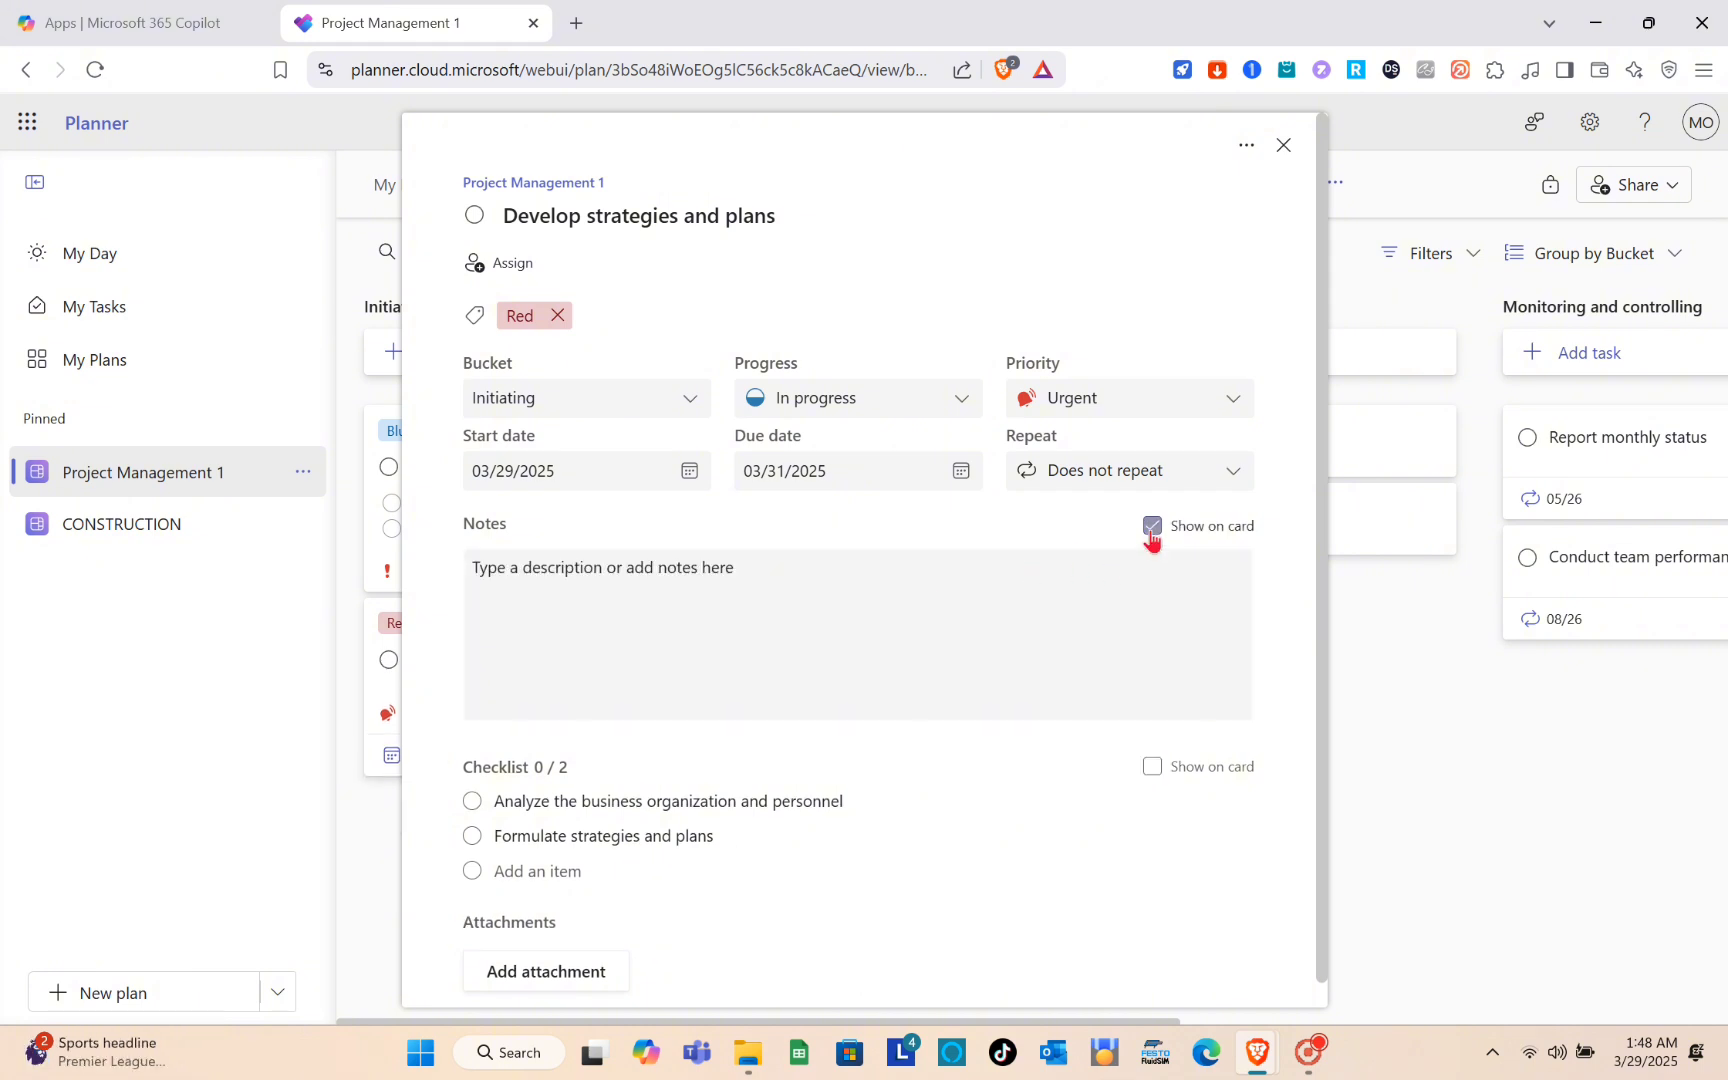
left_click(1151, 527)
scroll(839, 695, "down", 1)
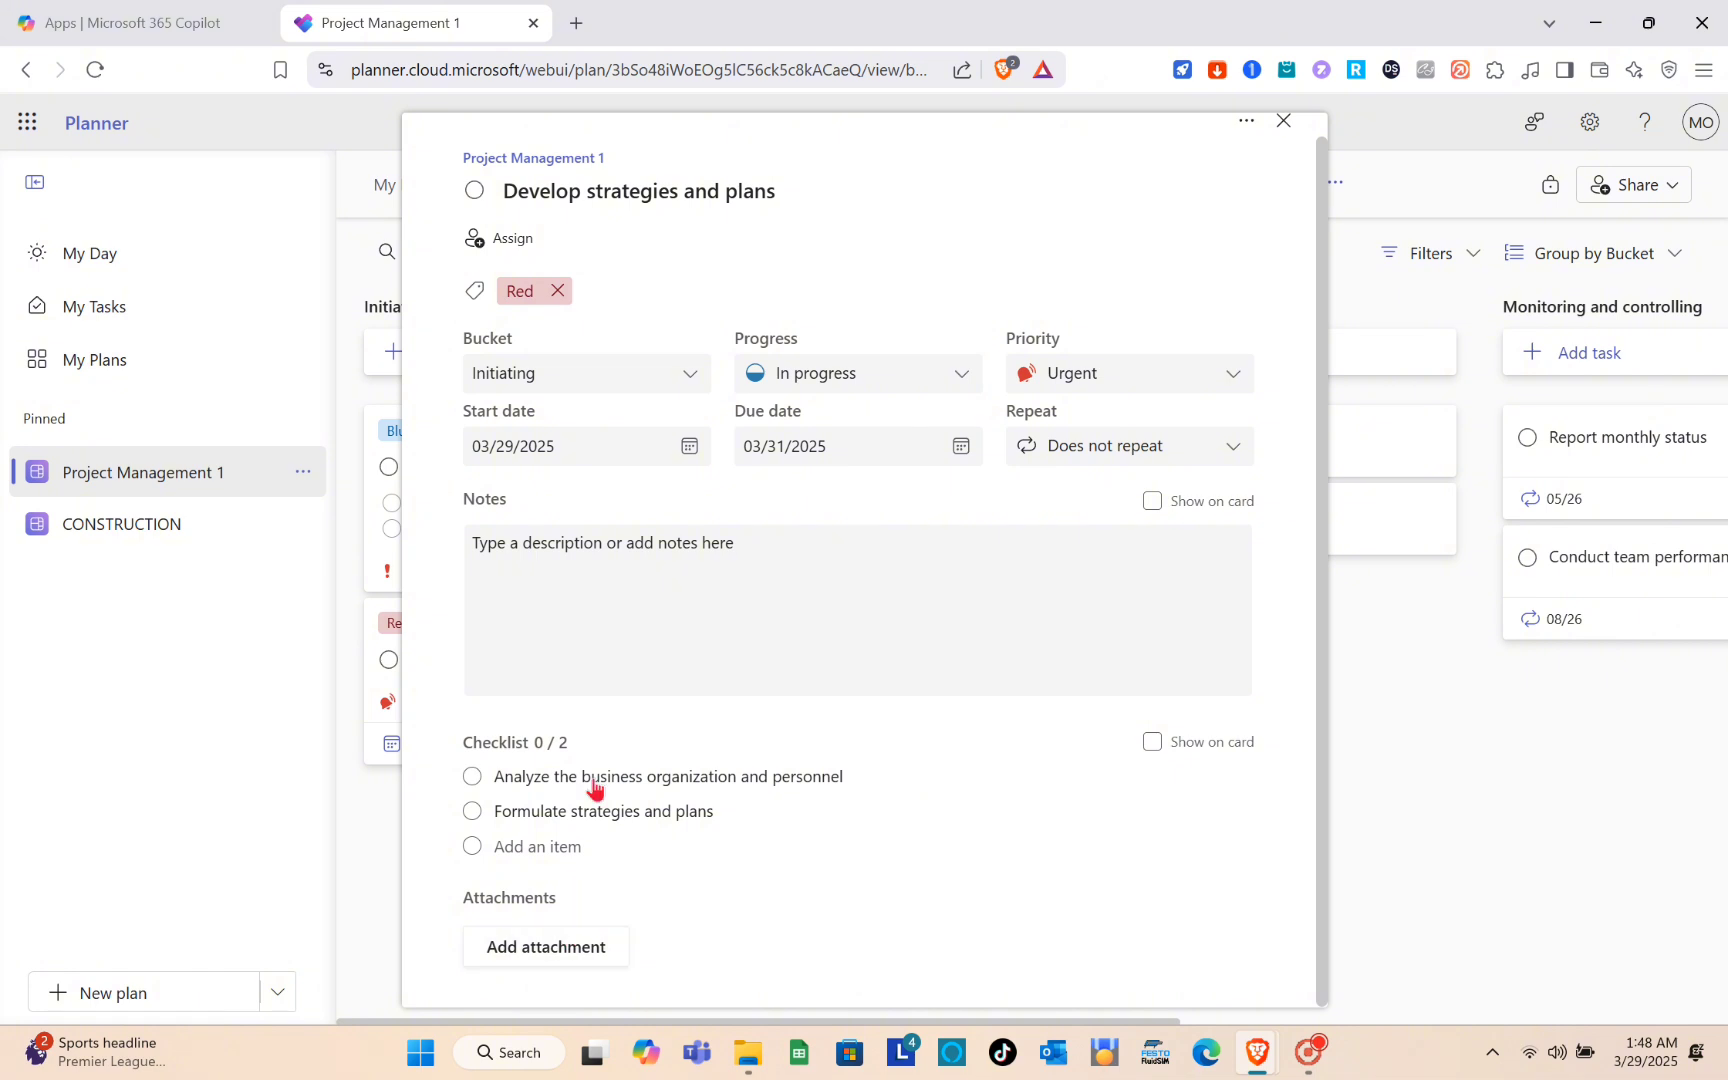
- Close the task details and mark 'Develop strategies and plans' complete, then incomplete again
right_click(1285, 125)
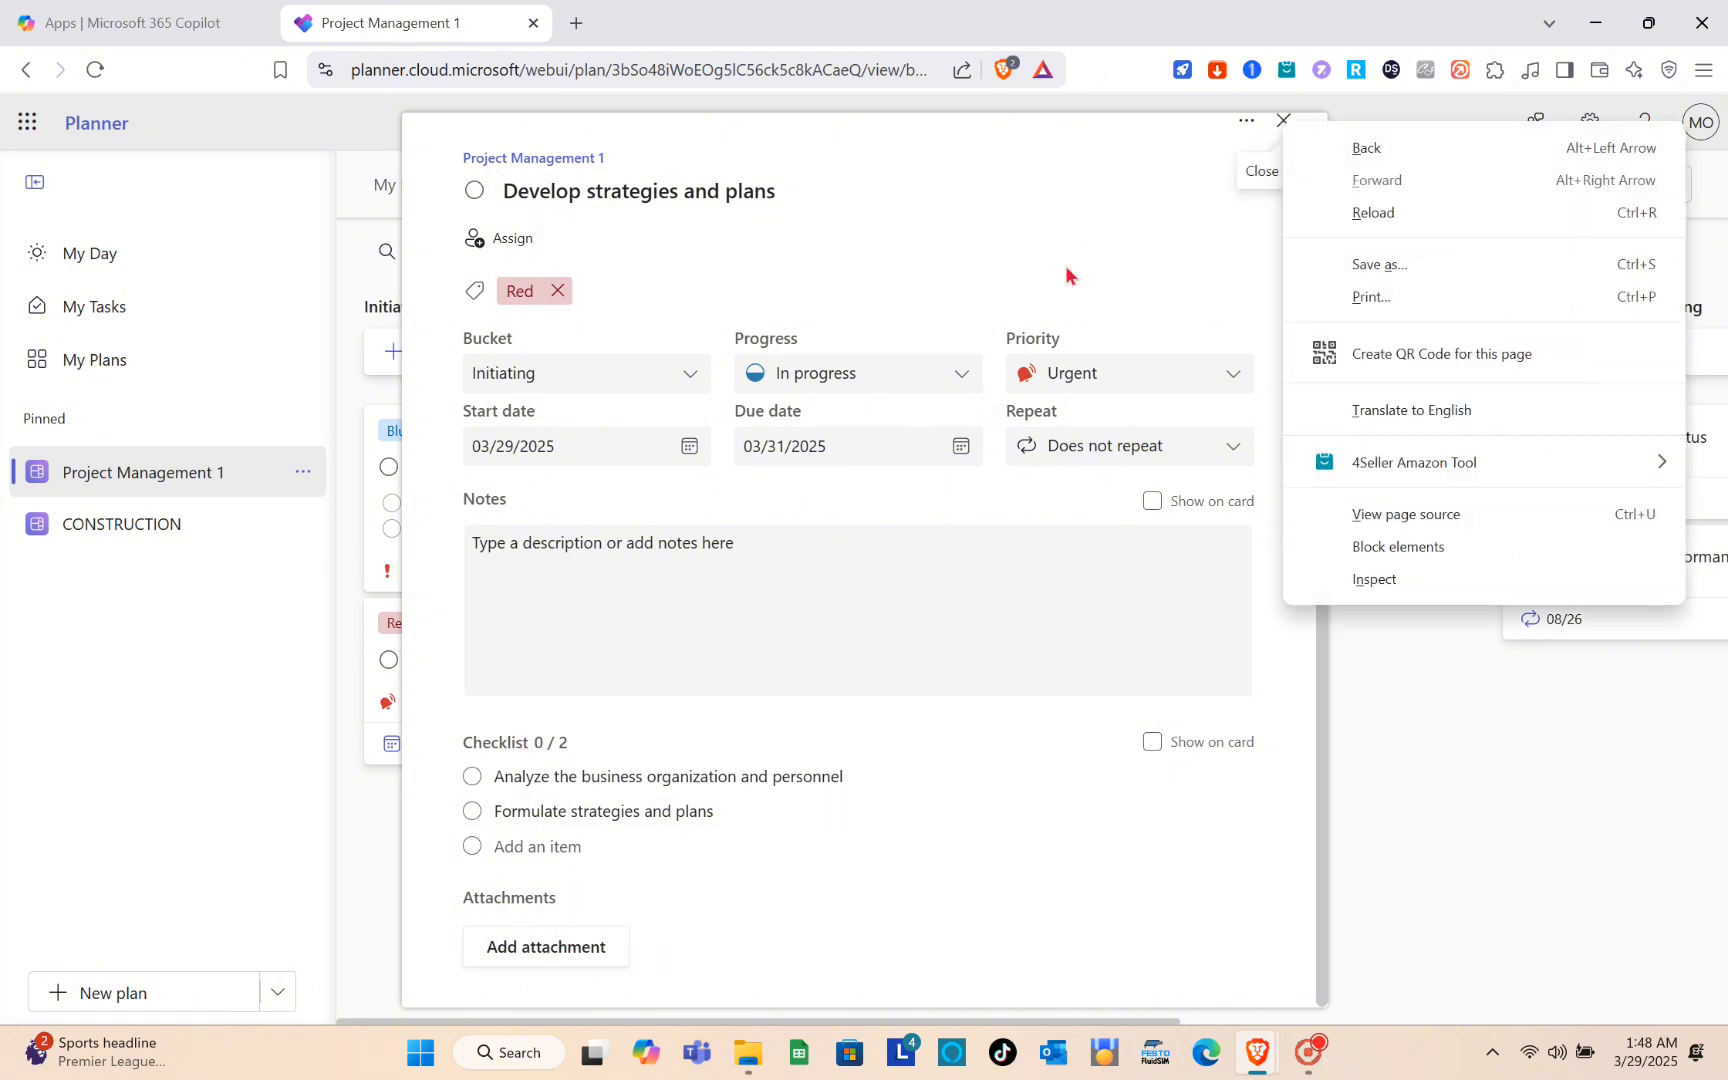
left_click(1489, 736)
left_click(1489, 736)
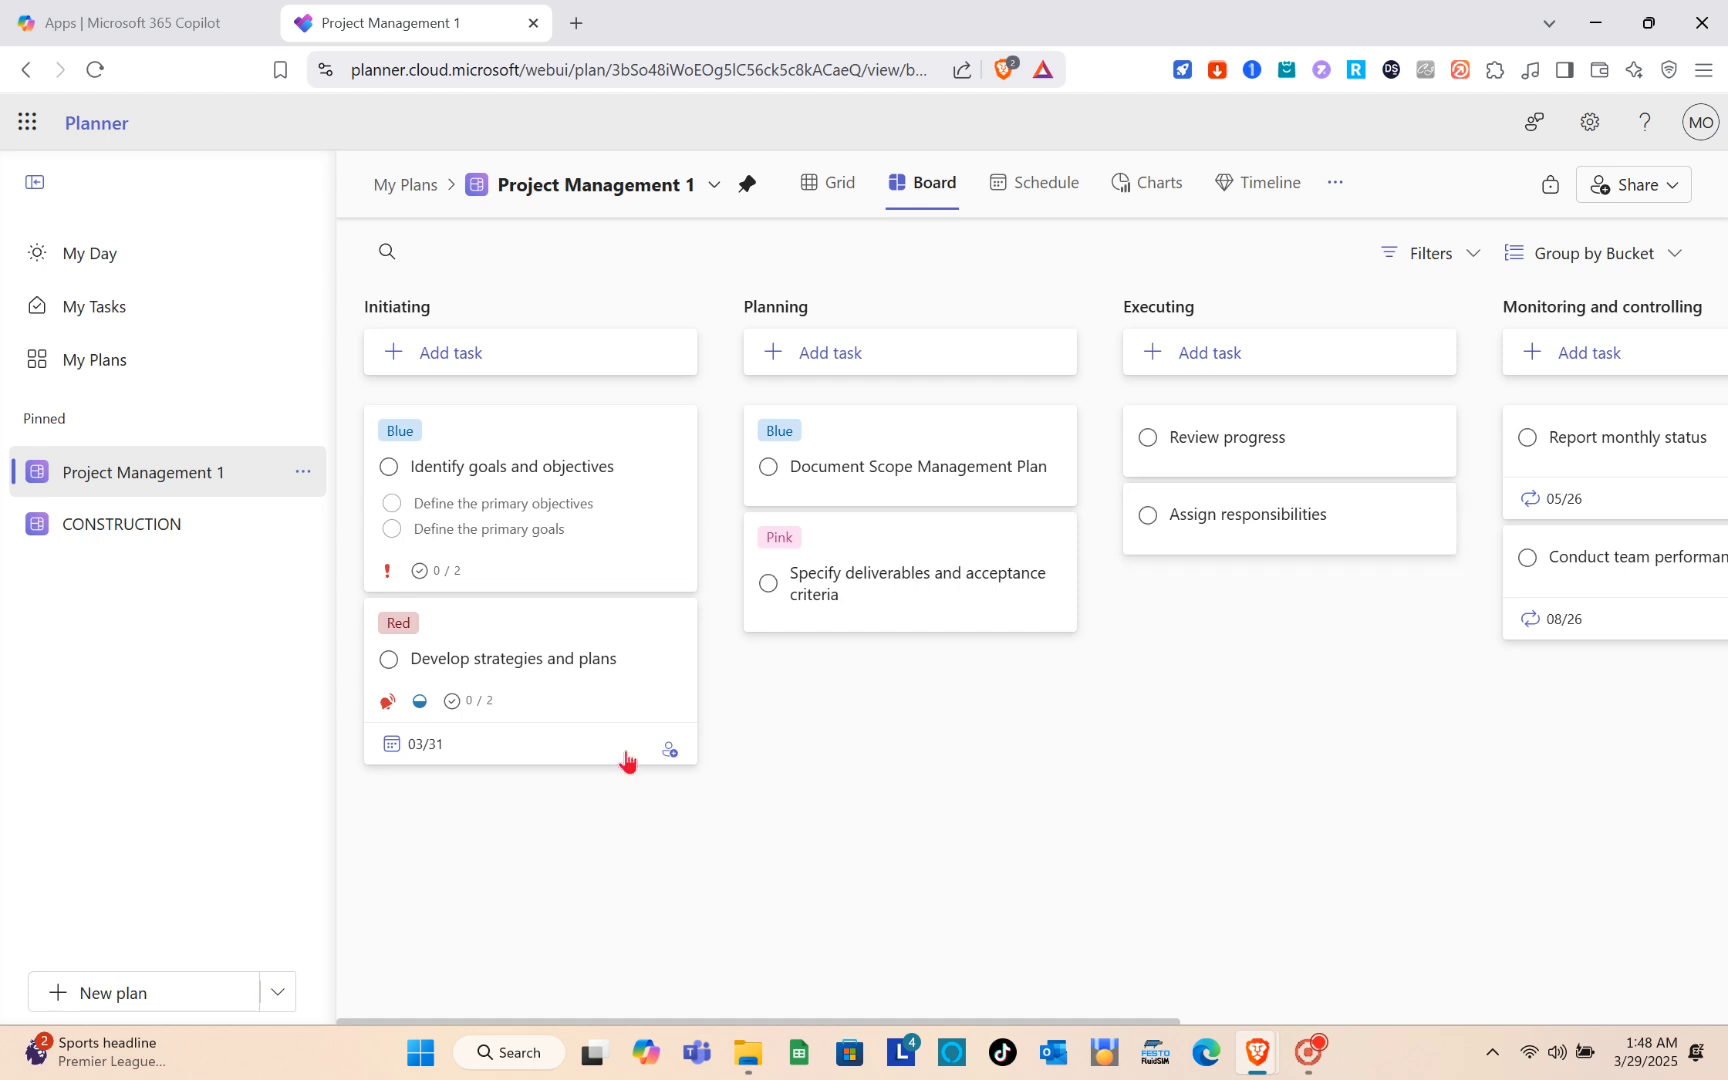
left_click(388, 660)
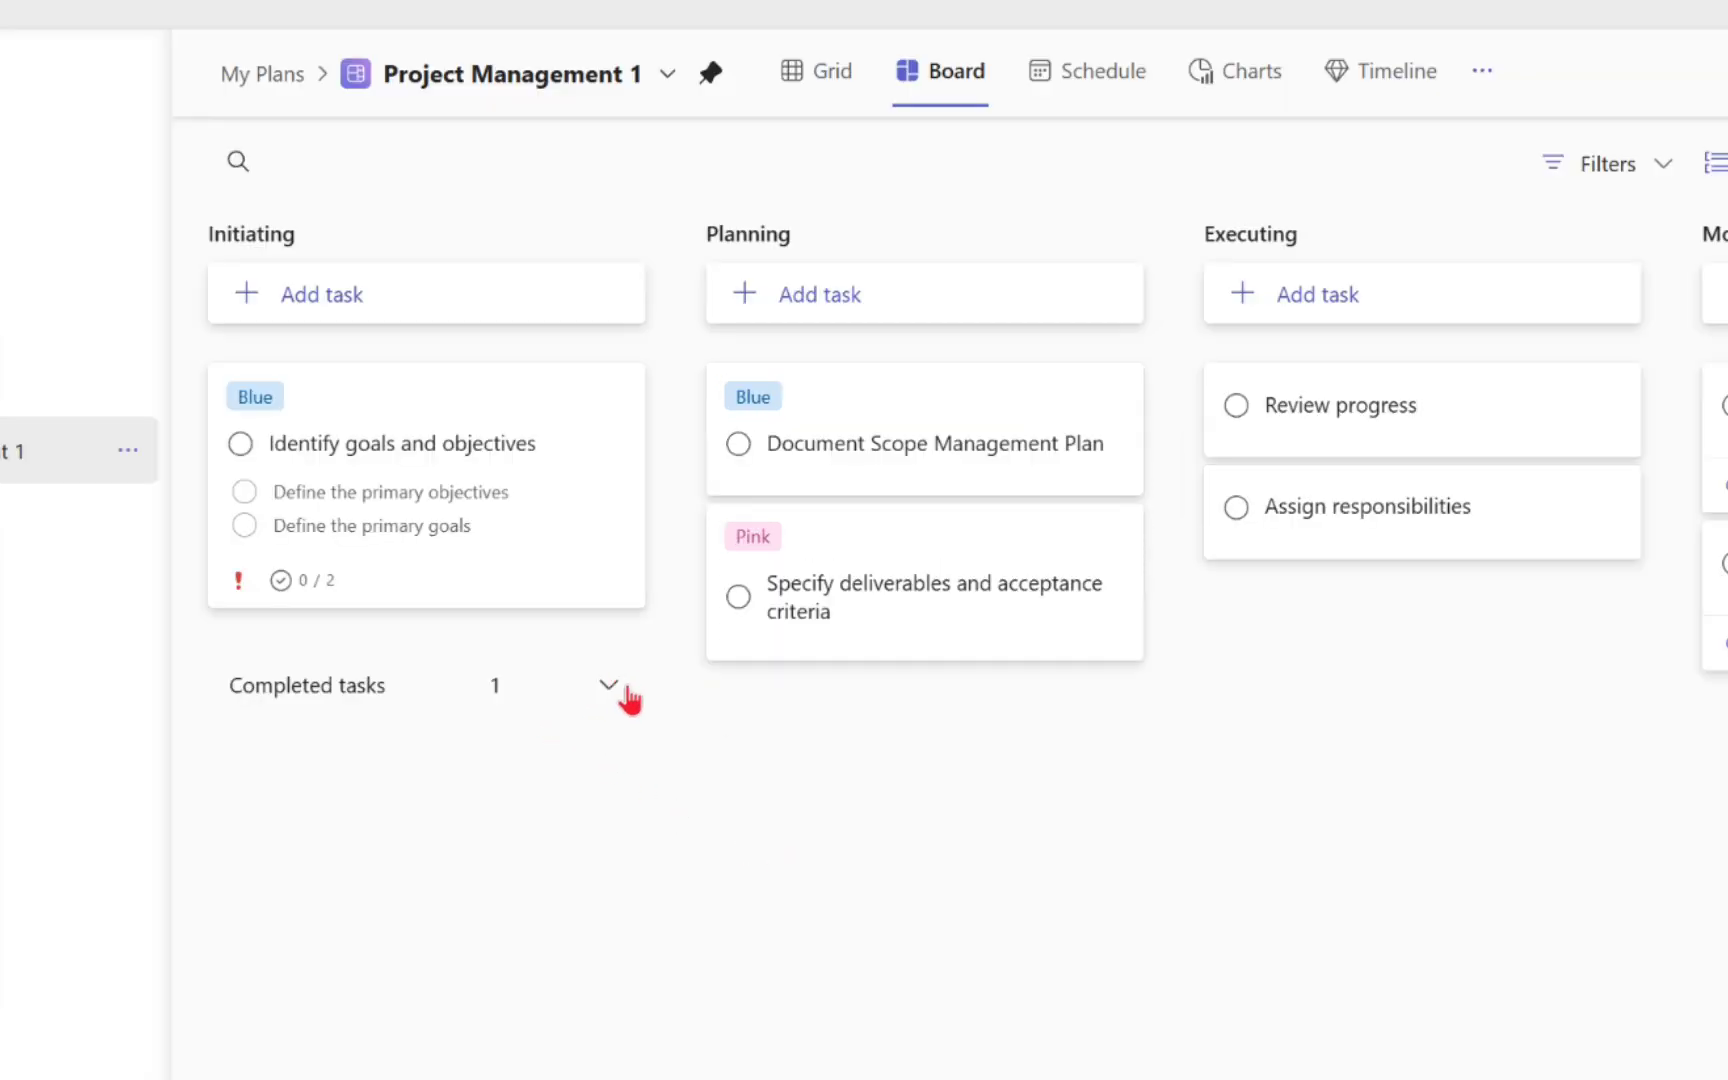
left_click(666, 652)
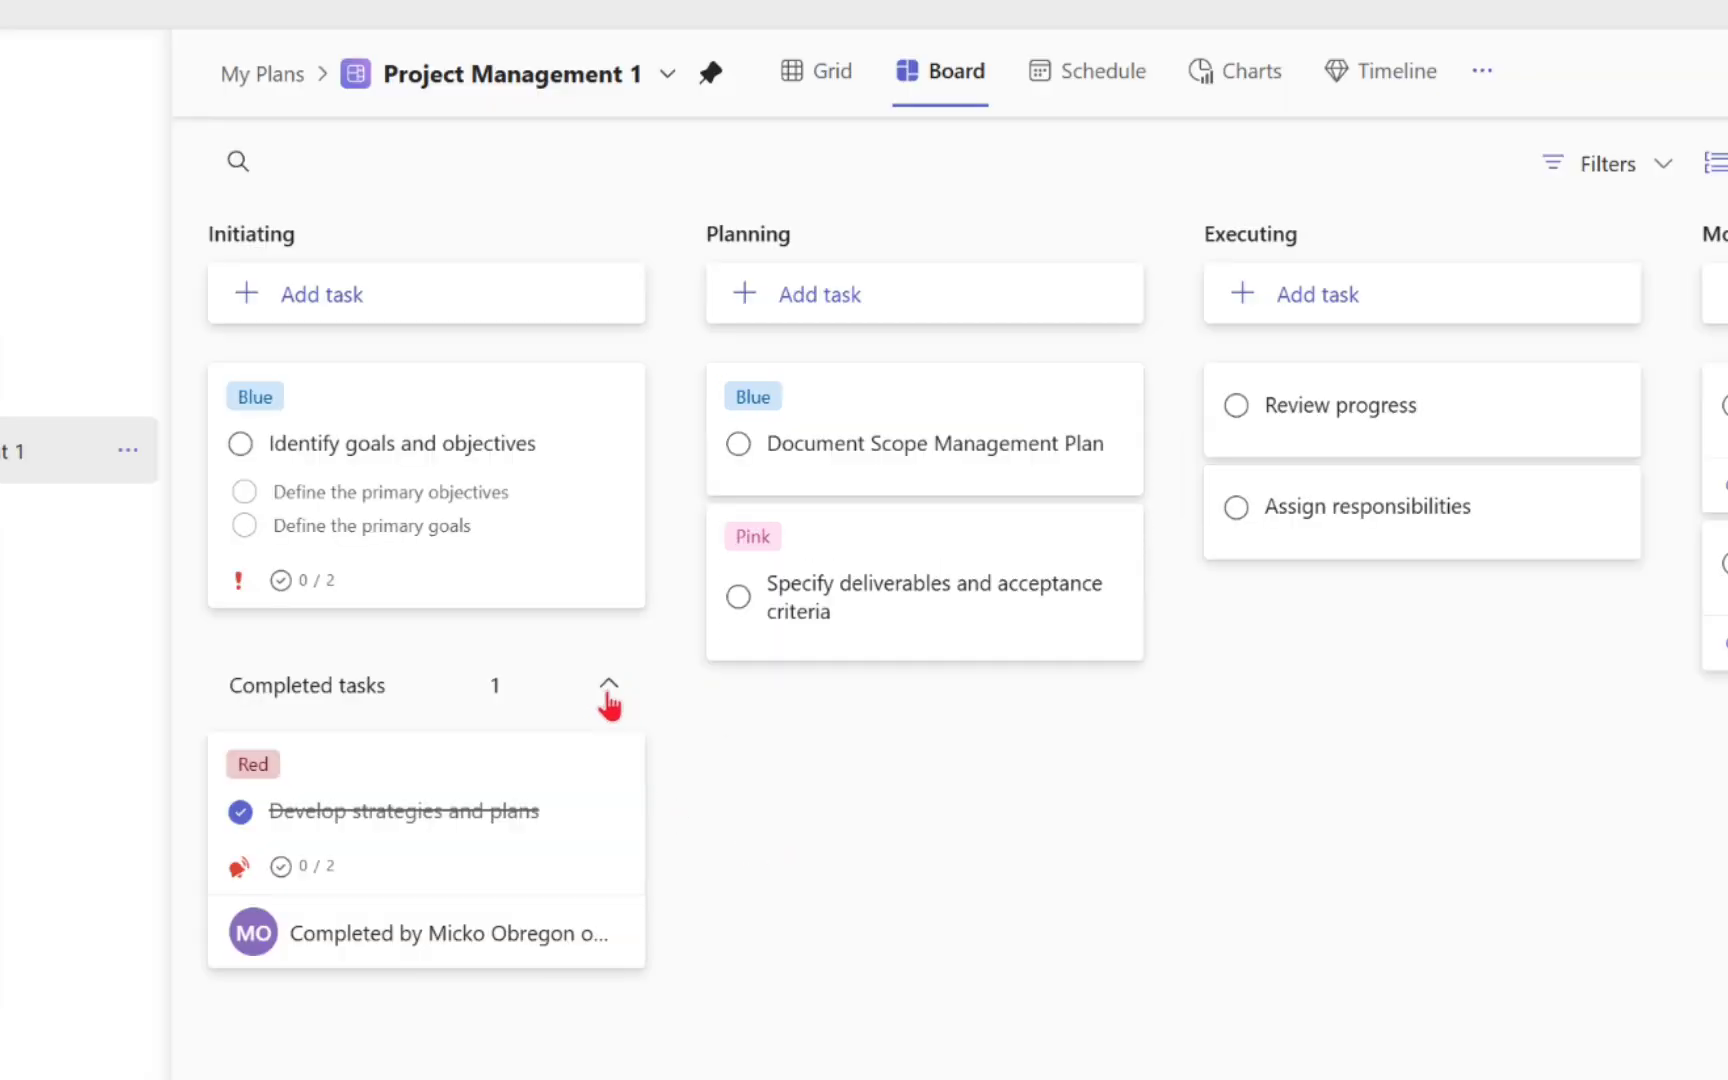
left_click(244, 814)
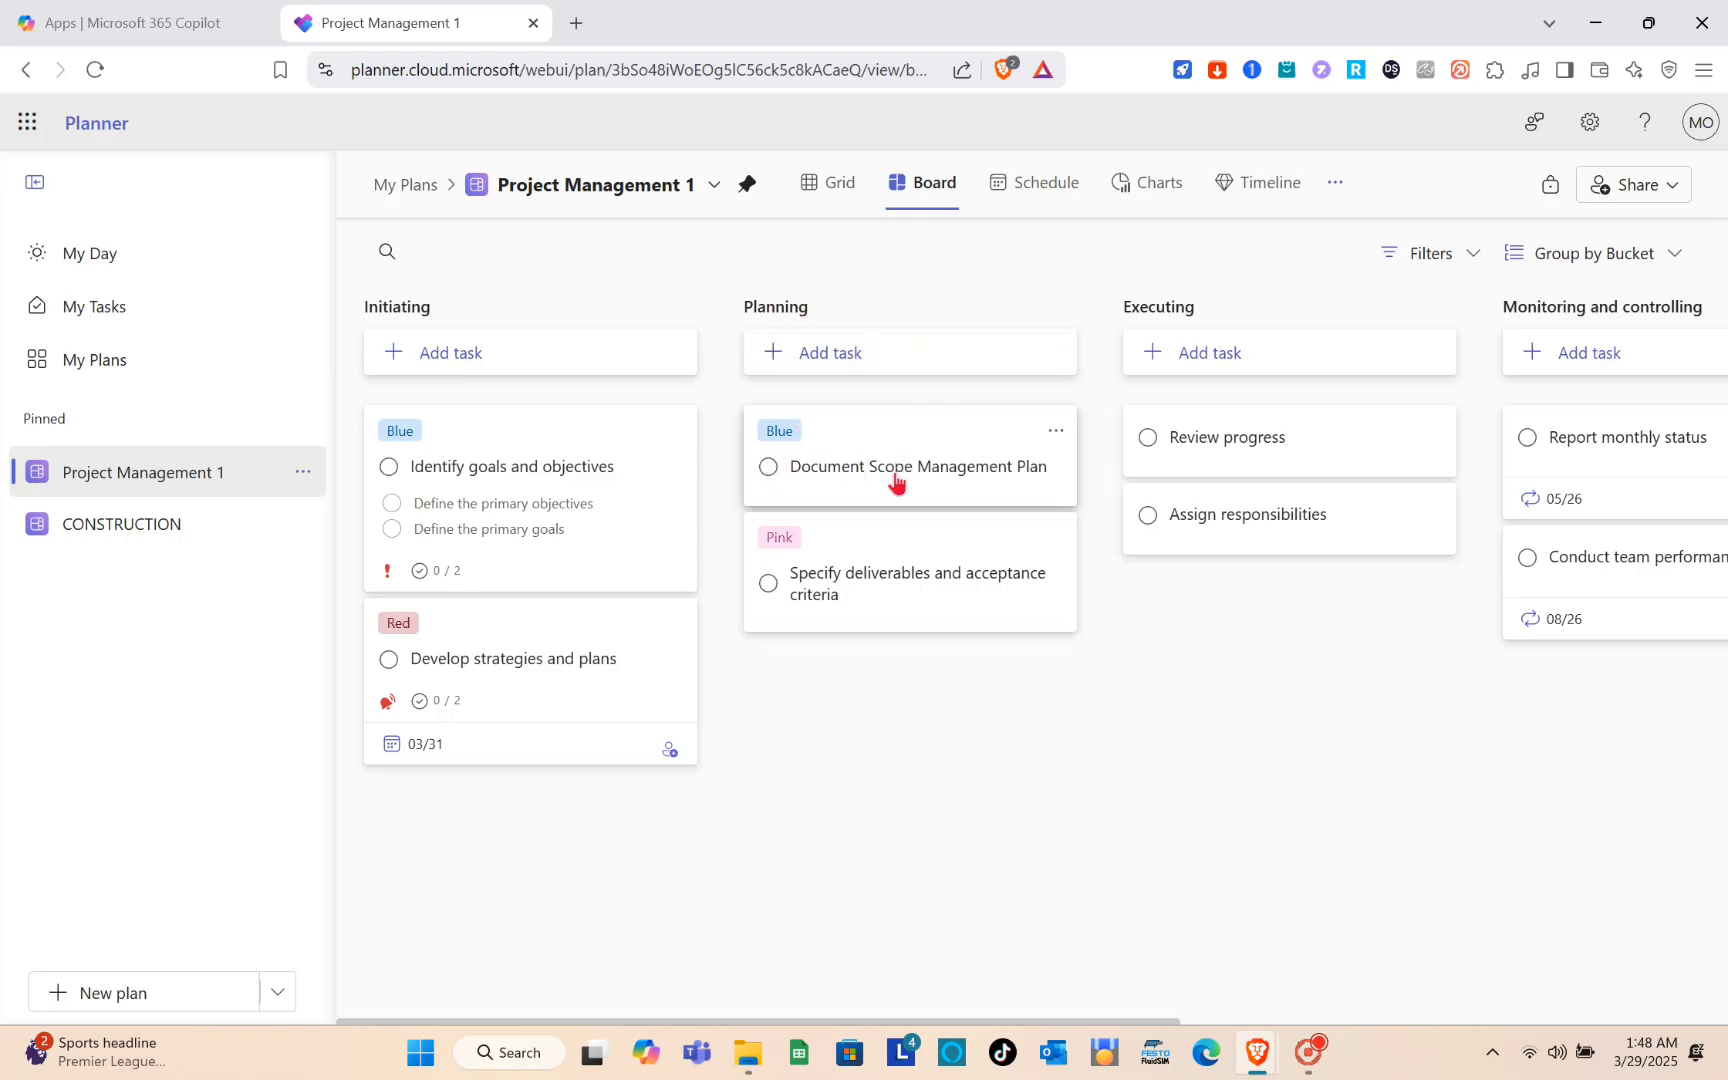
- Glance at 'Specify deliverables and acceptance criteria', then begin a new task under Planning
left_click(871, 553)
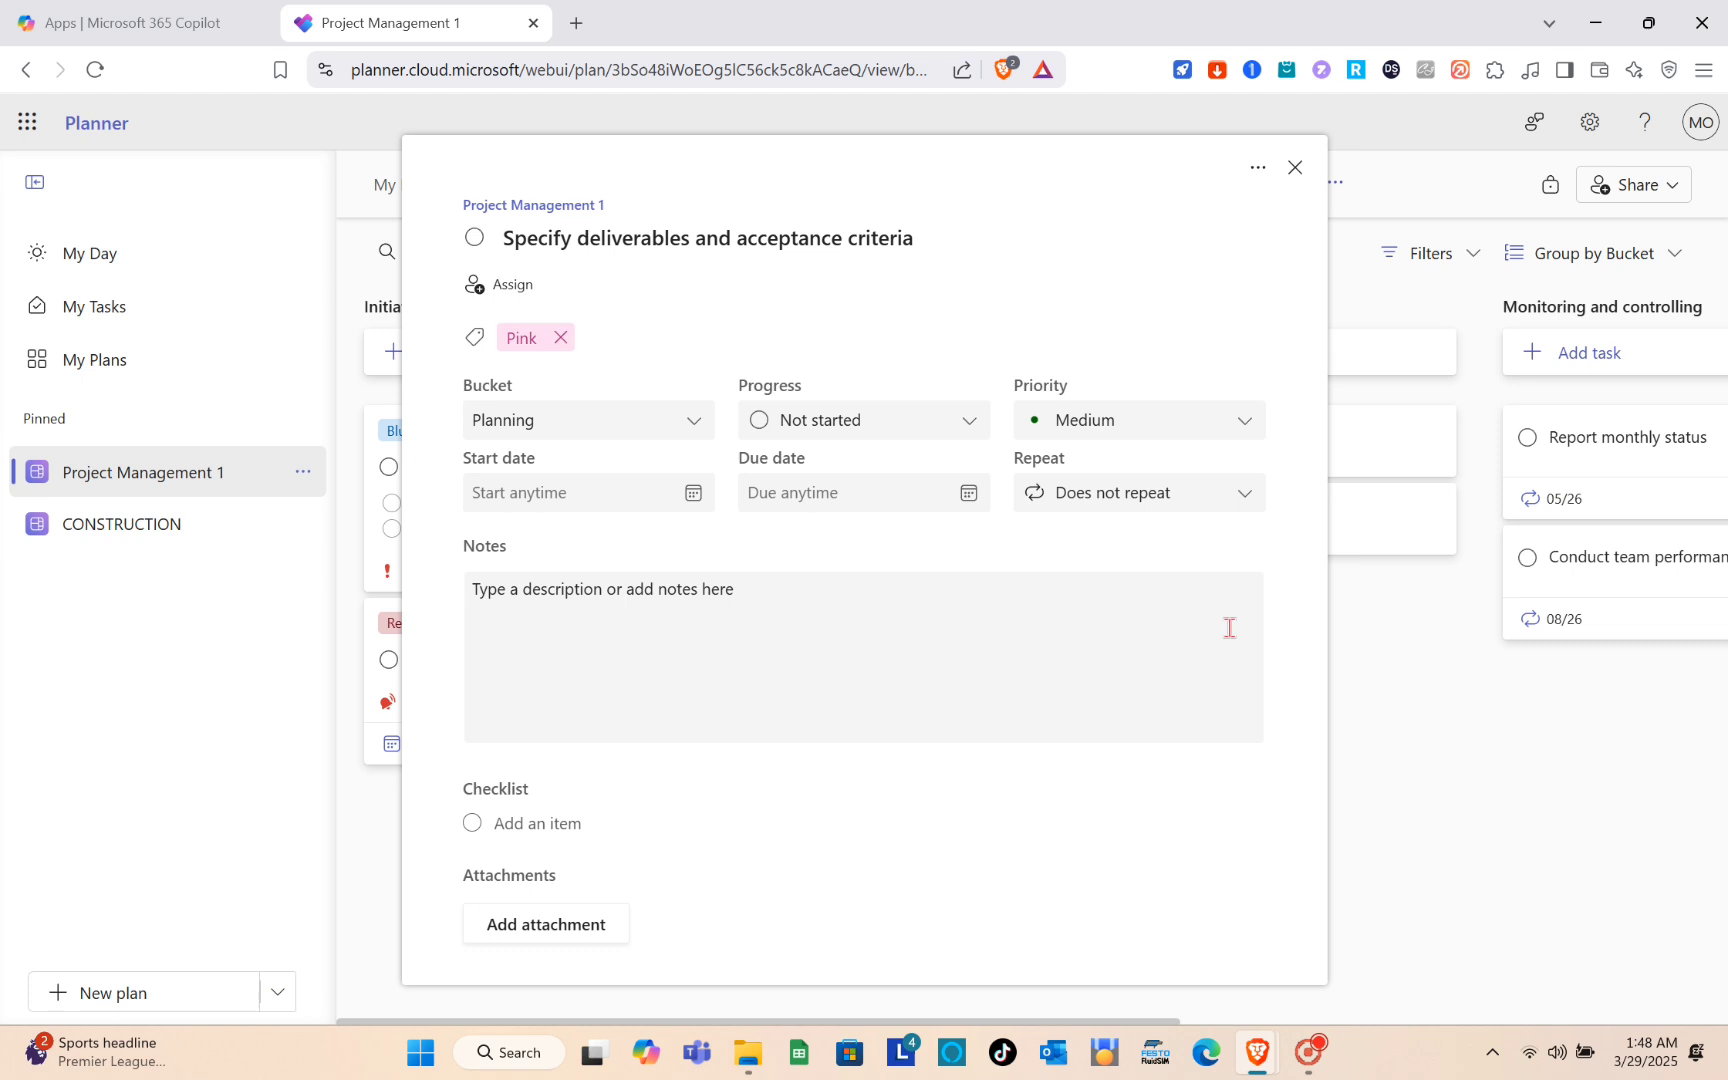
left_click(1516, 697)
left_click(849, 366)
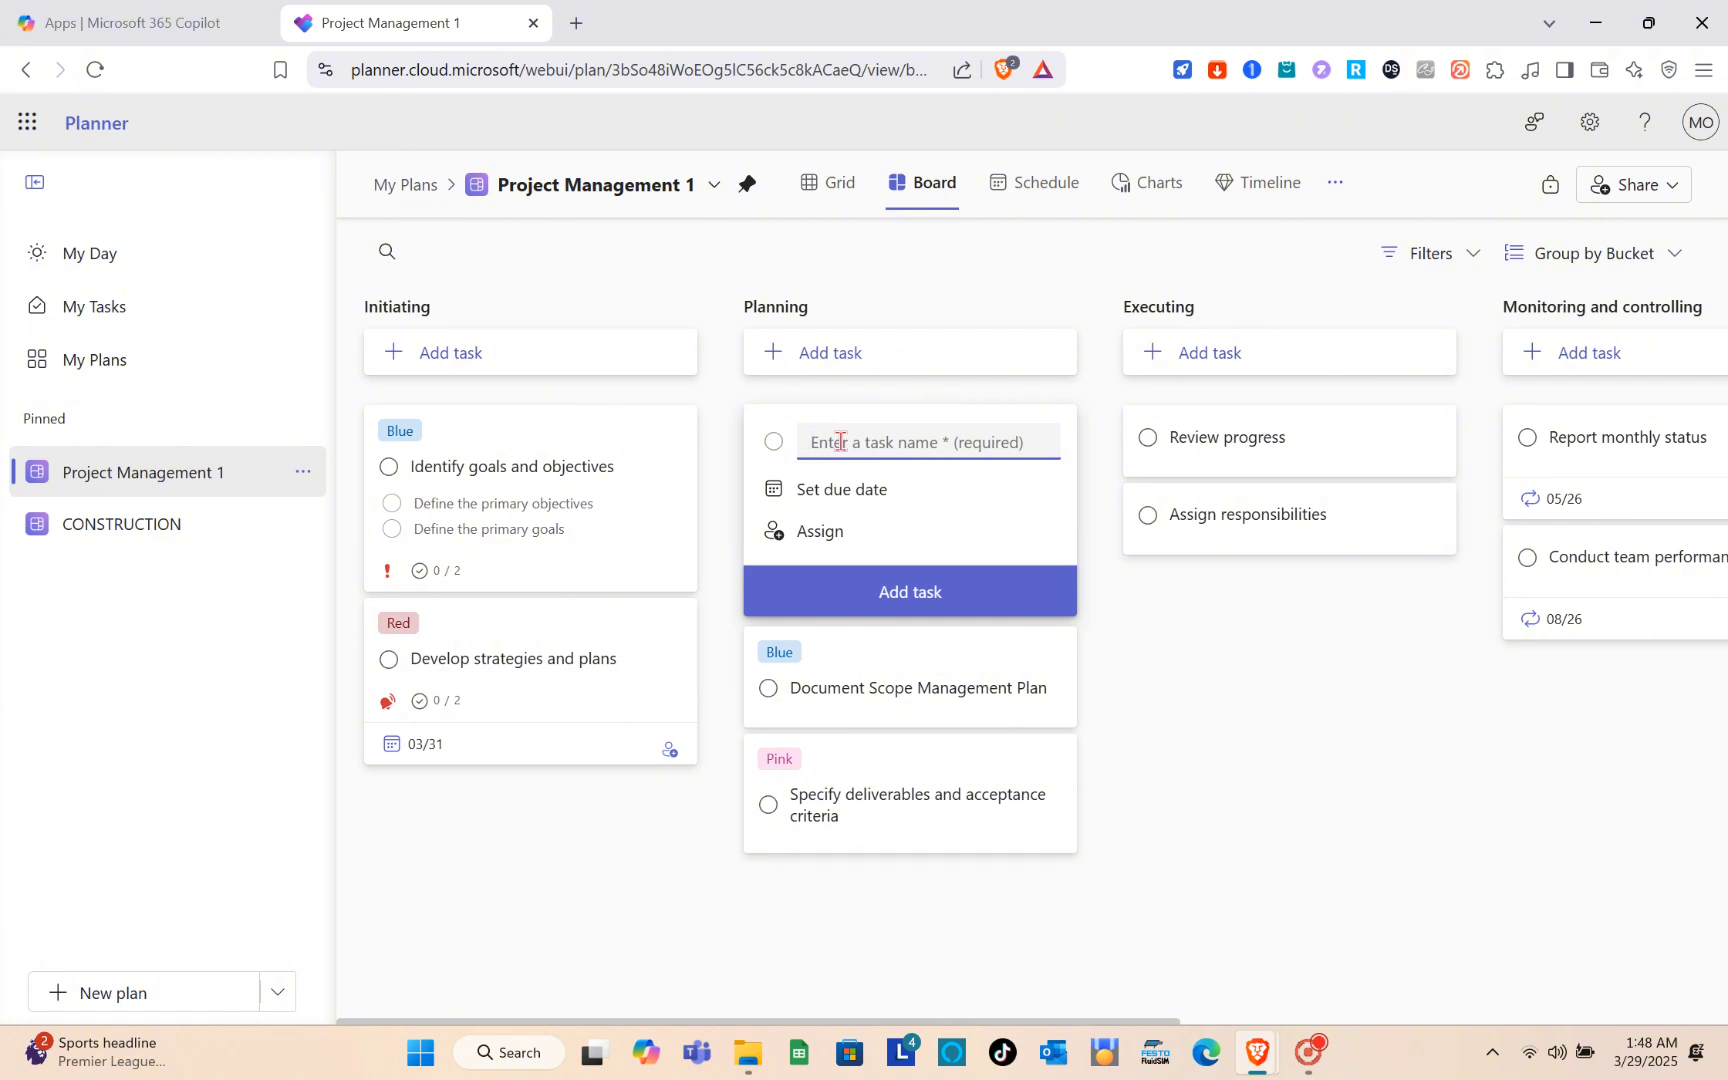
- Create an 'Organizer' task in the Planning bucket and open its details (Medium priority, Not started)
key("Caps_Lock")
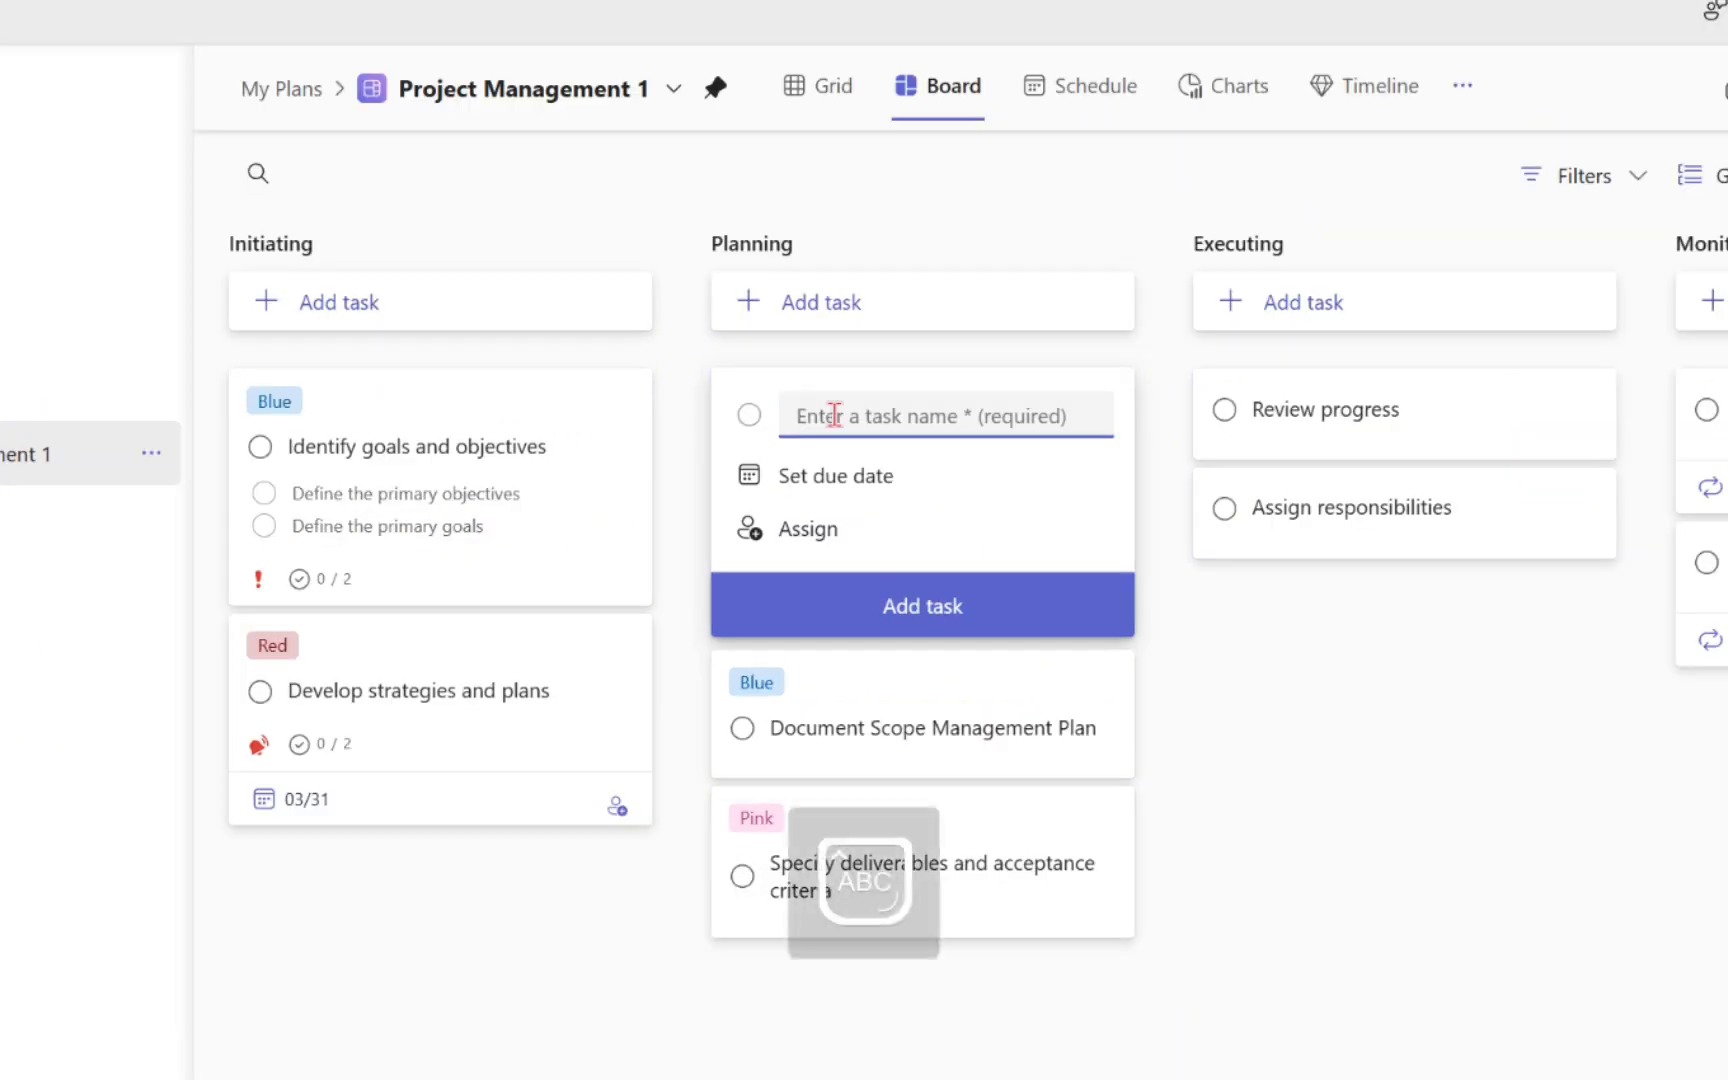
type("O")
key("Caps_Lock")
type("rgan")
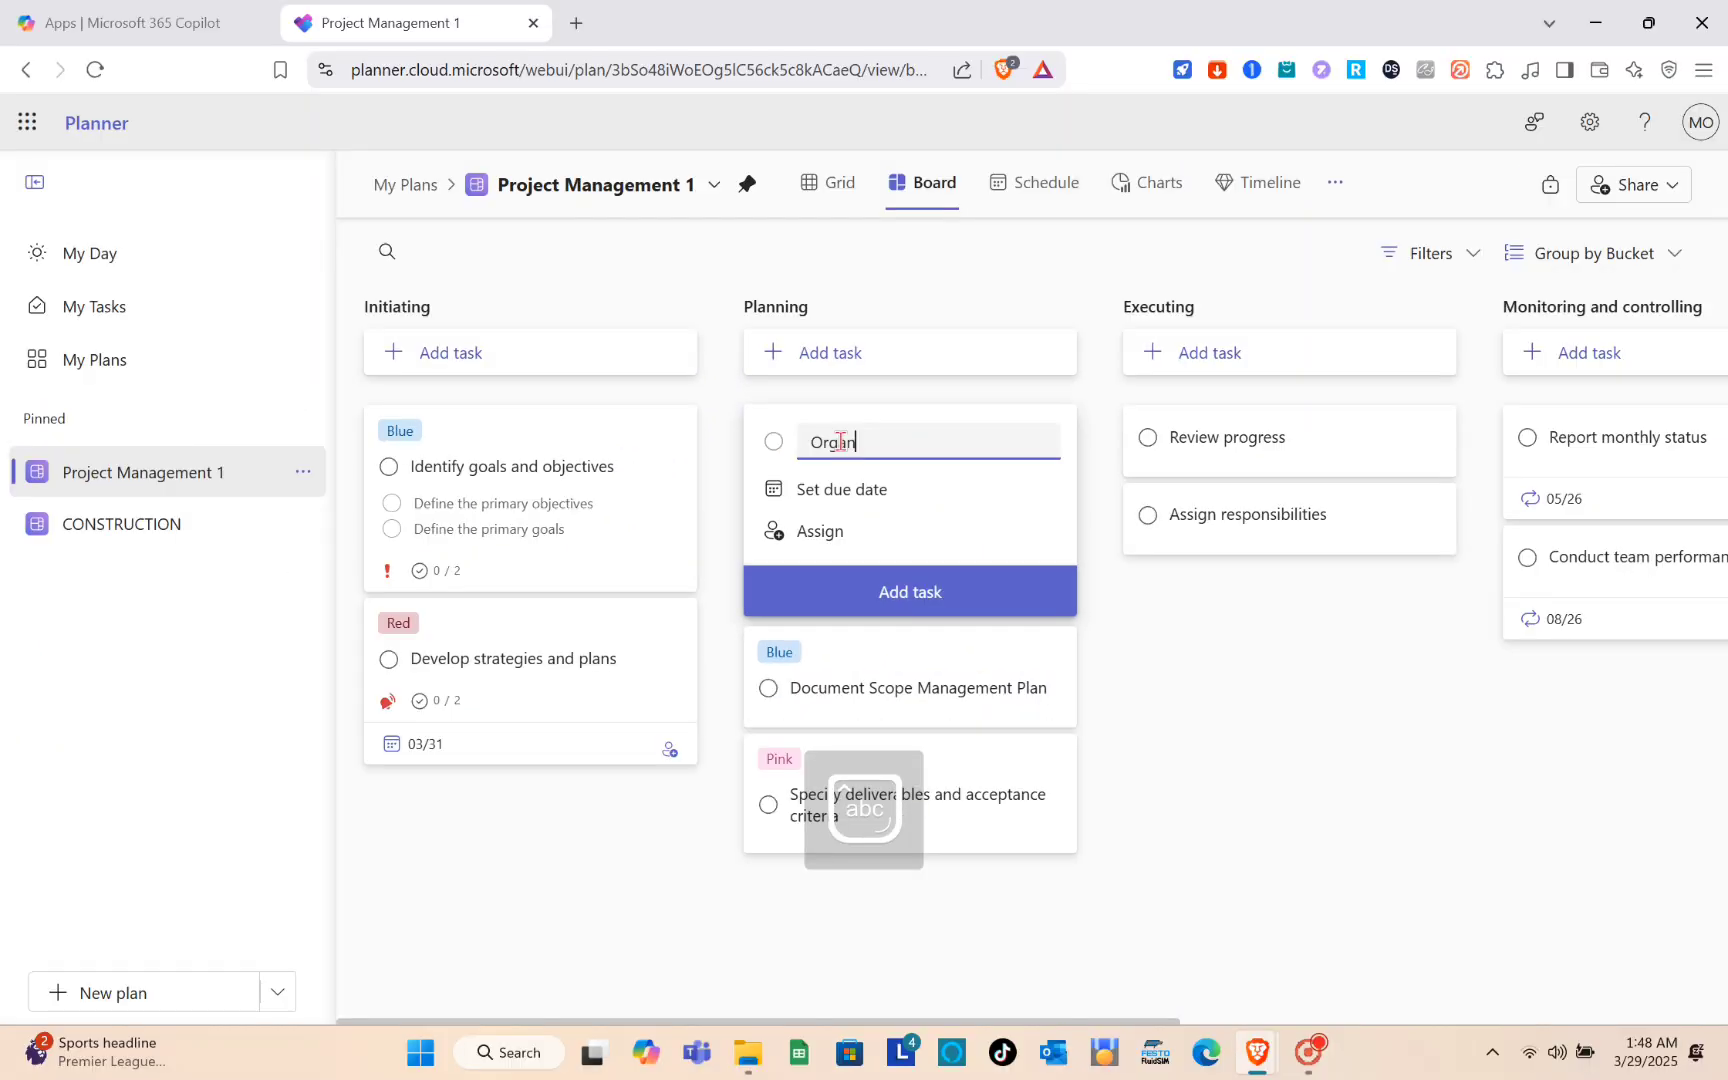
type("izer")
key("Return")
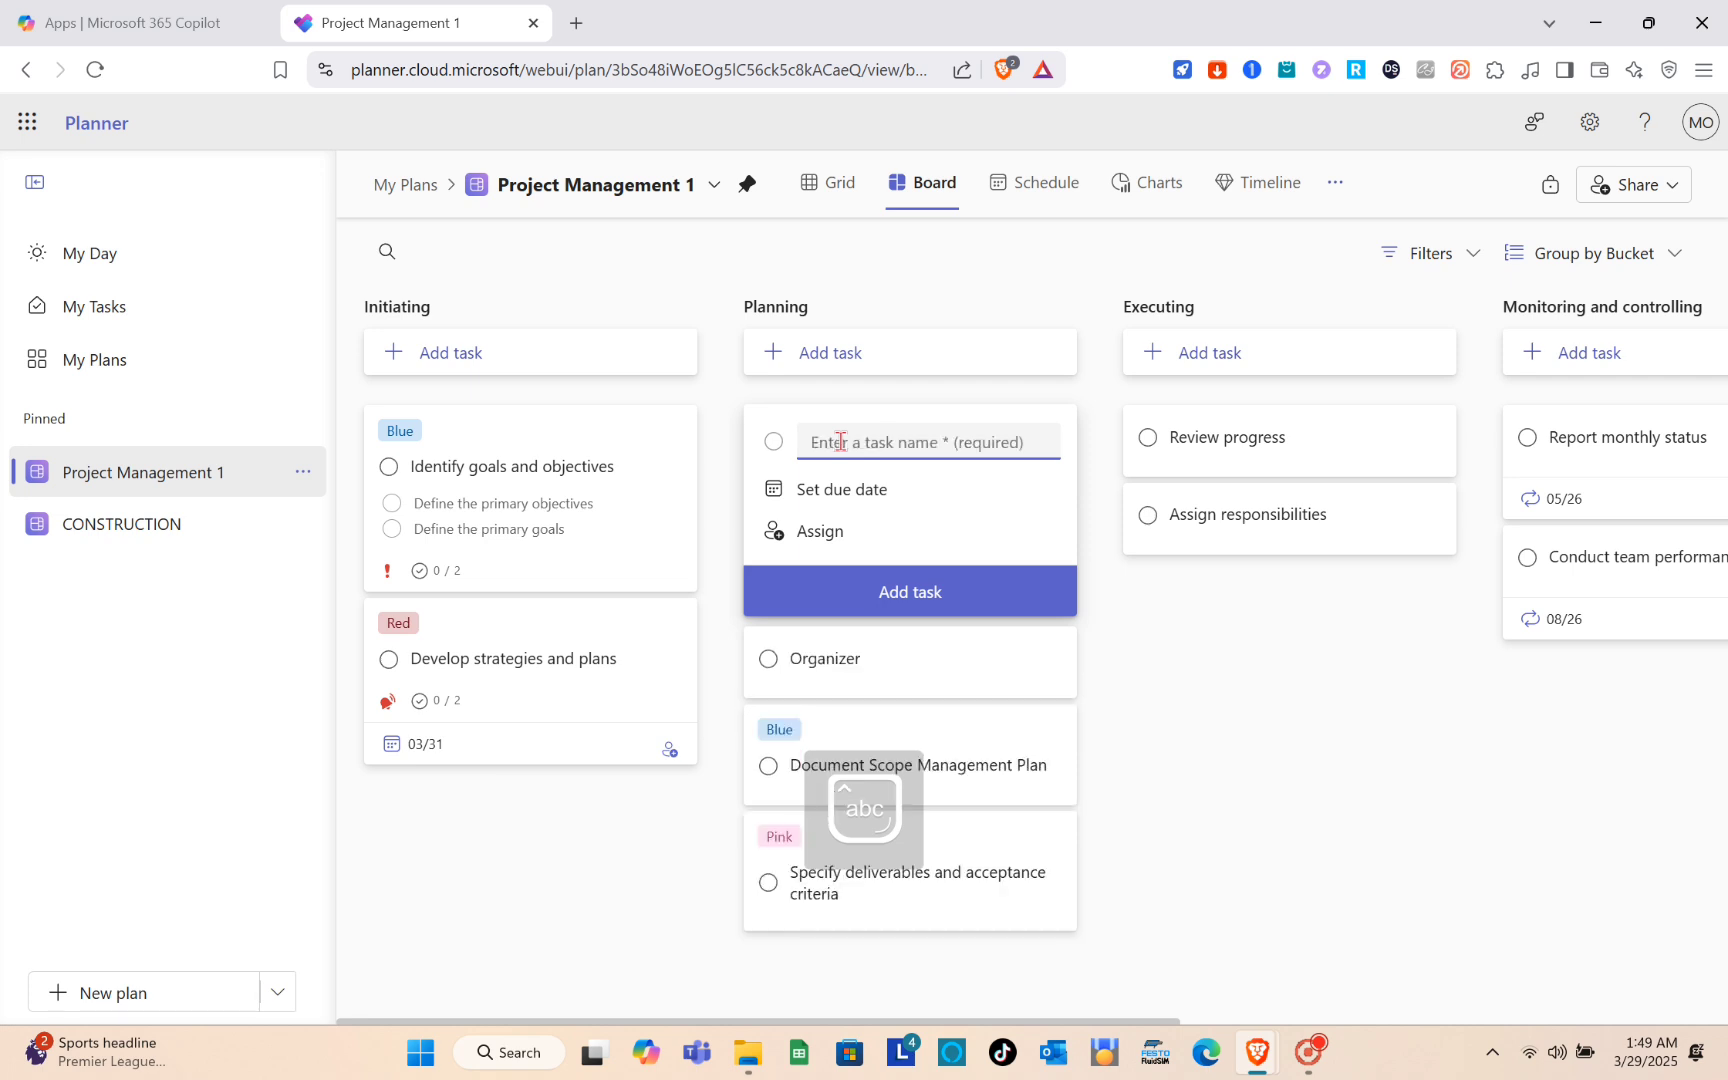
left_click(1185, 741)
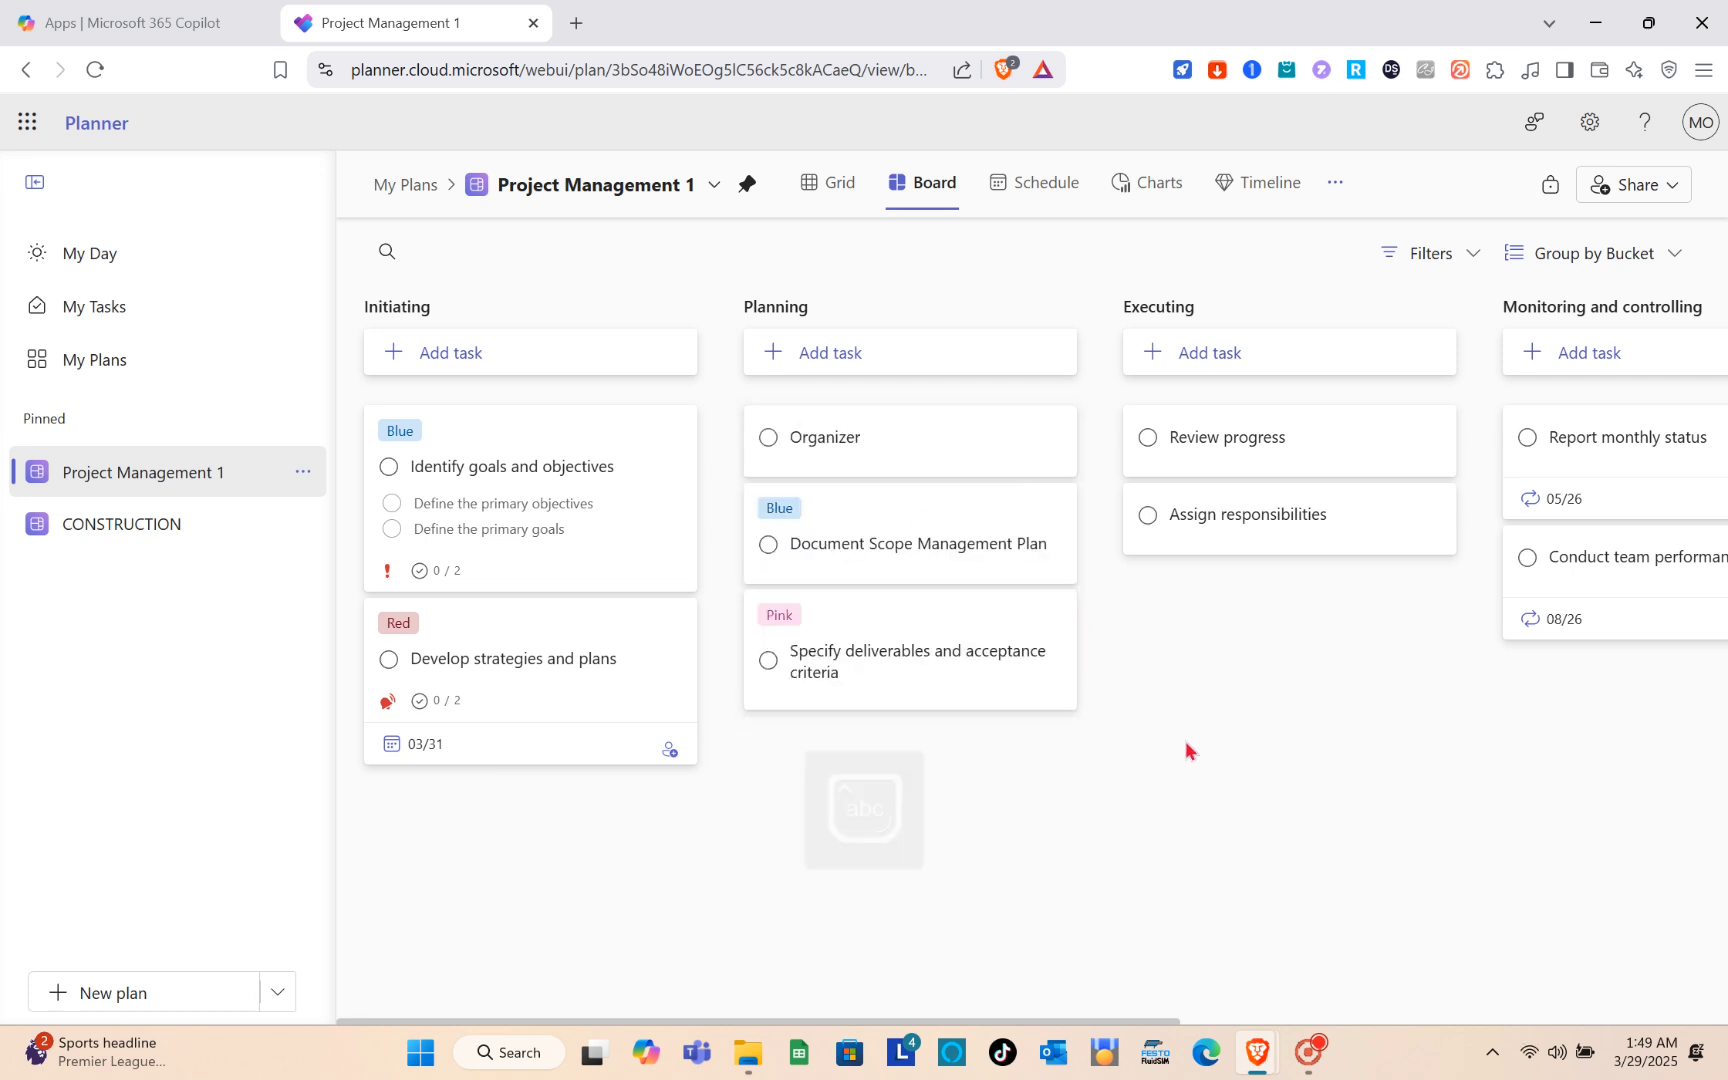
left_click(926, 455)
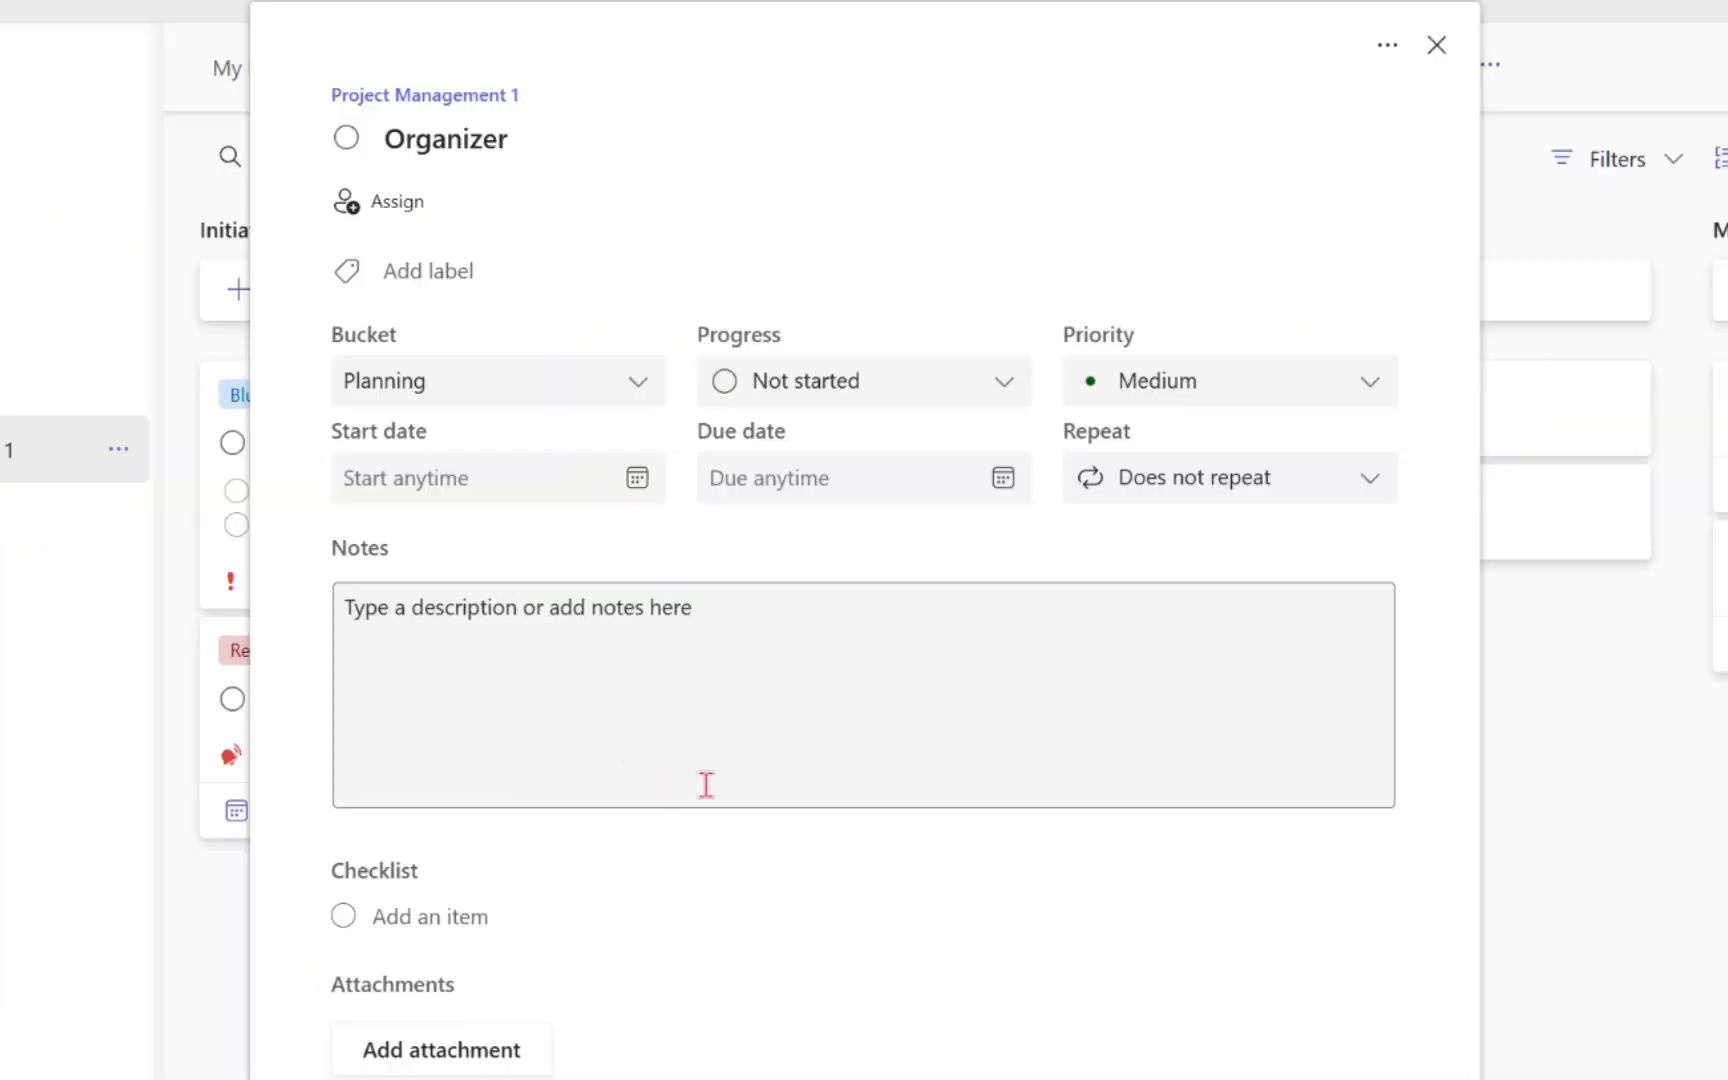
- Add checklist items 'Found' and 'Interview' to the Organizer task and close its details
left_click(430, 905)
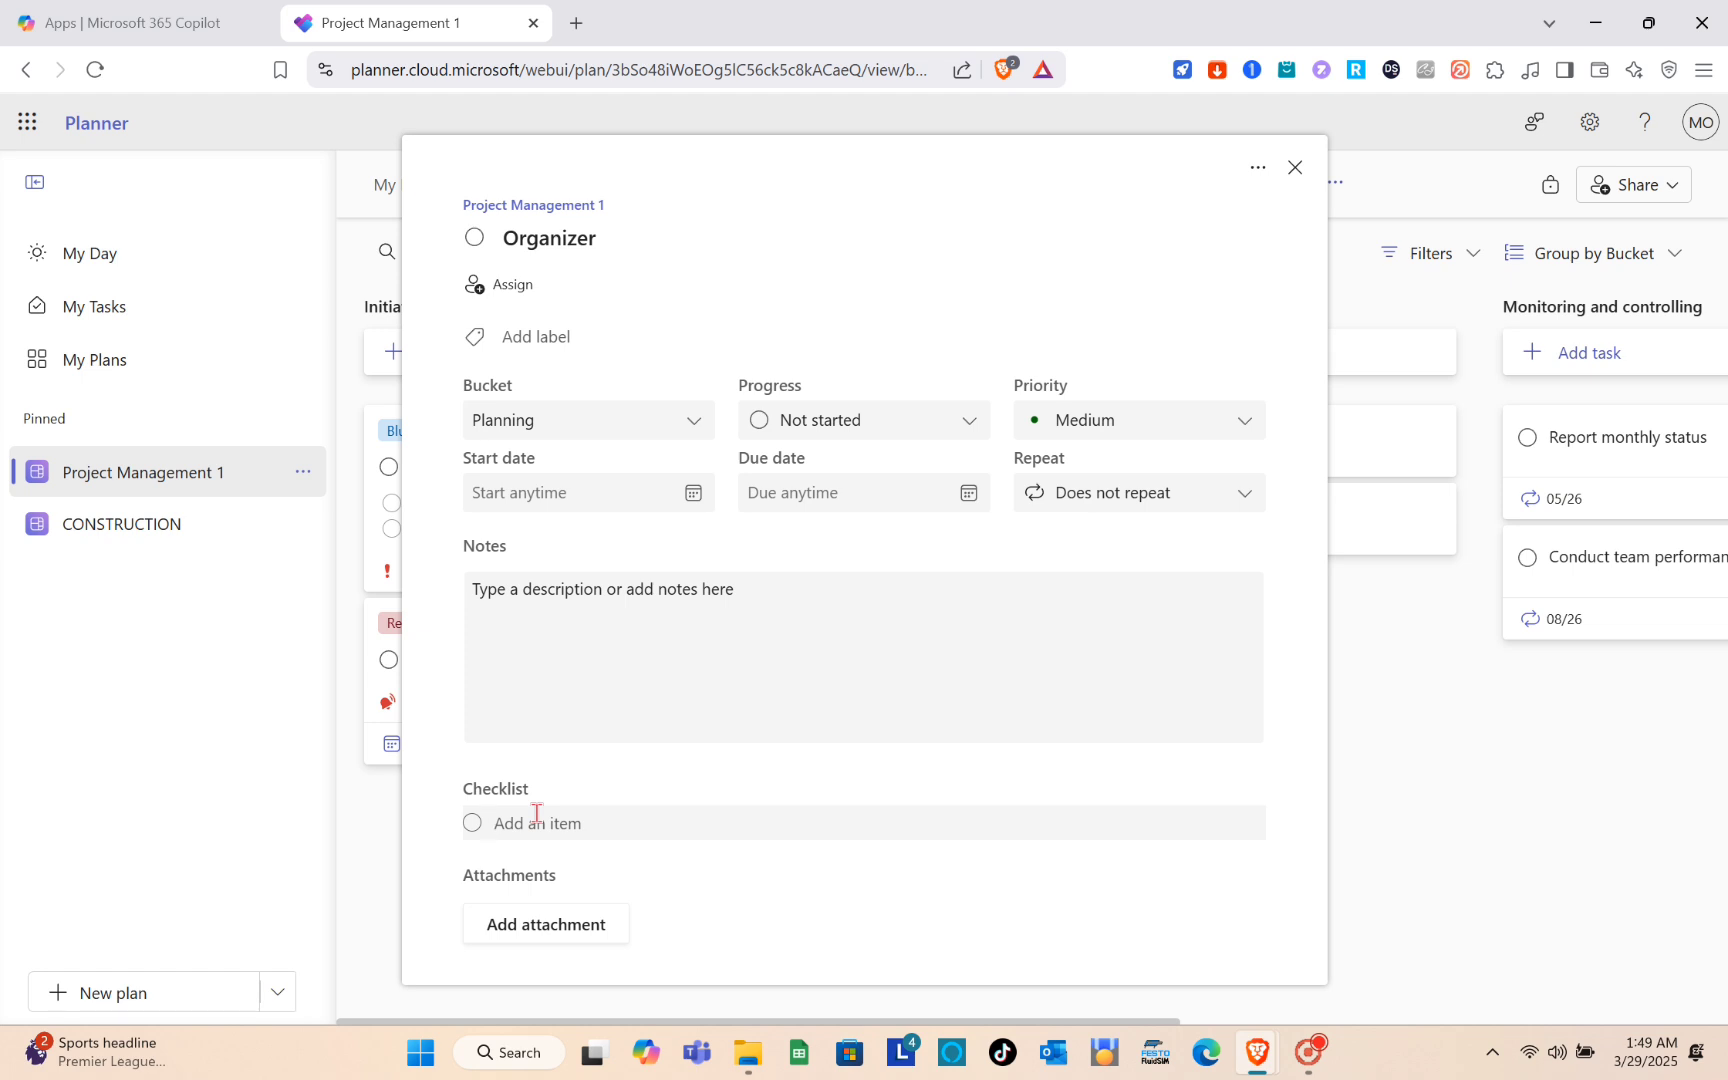
type("Fo")
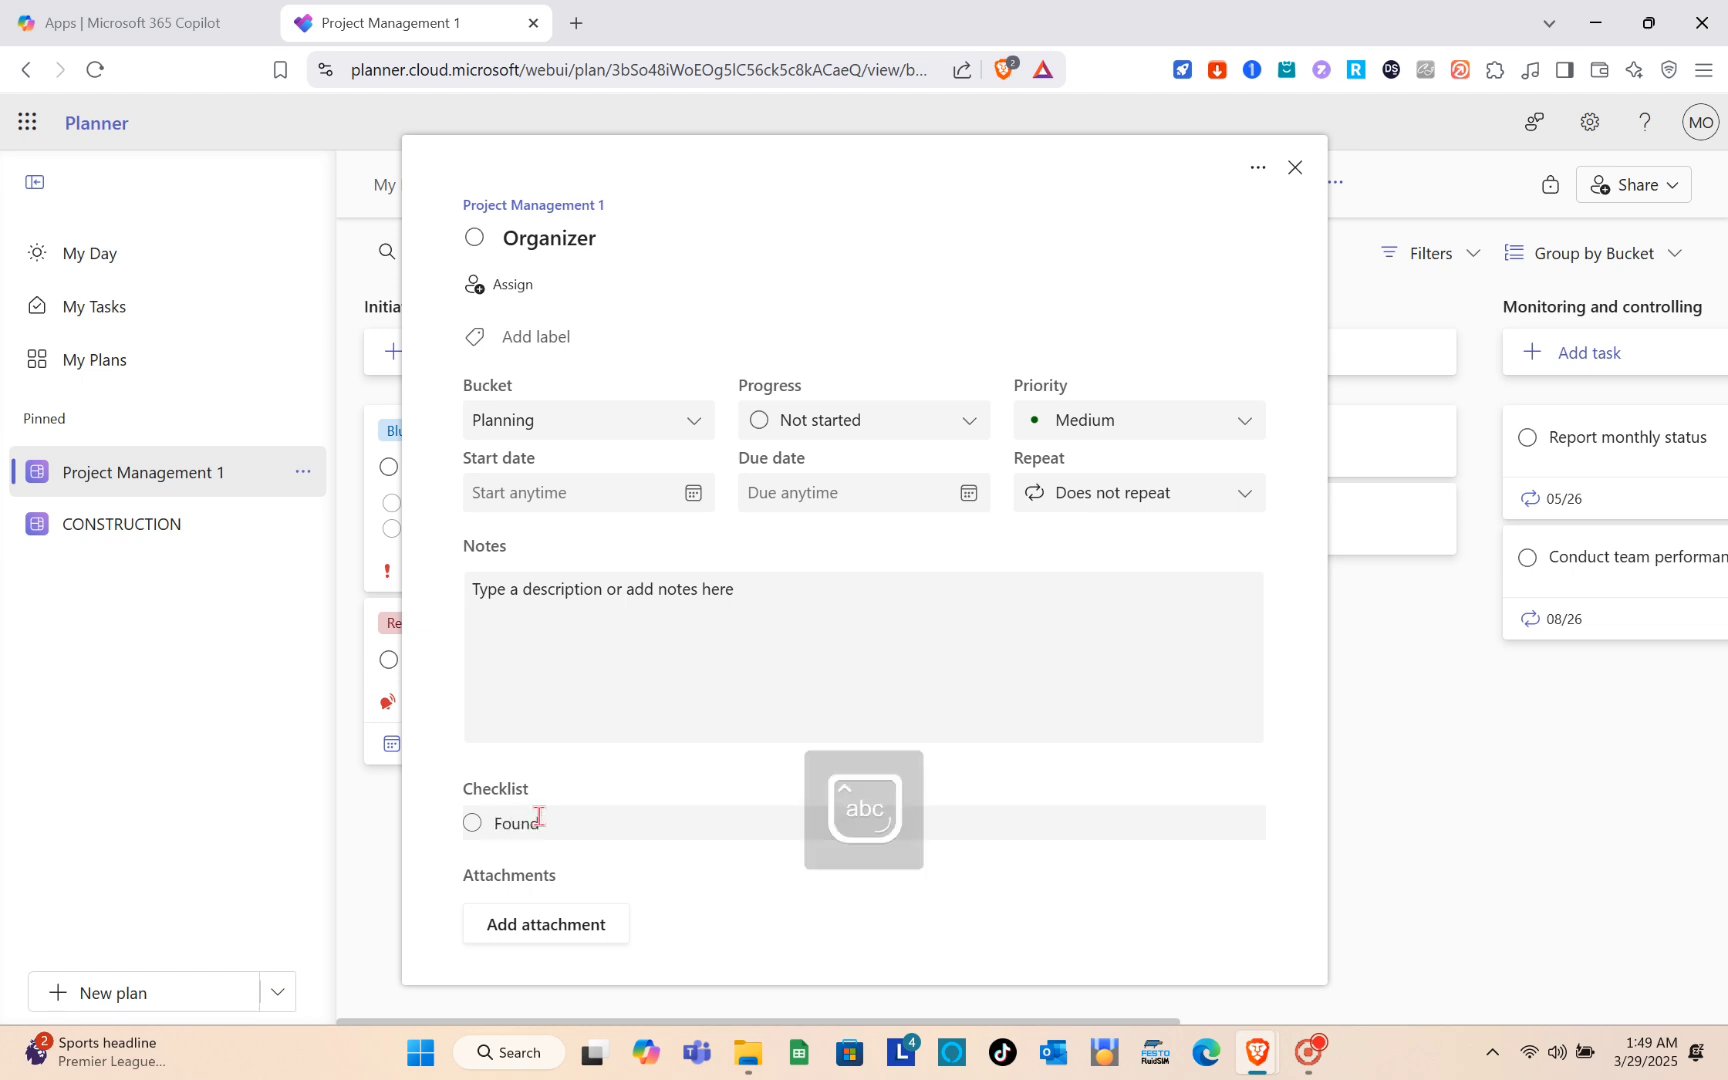
type("und")
key("Return")
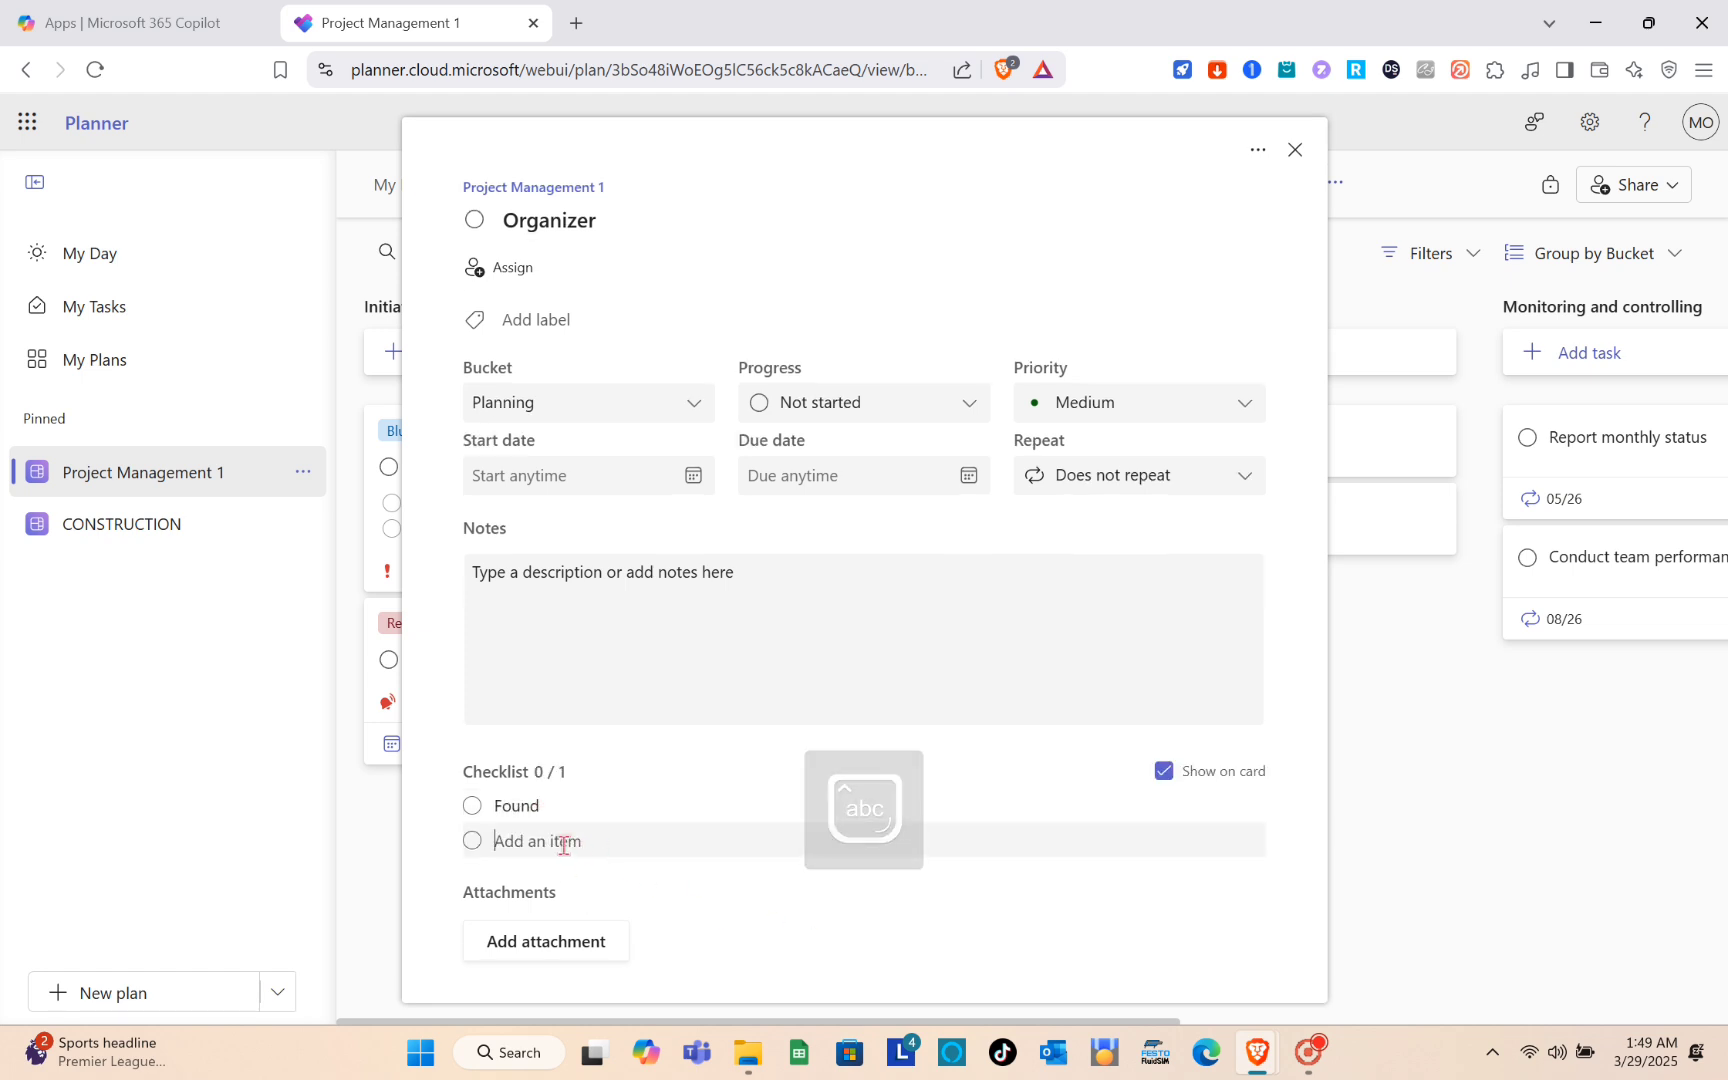
type("Inter")
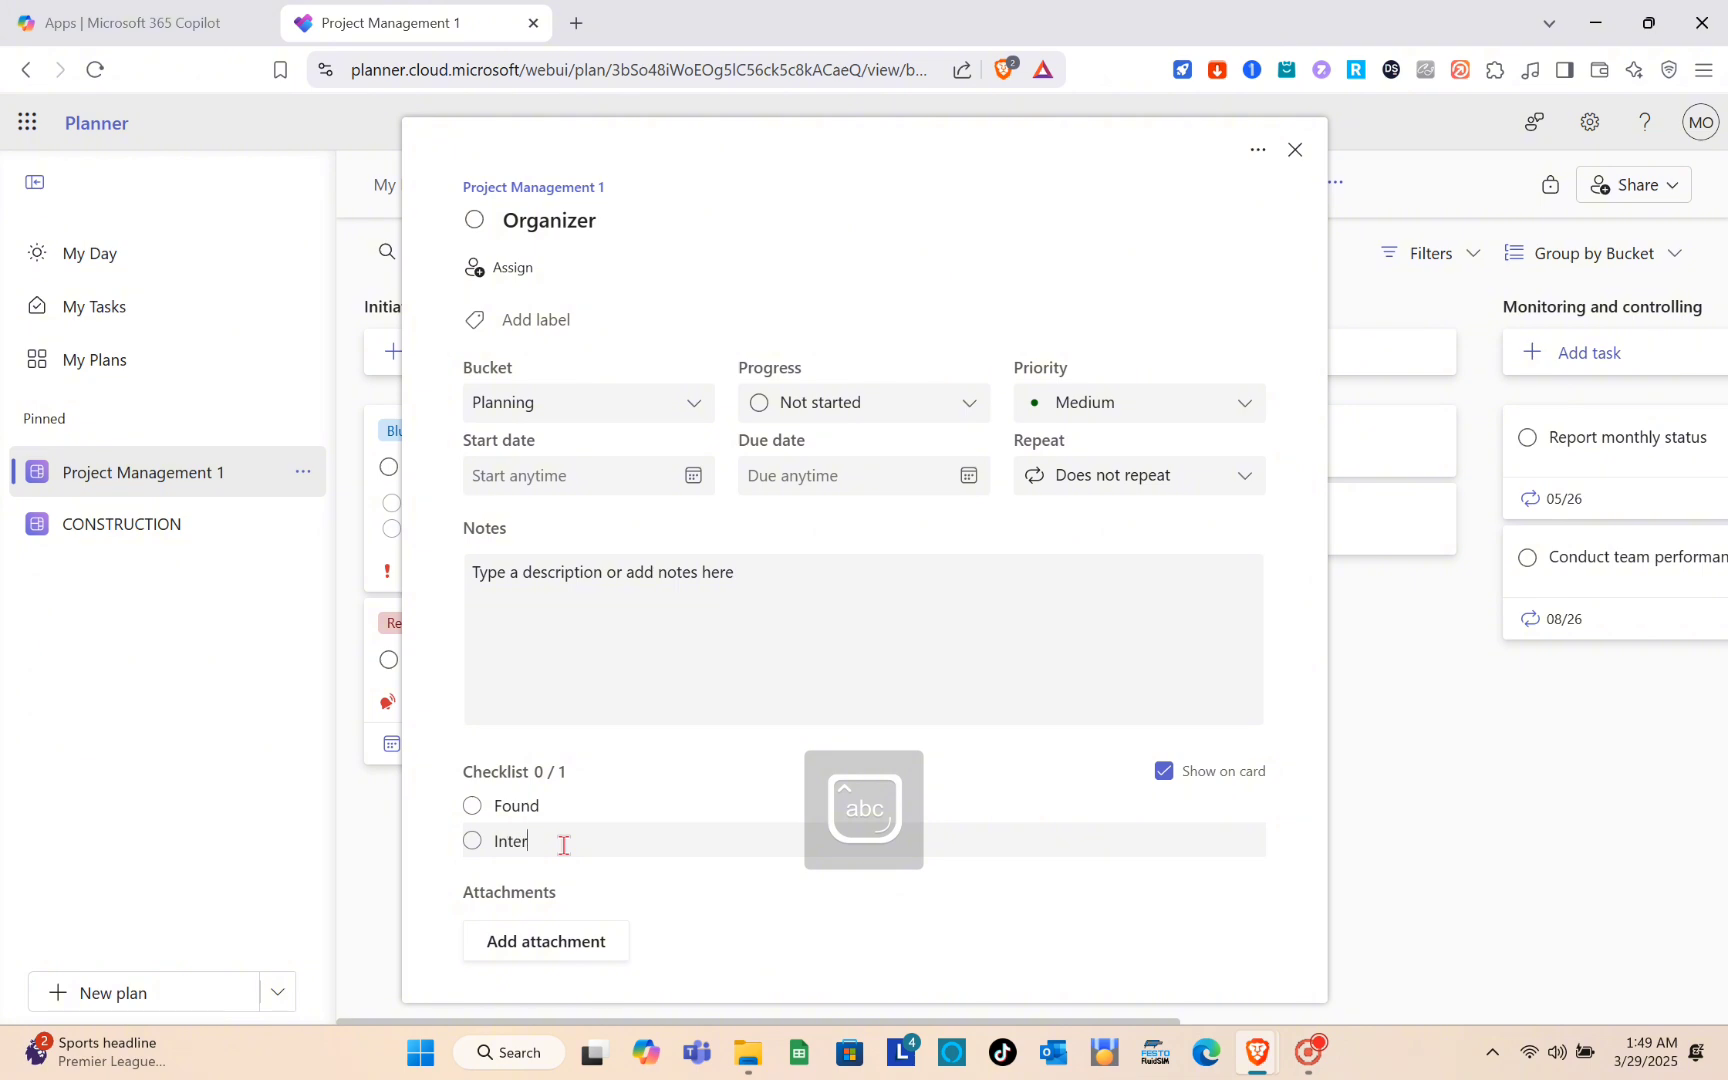
type("view")
key("Return")
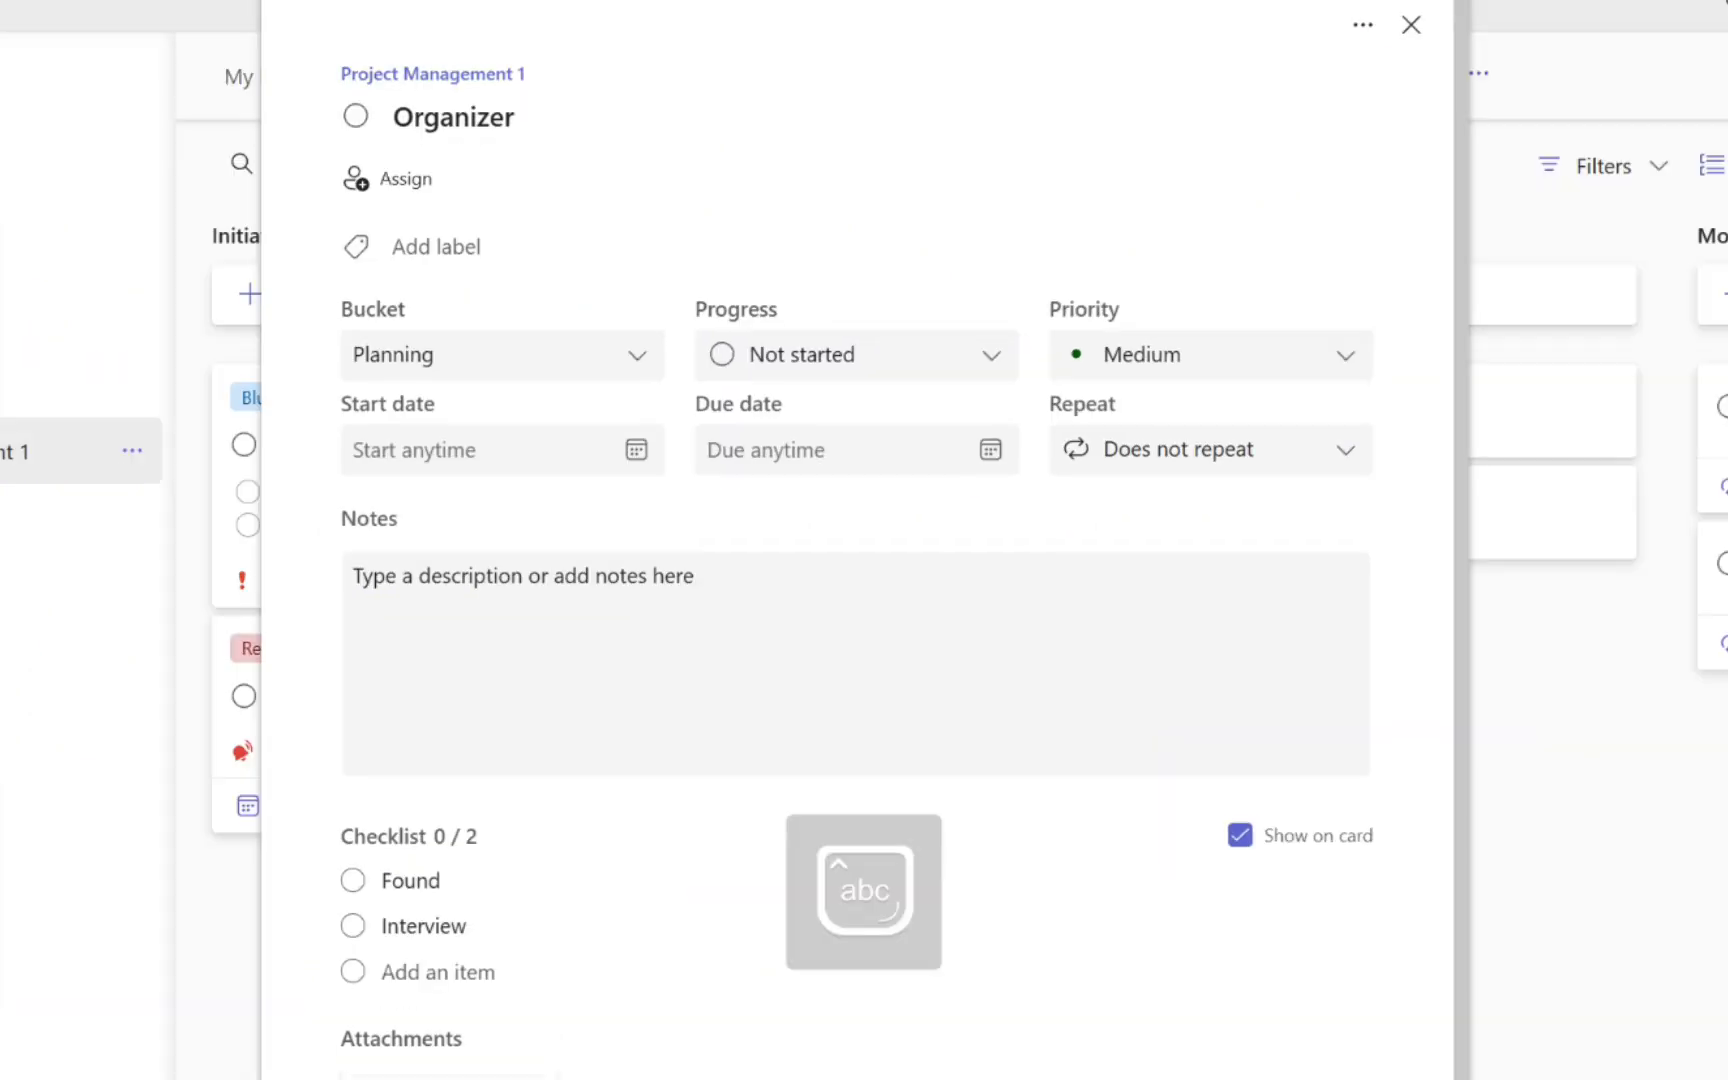
left_click(1411, 26)
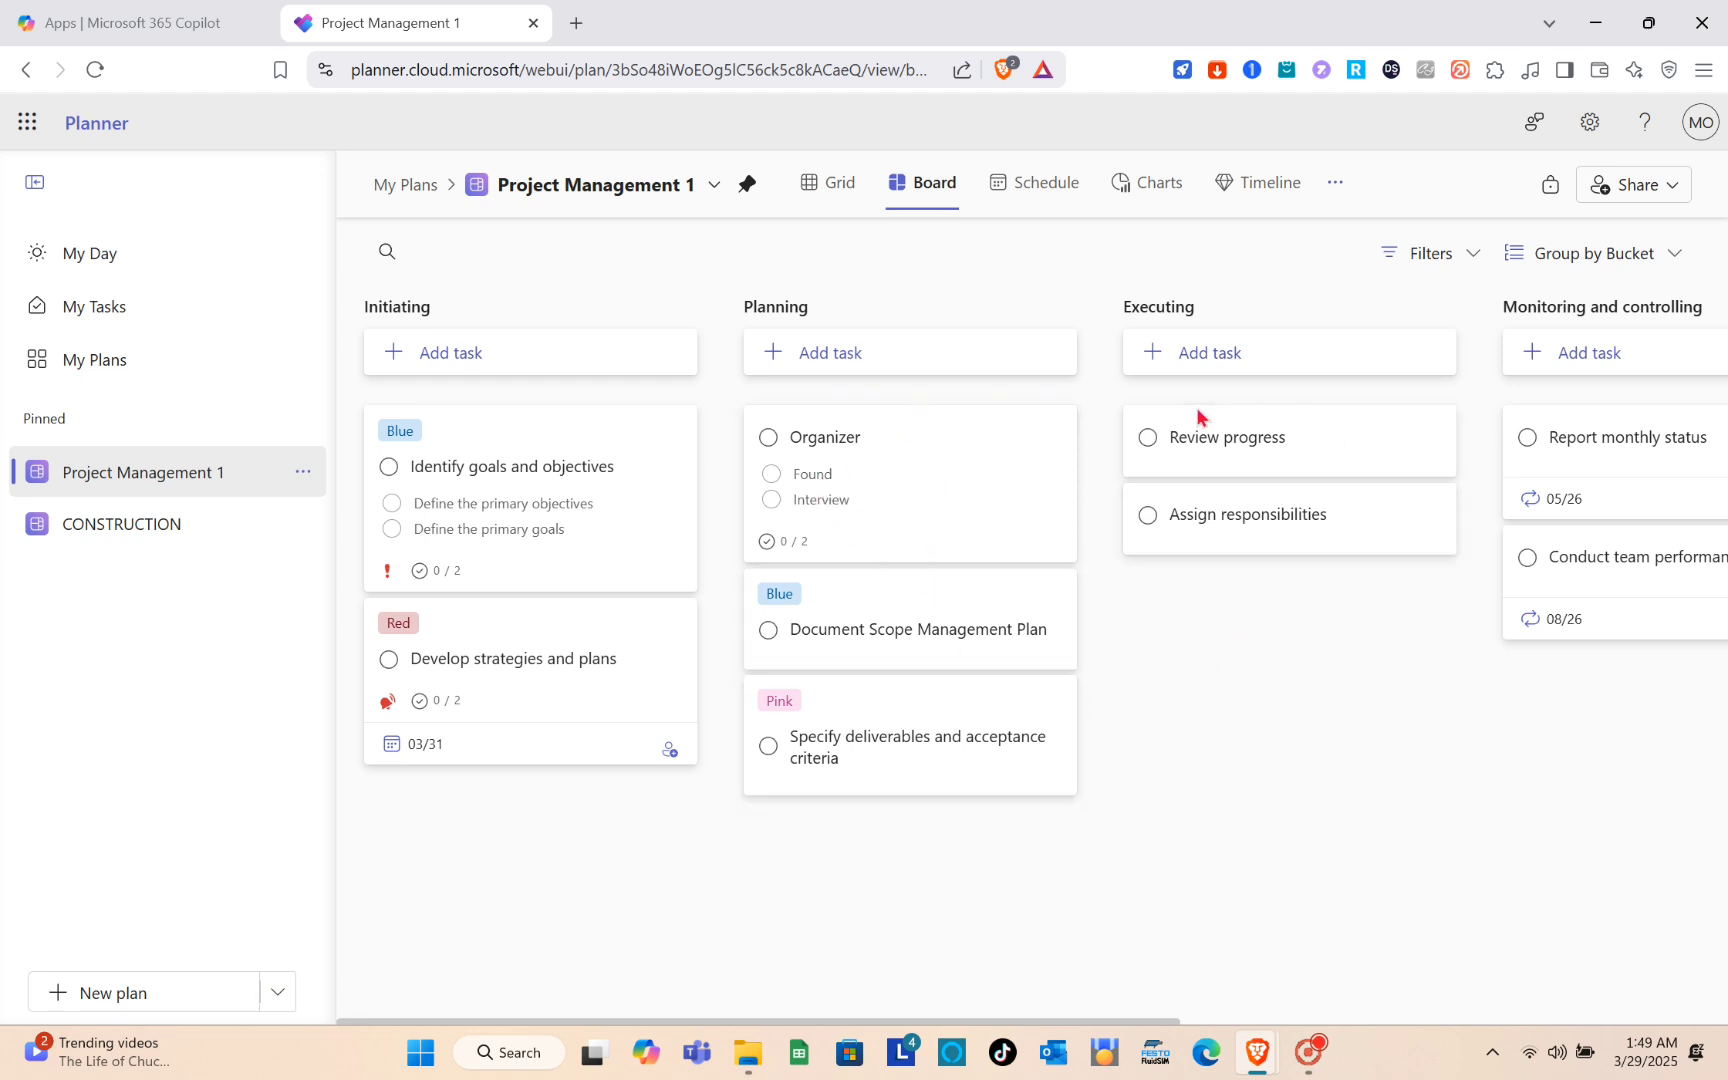
- Return 'Review progress' and 'Assign responsibilities' to open, incomplete tasks in the Executing bucket
scroll(1310, 400, "right", 5)
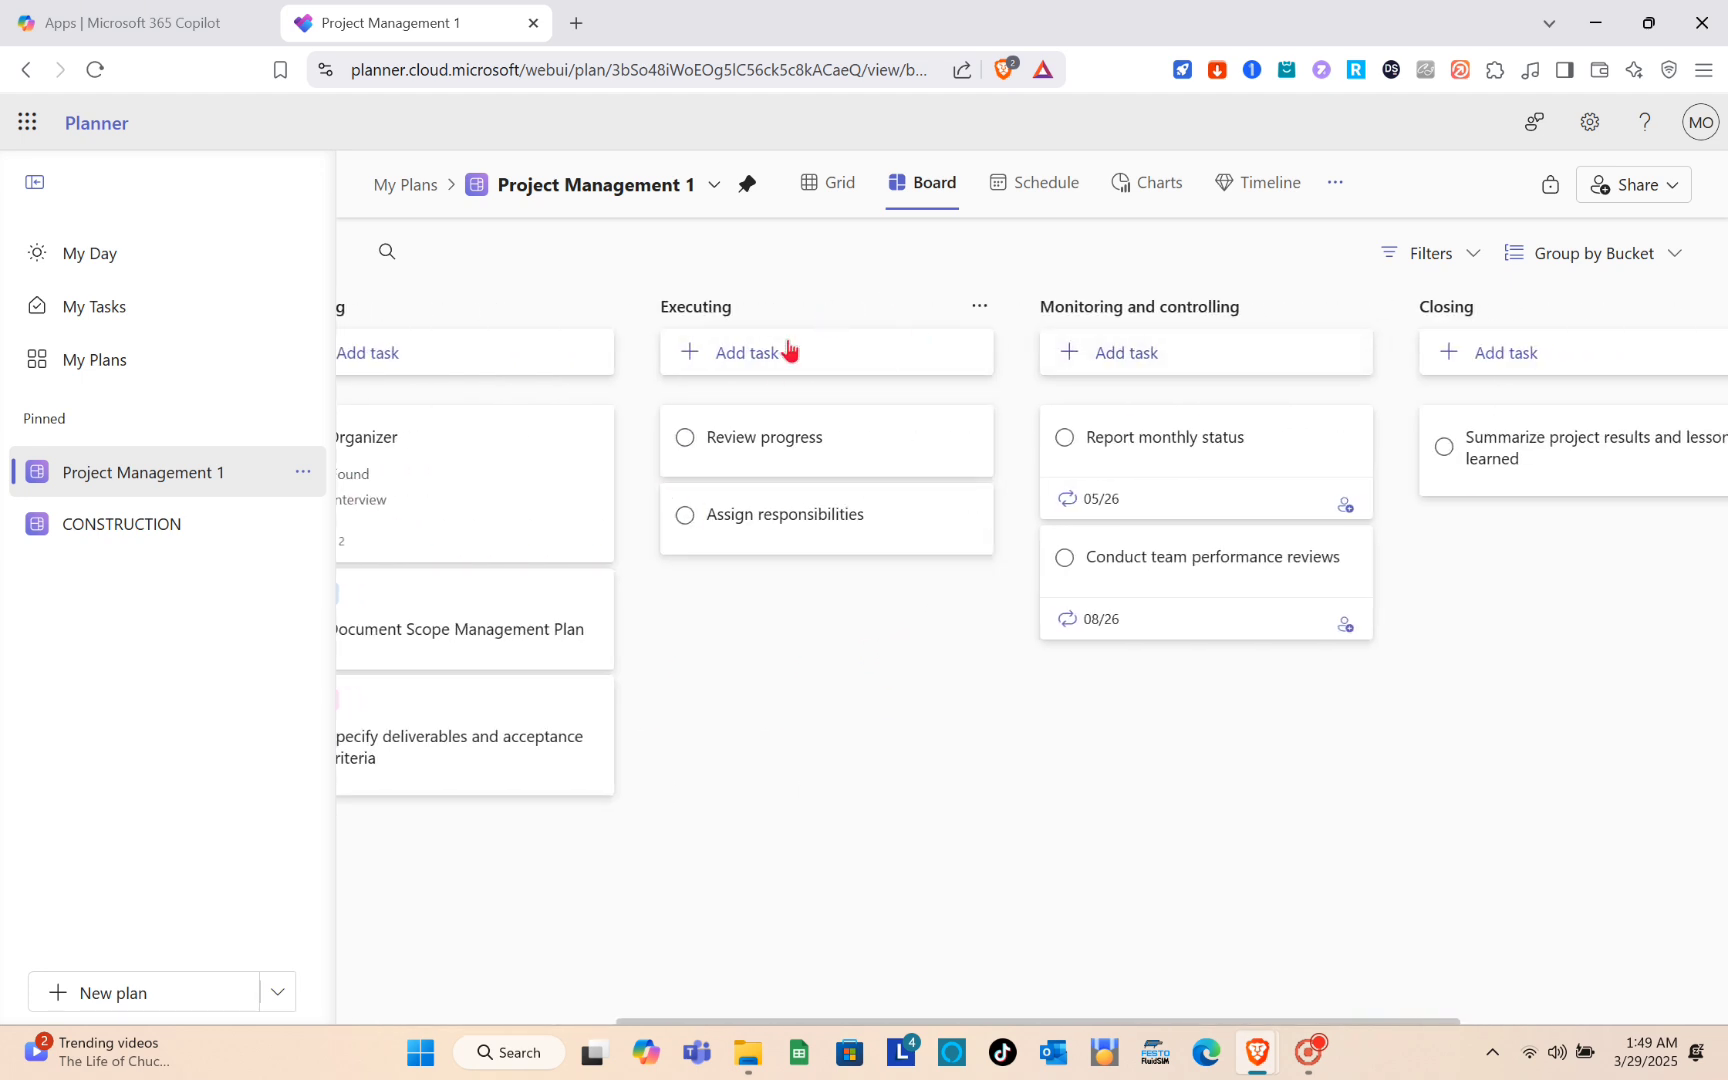
left_click(686, 438)
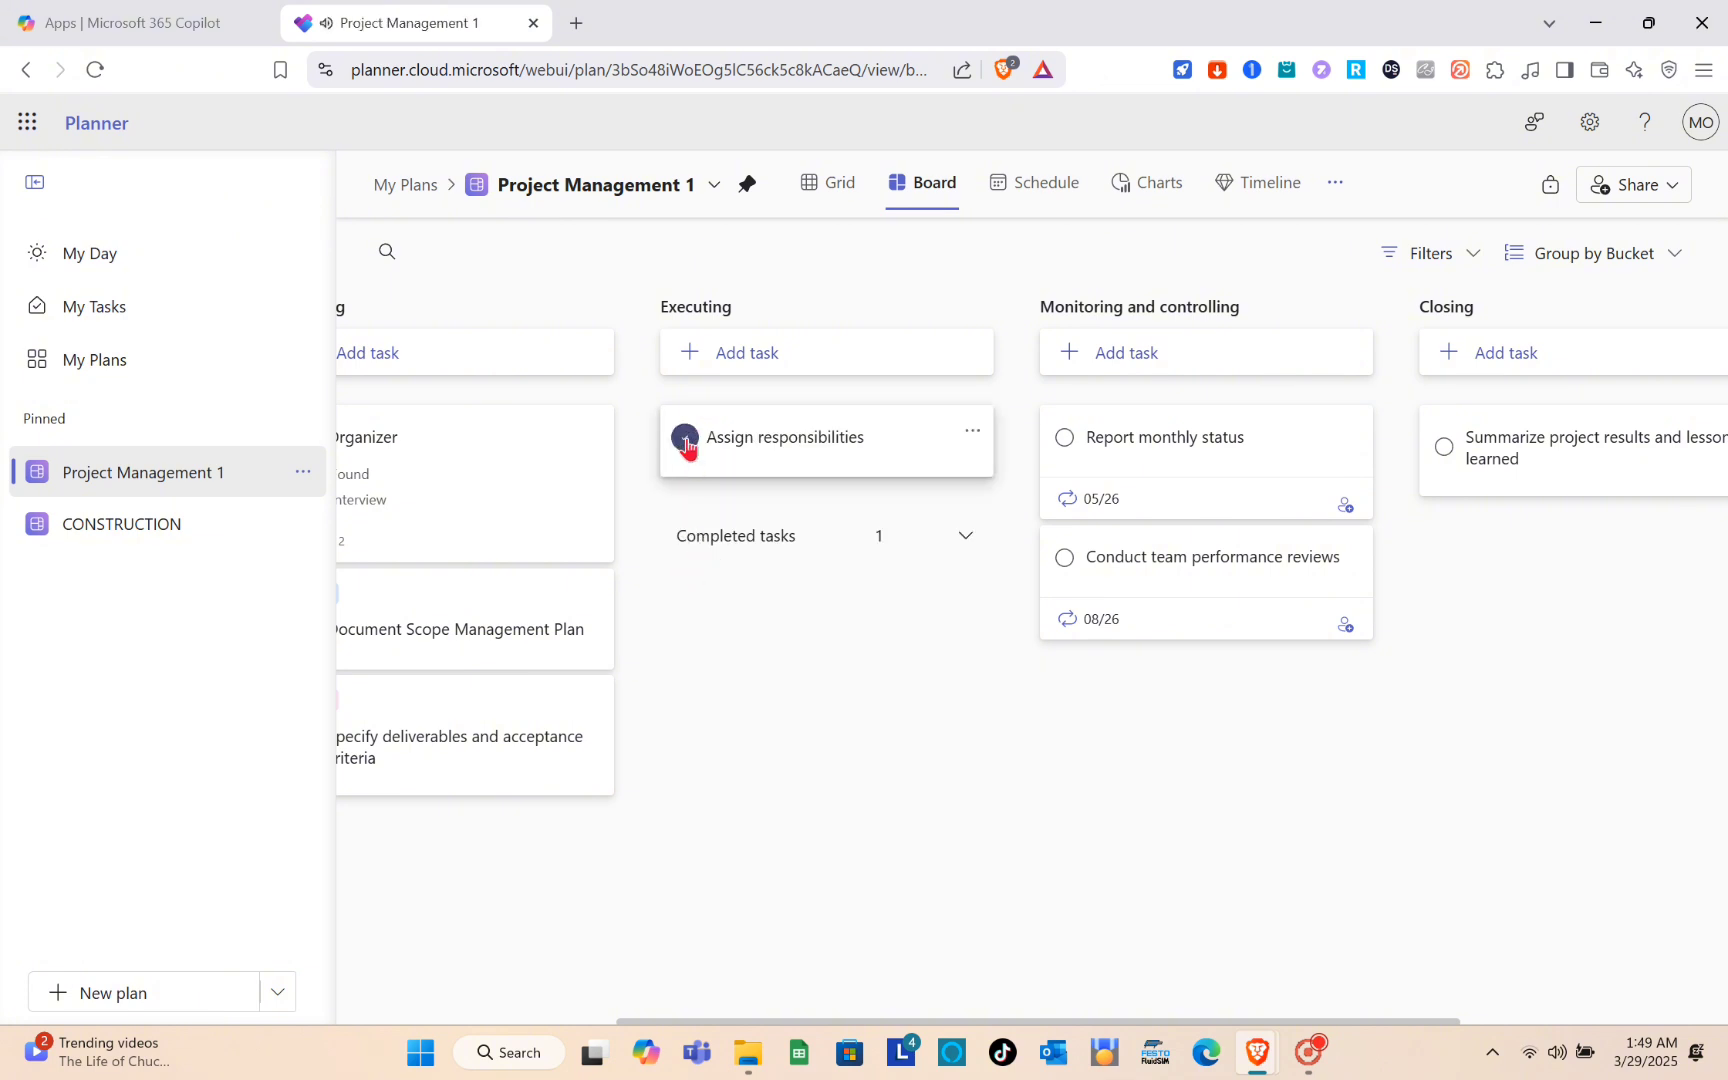
left_click(686, 440)
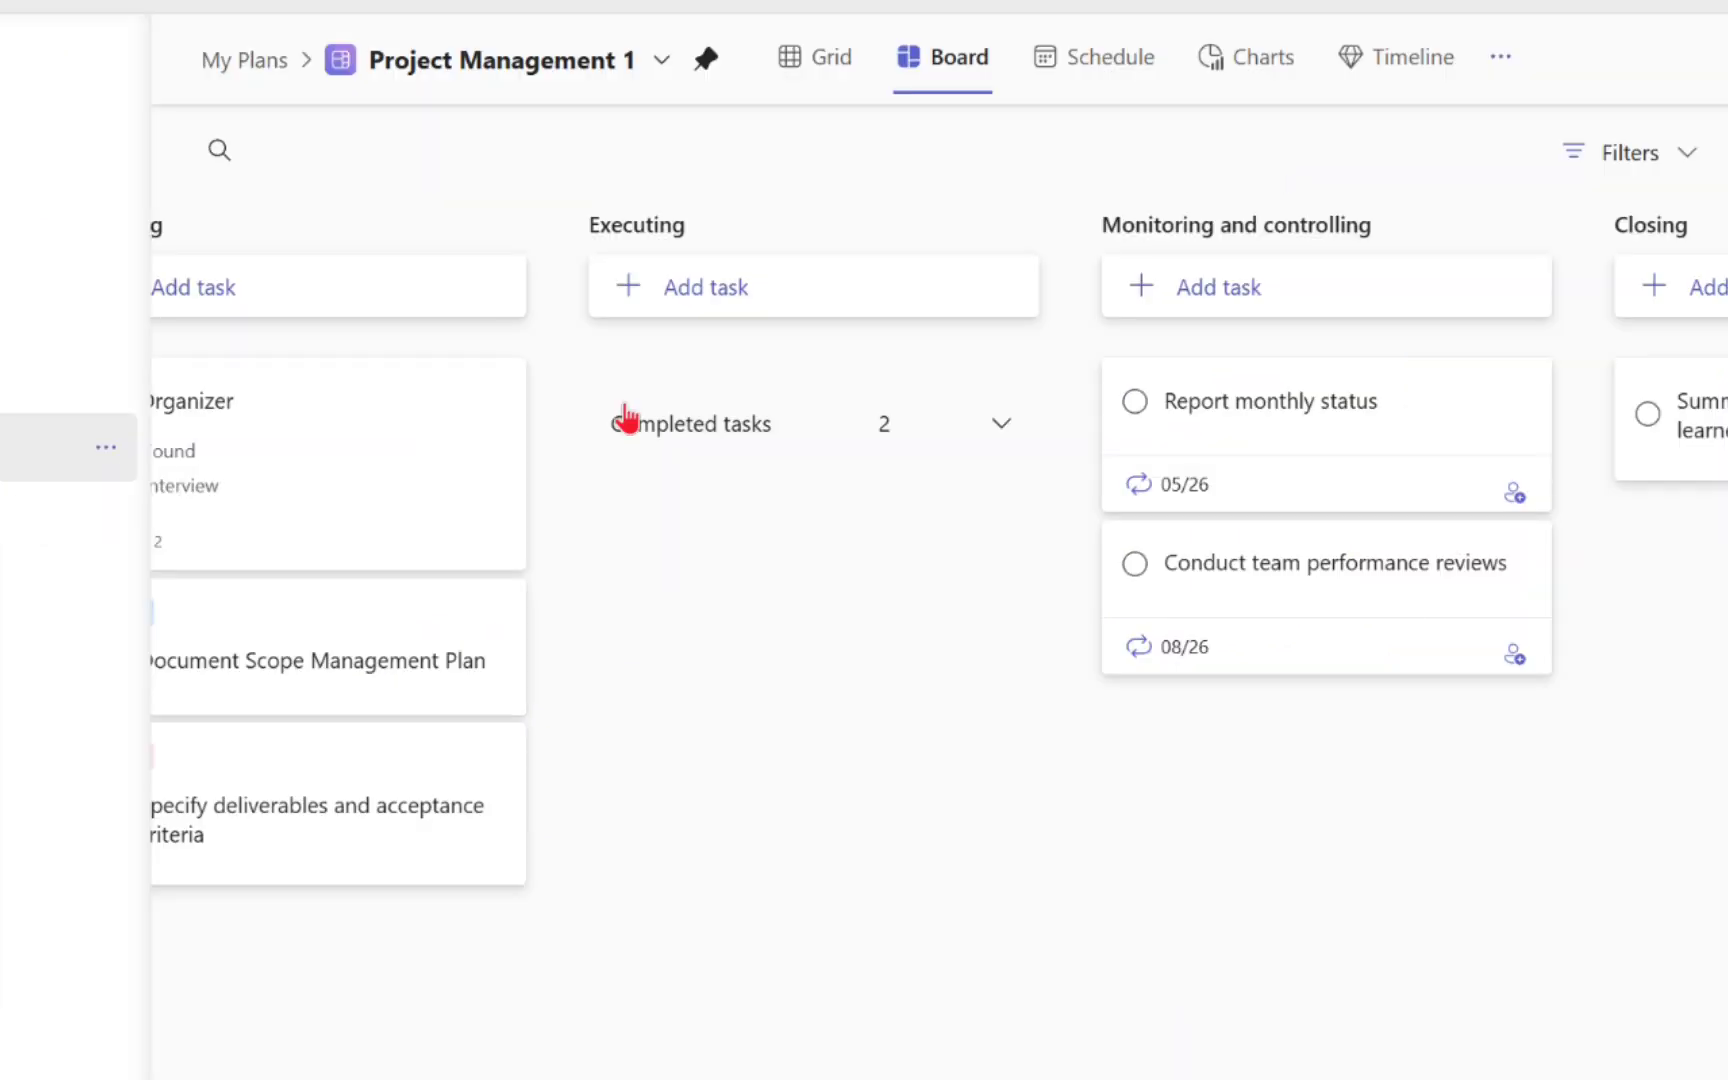
left_click(1003, 426)
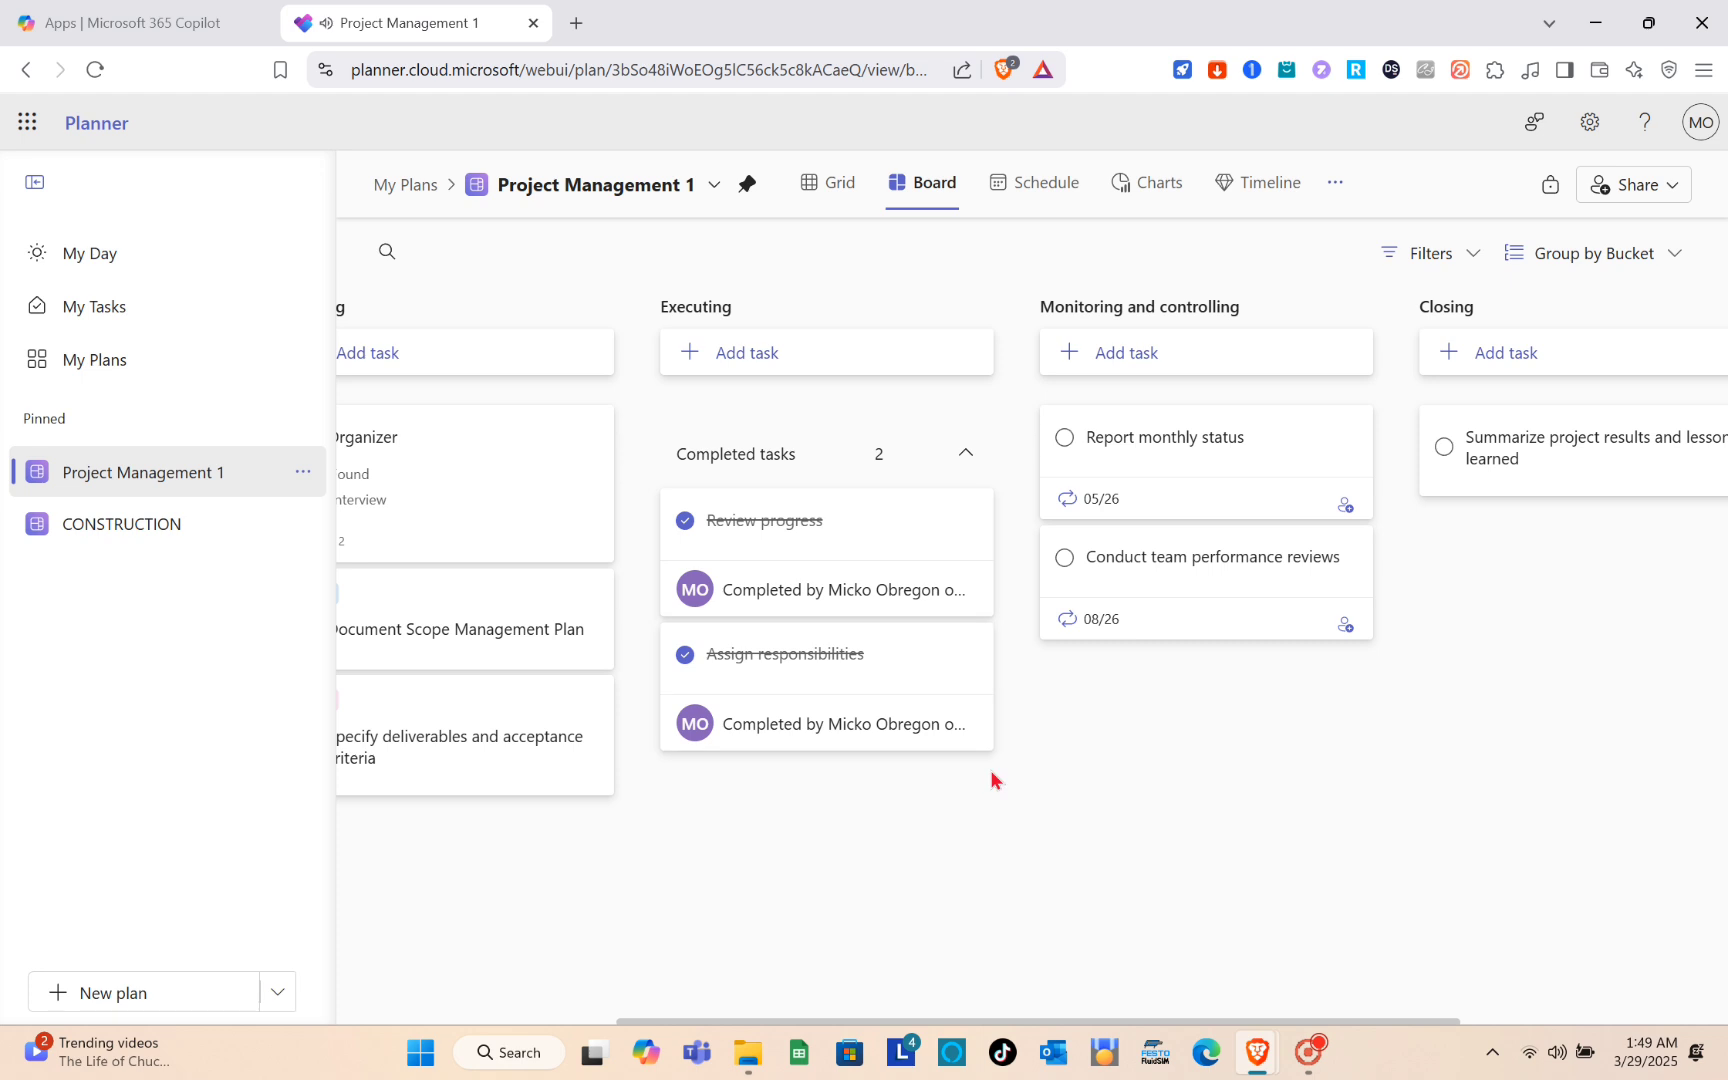
left_click(685, 522)
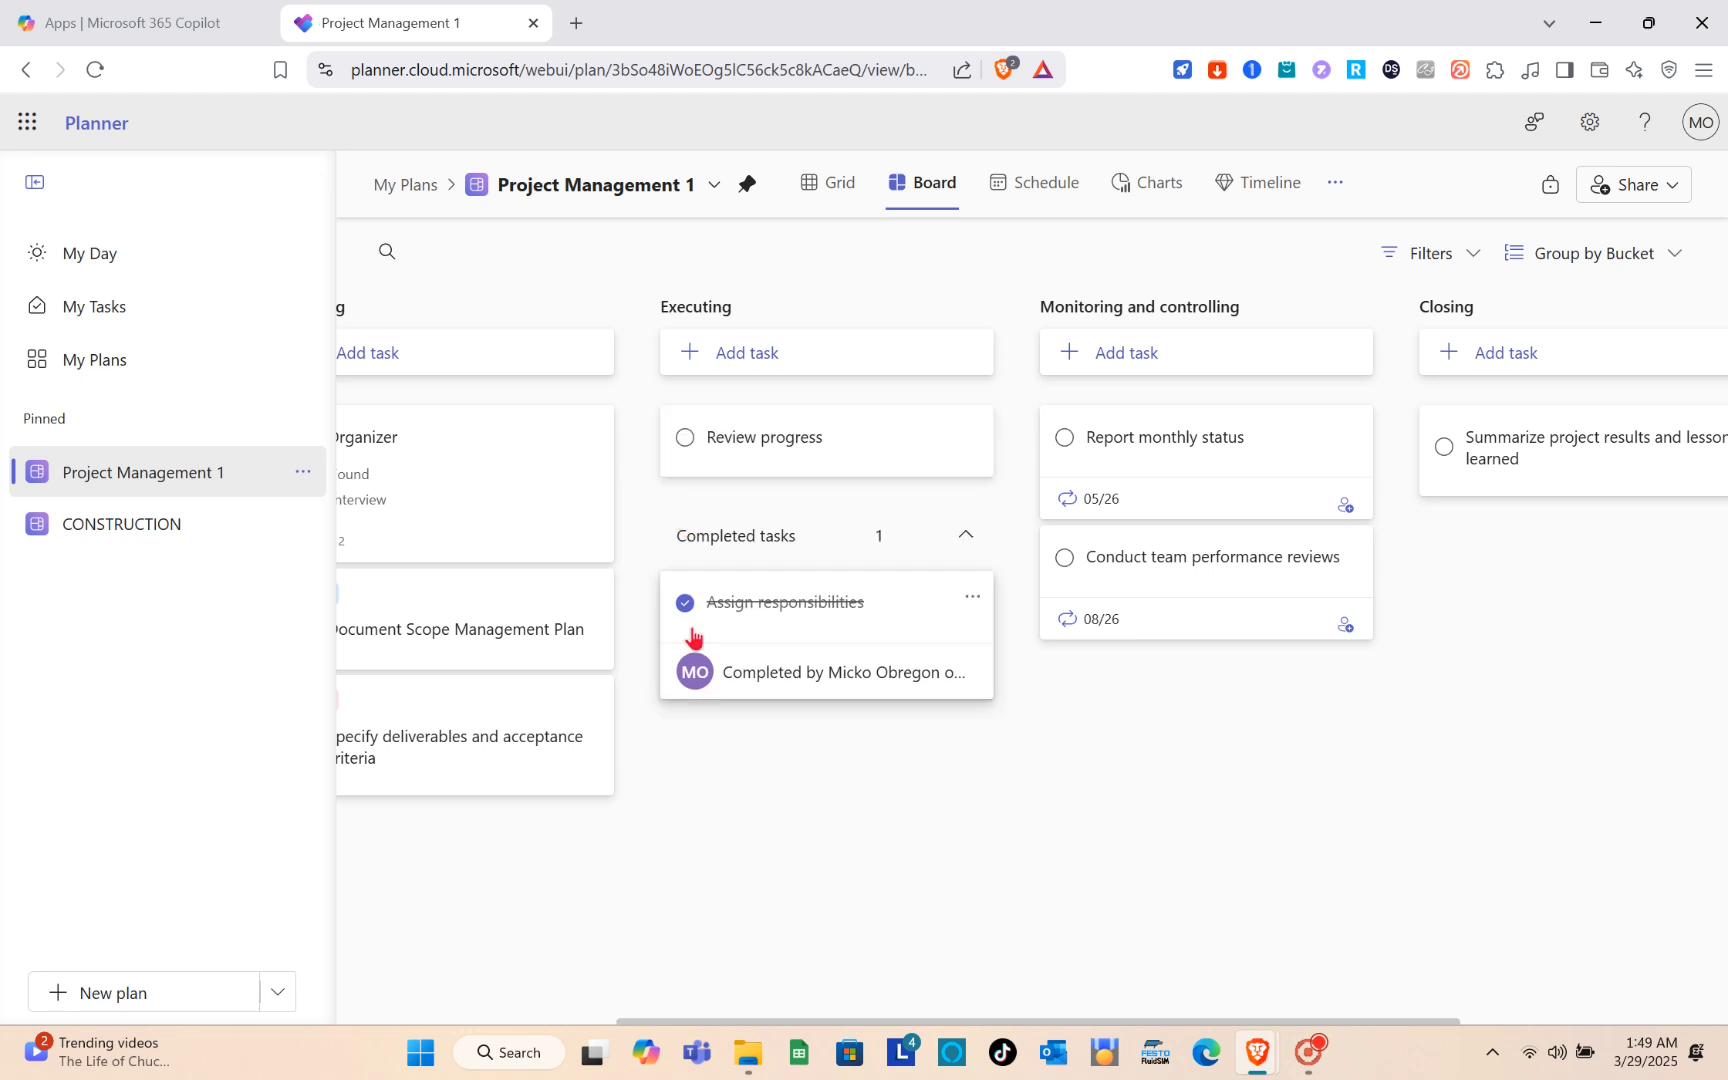
left_click(688, 667)
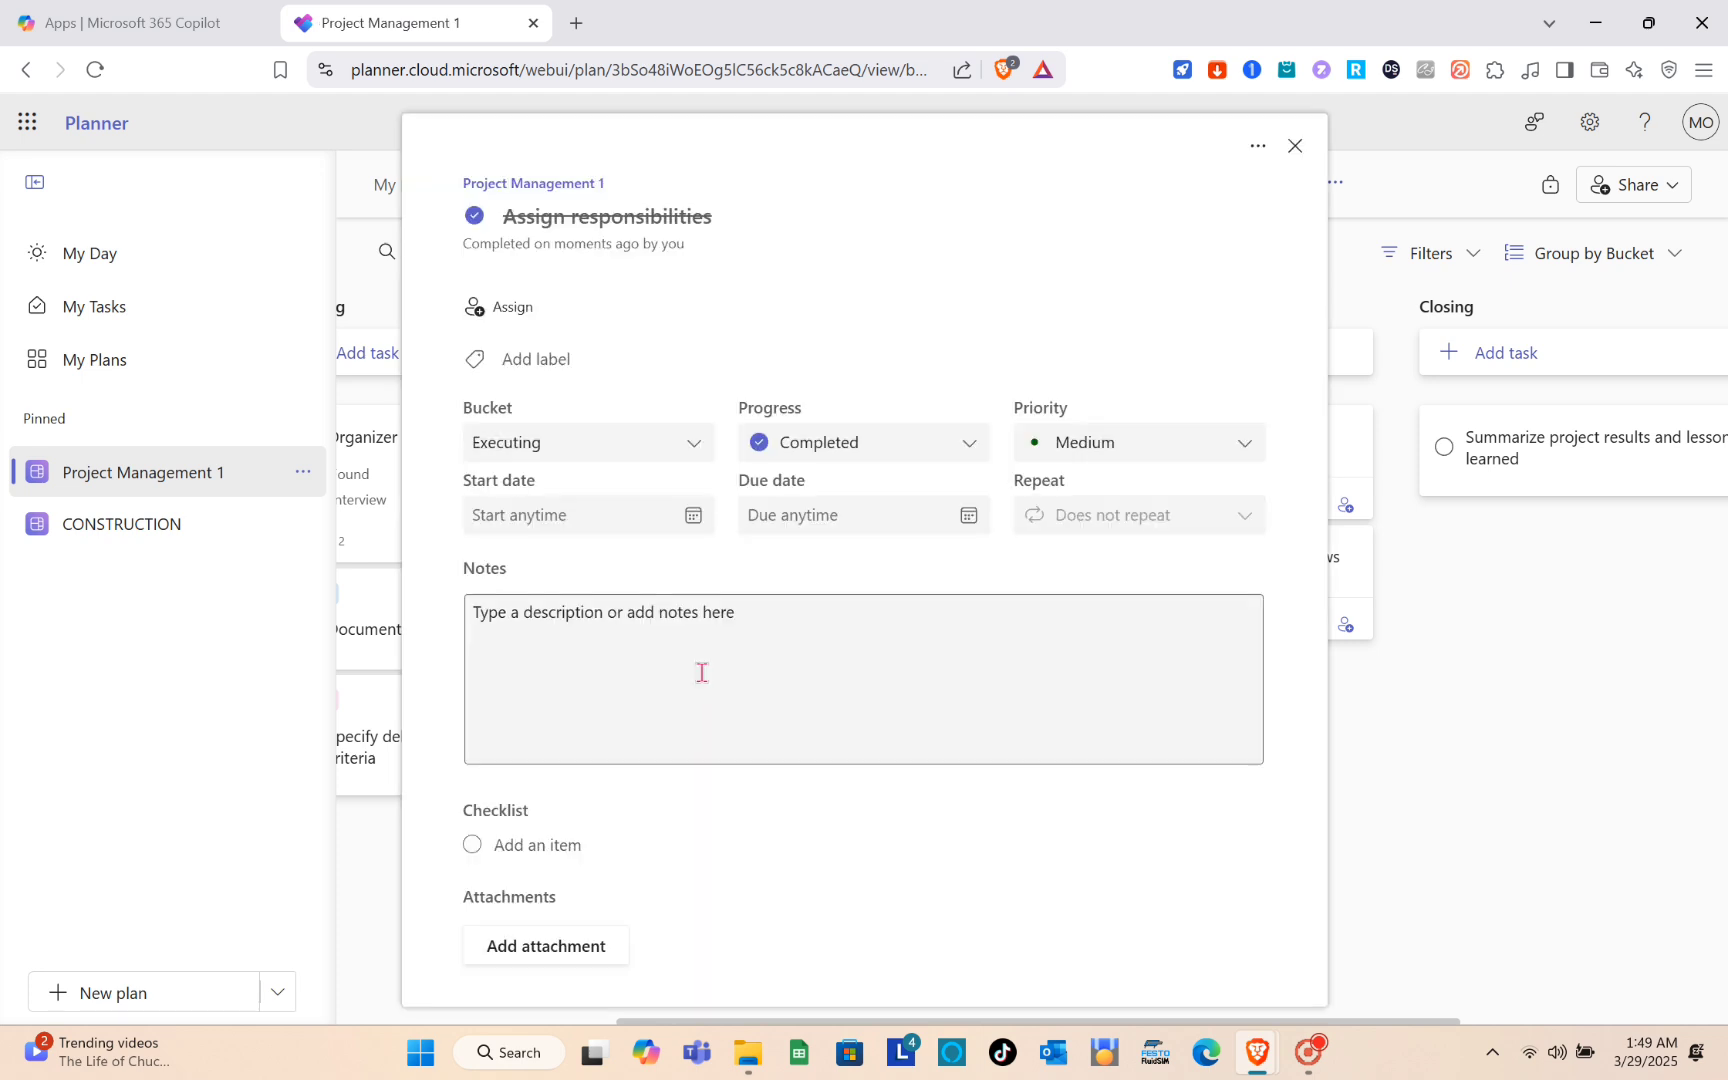
left_click(1294, 145)
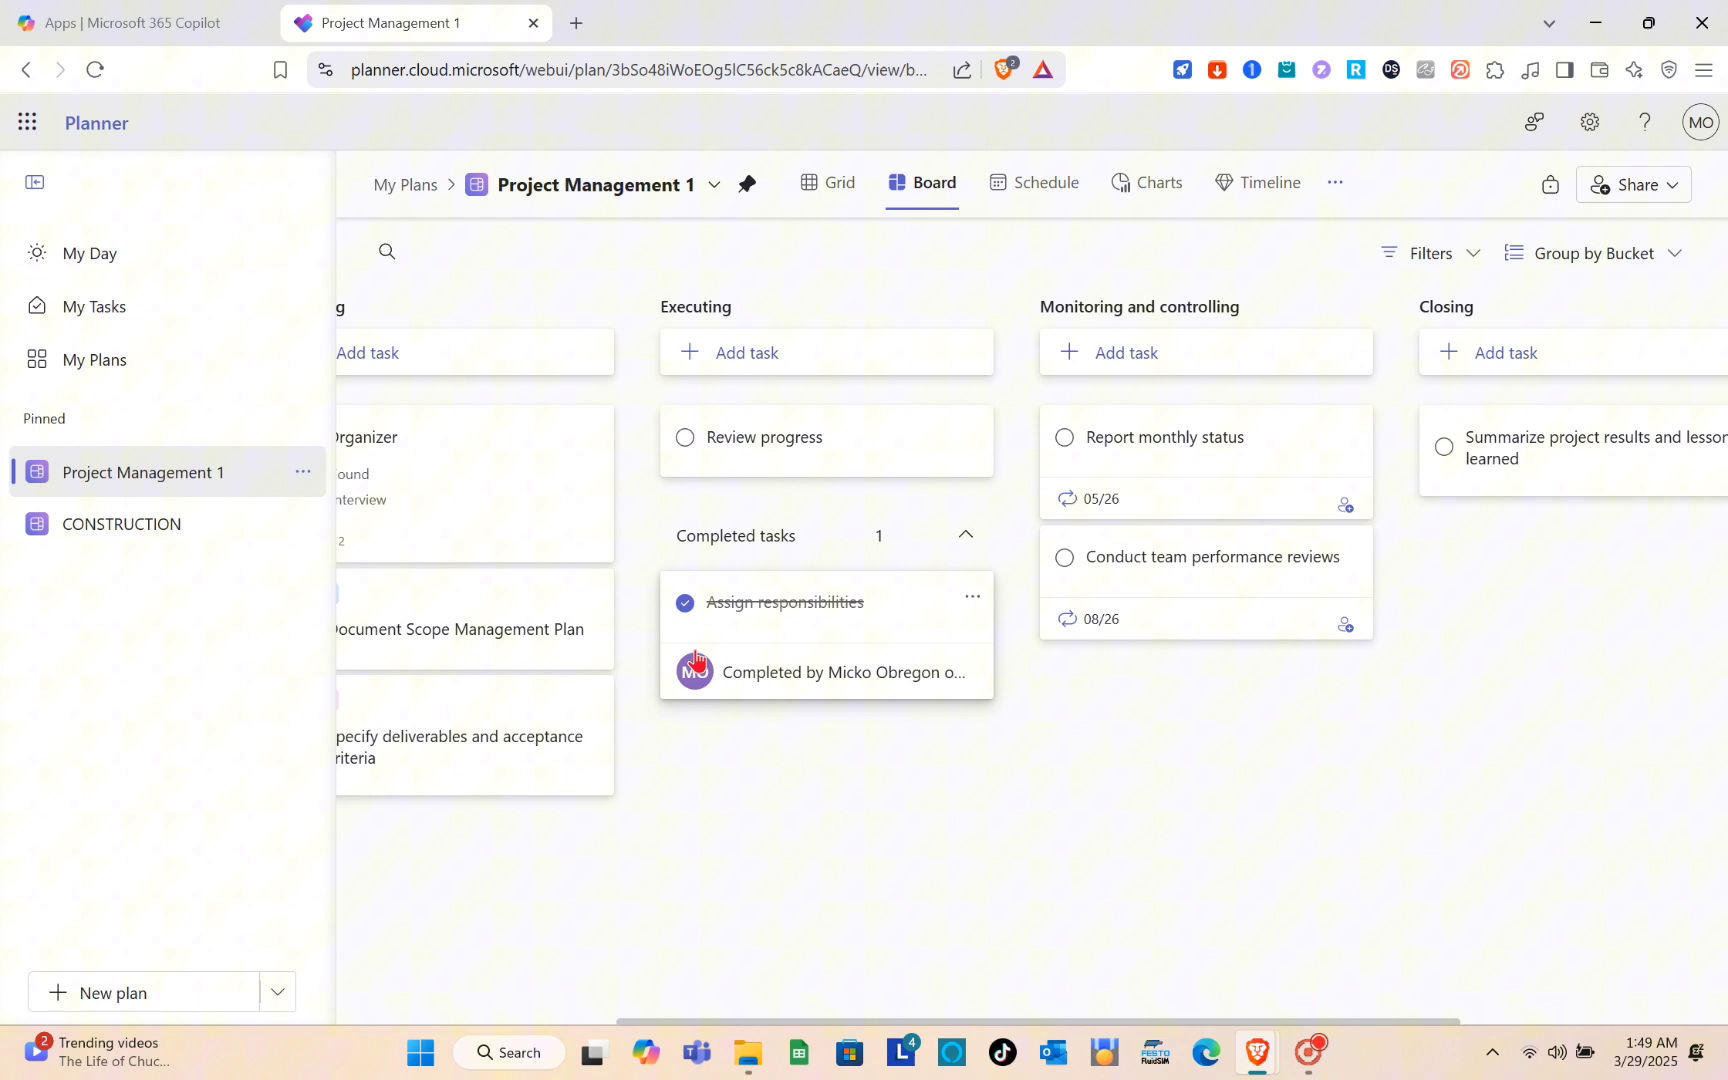
left_click(685, 602)
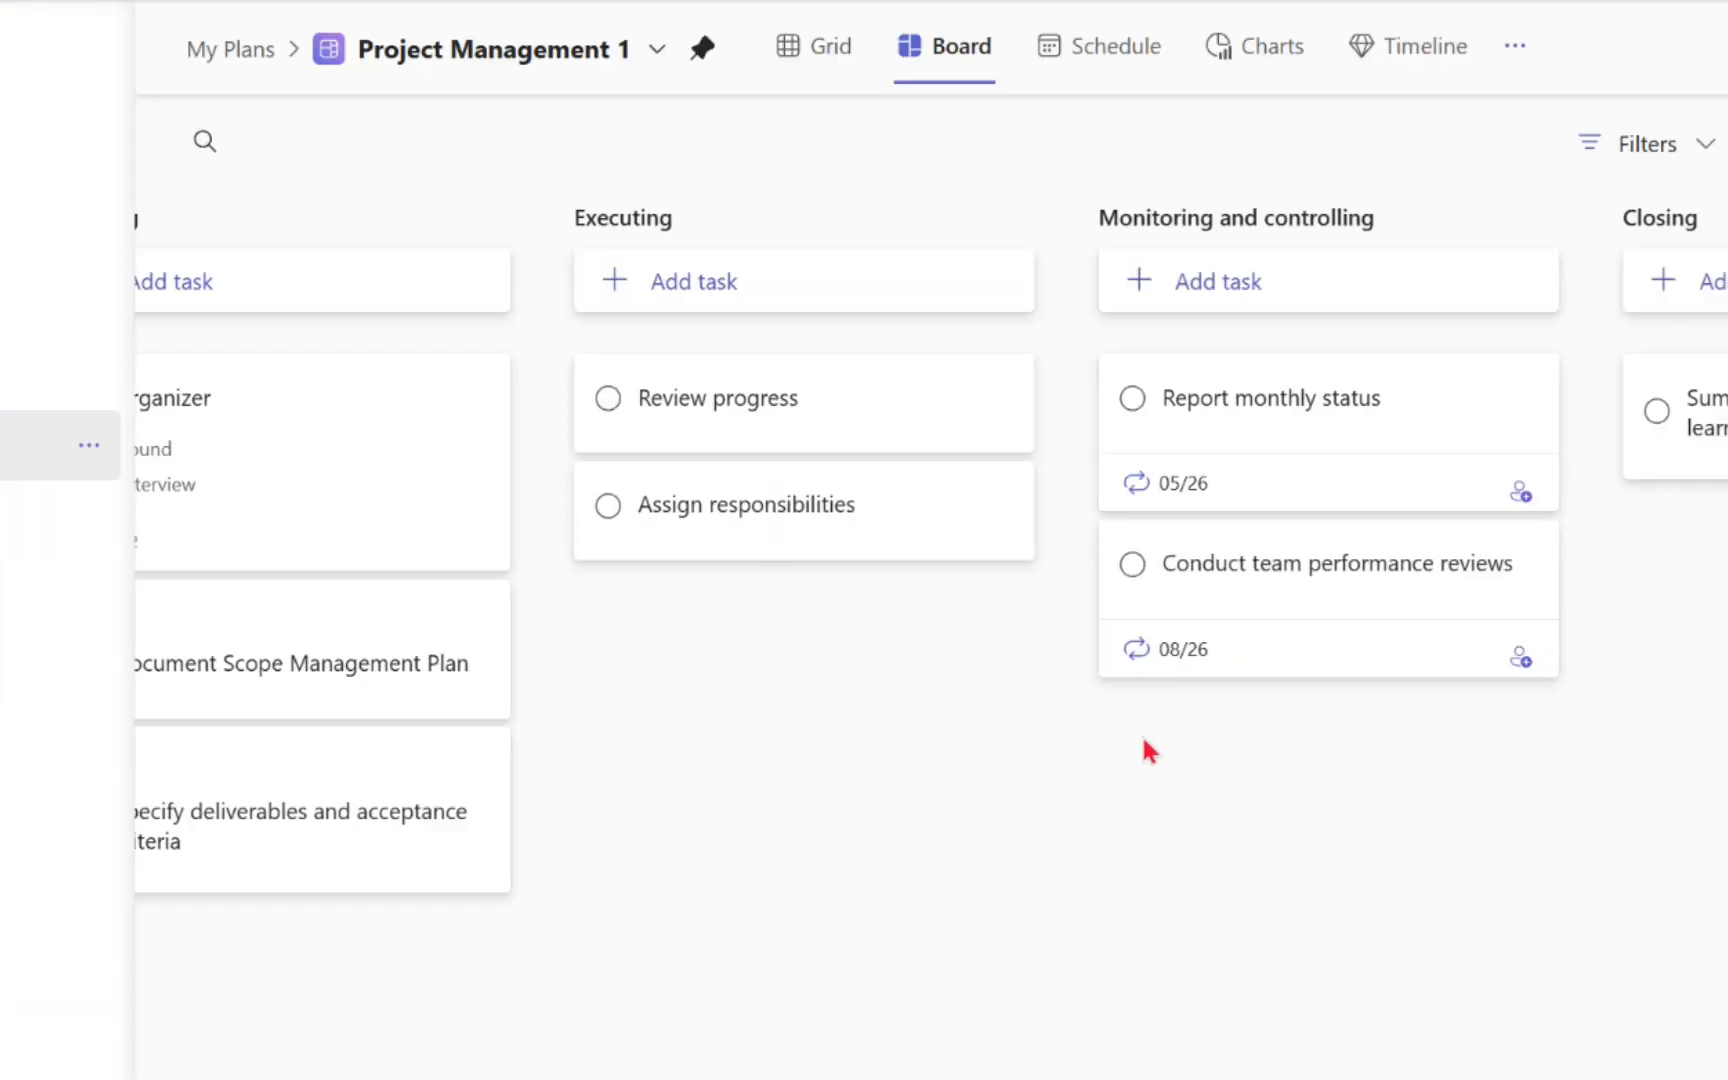
- Create a new bucket named 'Finalizing' at the right end of the board
scroll(1070, 660, "right", 3)
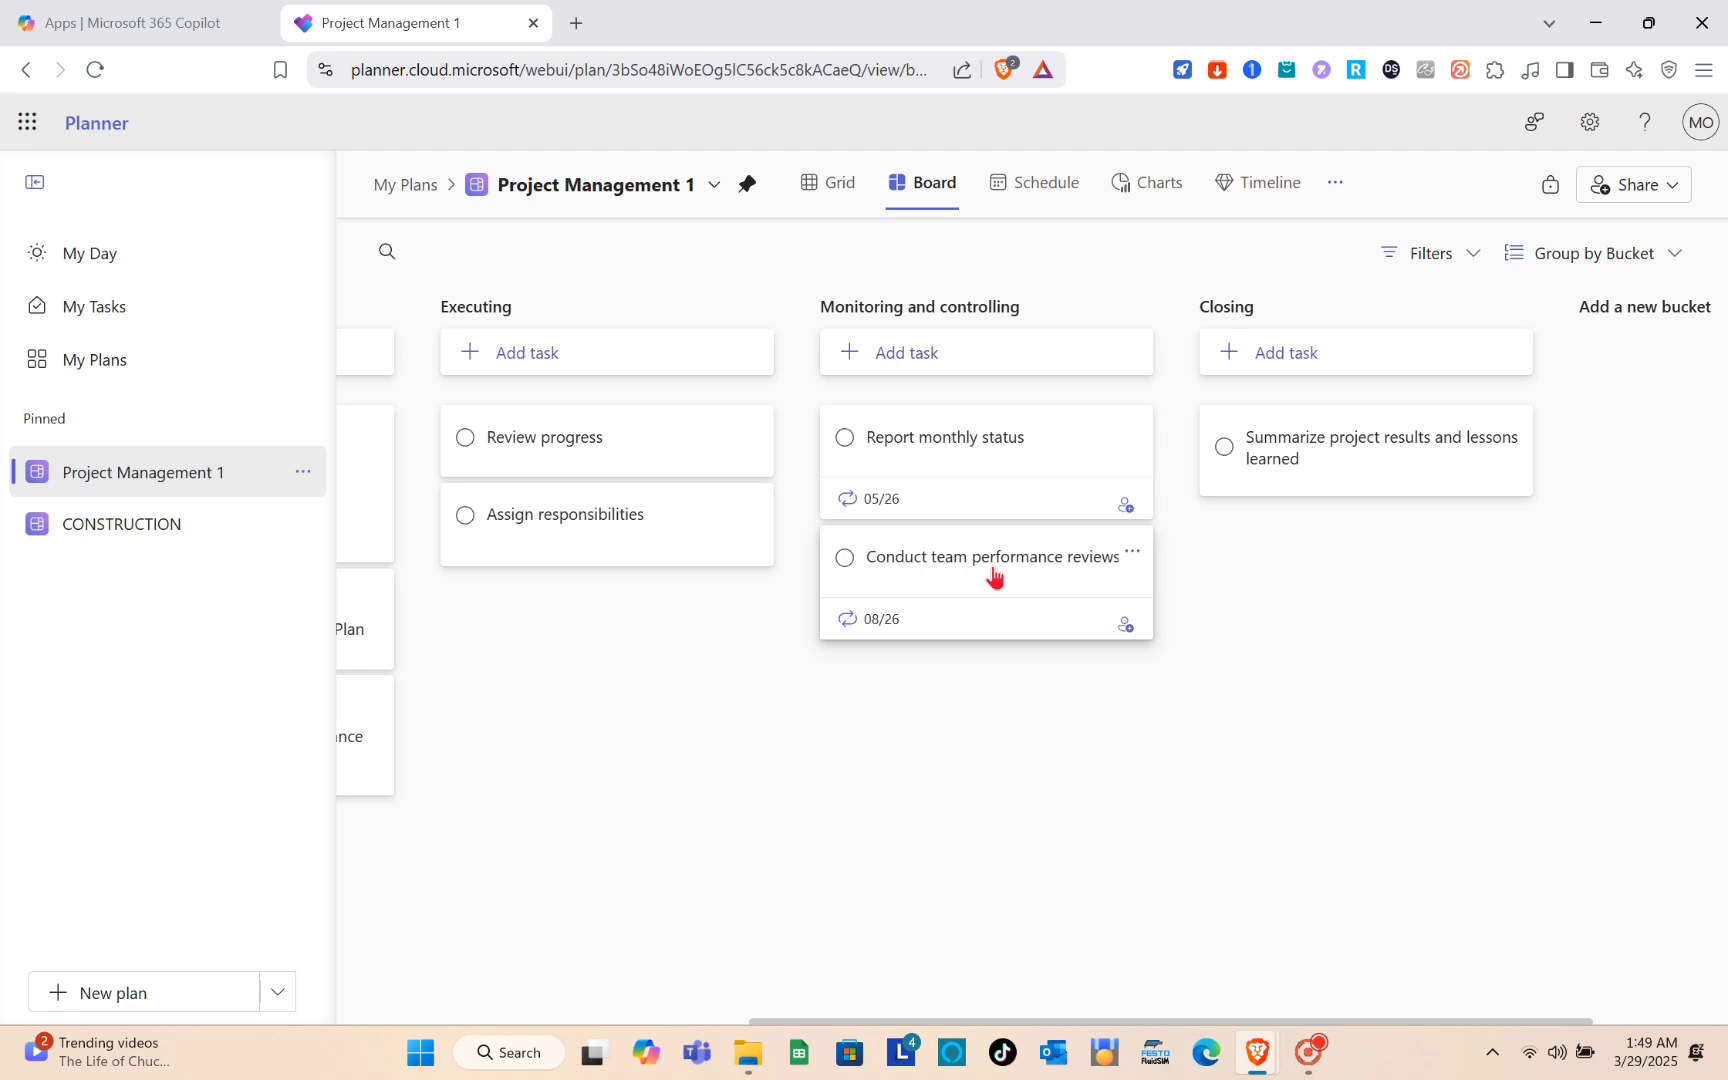
scroll(1381, 721, "right", 2)
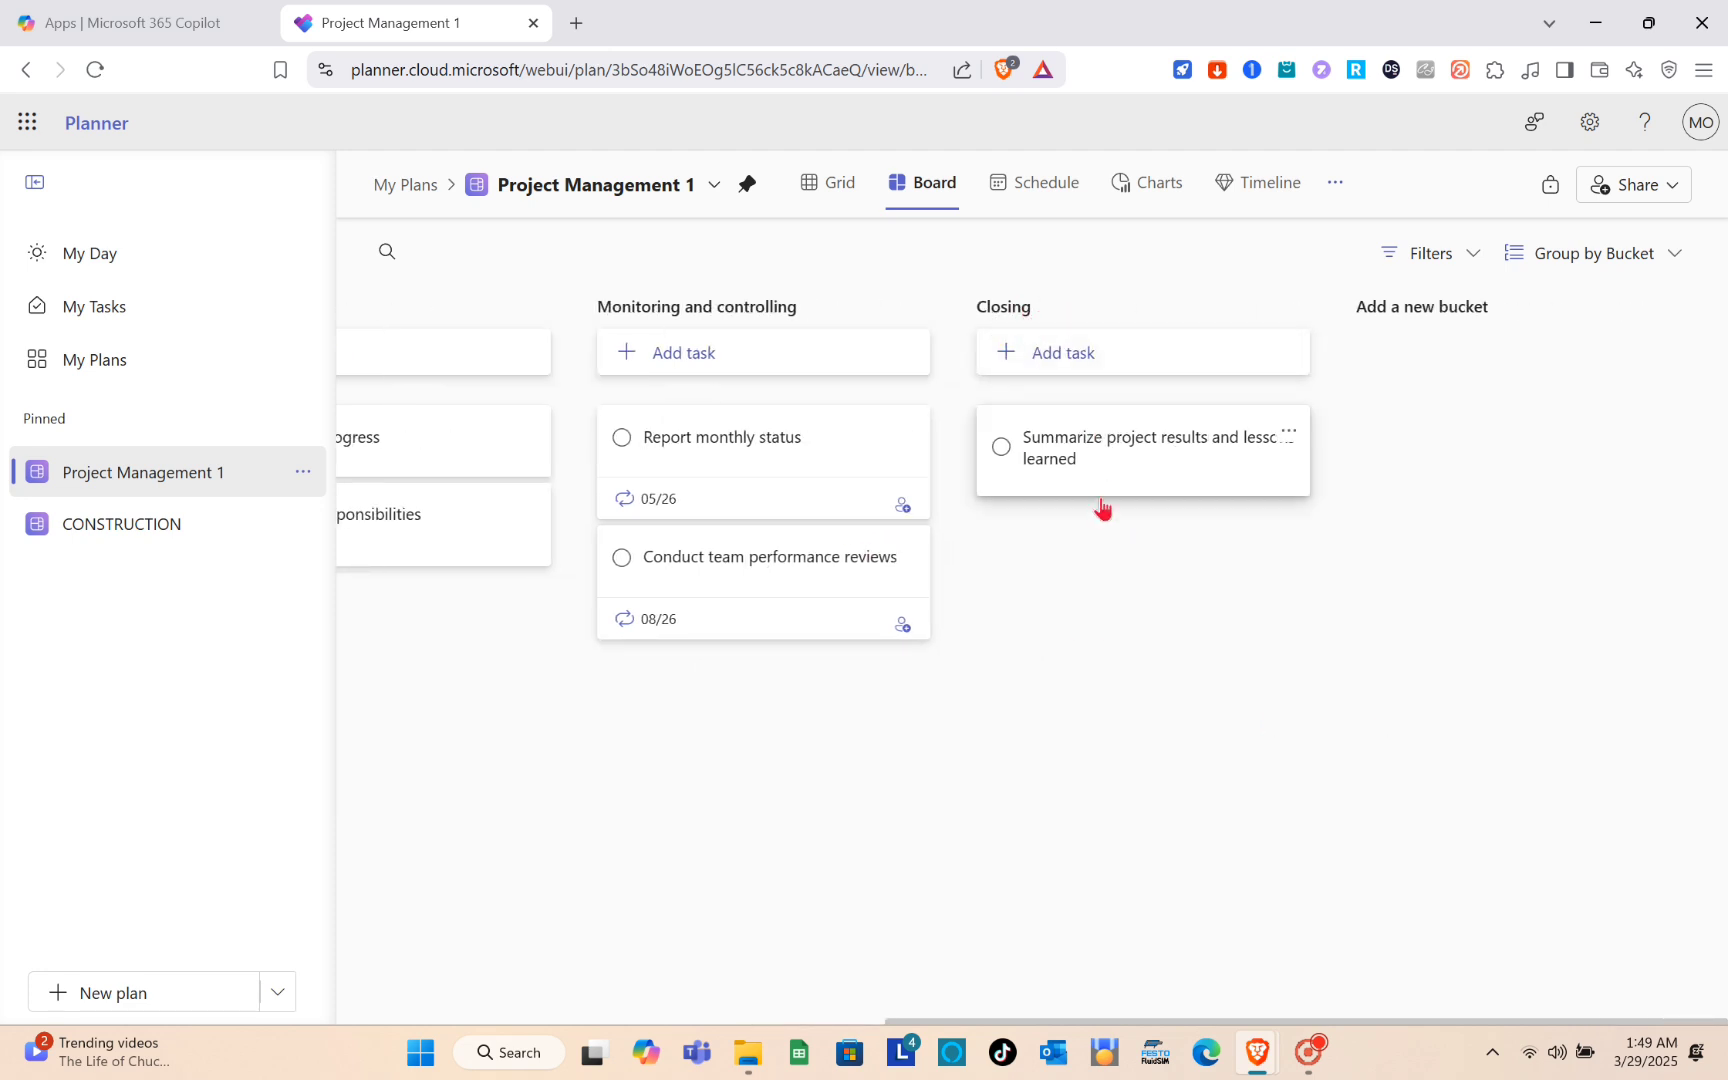
left_click(1427, 312)
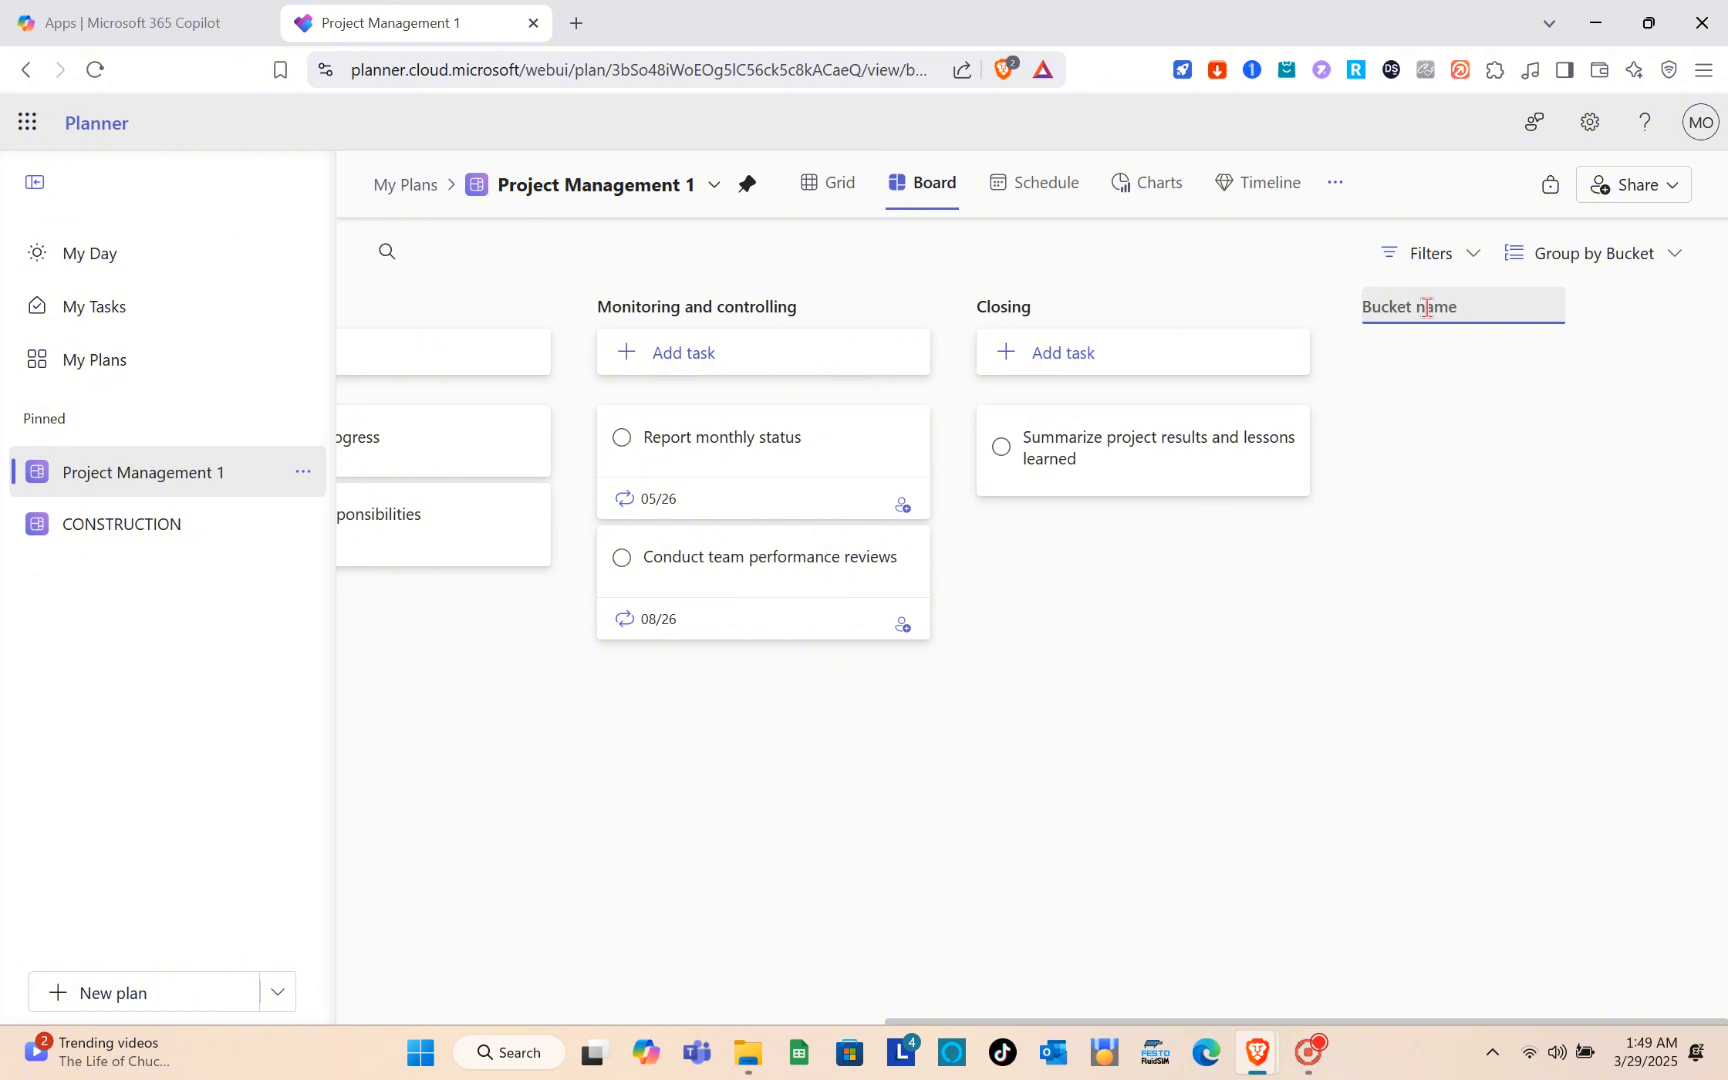
type("Fi")
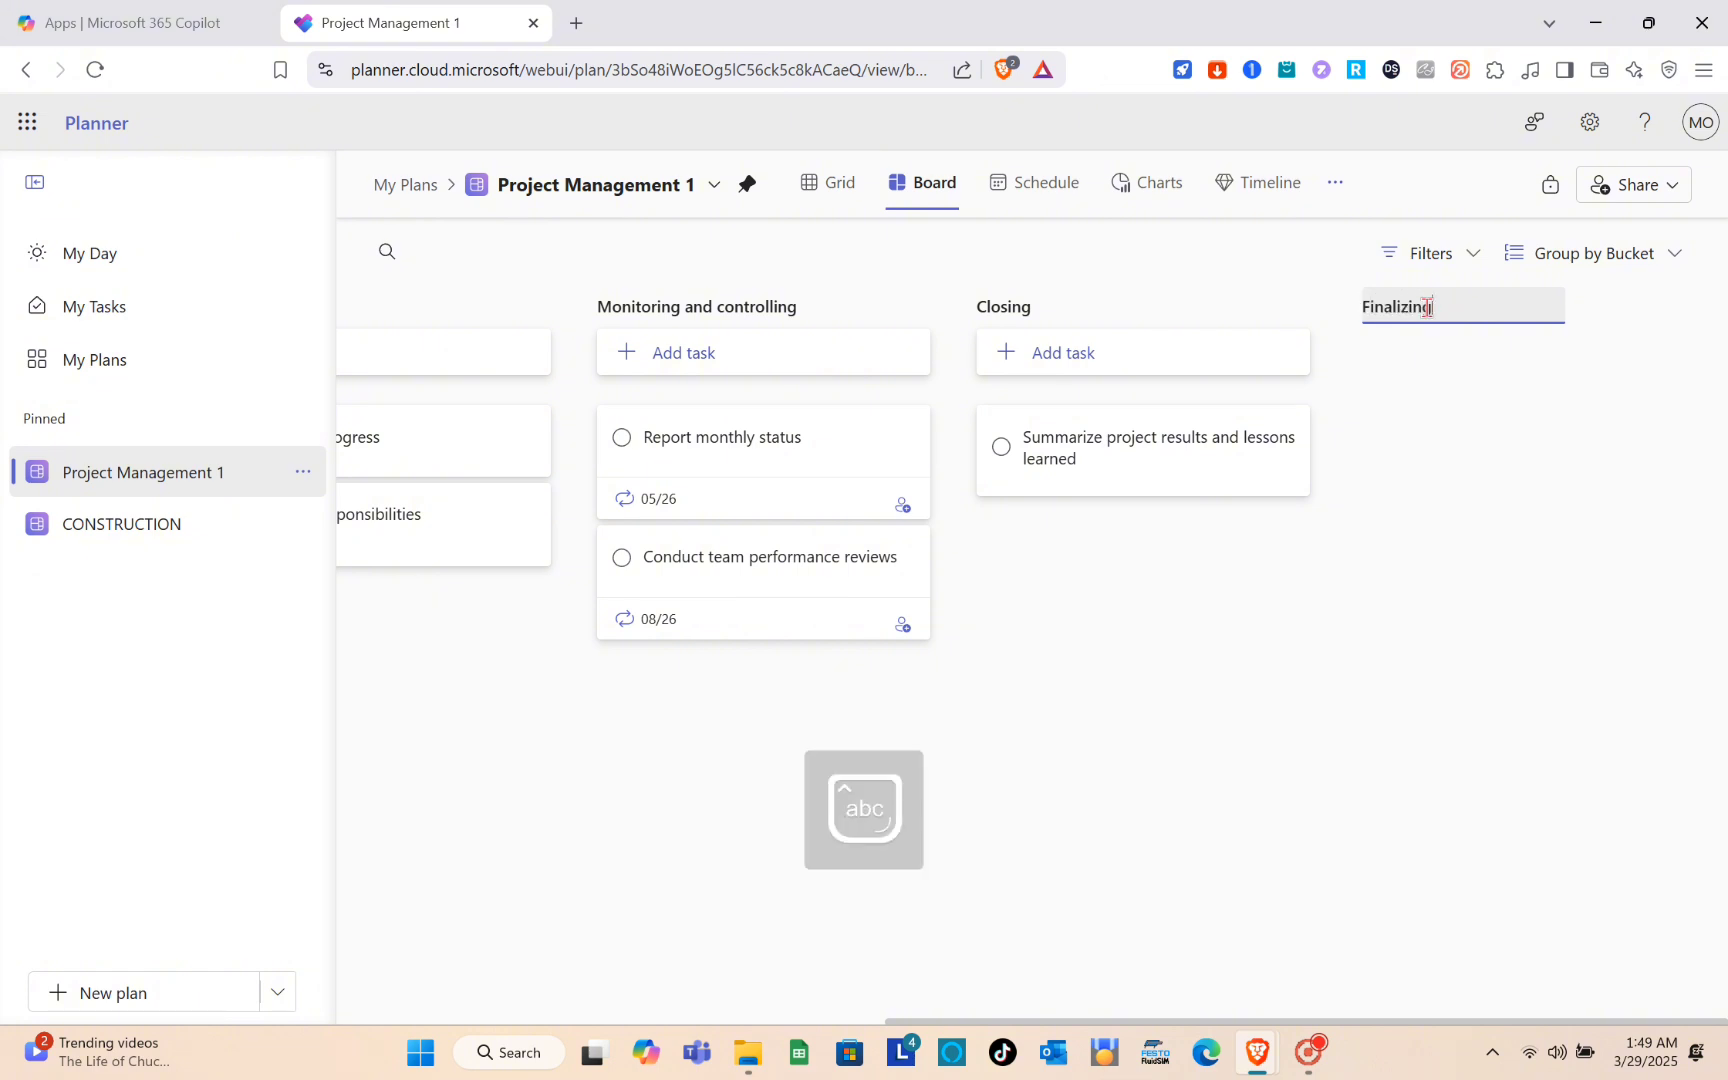
type("nalizing")
key("Return")
- Add an 'Exact Date' task to the Finalizing bucket
left_click(1433, 358)
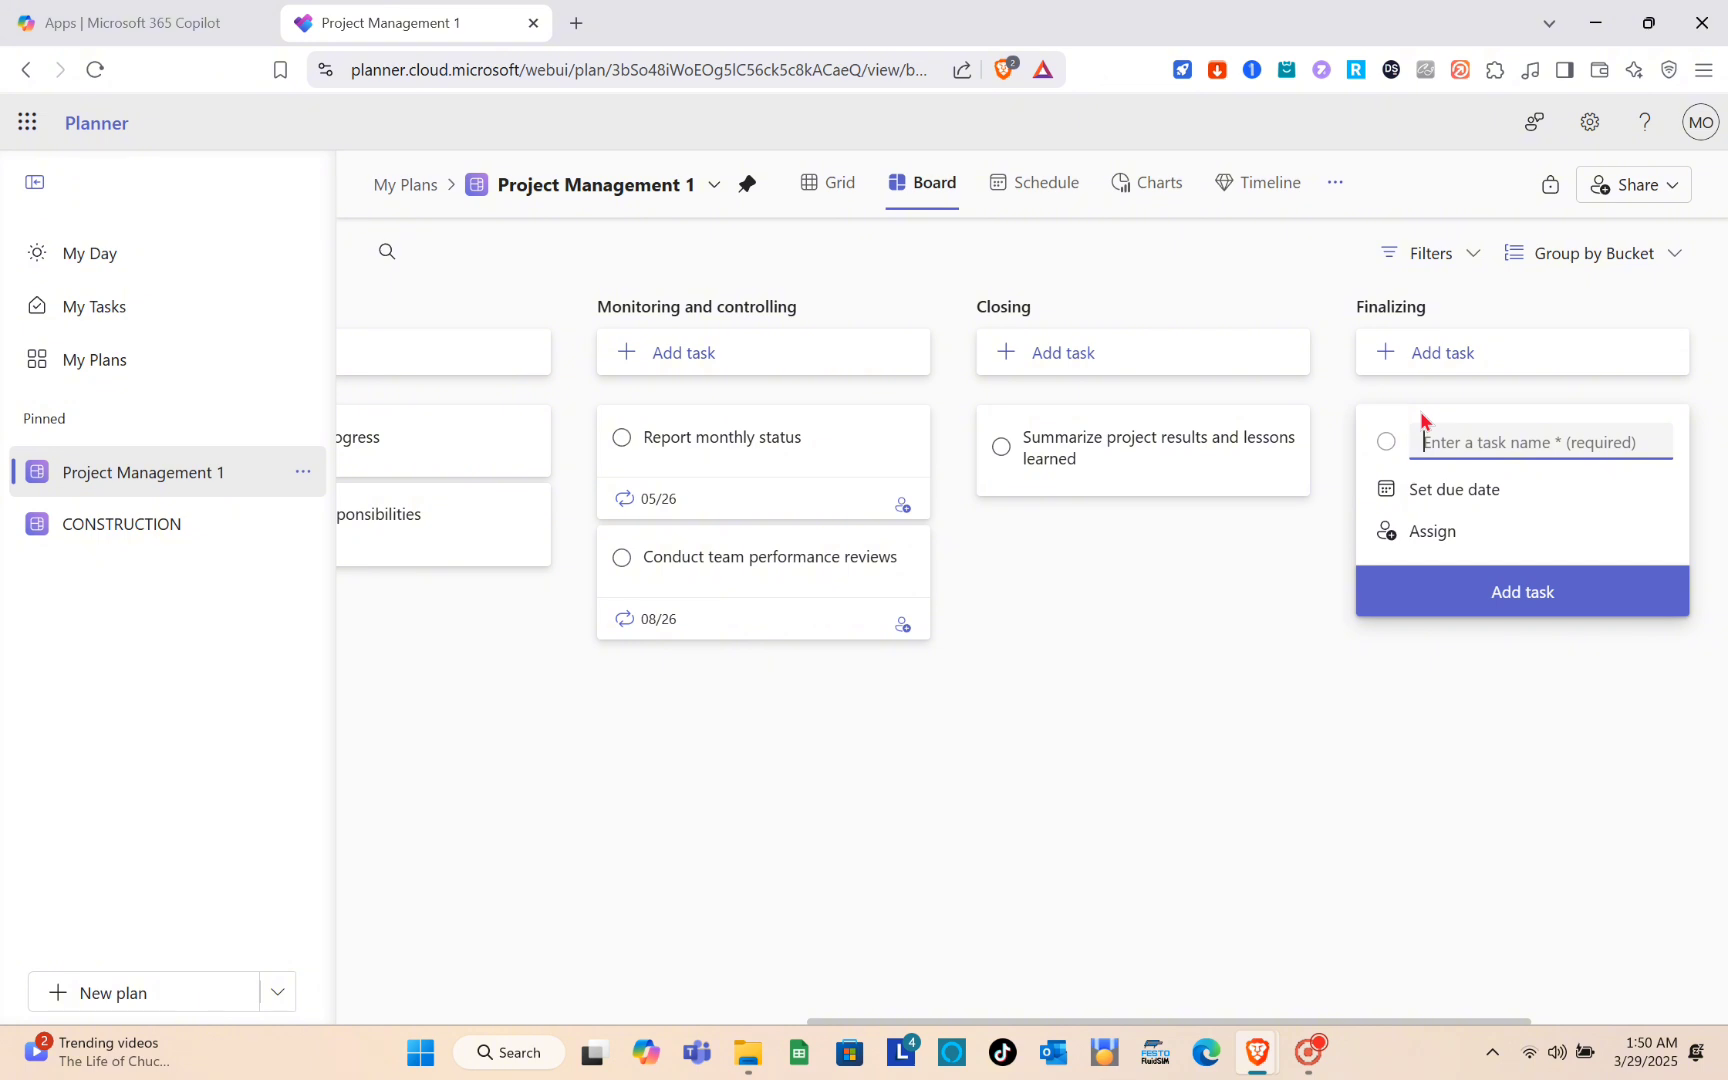
type("Ecat Dt")
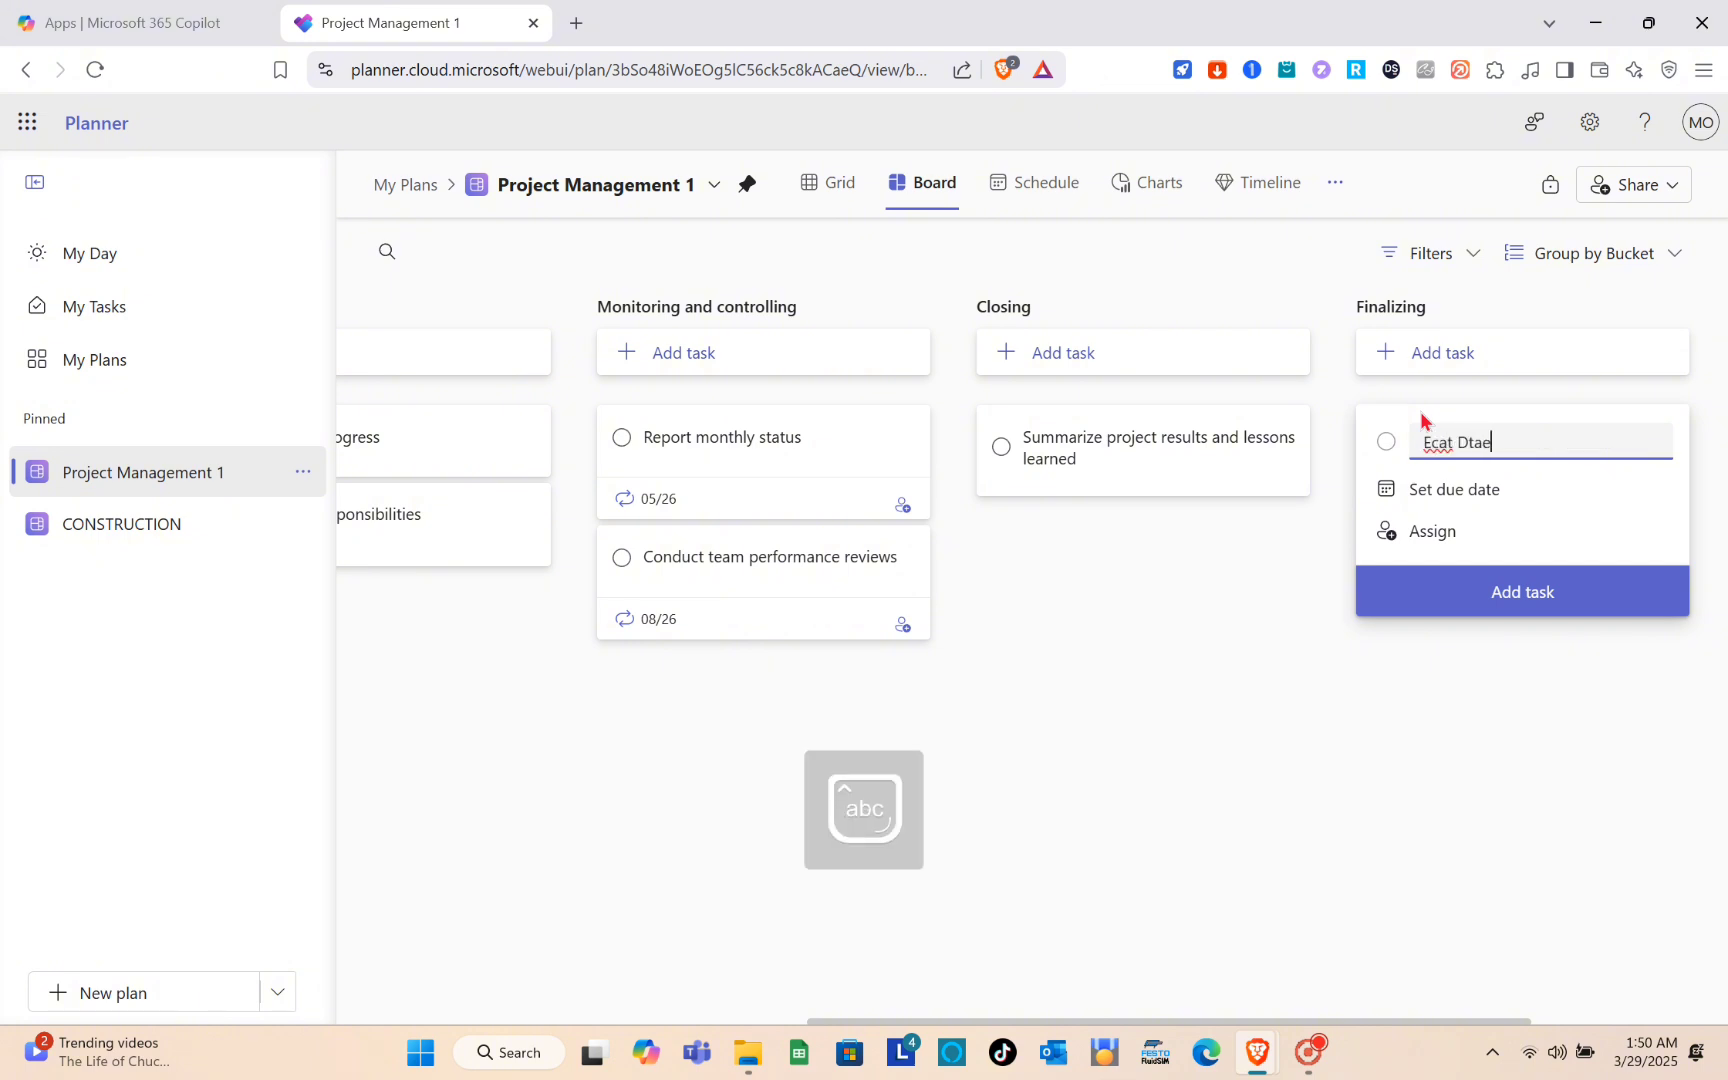
type("a")
key("ctrl+a")
key("BackSpace")
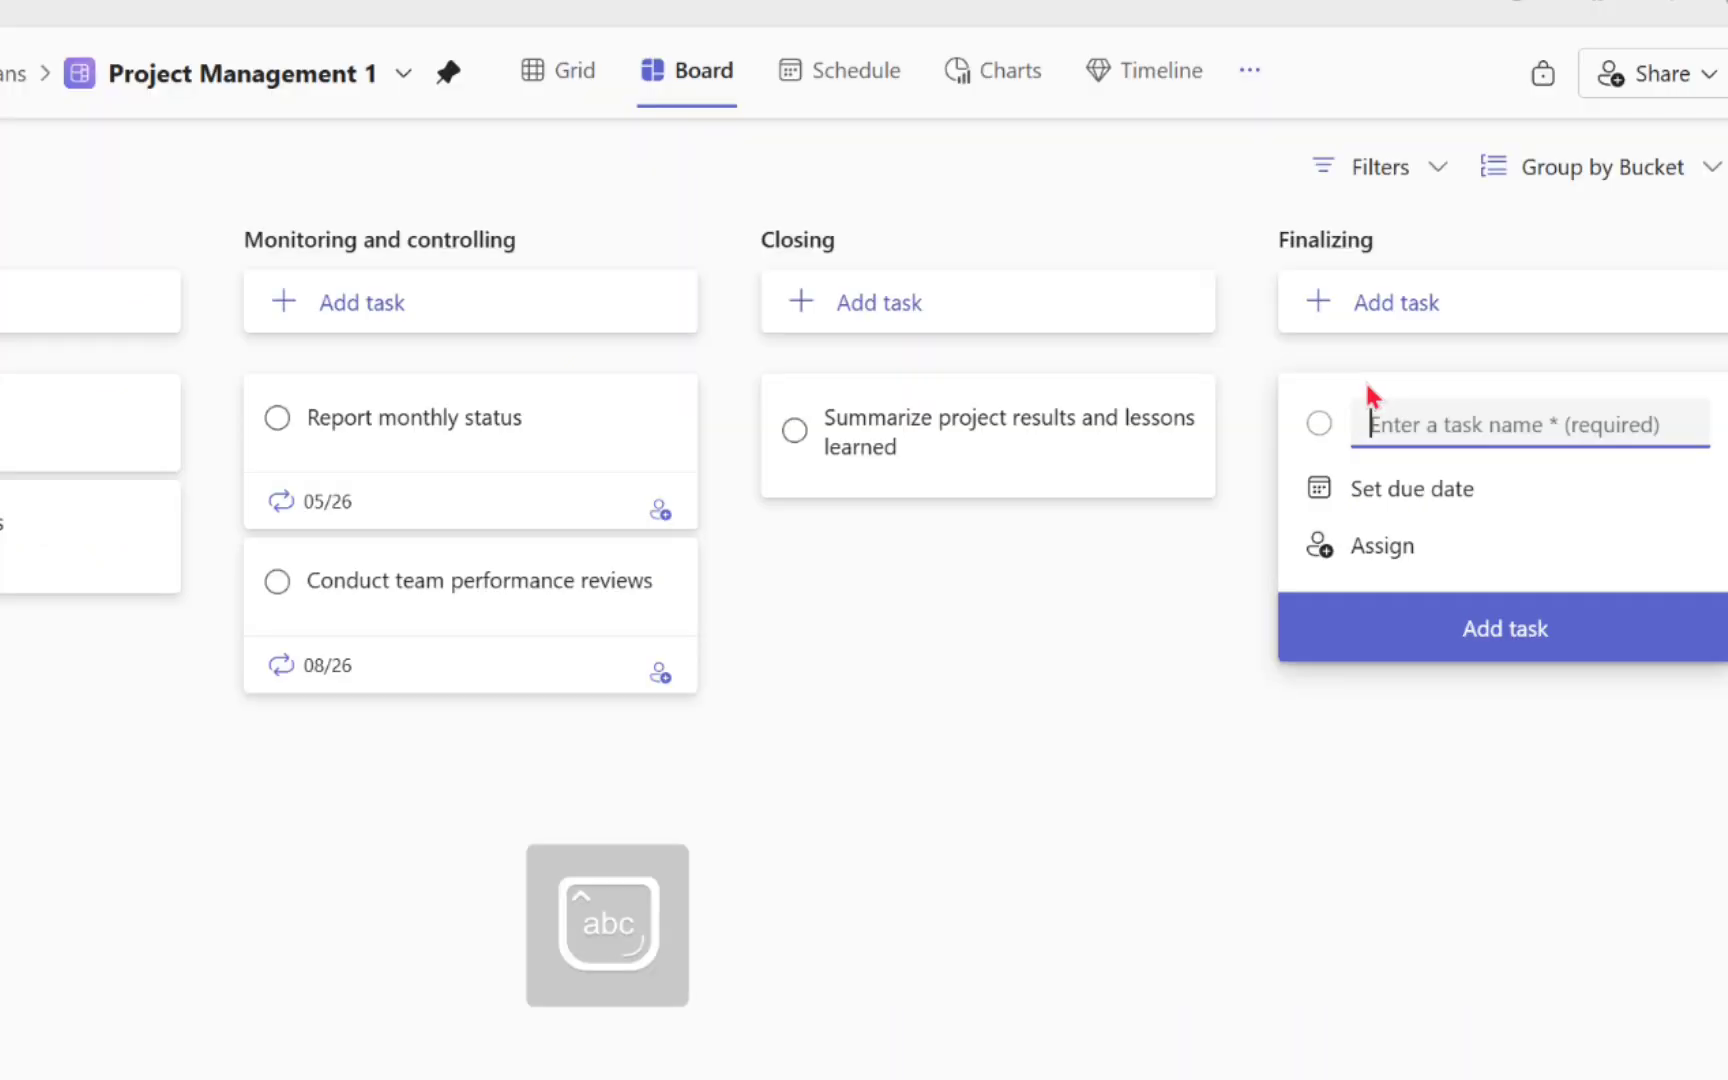
type("Exact Dtae")
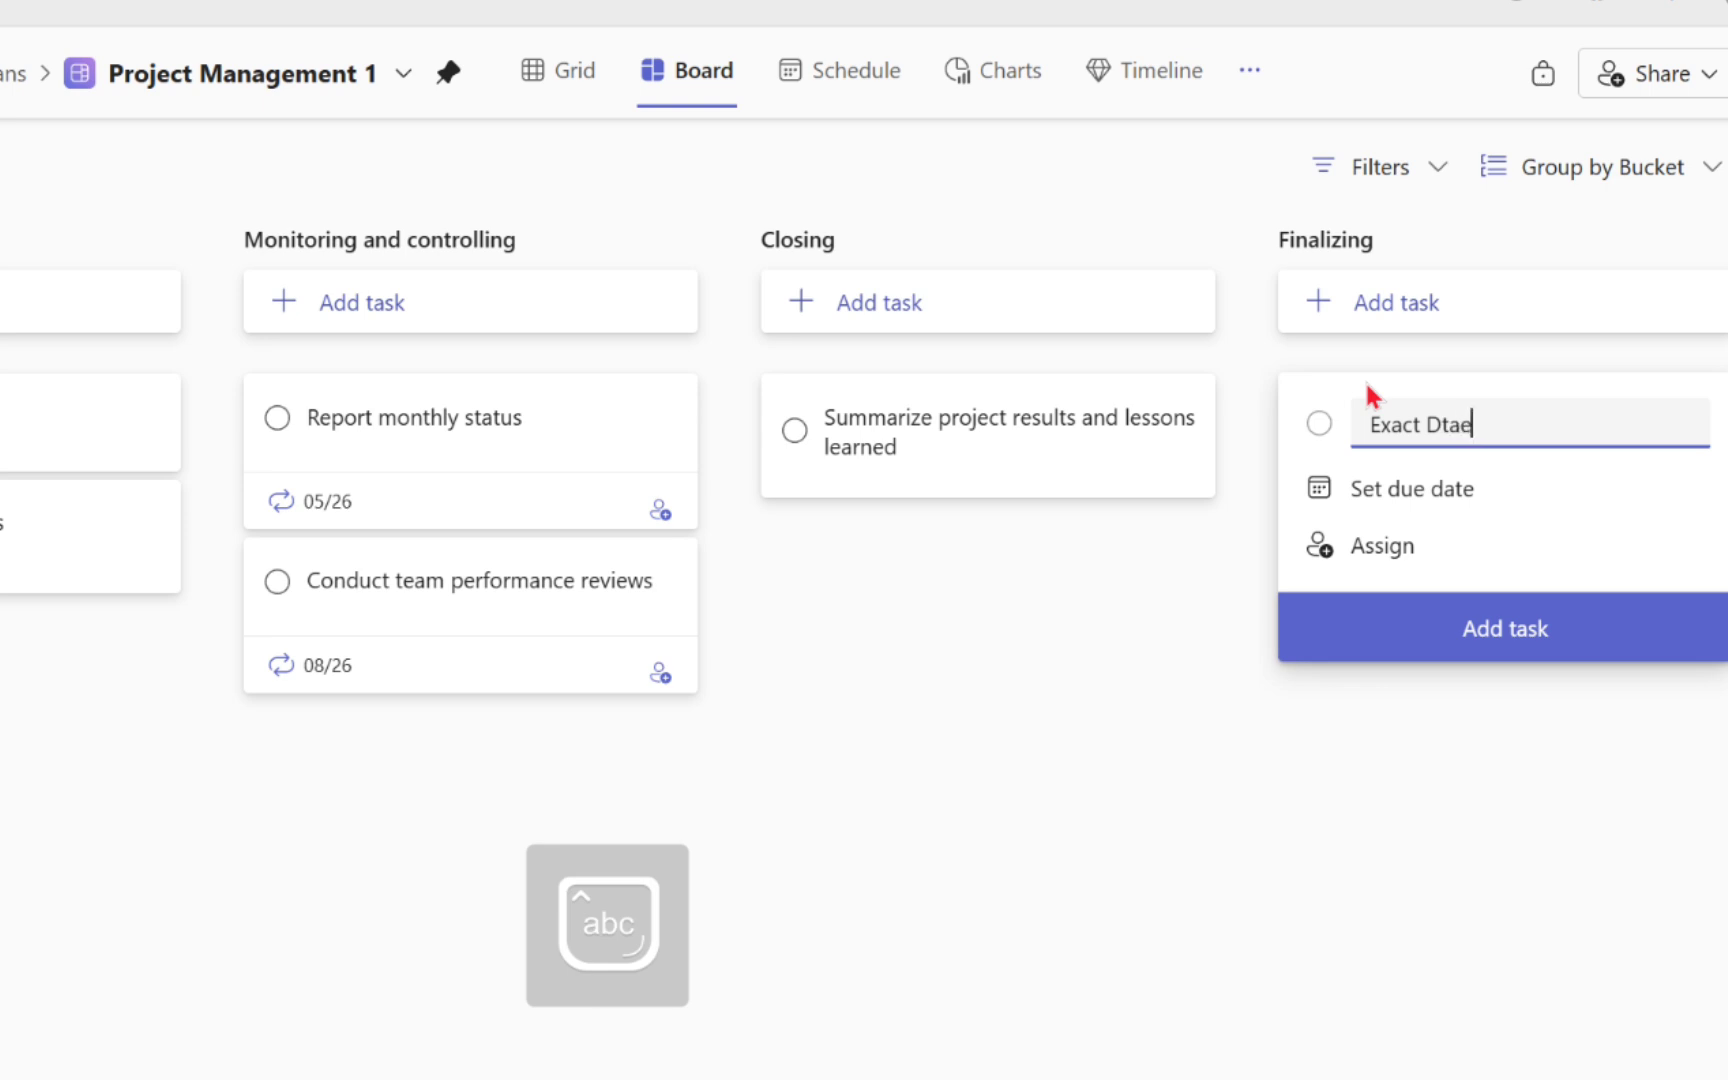
key("BackSpace")
key("BackSpace")
key("BackSpace")
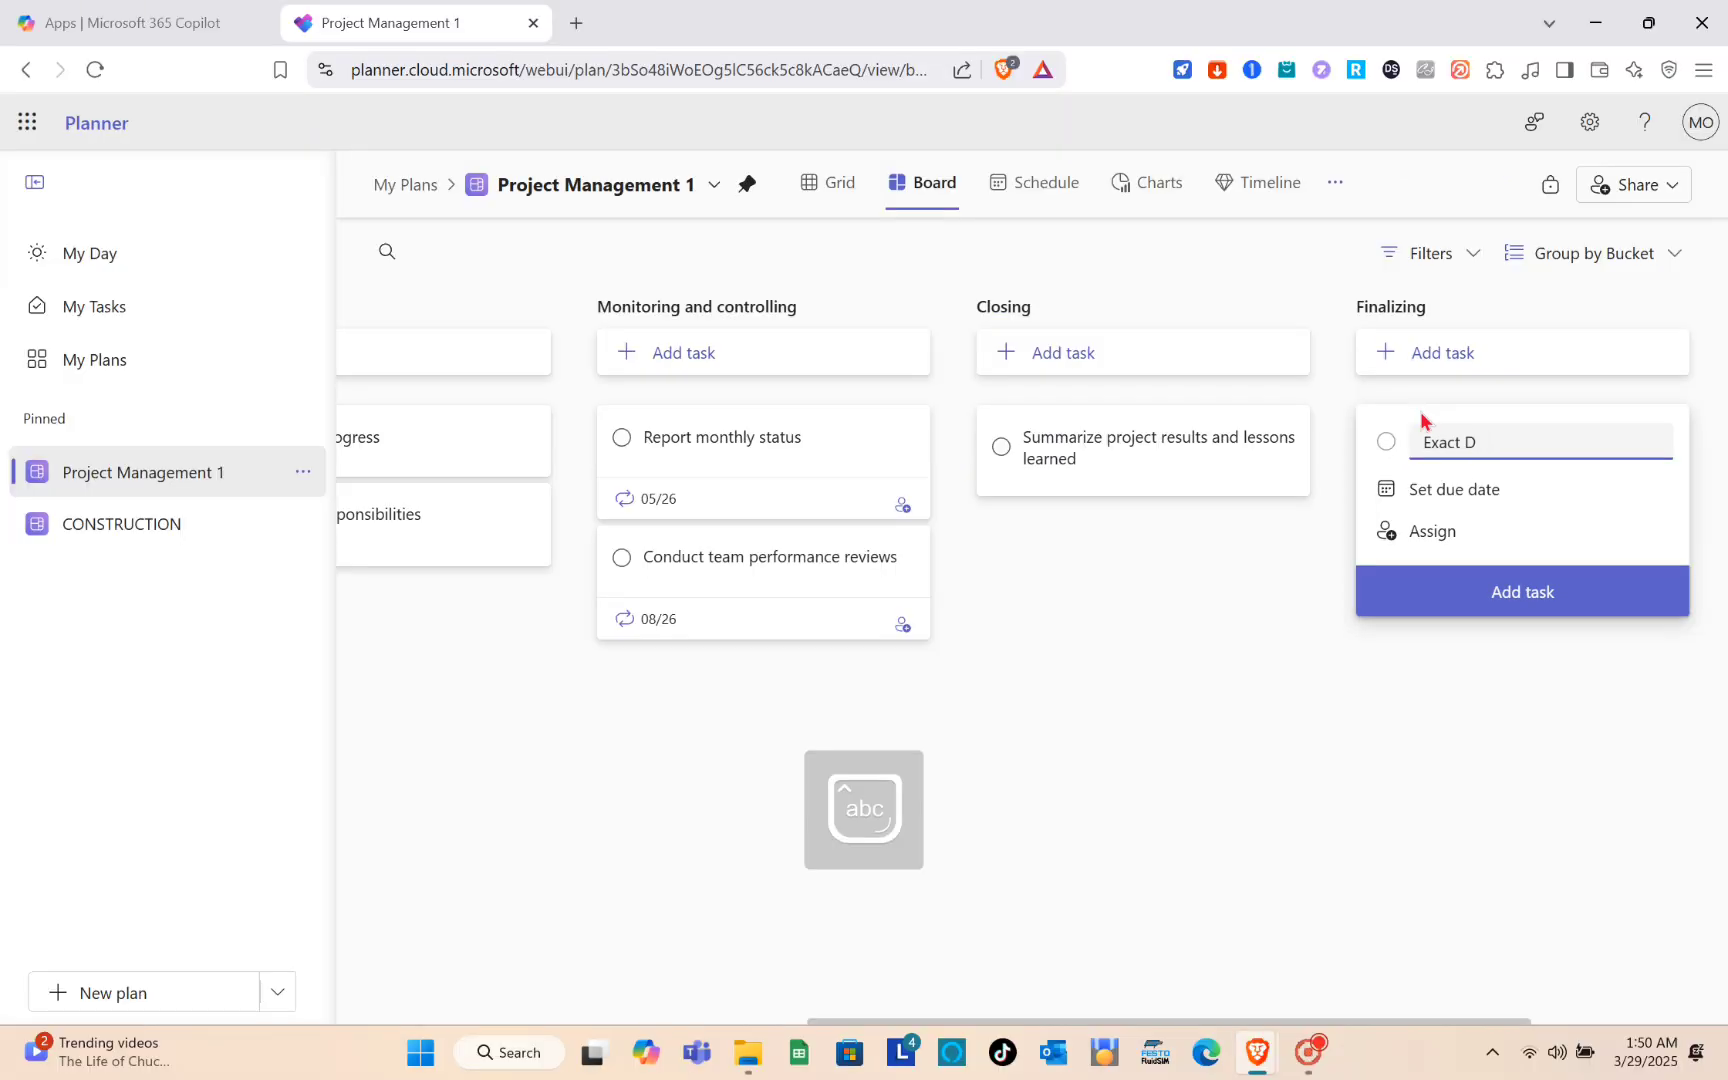
left_click(1514, 592)
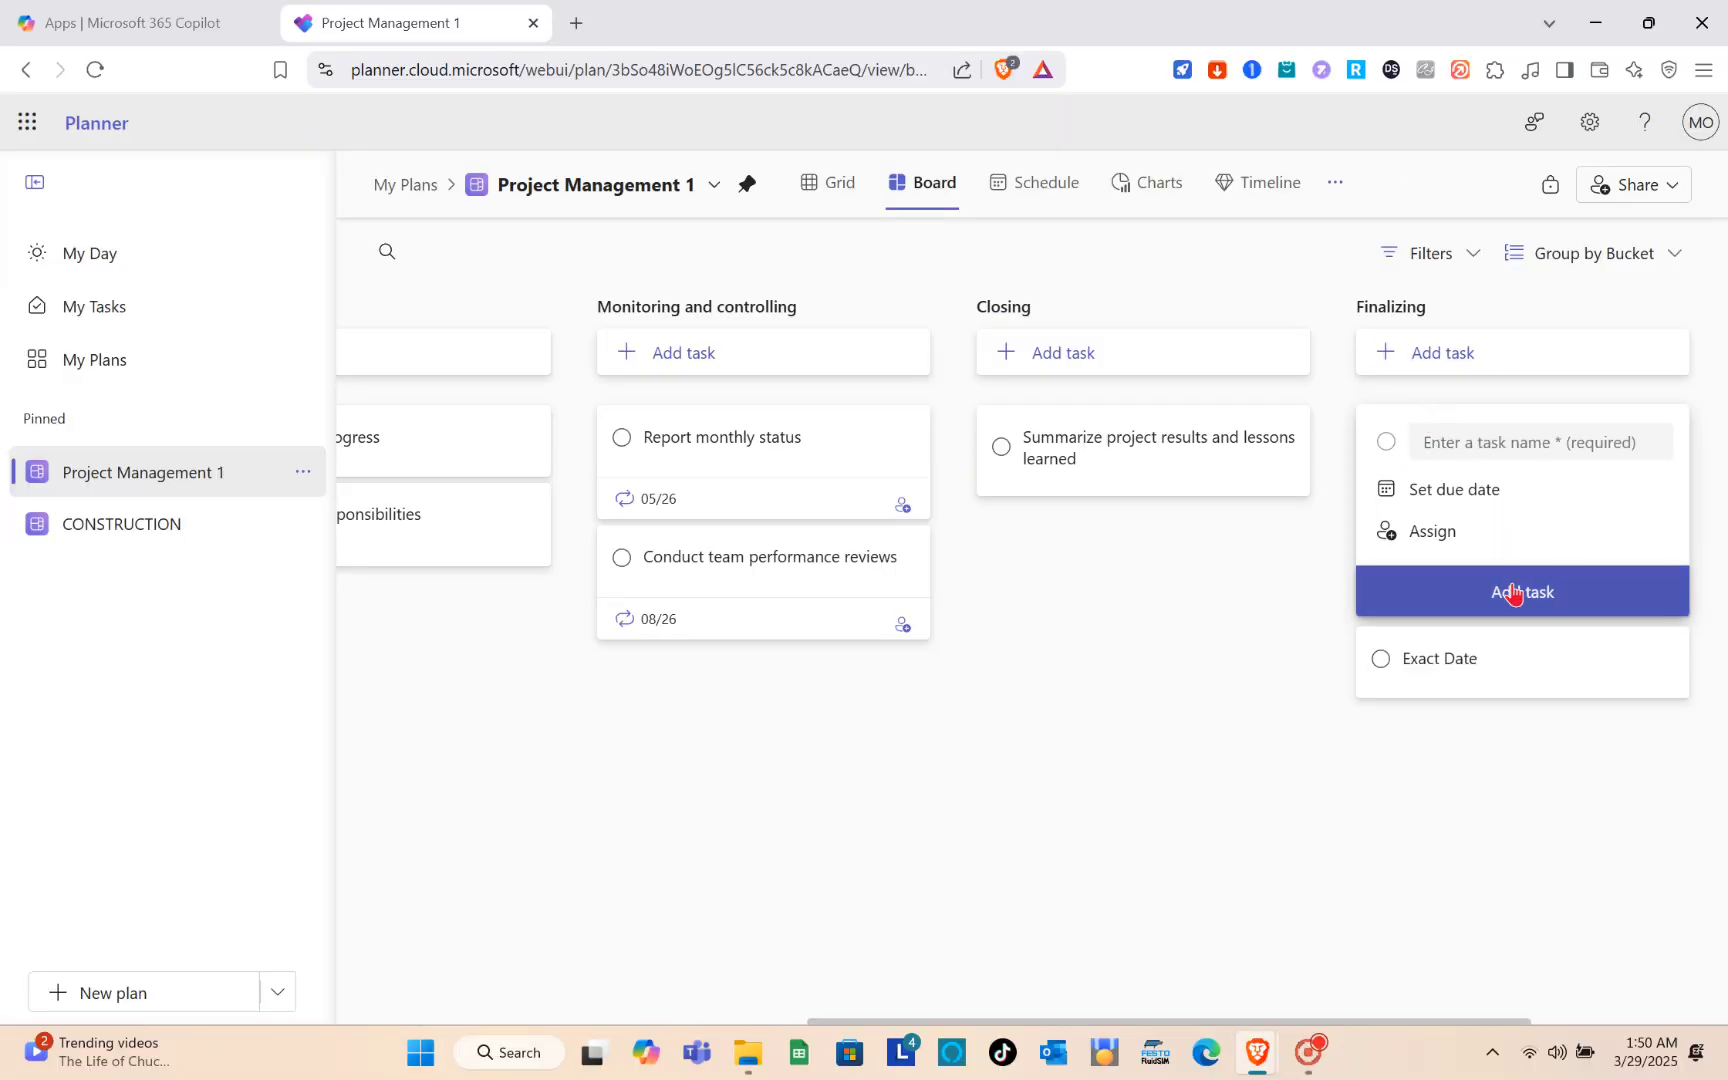
left_click(1362, 752)
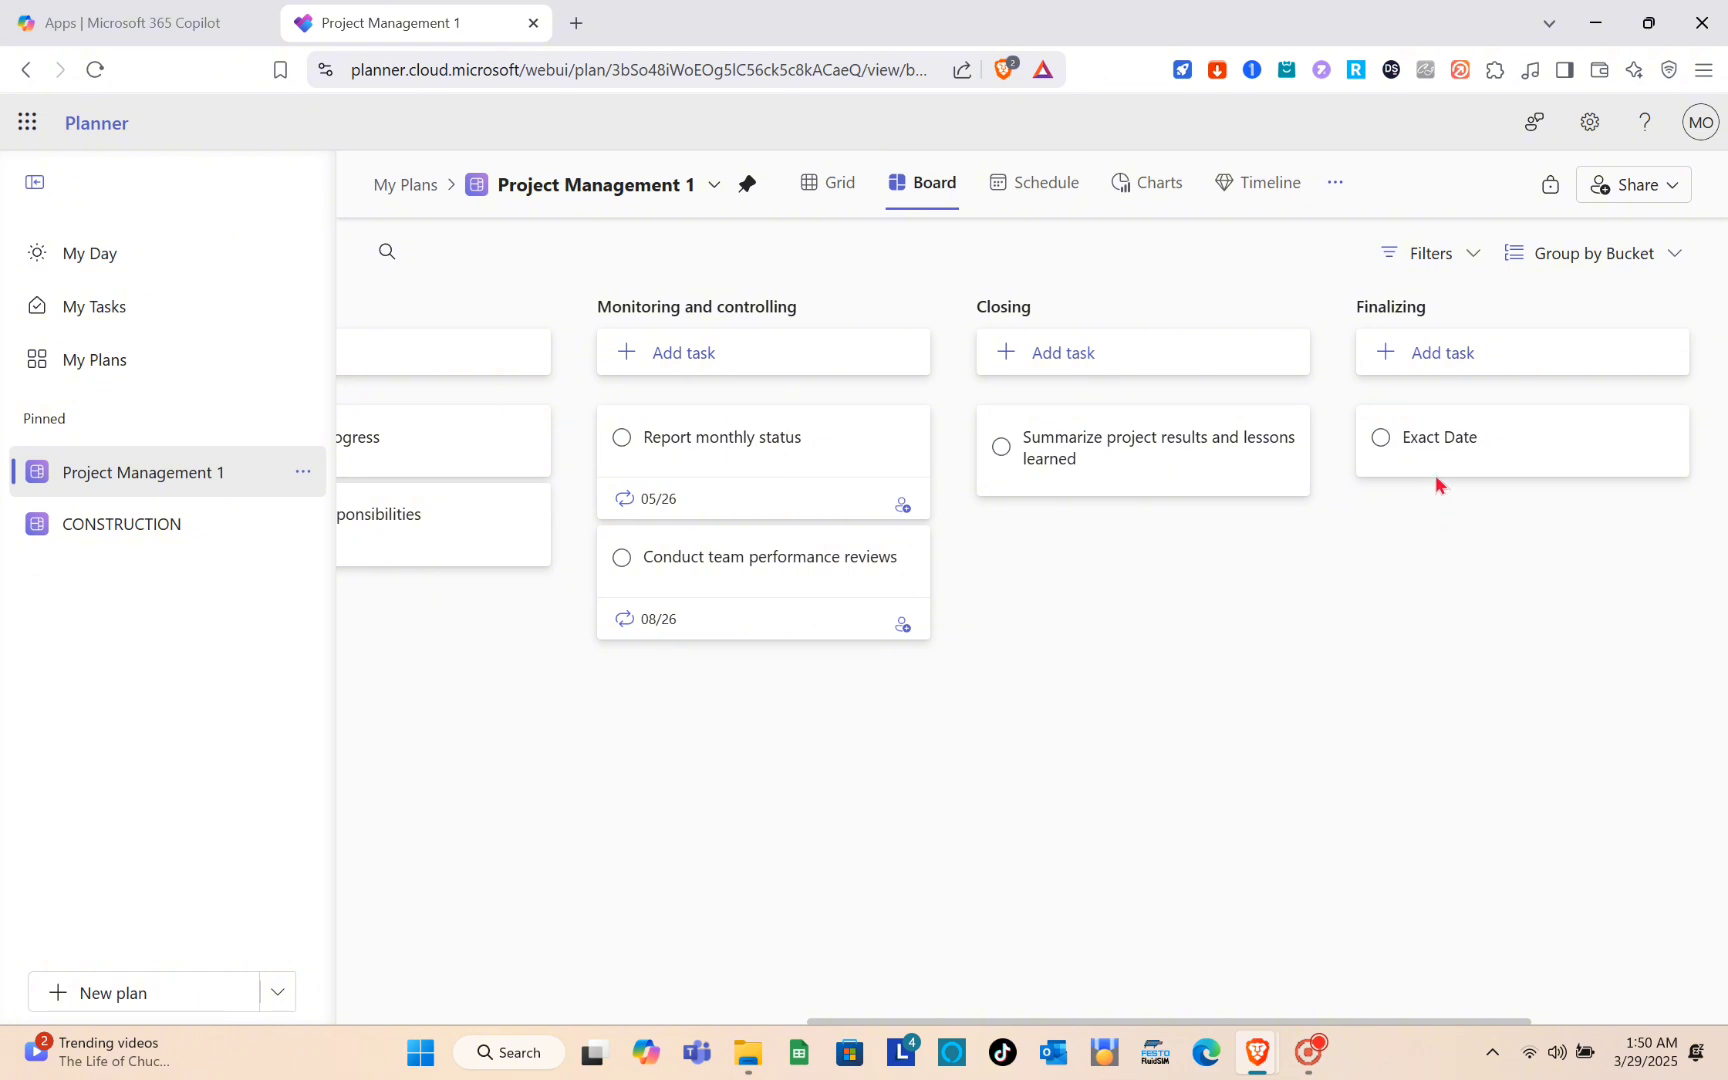
- Add a 'Site viewing' task to the Finalizing bucket
left_click(1436, 354)
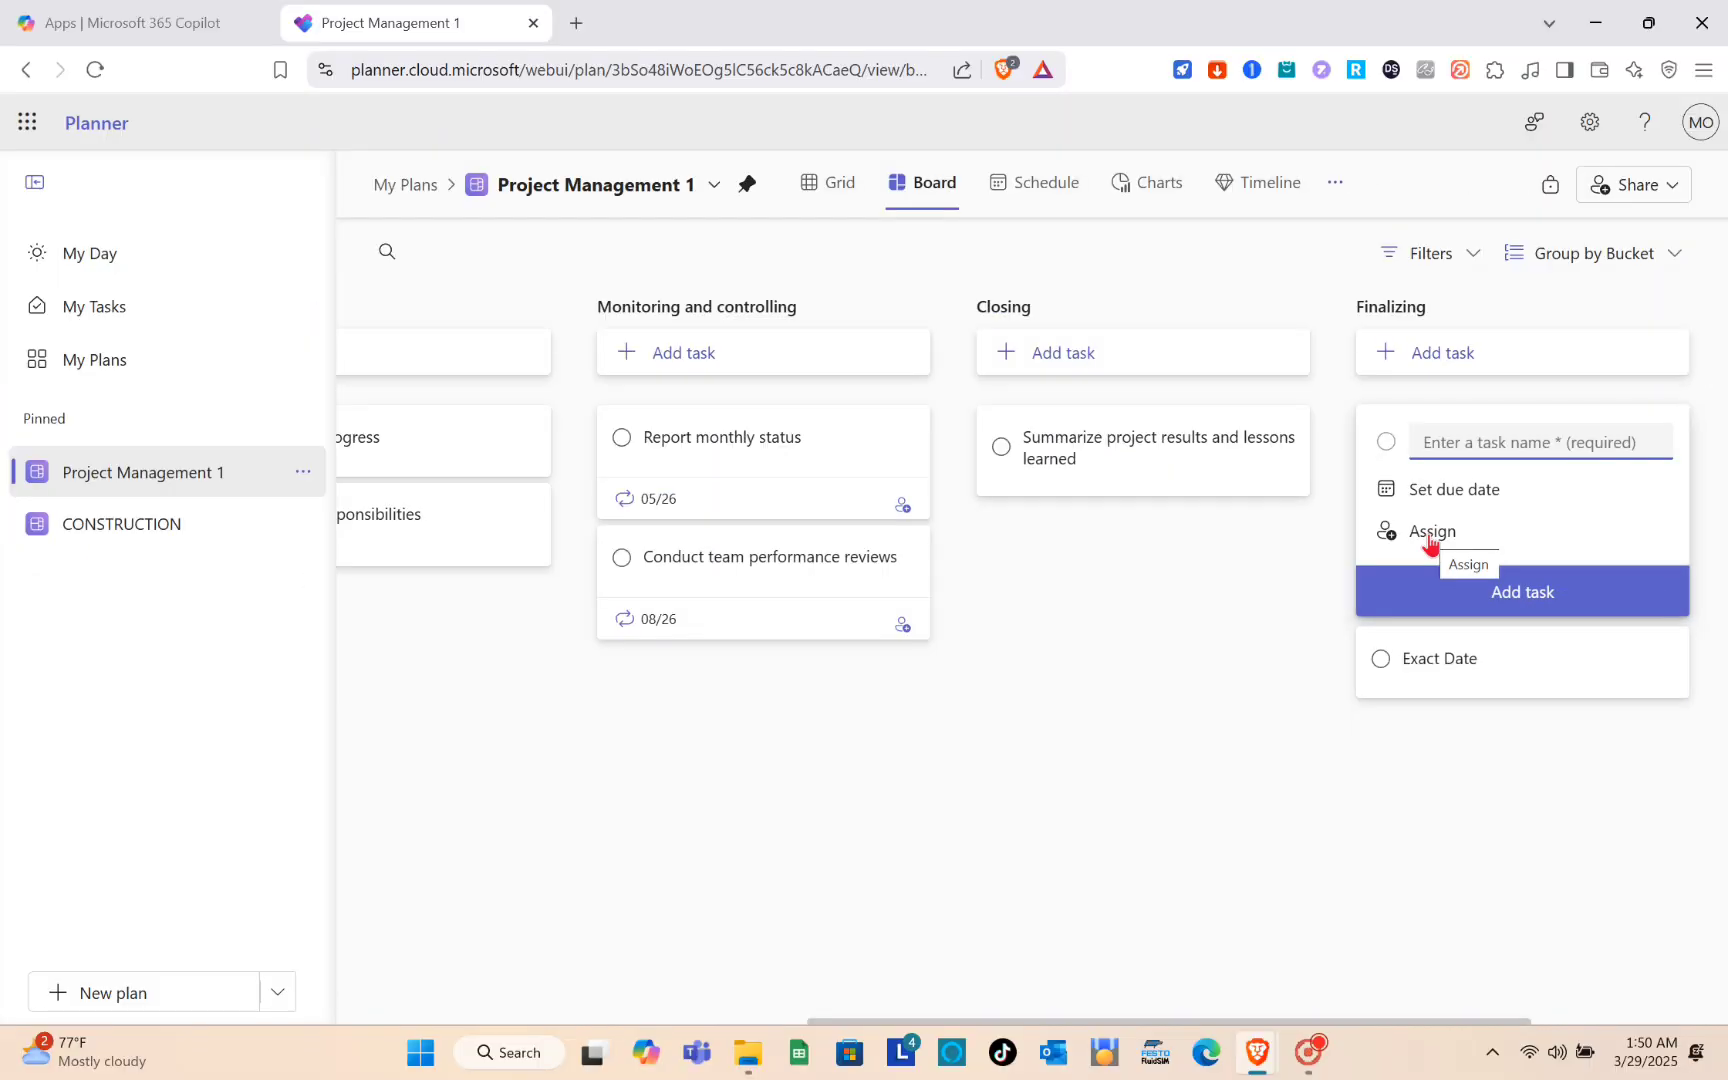
key("Caps_Lock")
type("S")
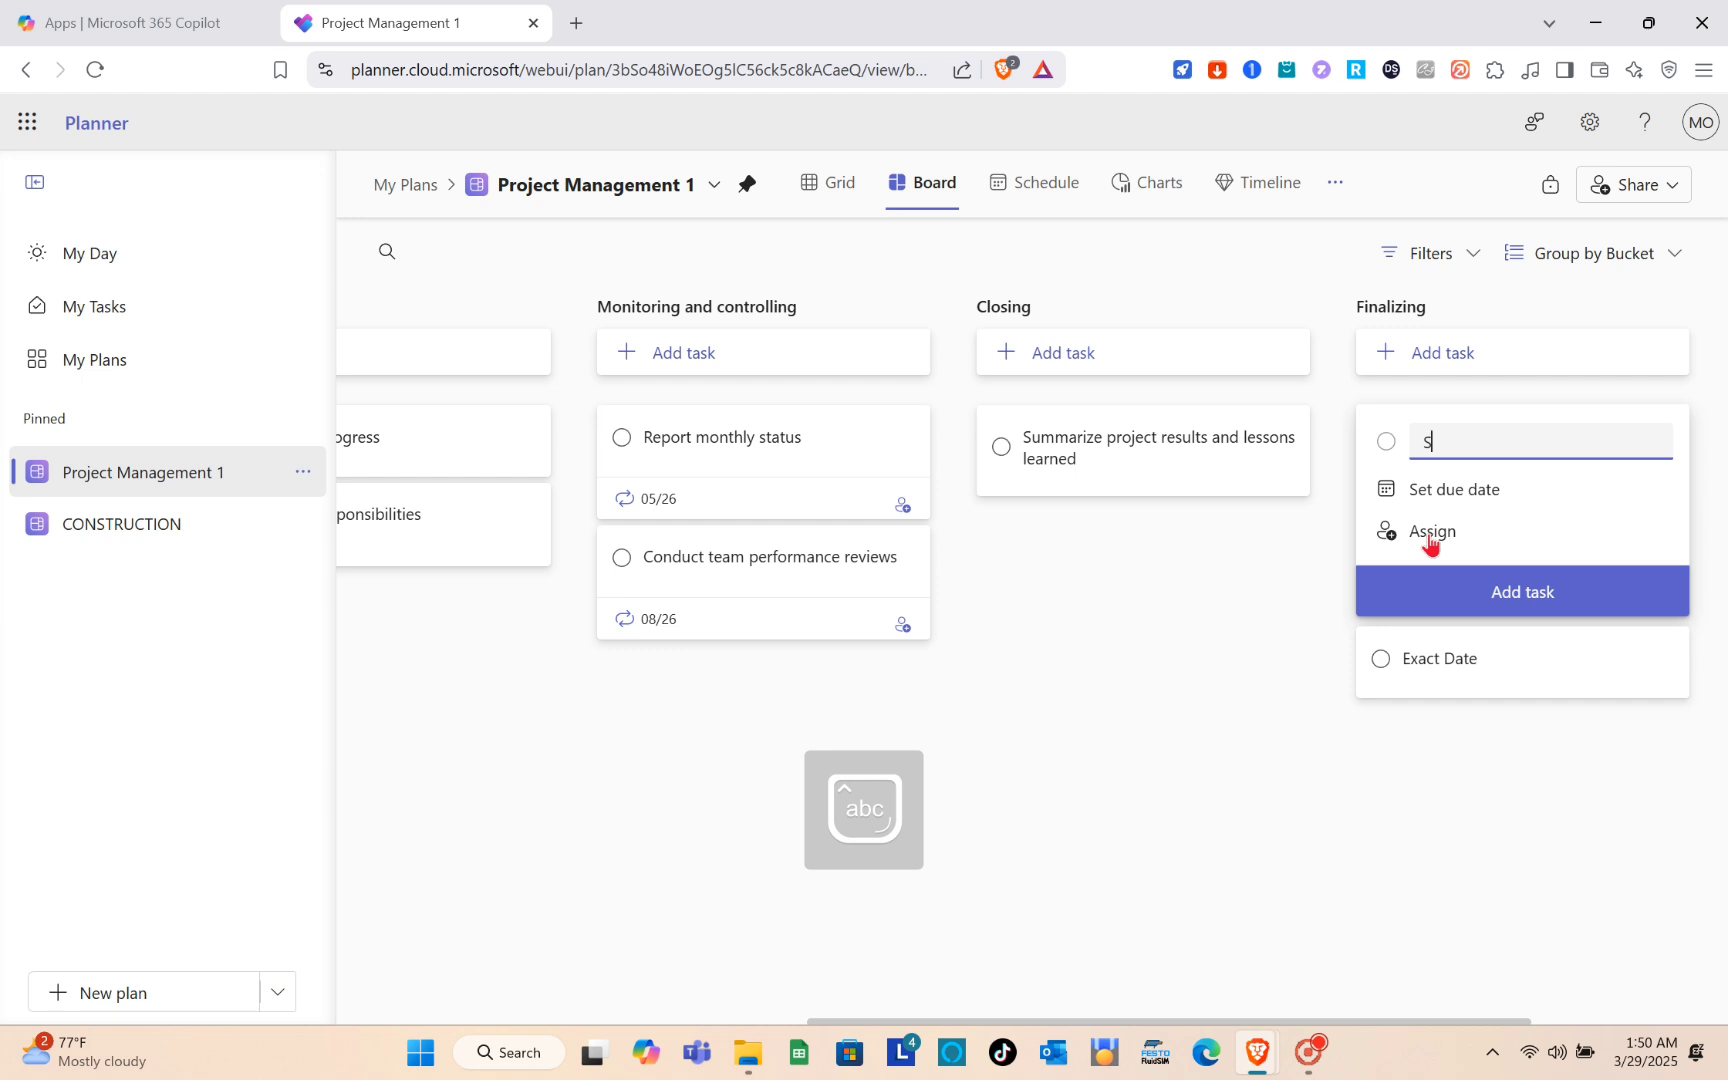
type("ite viewing")
left_click(1467, 799)
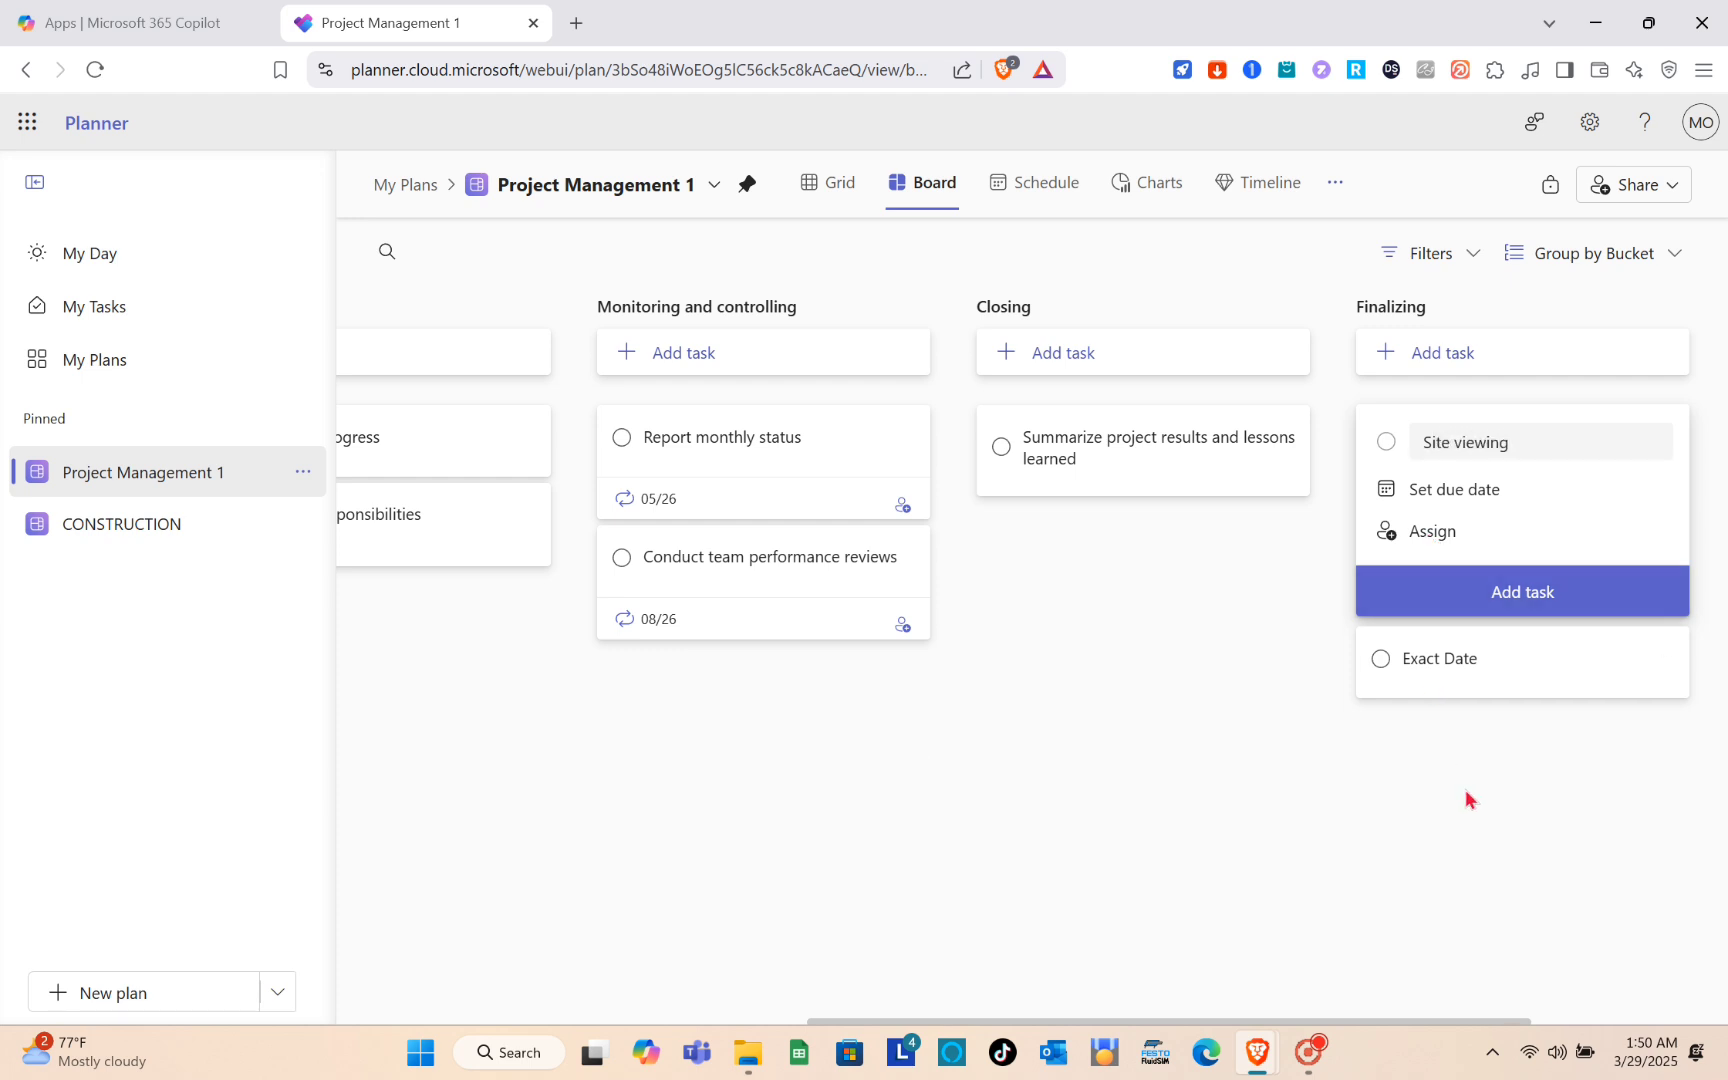
left_click(1477, 604)
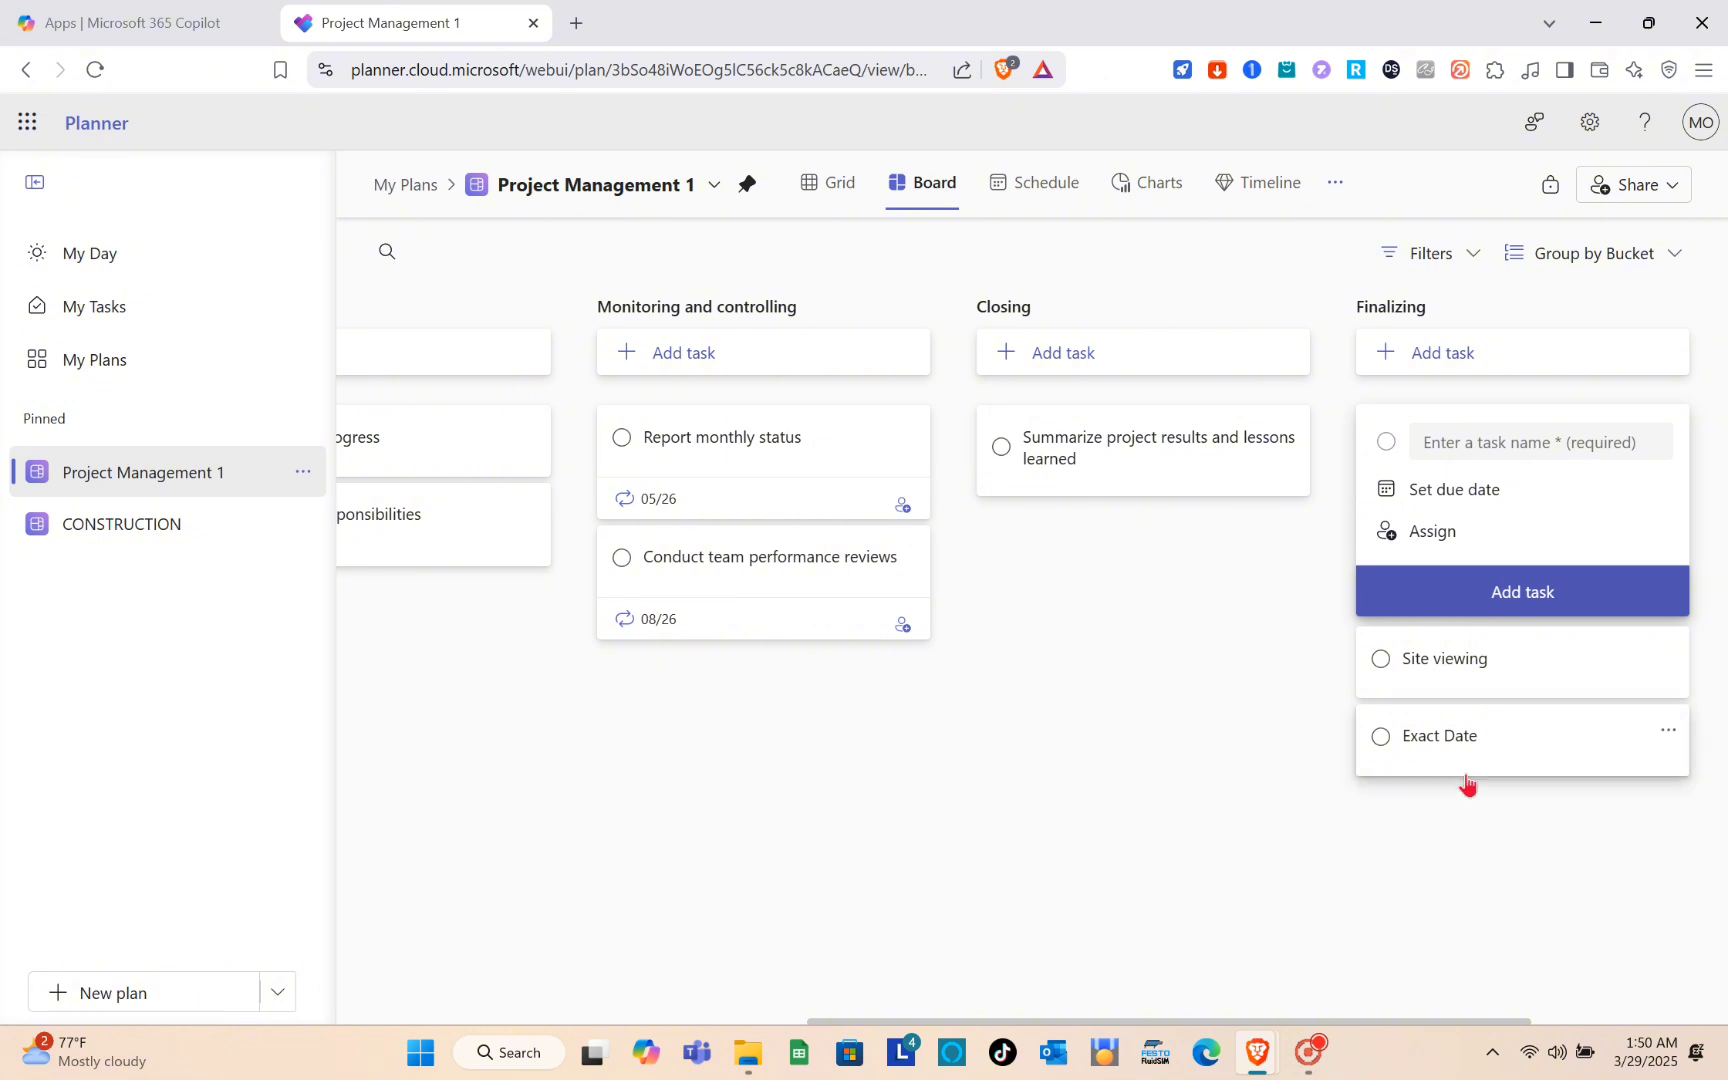
left_click(1491, 829)
- Add a 'Submission' task to the Finalizing bucket
left_click(1387, 360)
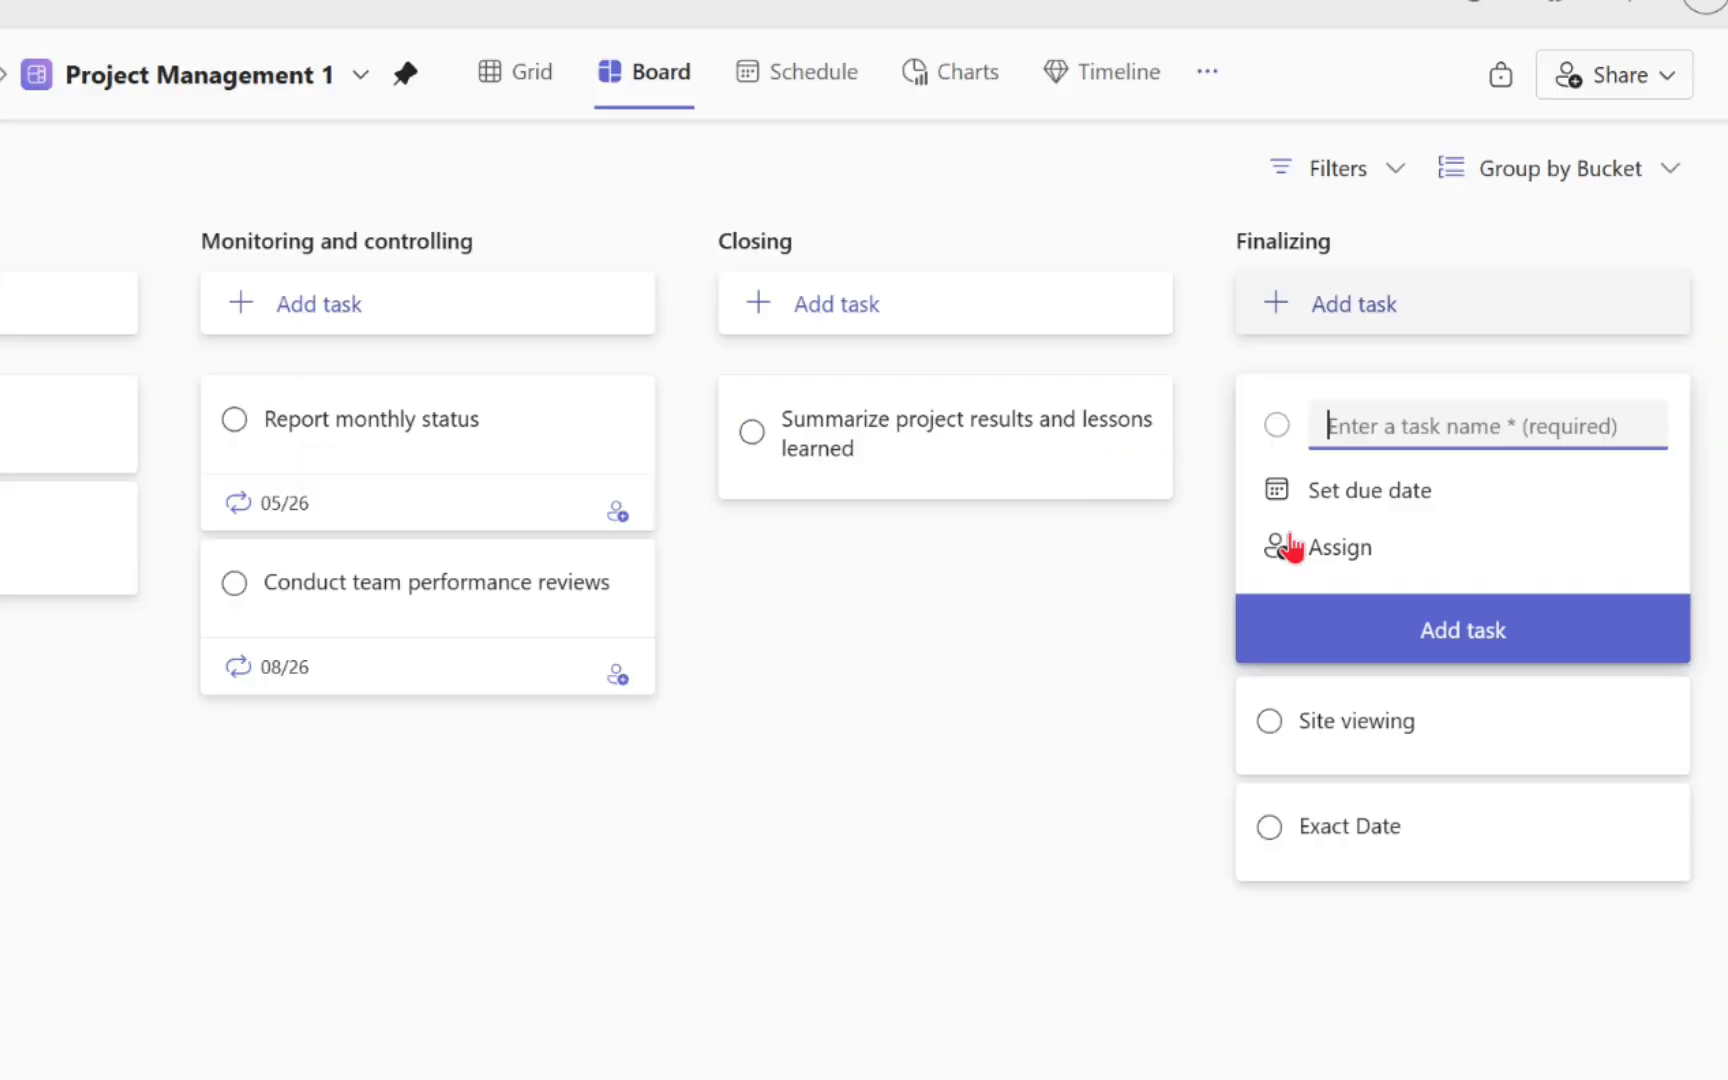
key("Caps_Lock")
type("S")
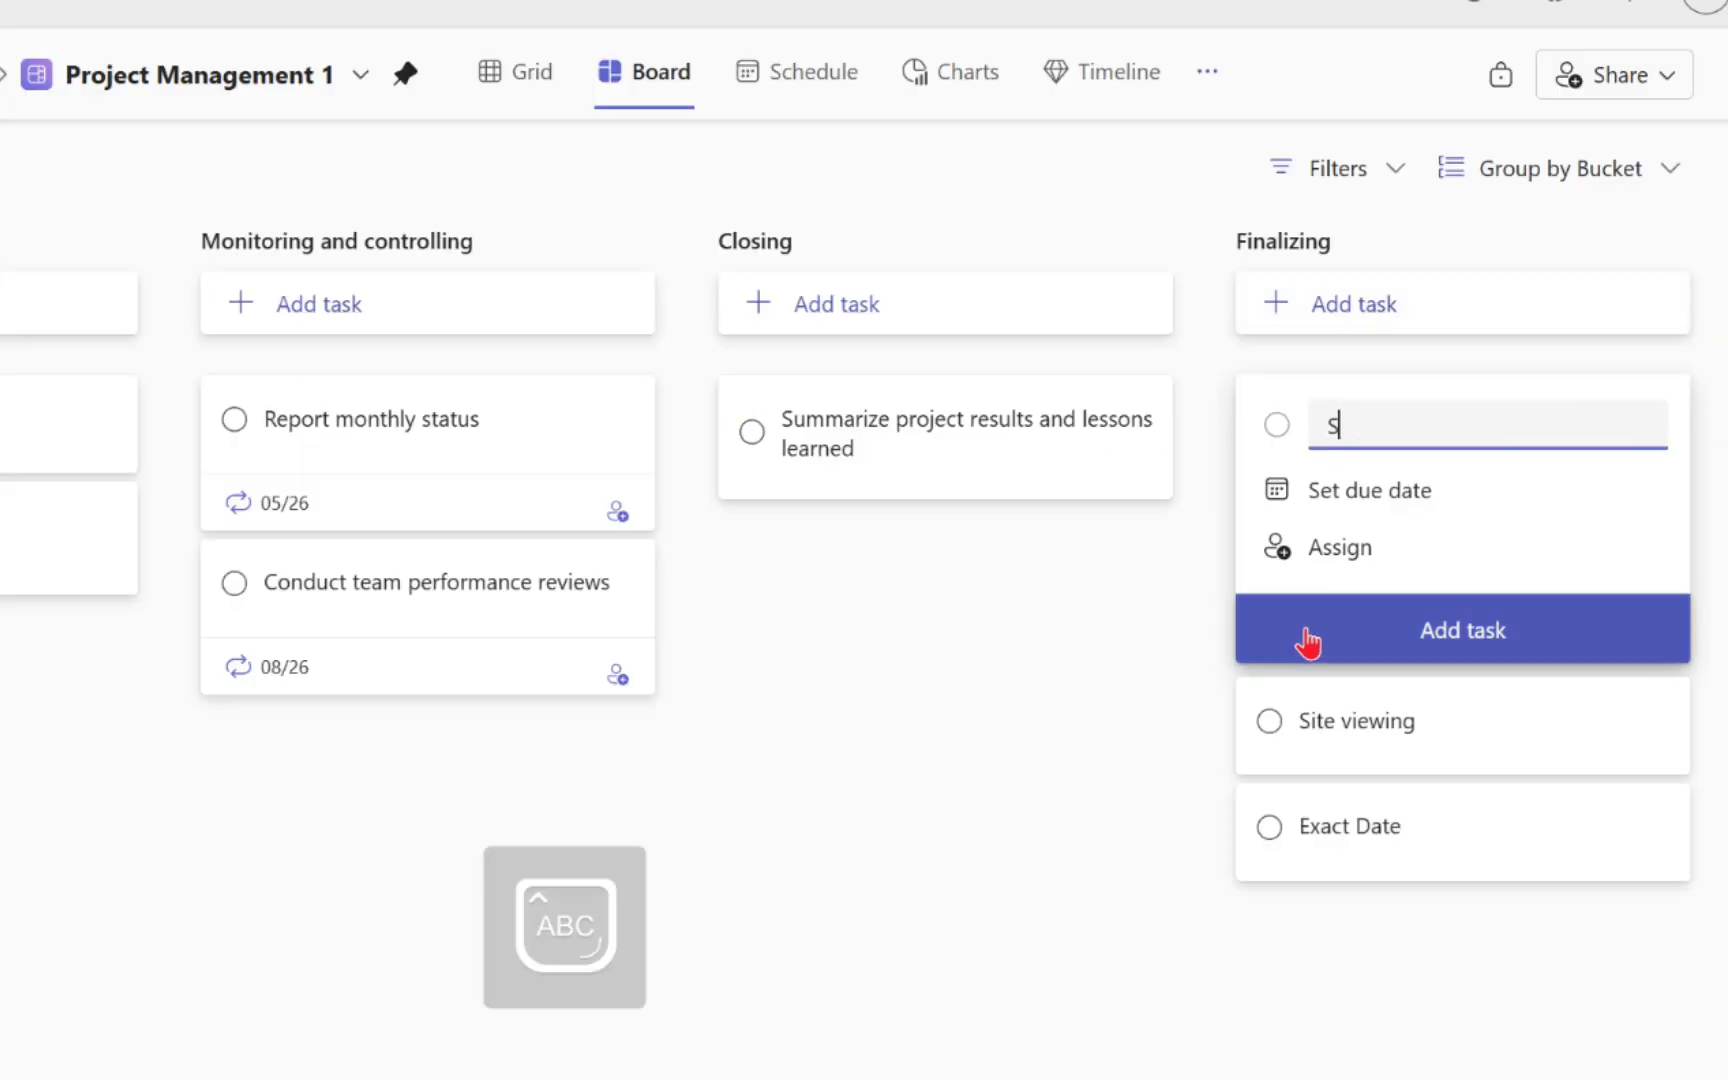
key("Caps_Lock")
type("ubmiss")
type("ion")
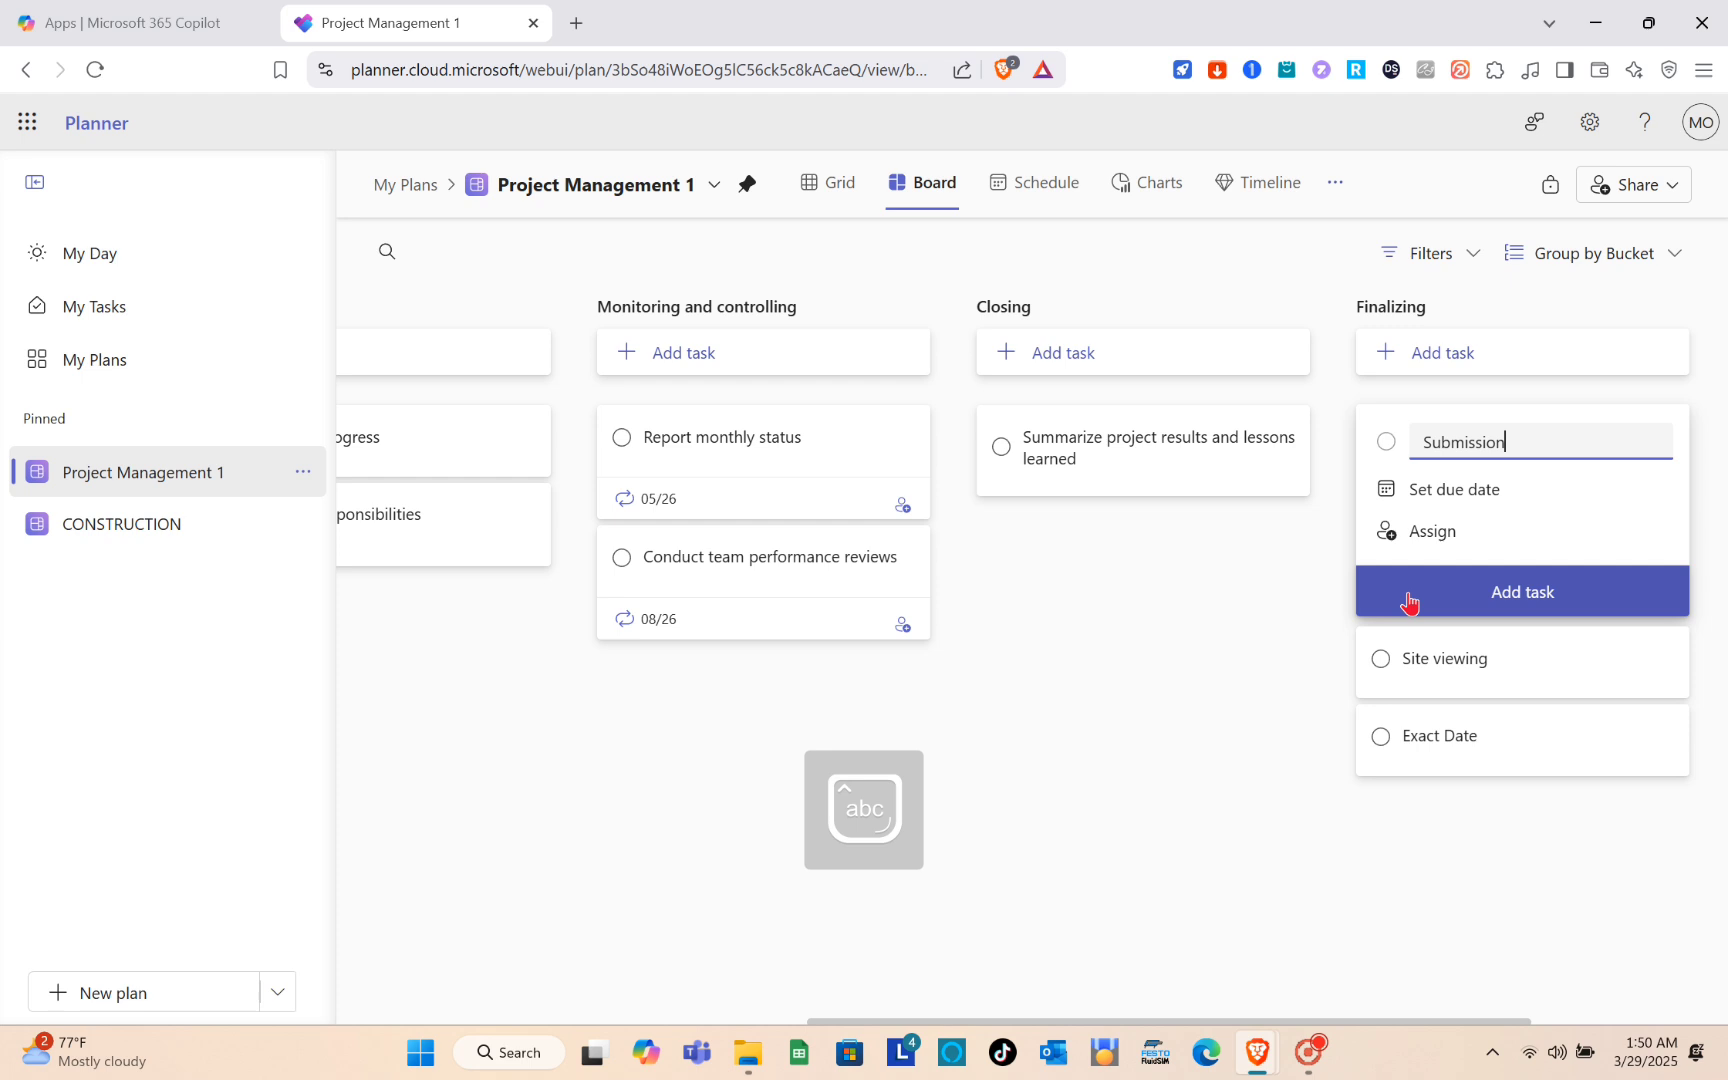
left_click(1500, 603)
left_click(1533, 857)
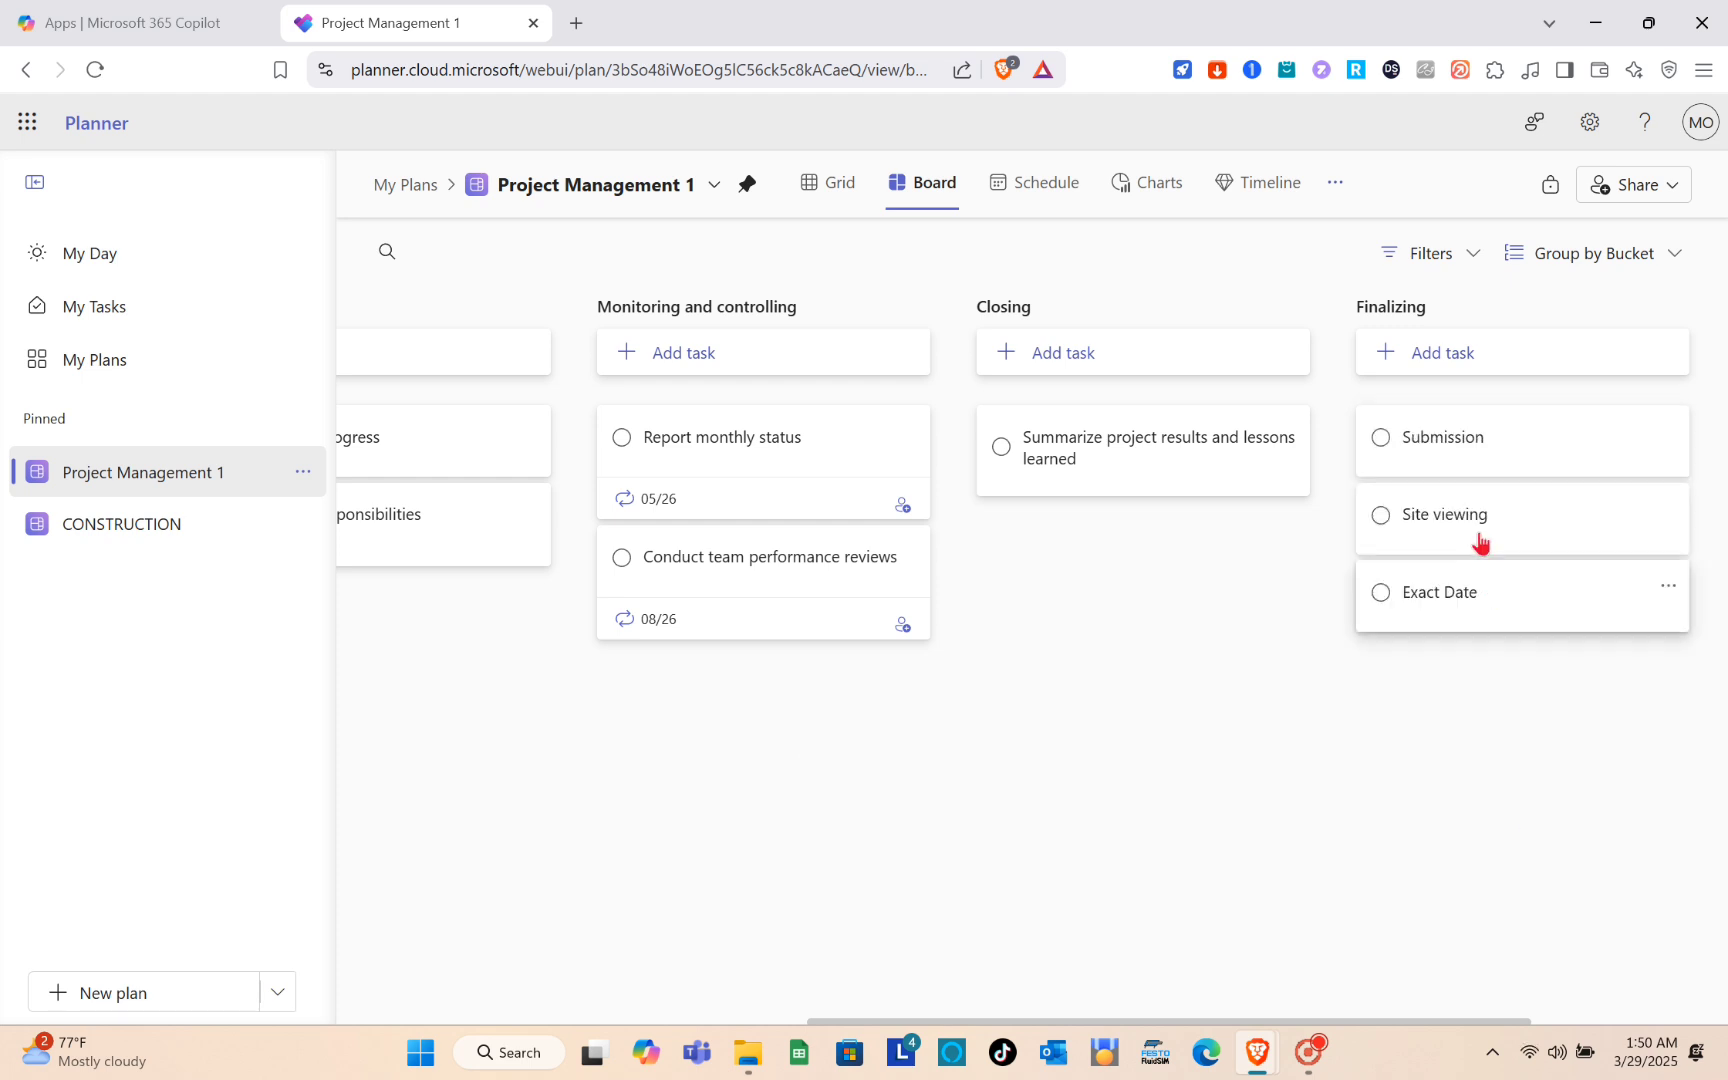
scroll(1483, 703, "right", 2)
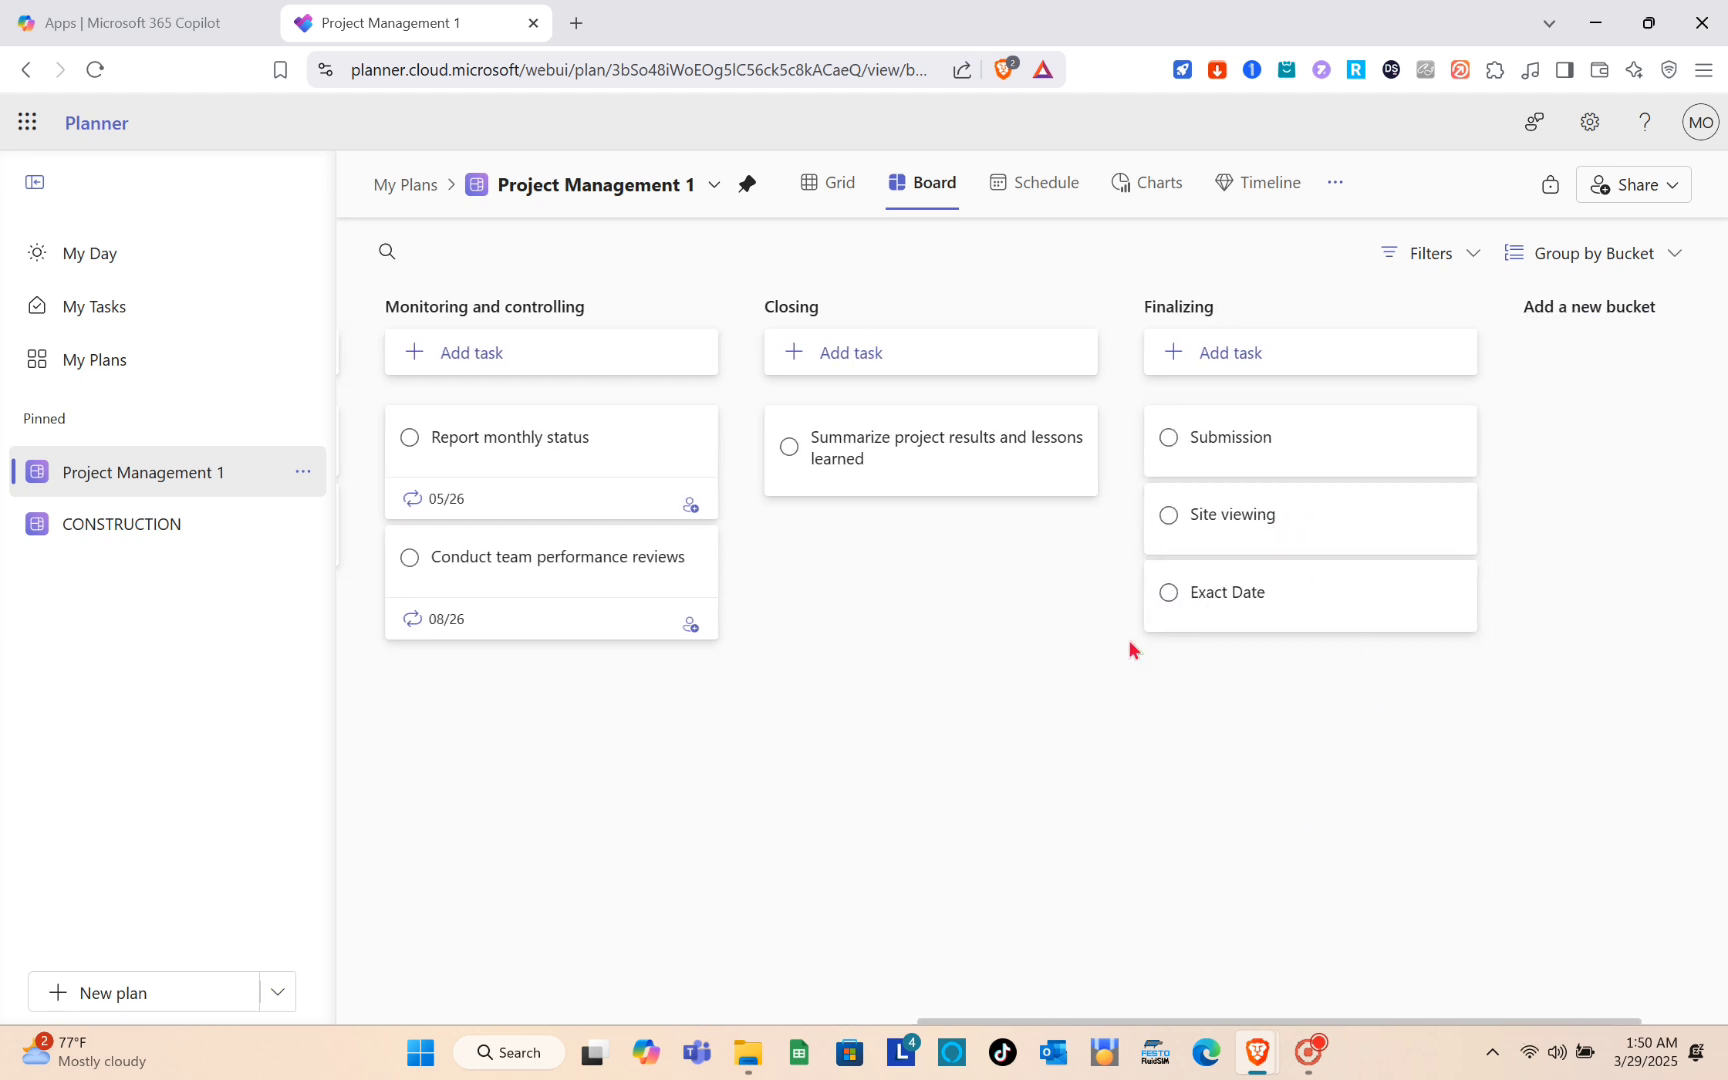
scroll(1130, 648, "right", 2)
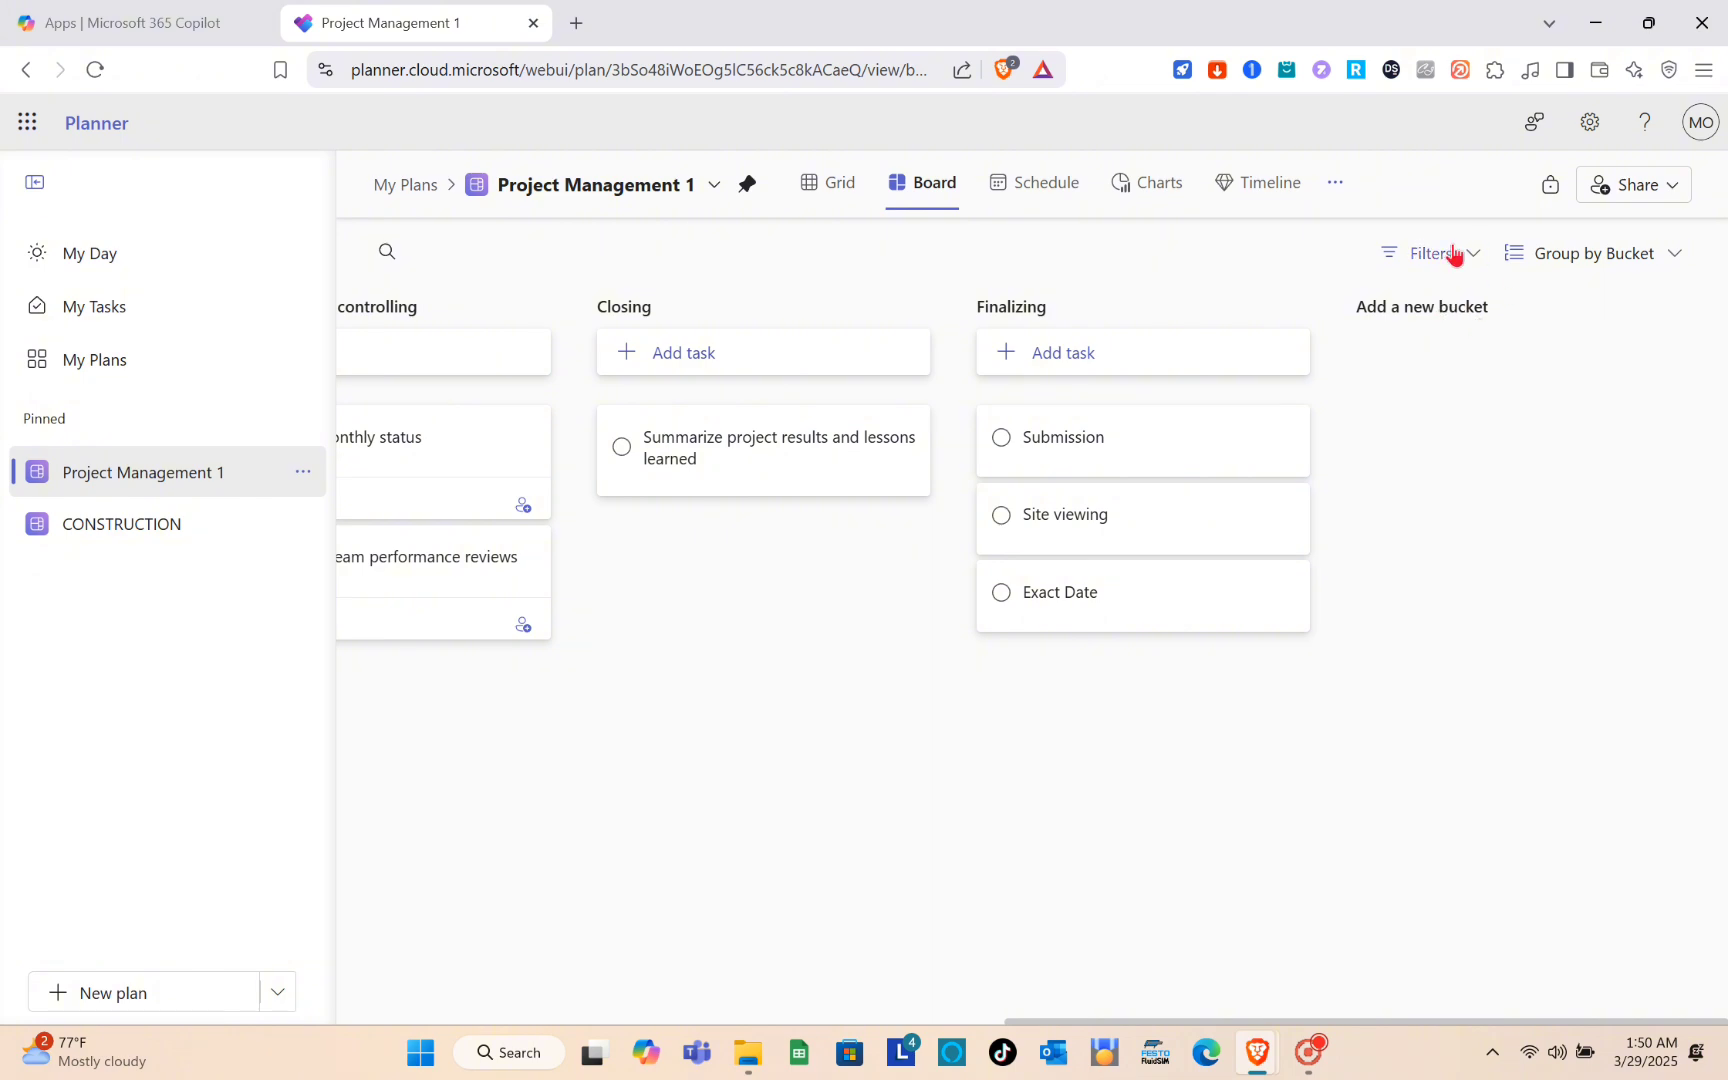
scroll(1265, 679, "left", 12)
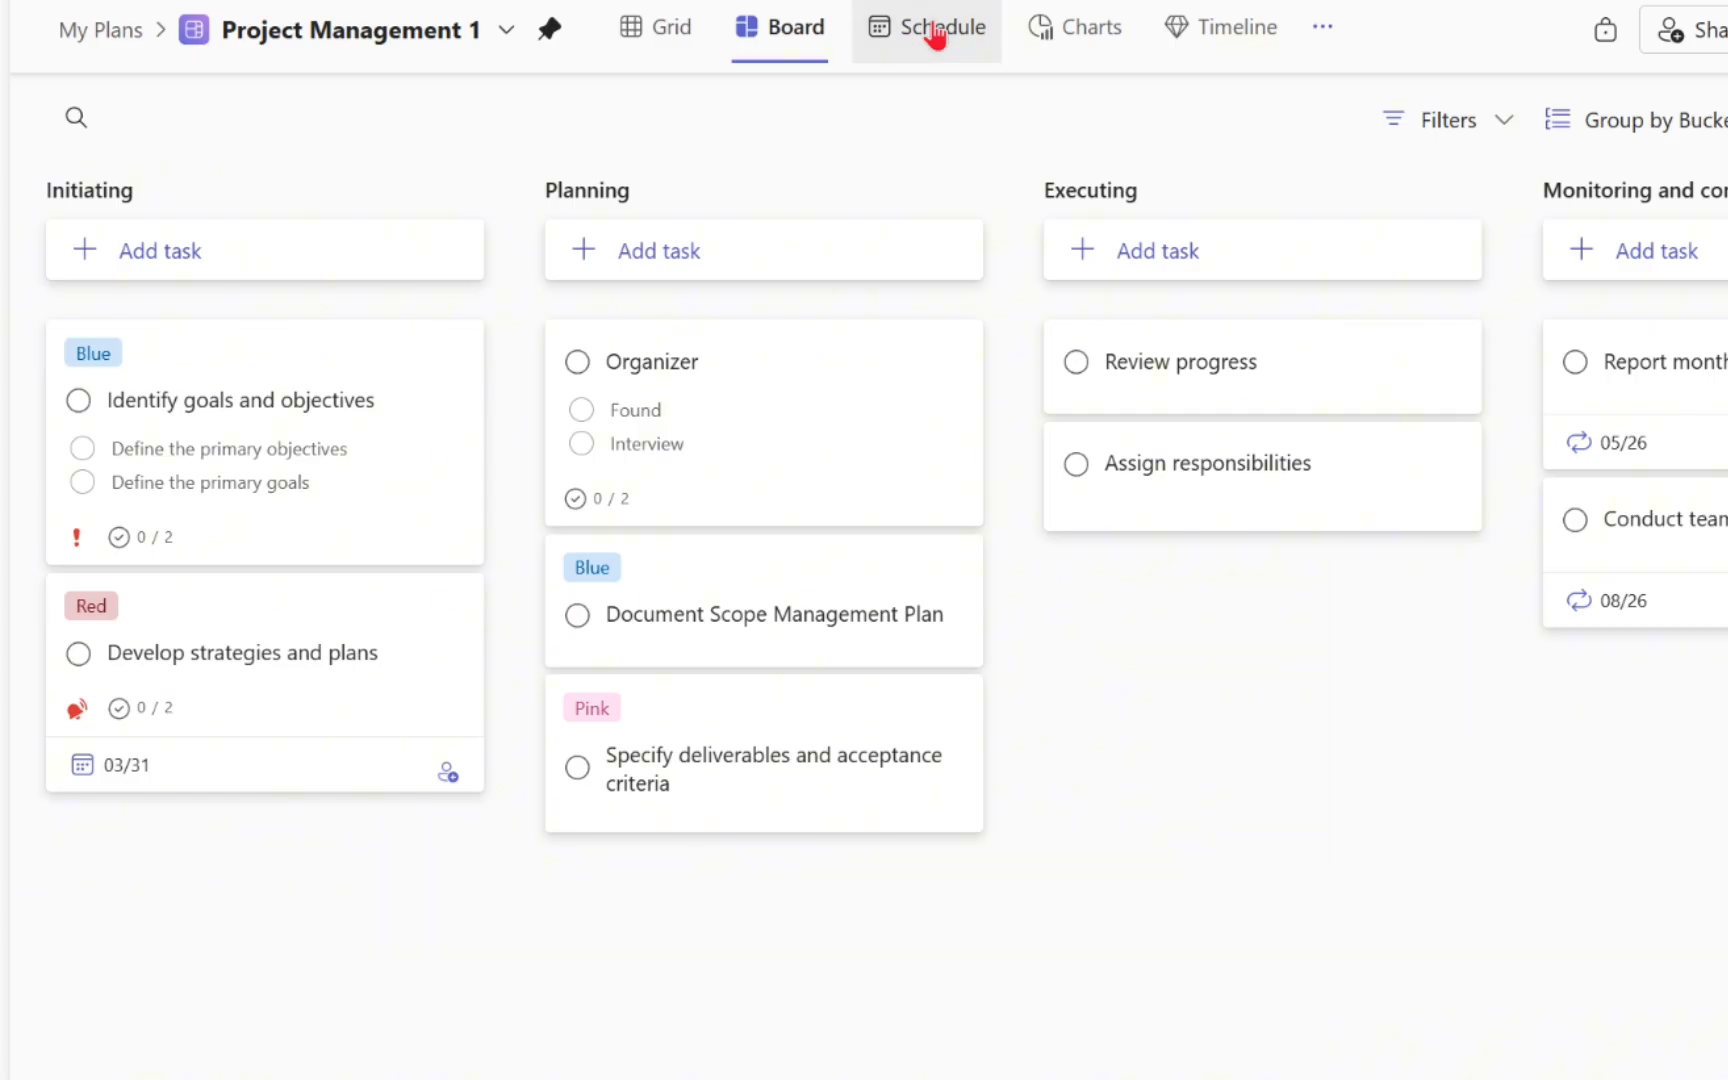
- Switch to the monthly schedule view and begin a new task on March 21
left_click(935, 35)
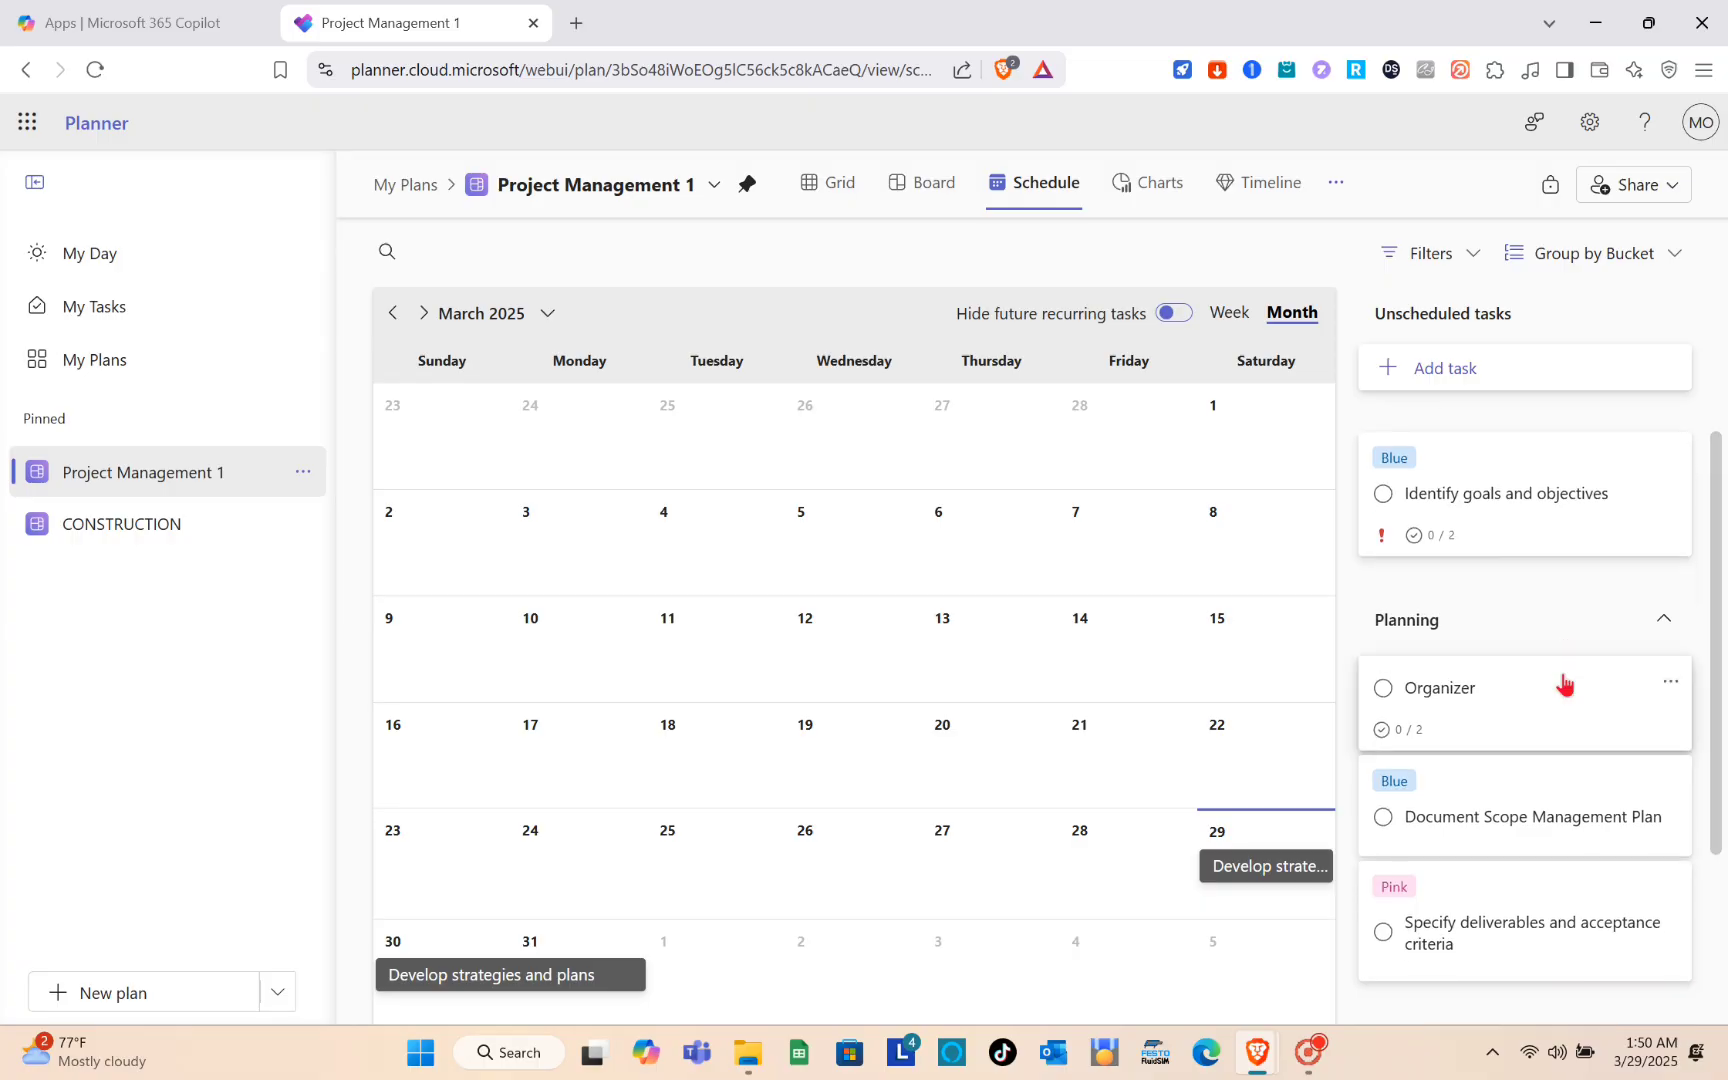
scroll(1590, 640, "down", 5)
scroll(1566, 683, "down", 2)
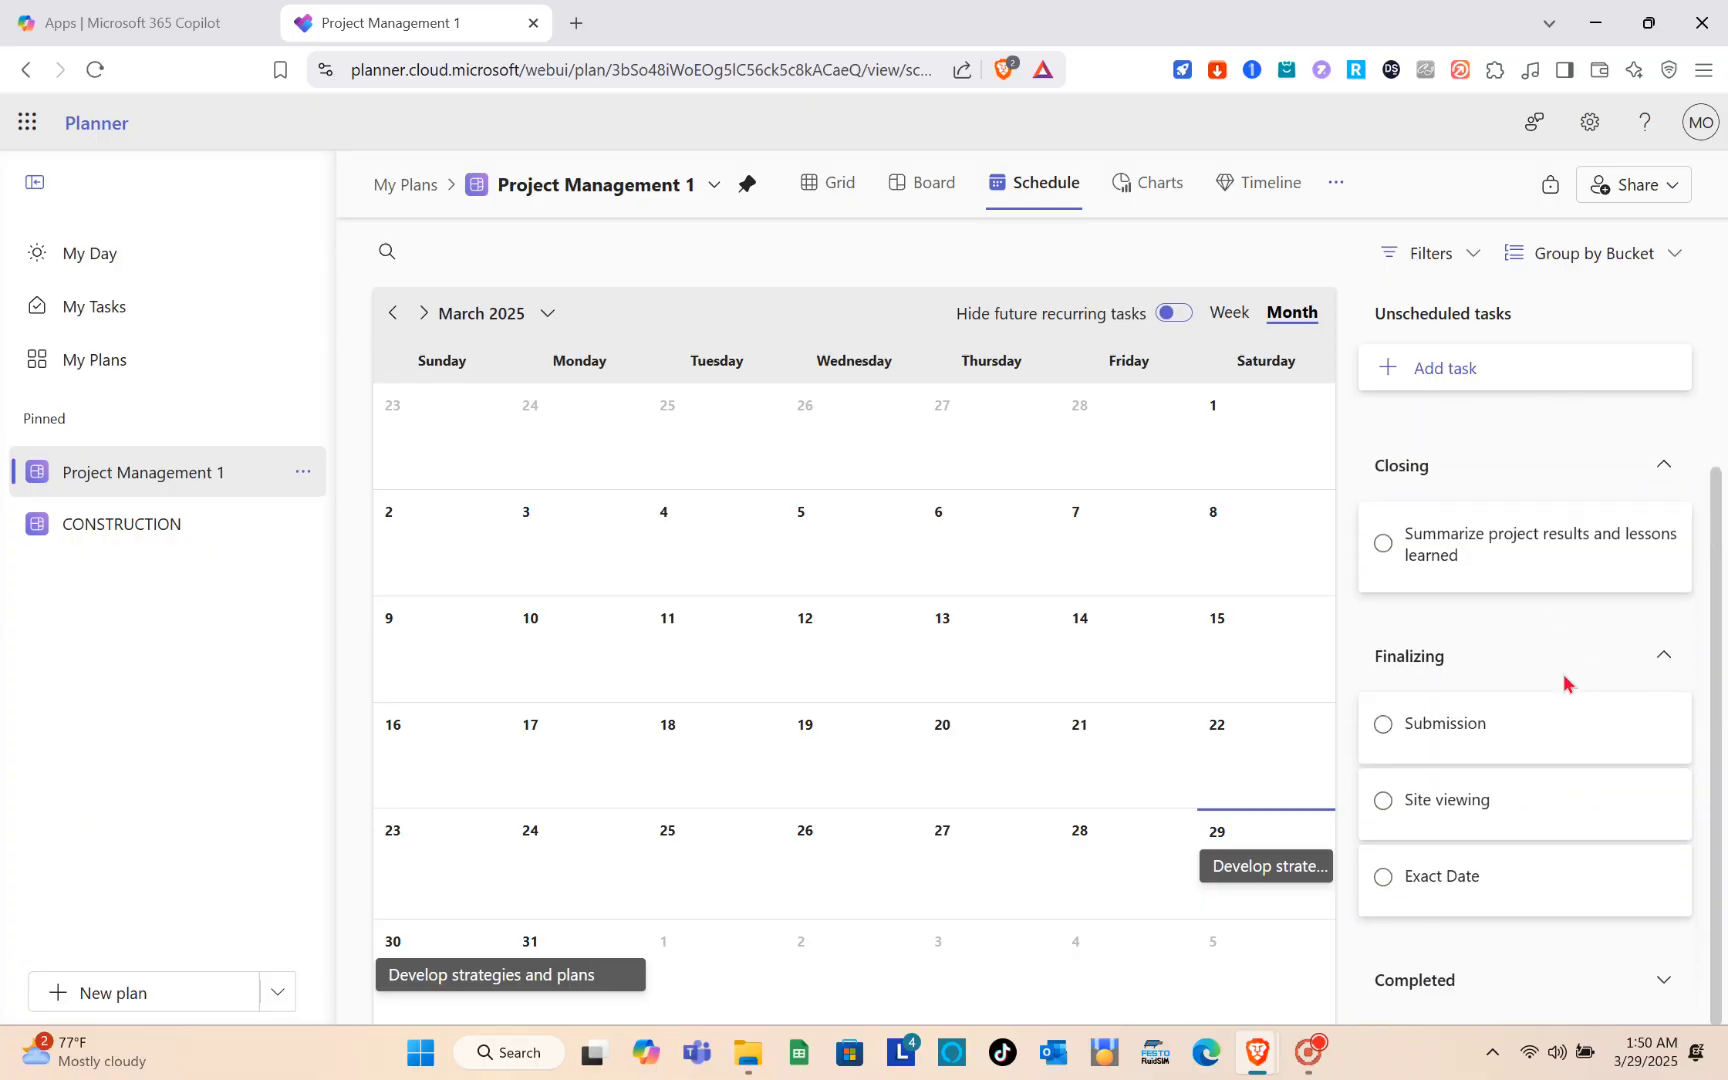
left_click(1095, 741)
left_click(1178, 721)
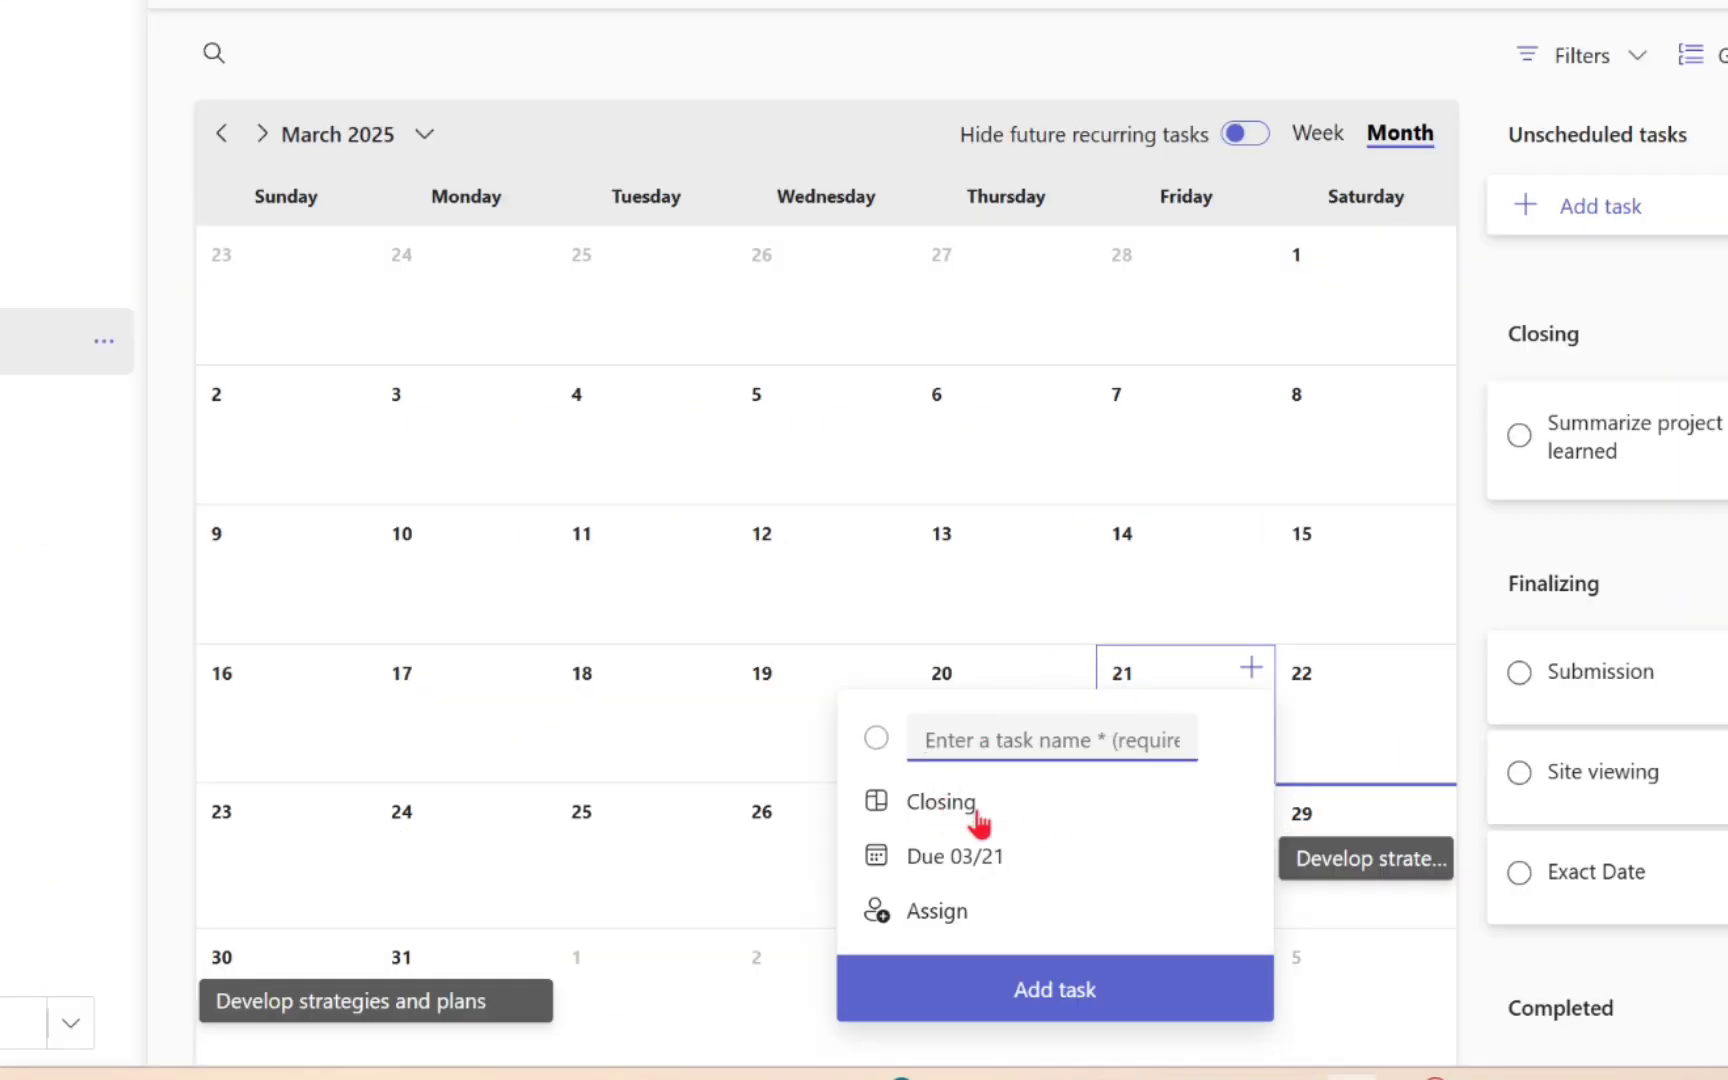
left_click(986, 810)
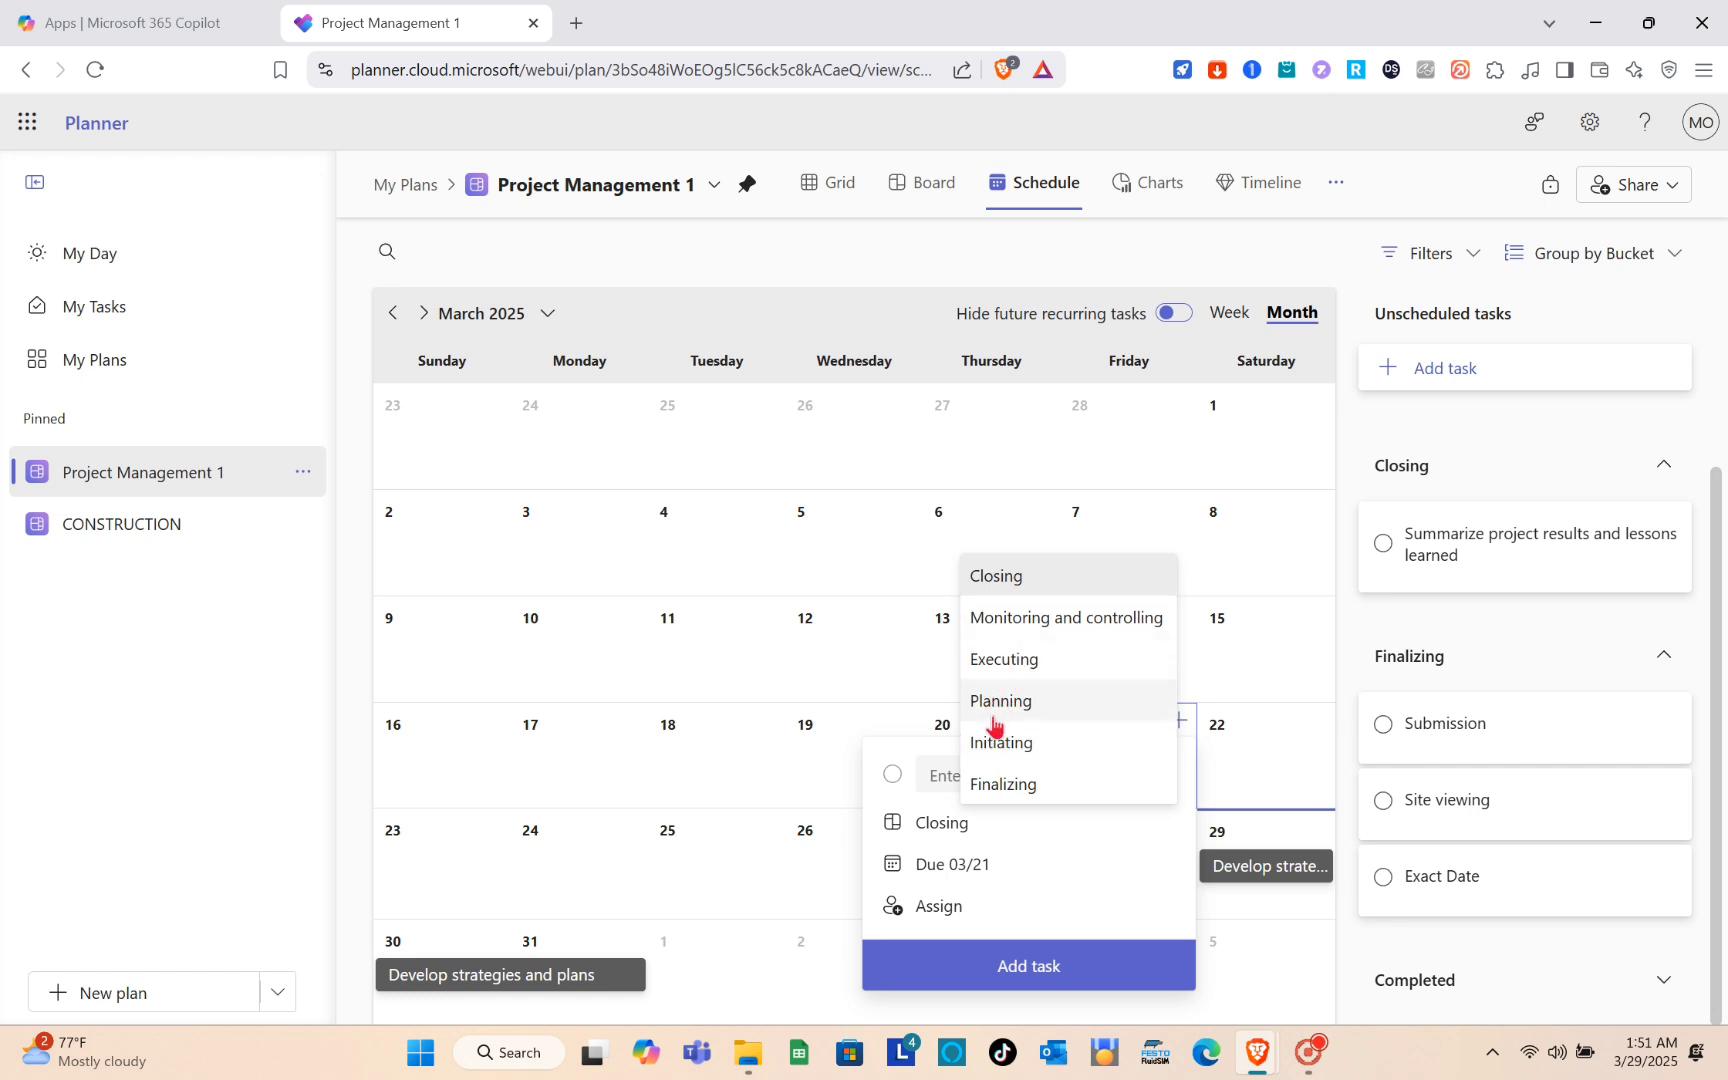
left_click(995, 784)
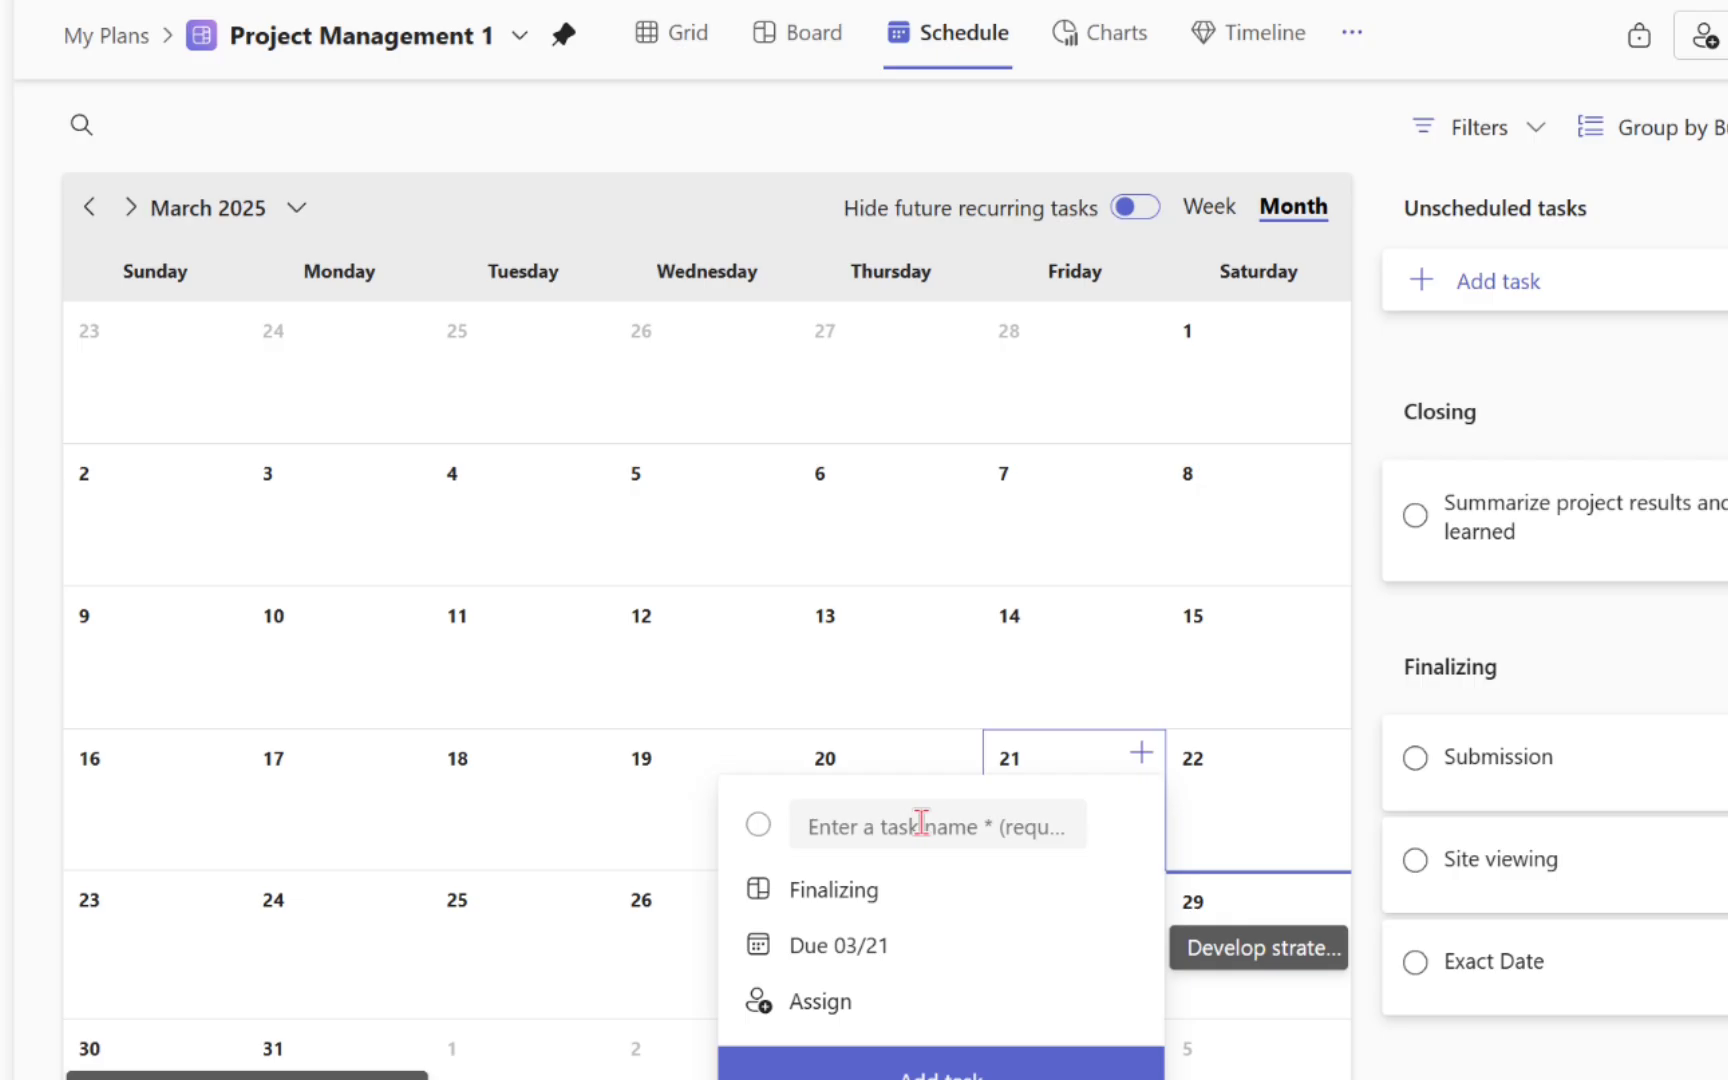
left_click(953, 708)
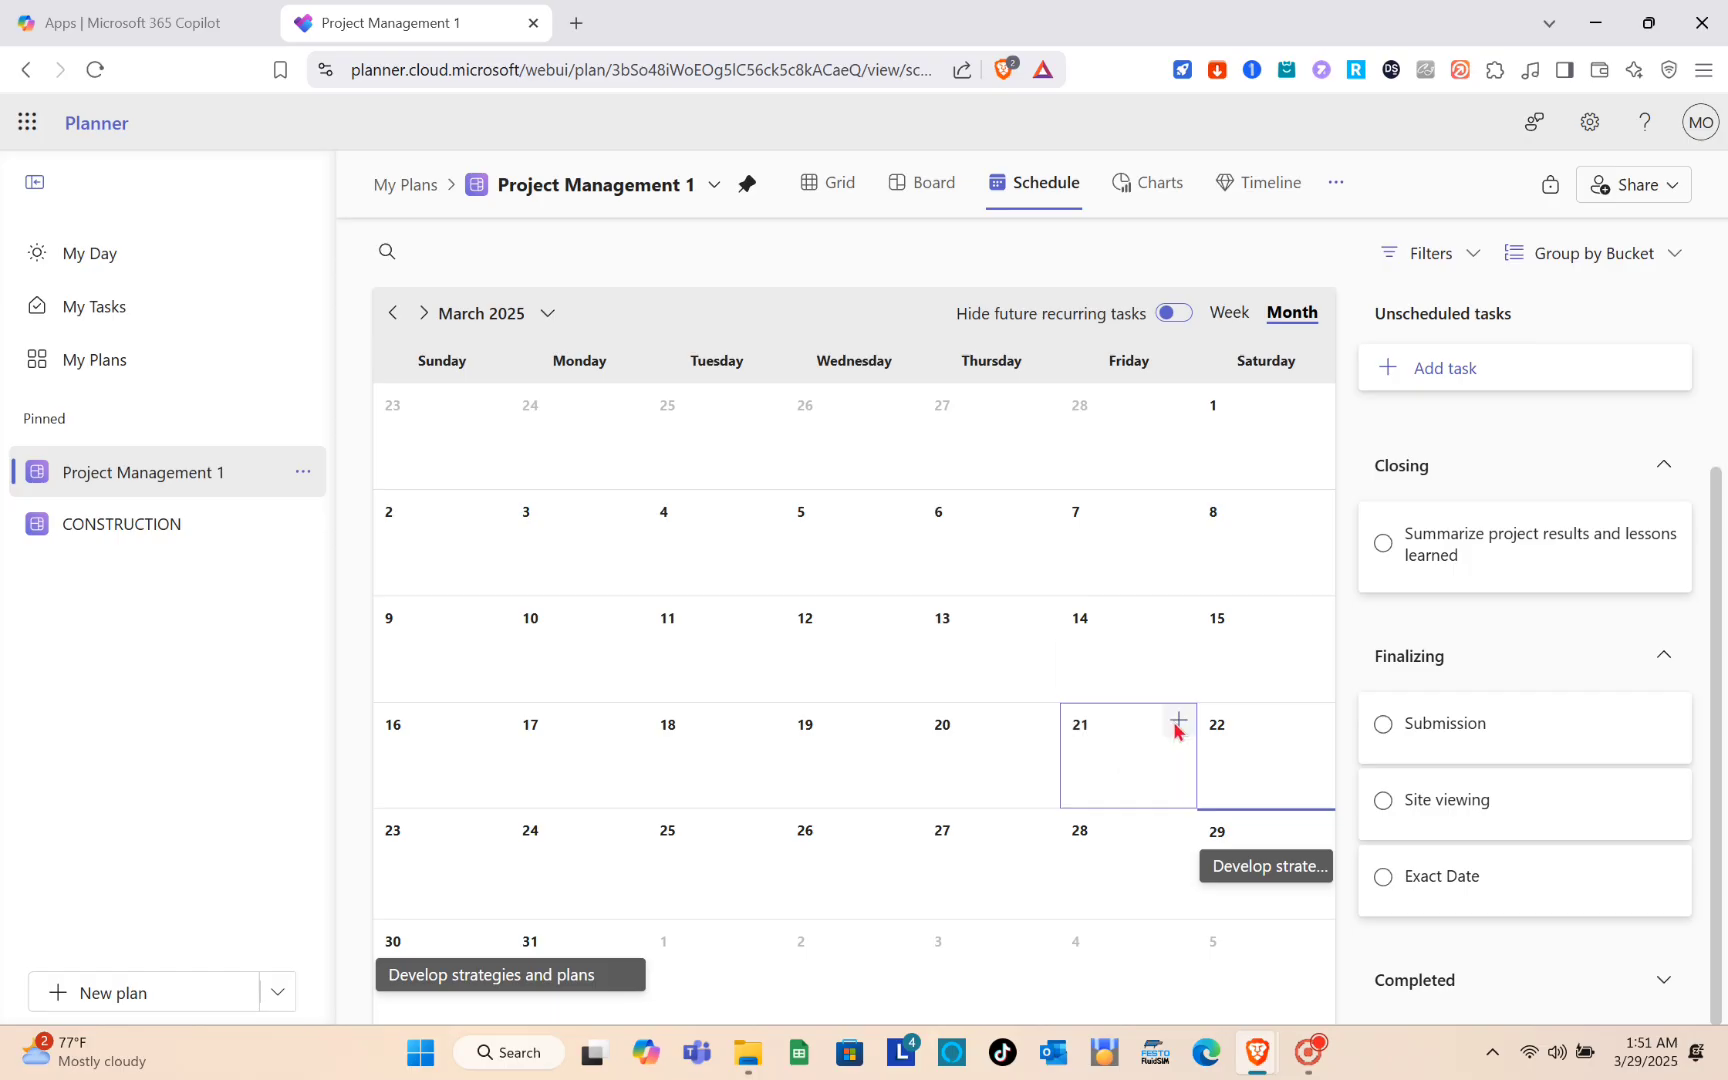
- Create the 'Sample' task due March 21 in the Planning bucket
left_click(1178, 722)
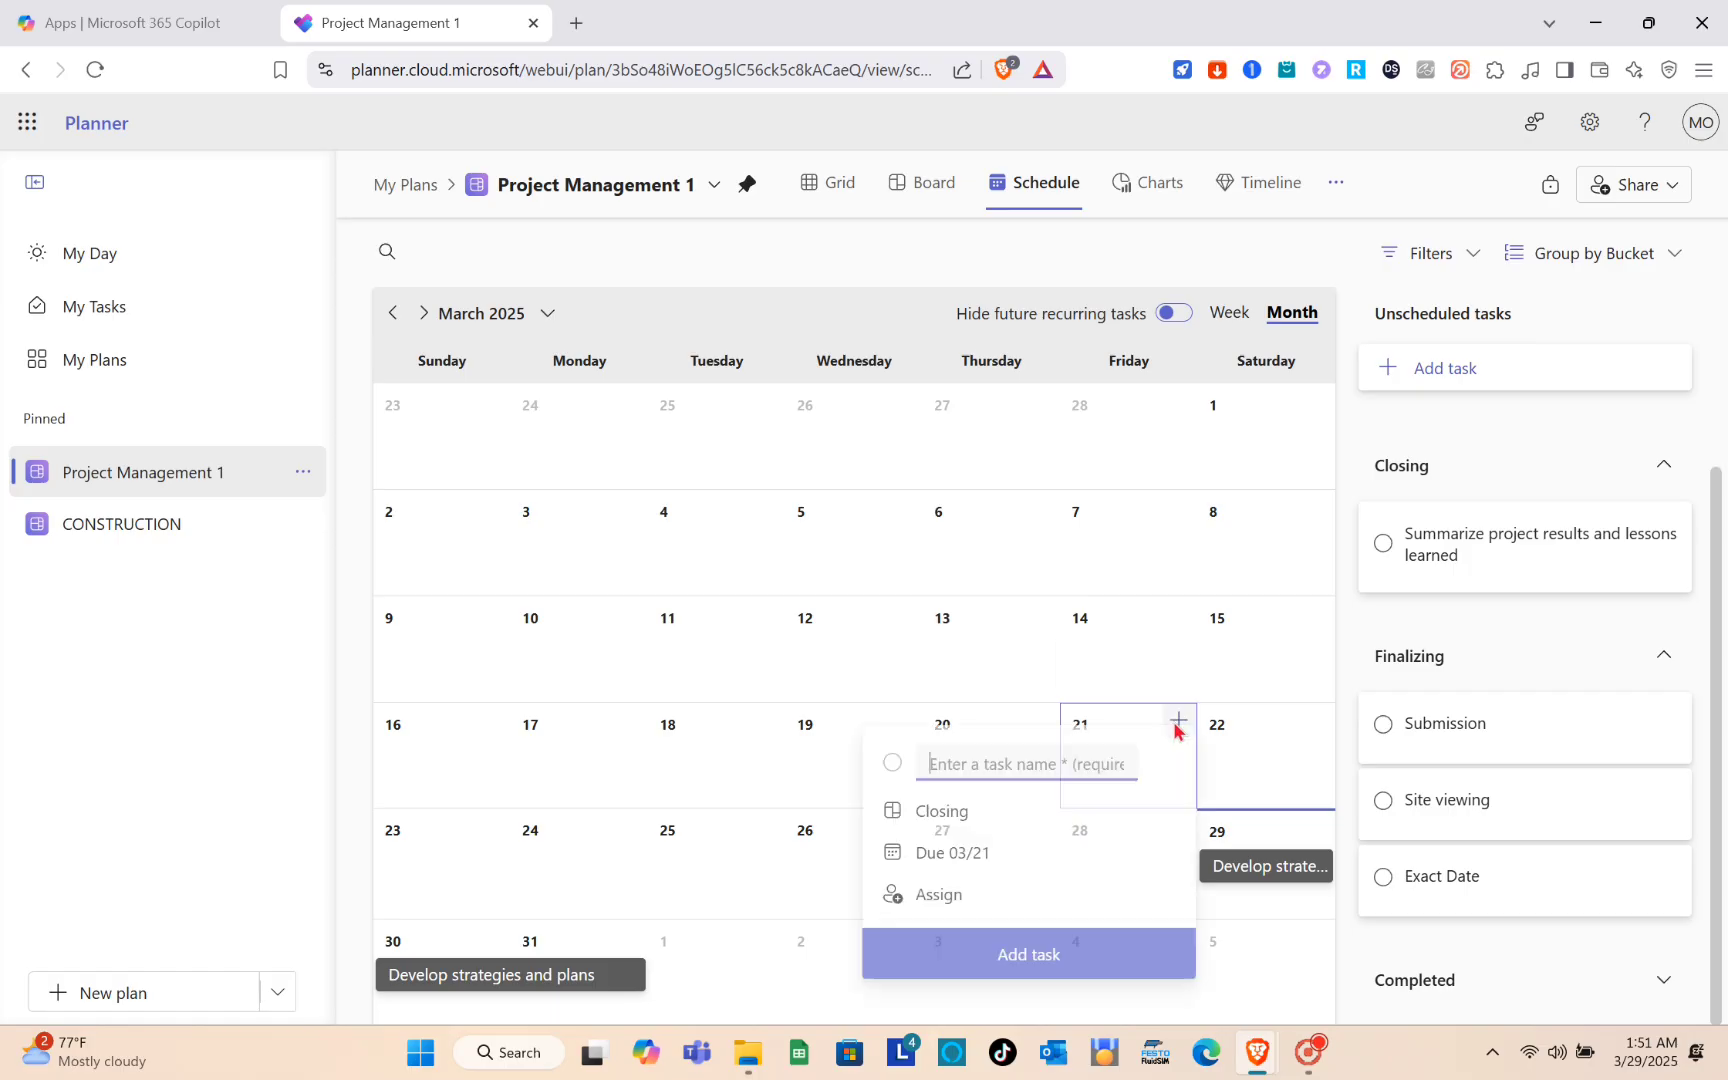
left_click(976, 822)
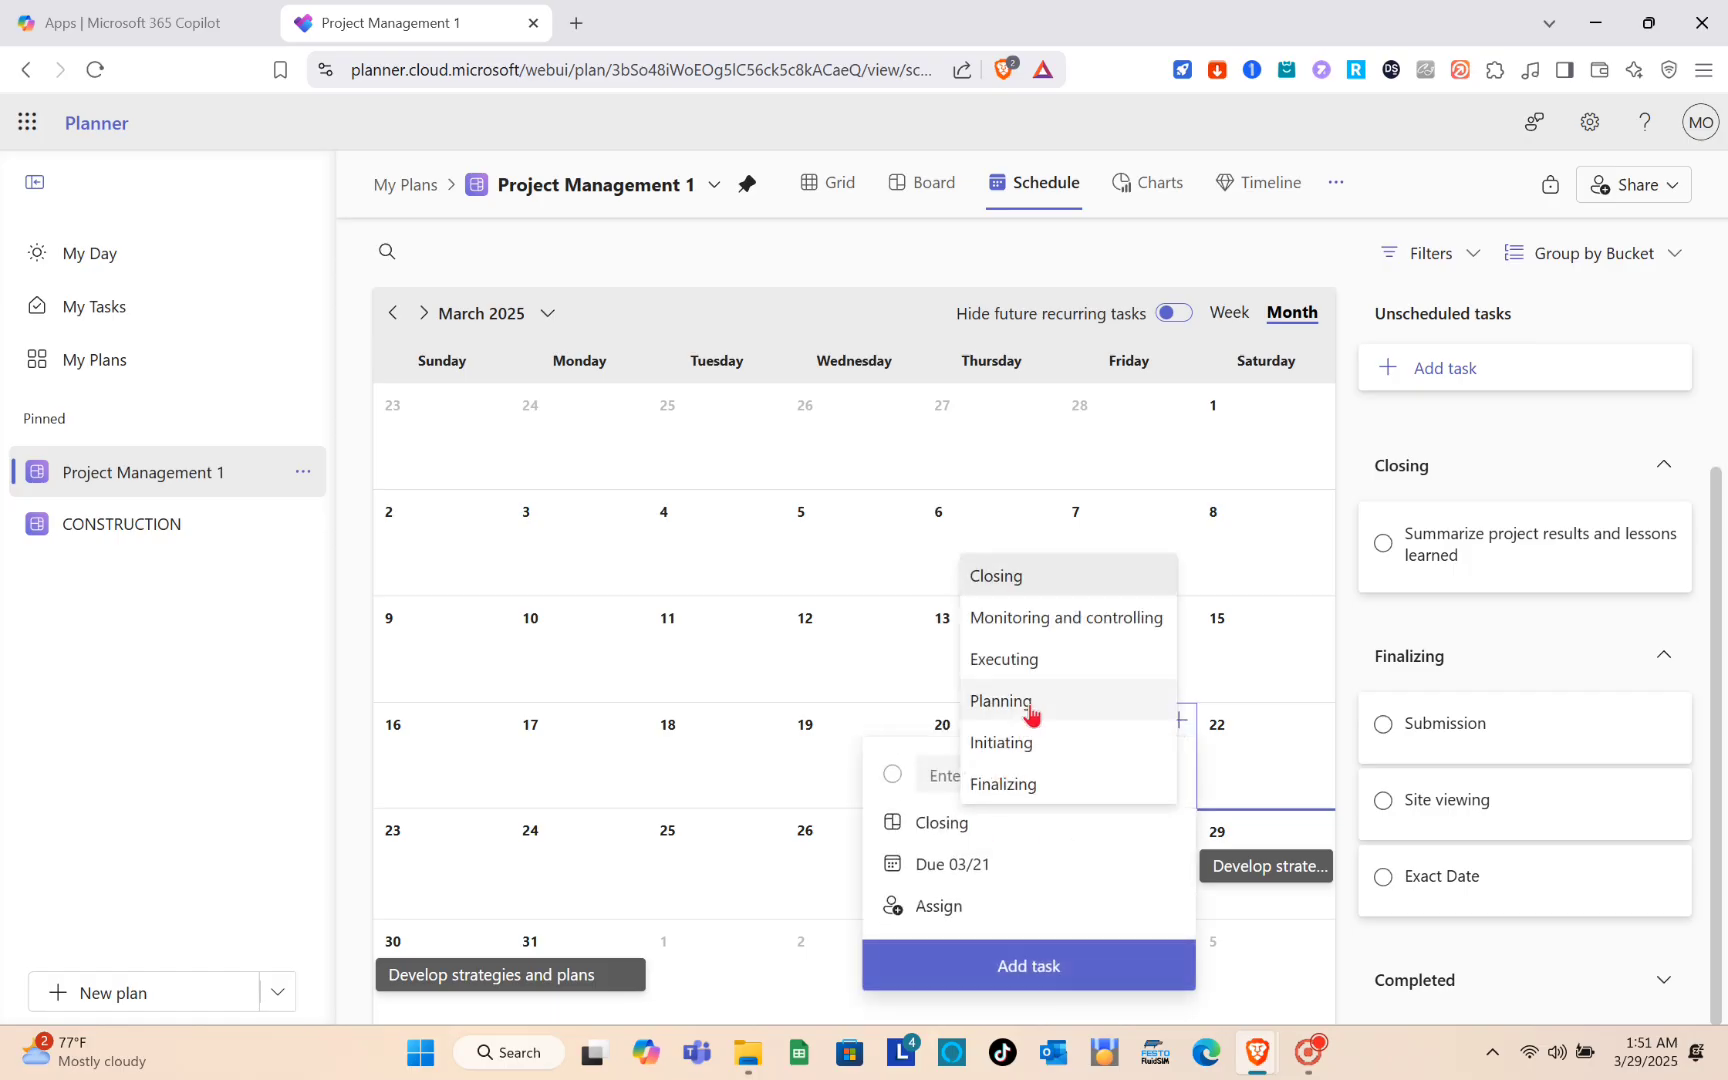
left_click(1030, 702)
left_click(1058, 966)
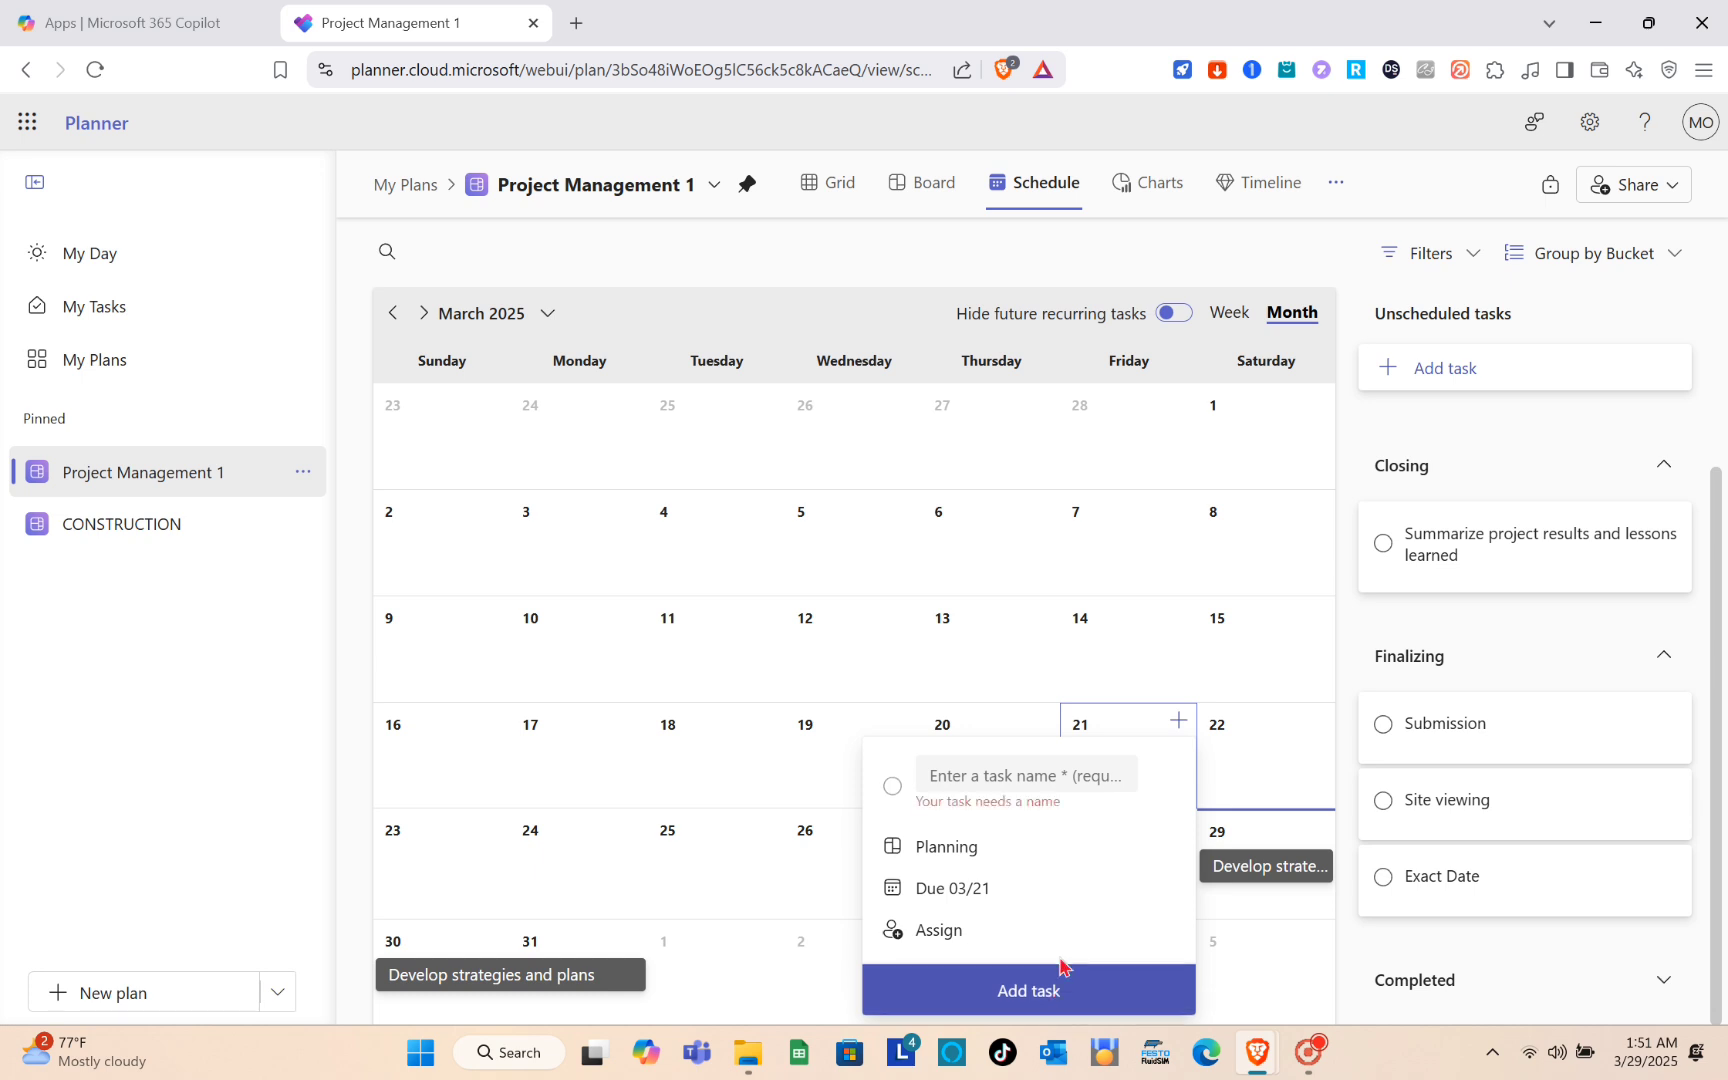
left_click(995, 778)
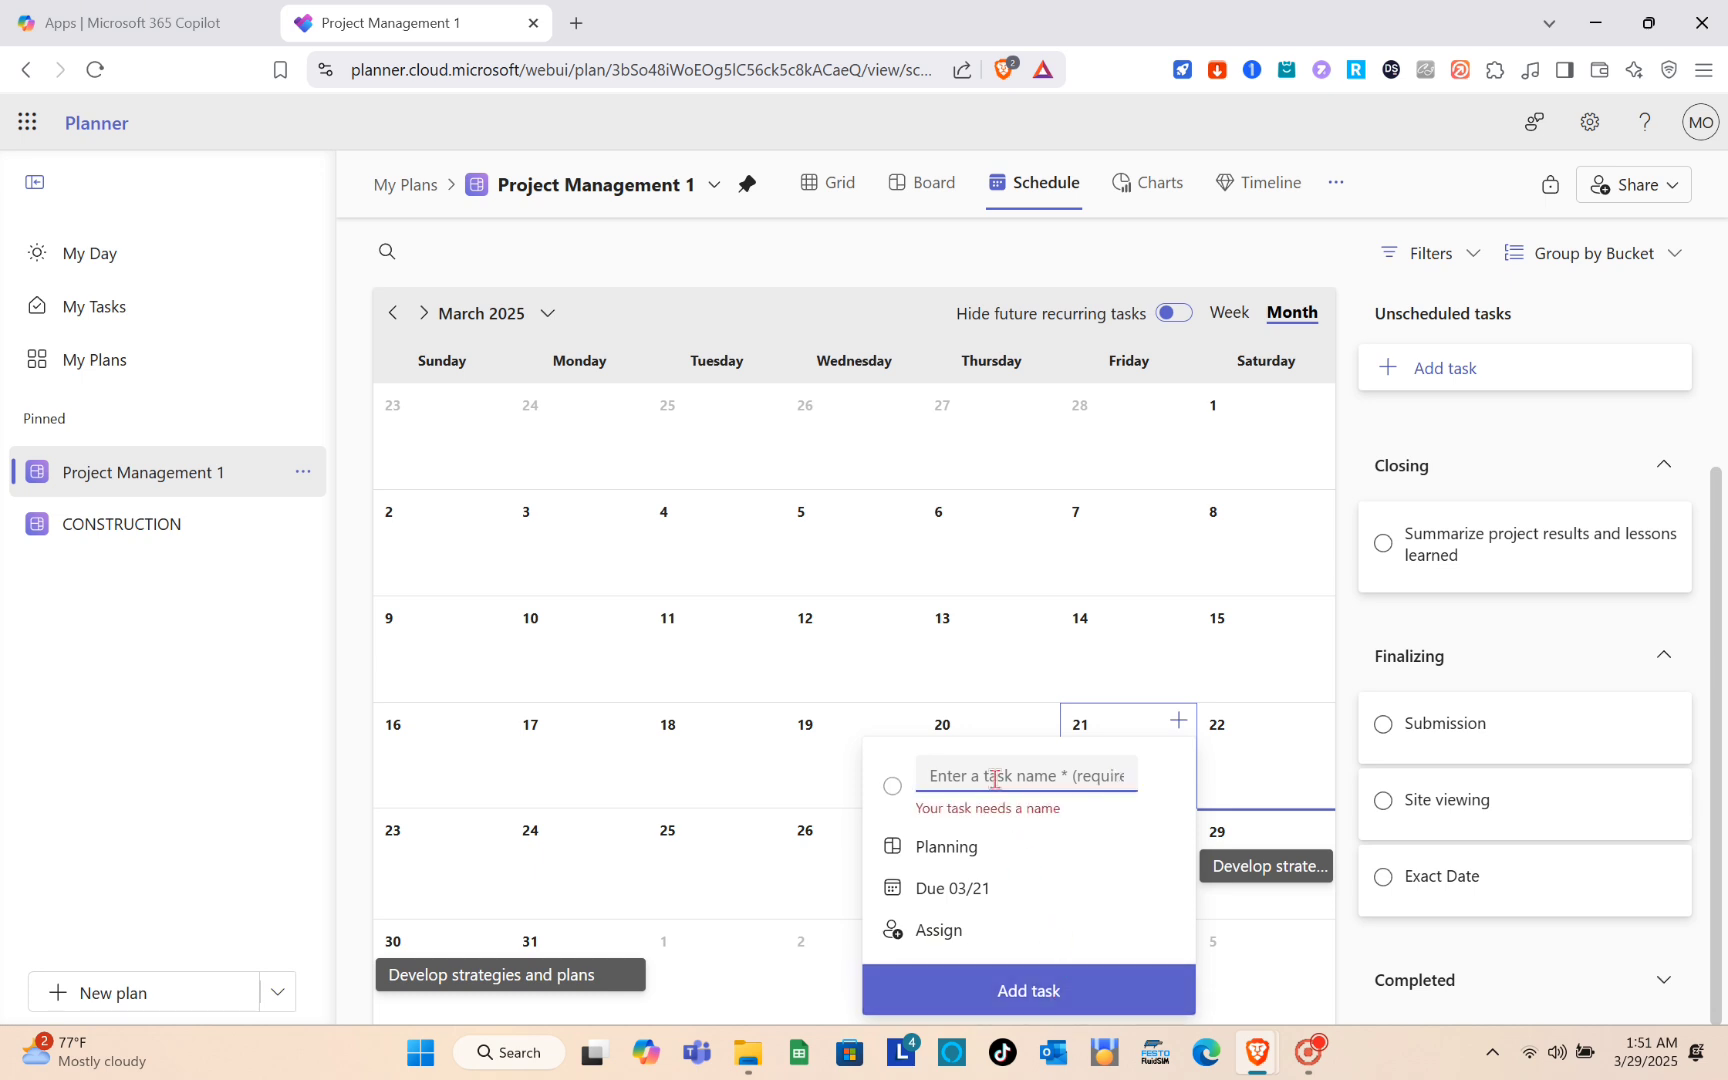
type("Sample")
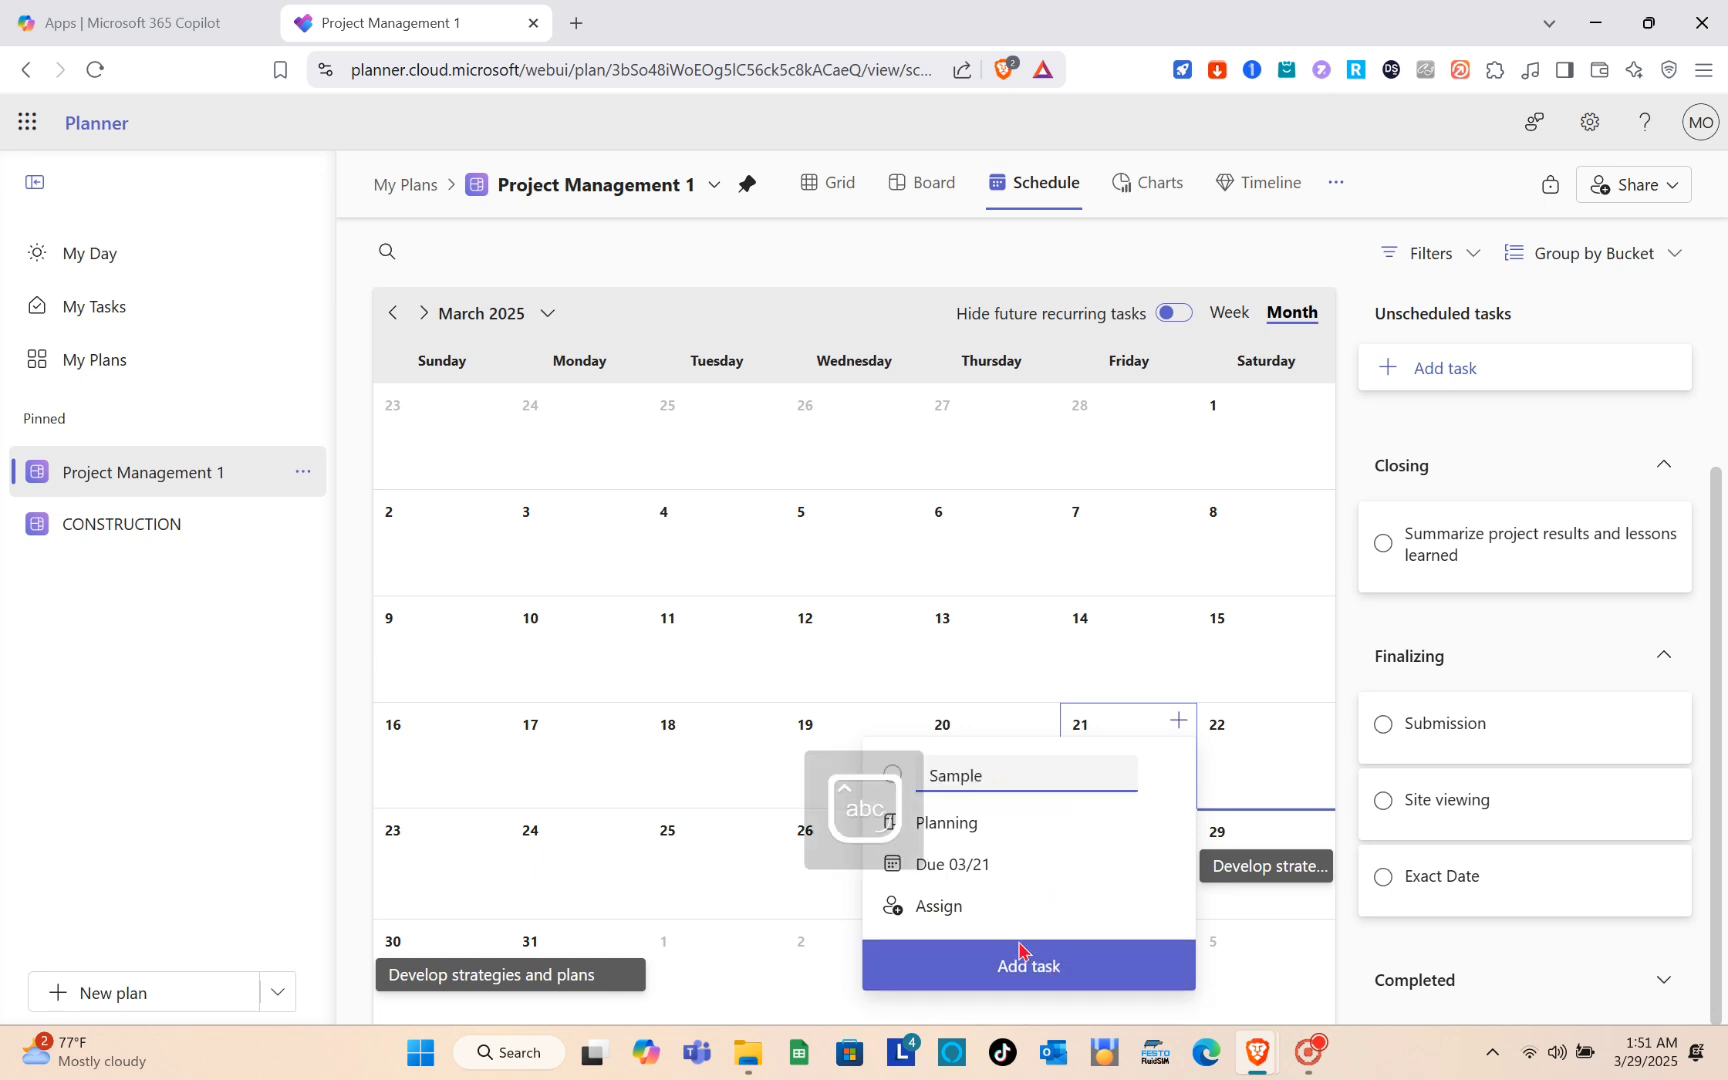
left_click(1020, 950)
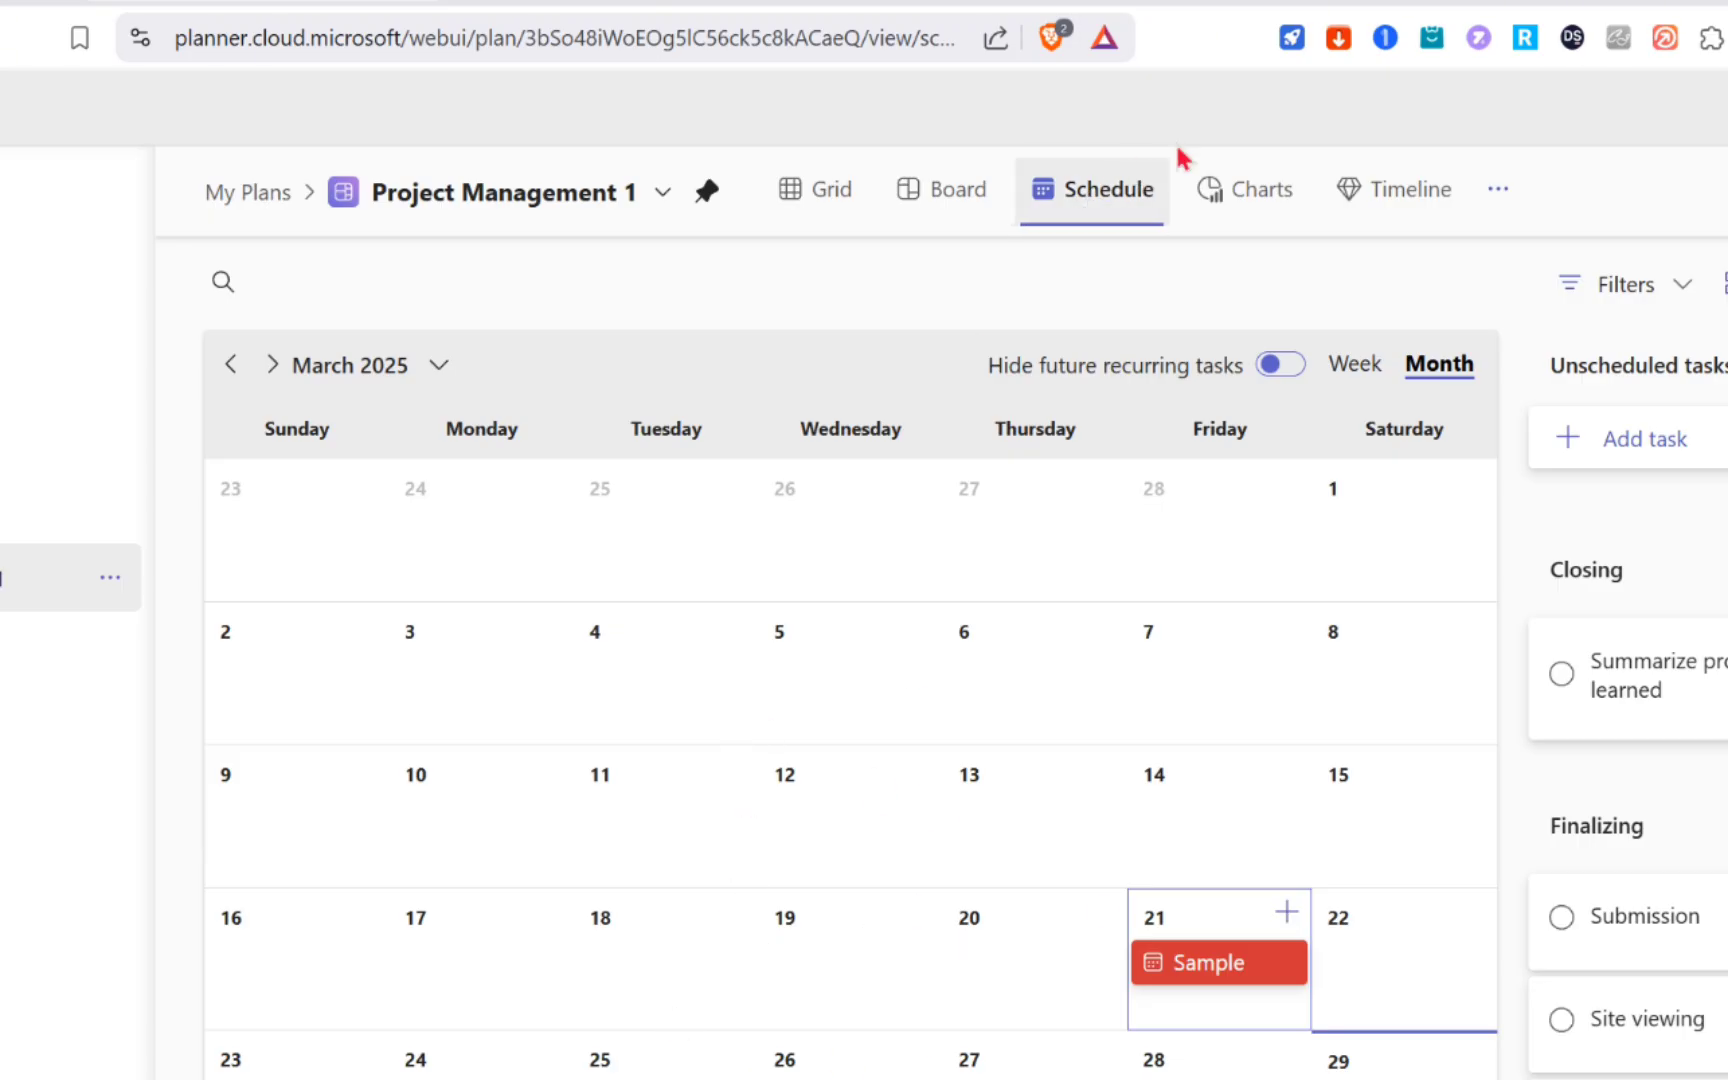
- Look through the status, bucket, priority and member charts, then return to the Board view
left_click(1265, 195)
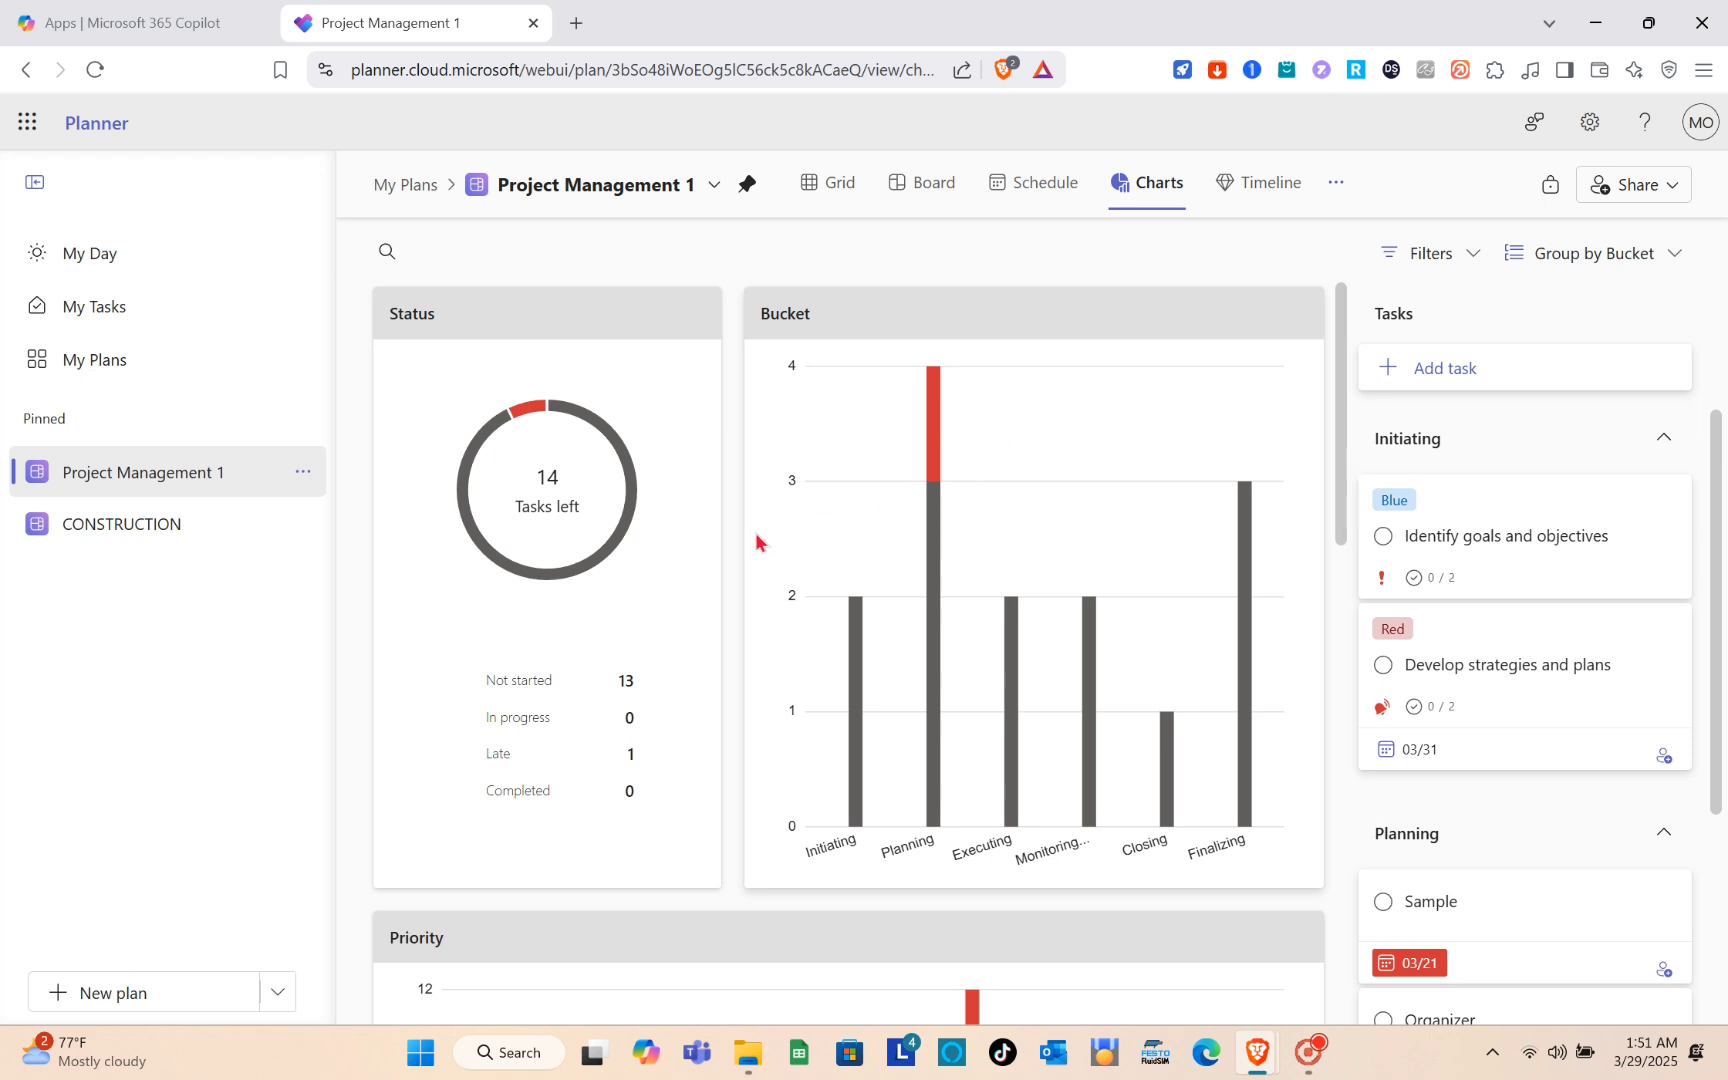
scroll(950, 805, "down", 2)
scroll(995, 640, "up", 2)
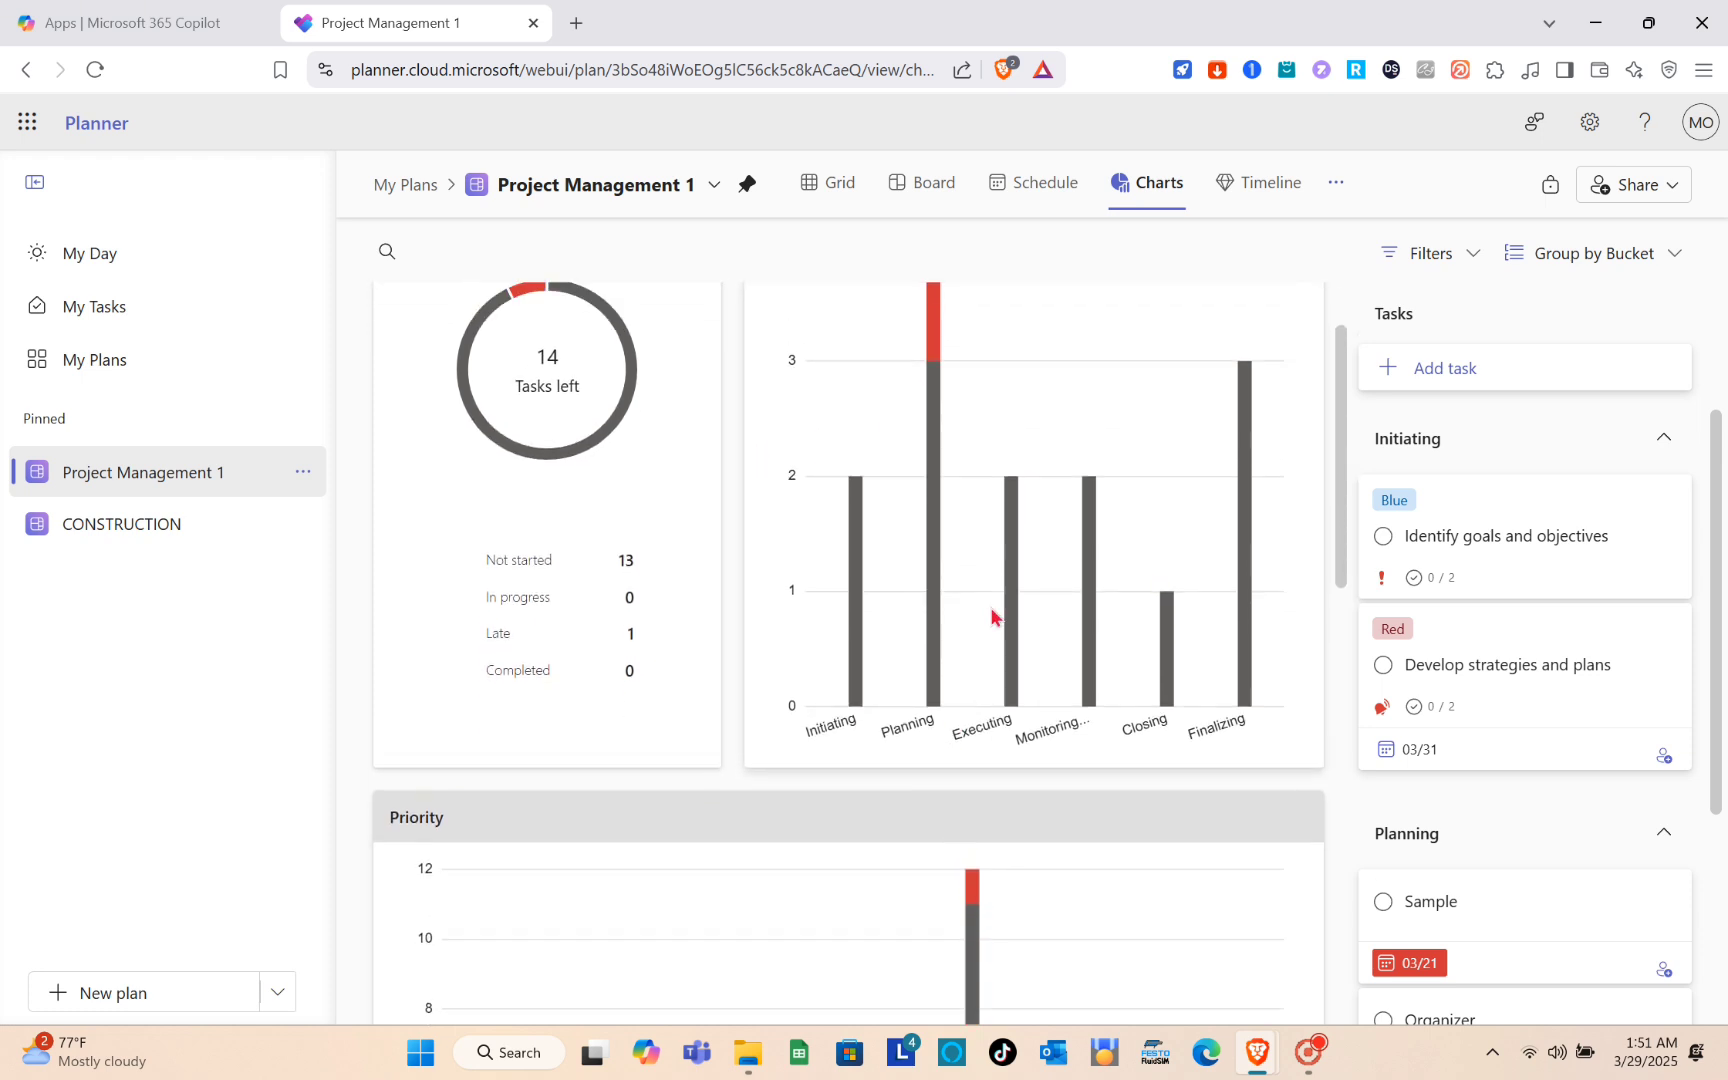
scroll(1418, 836, "down", 3)
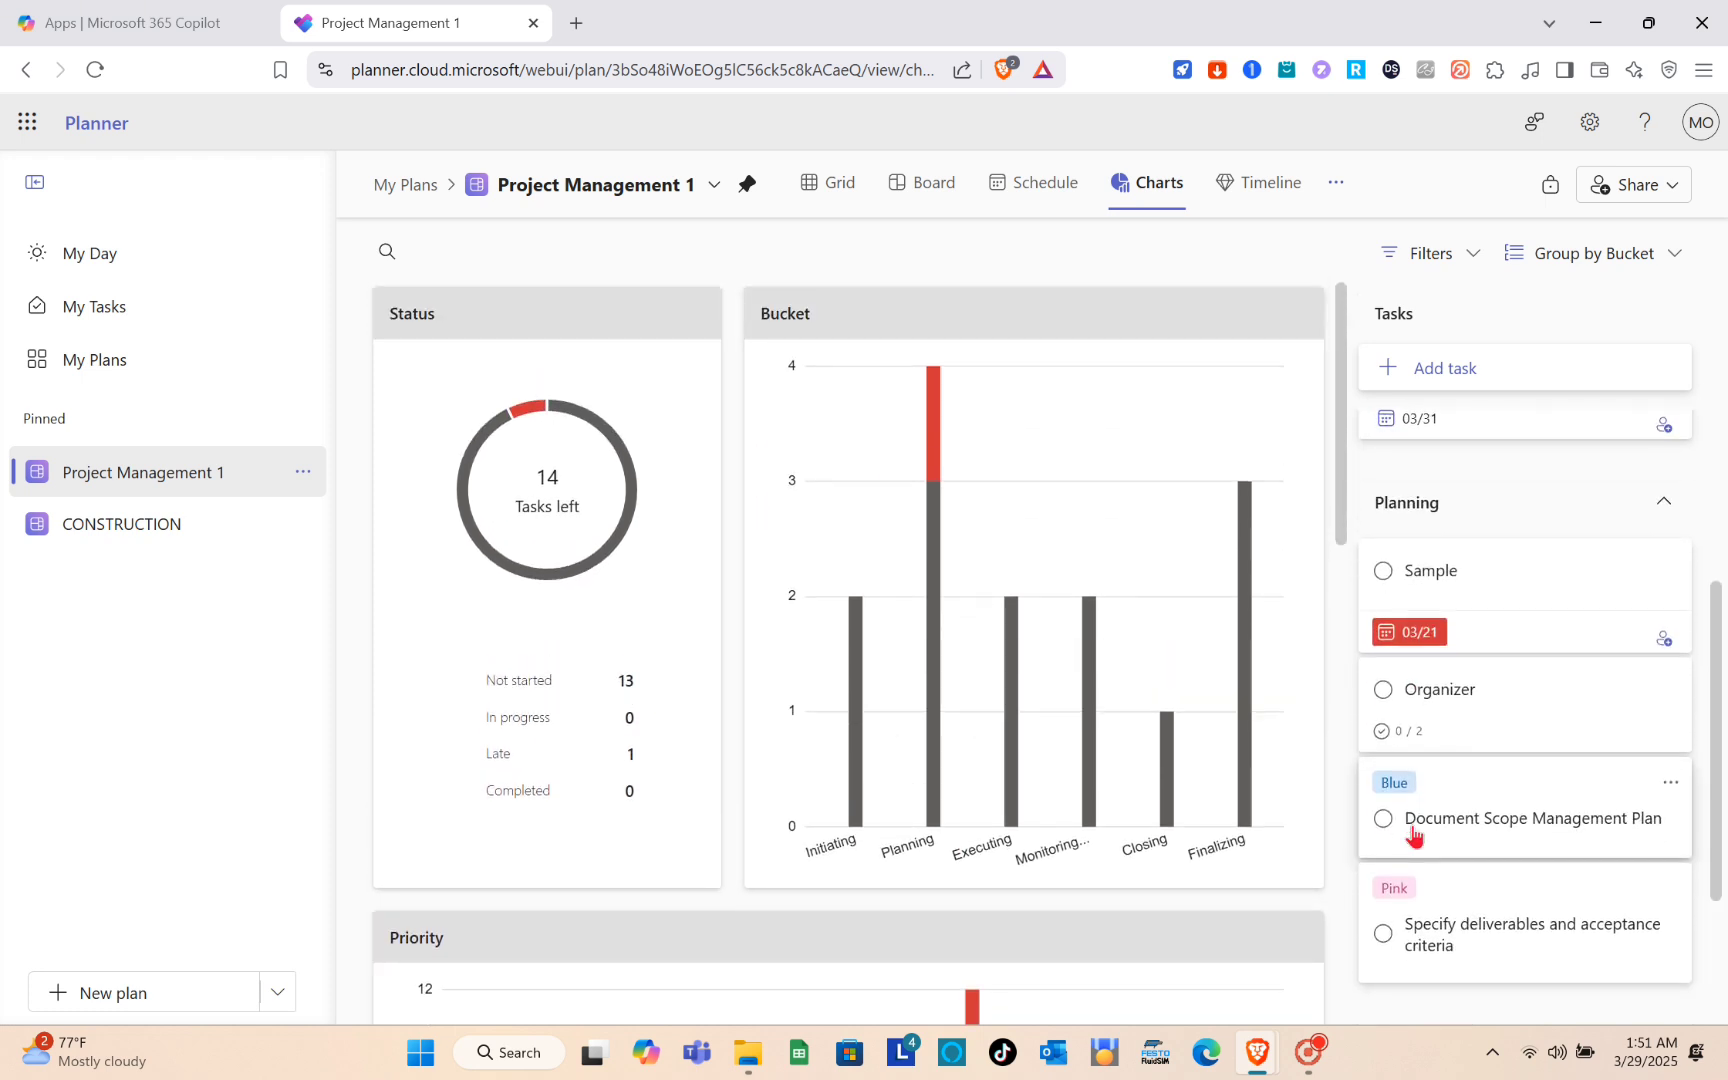
scroll(1414, 700, "down", 5)
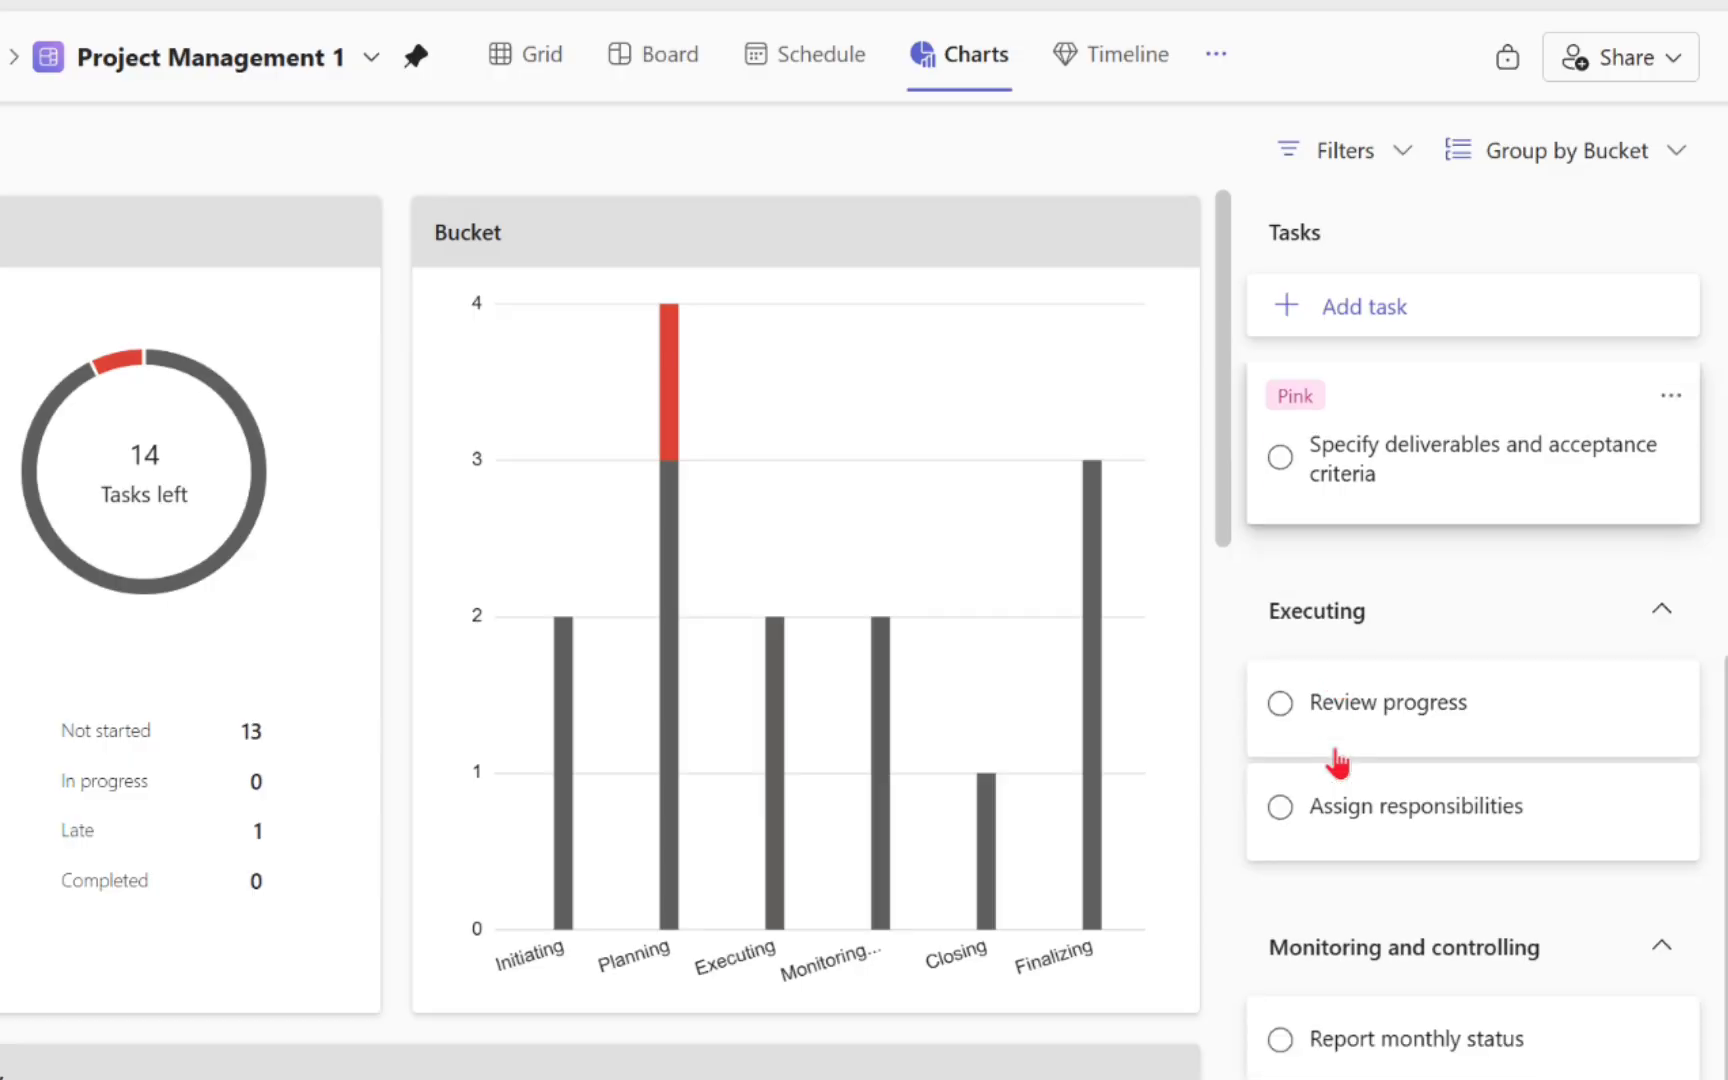
scroll(1340, 762, "down", 2)
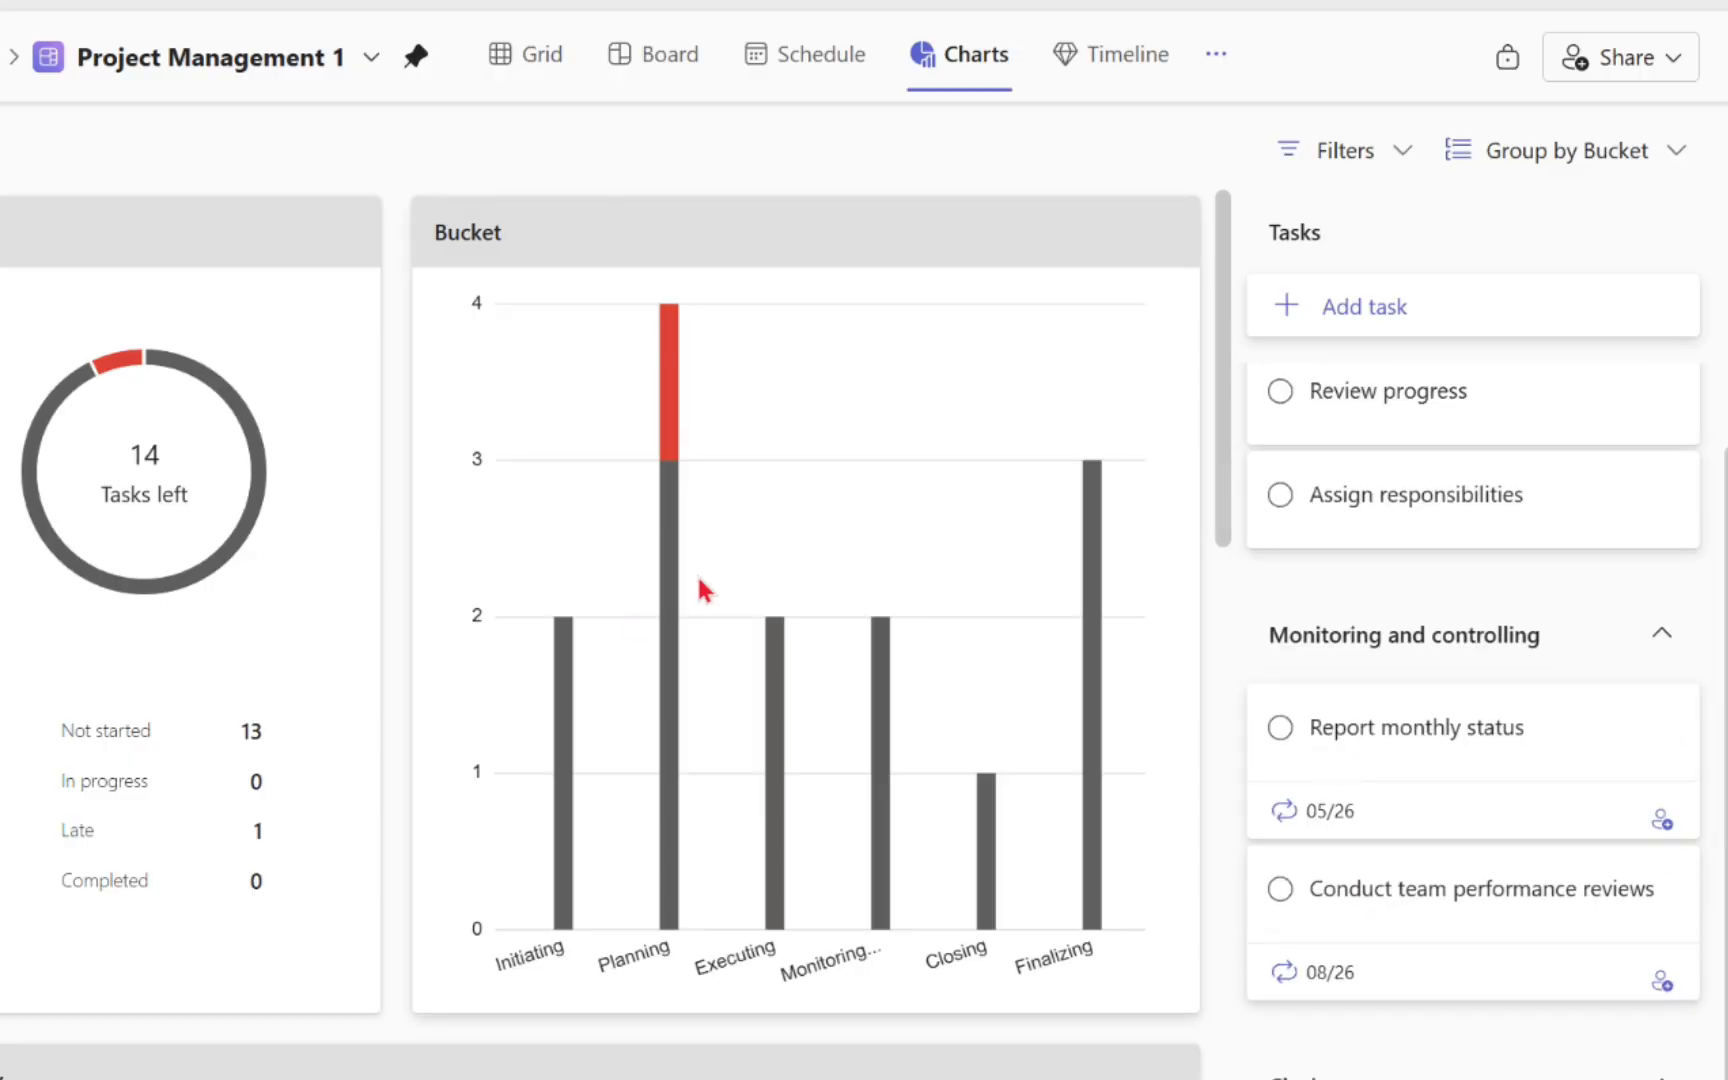
scroll(1489, 451, "up", 10)
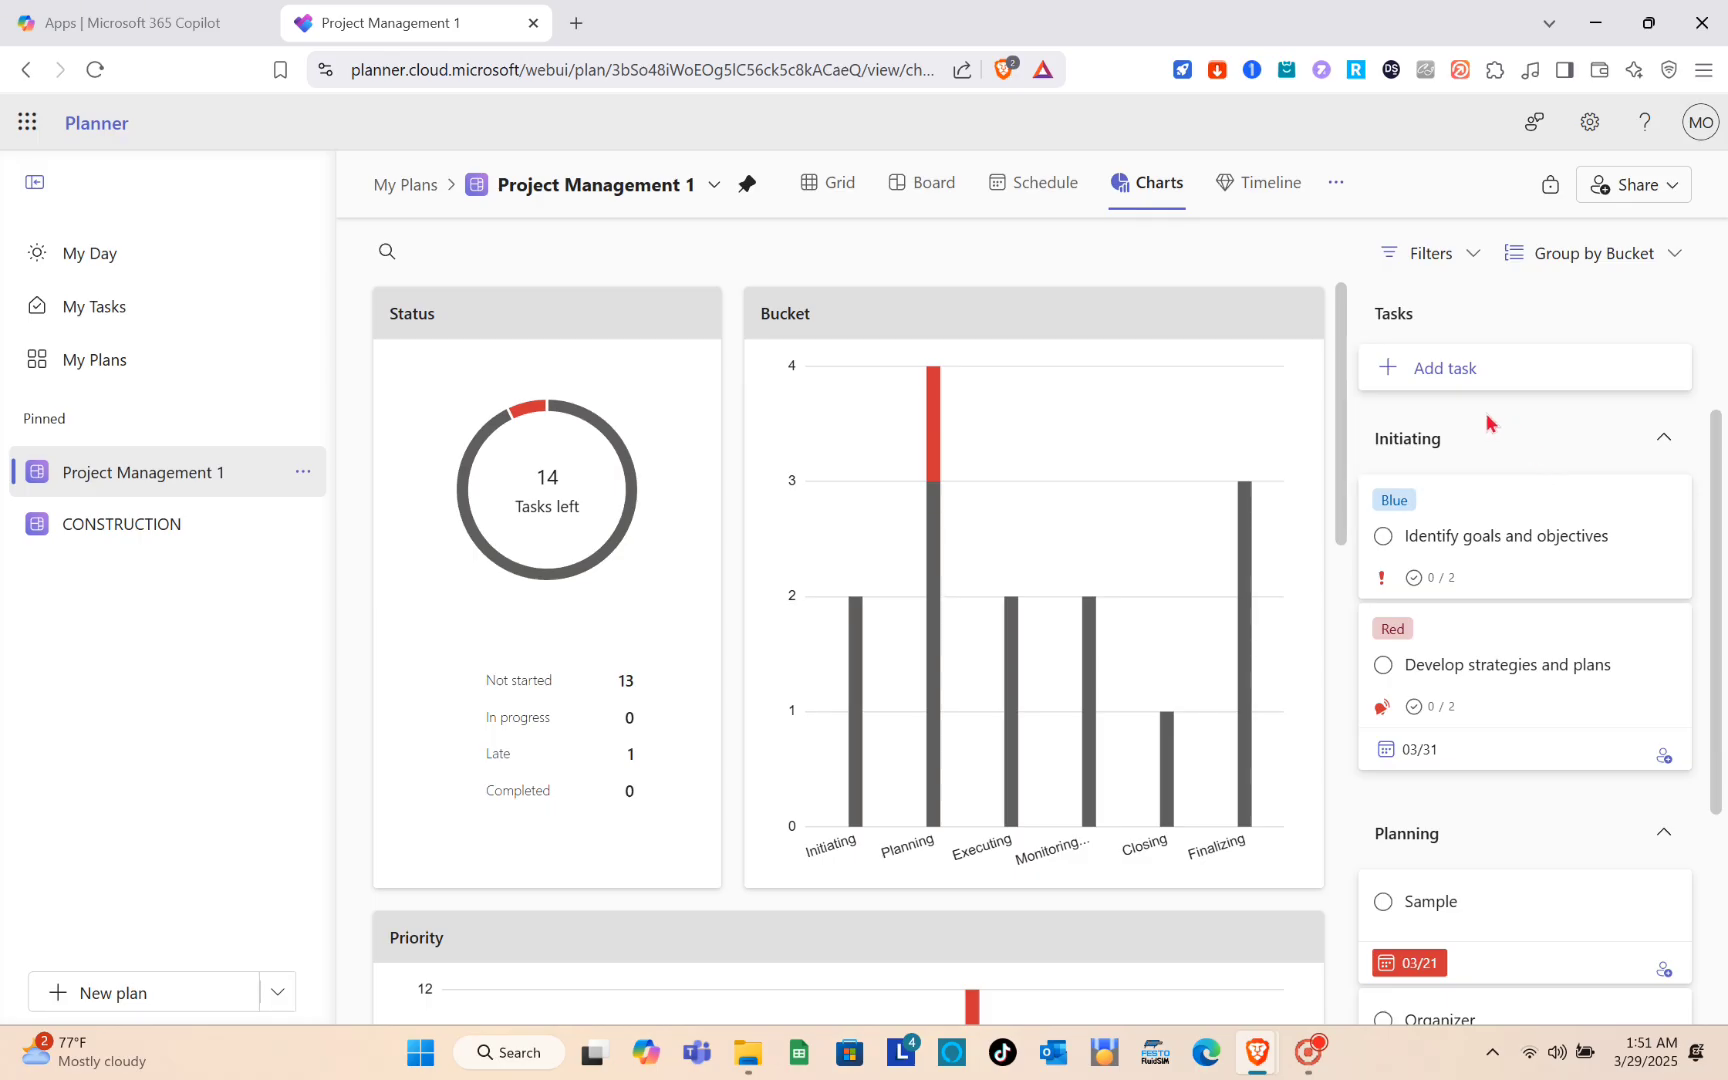
scroll(1010, 517, "down", 8)
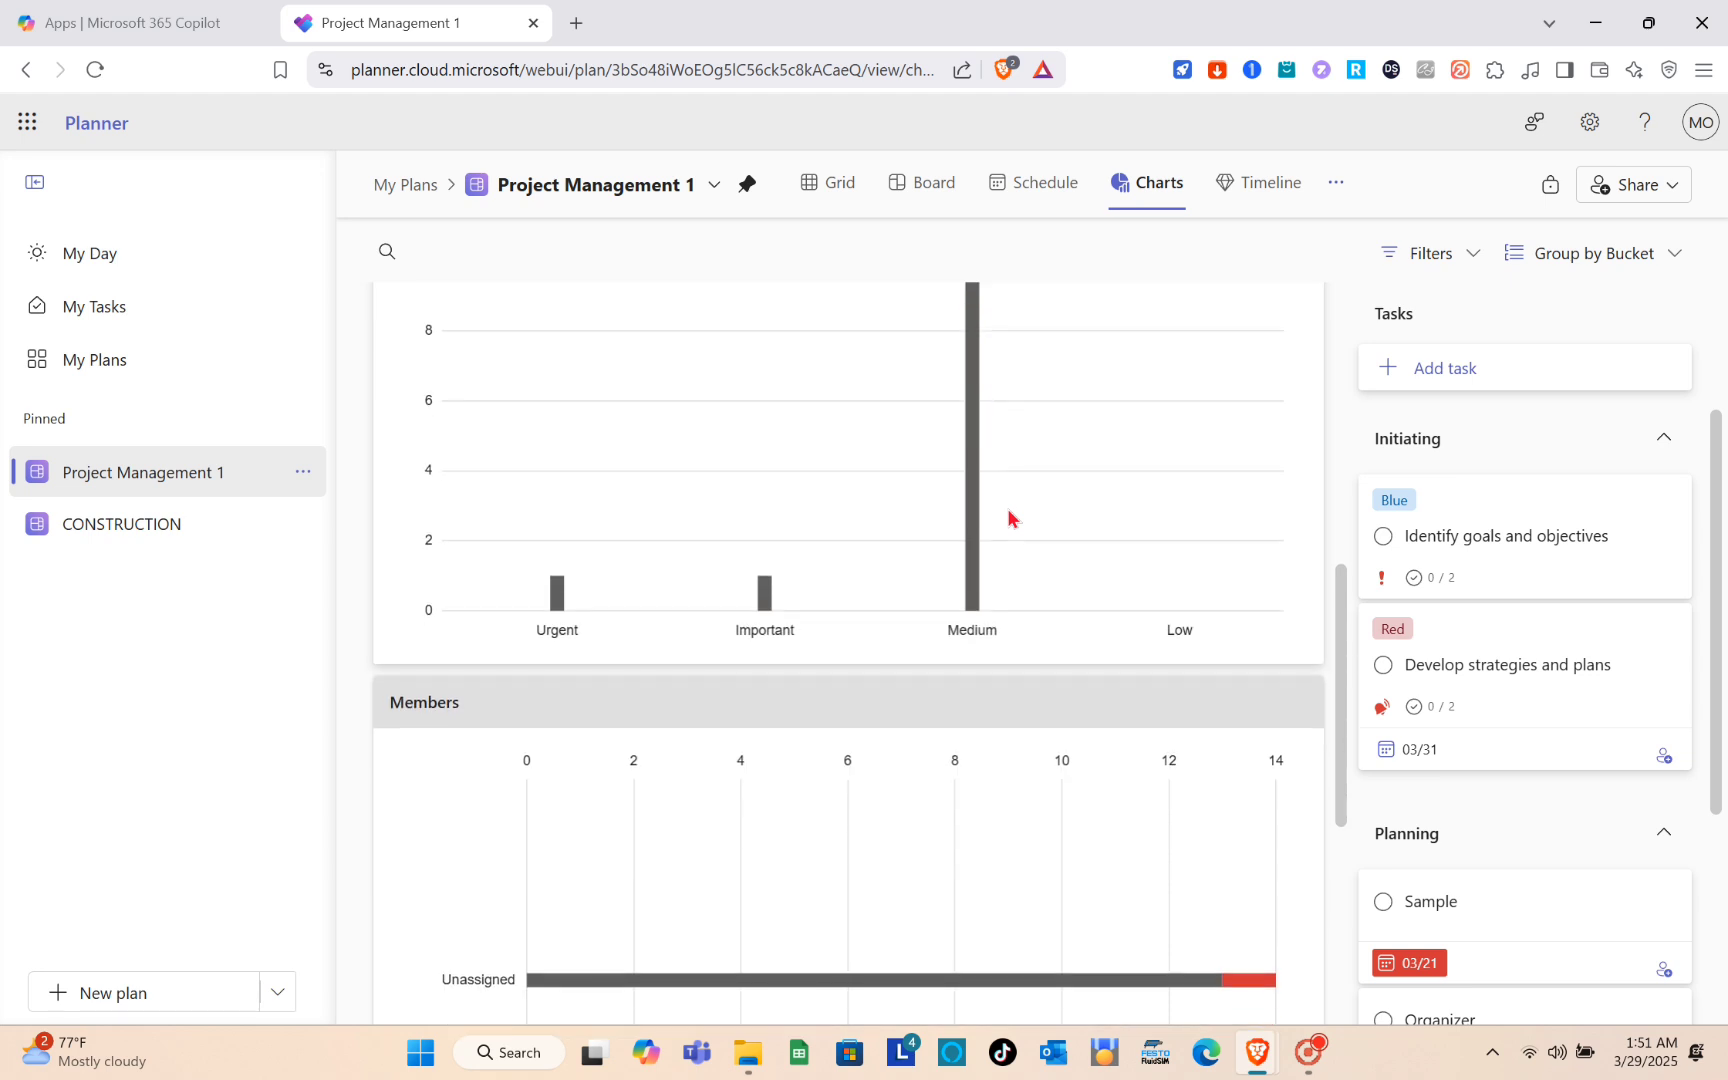
scroll(1010, 517, "down", 4)
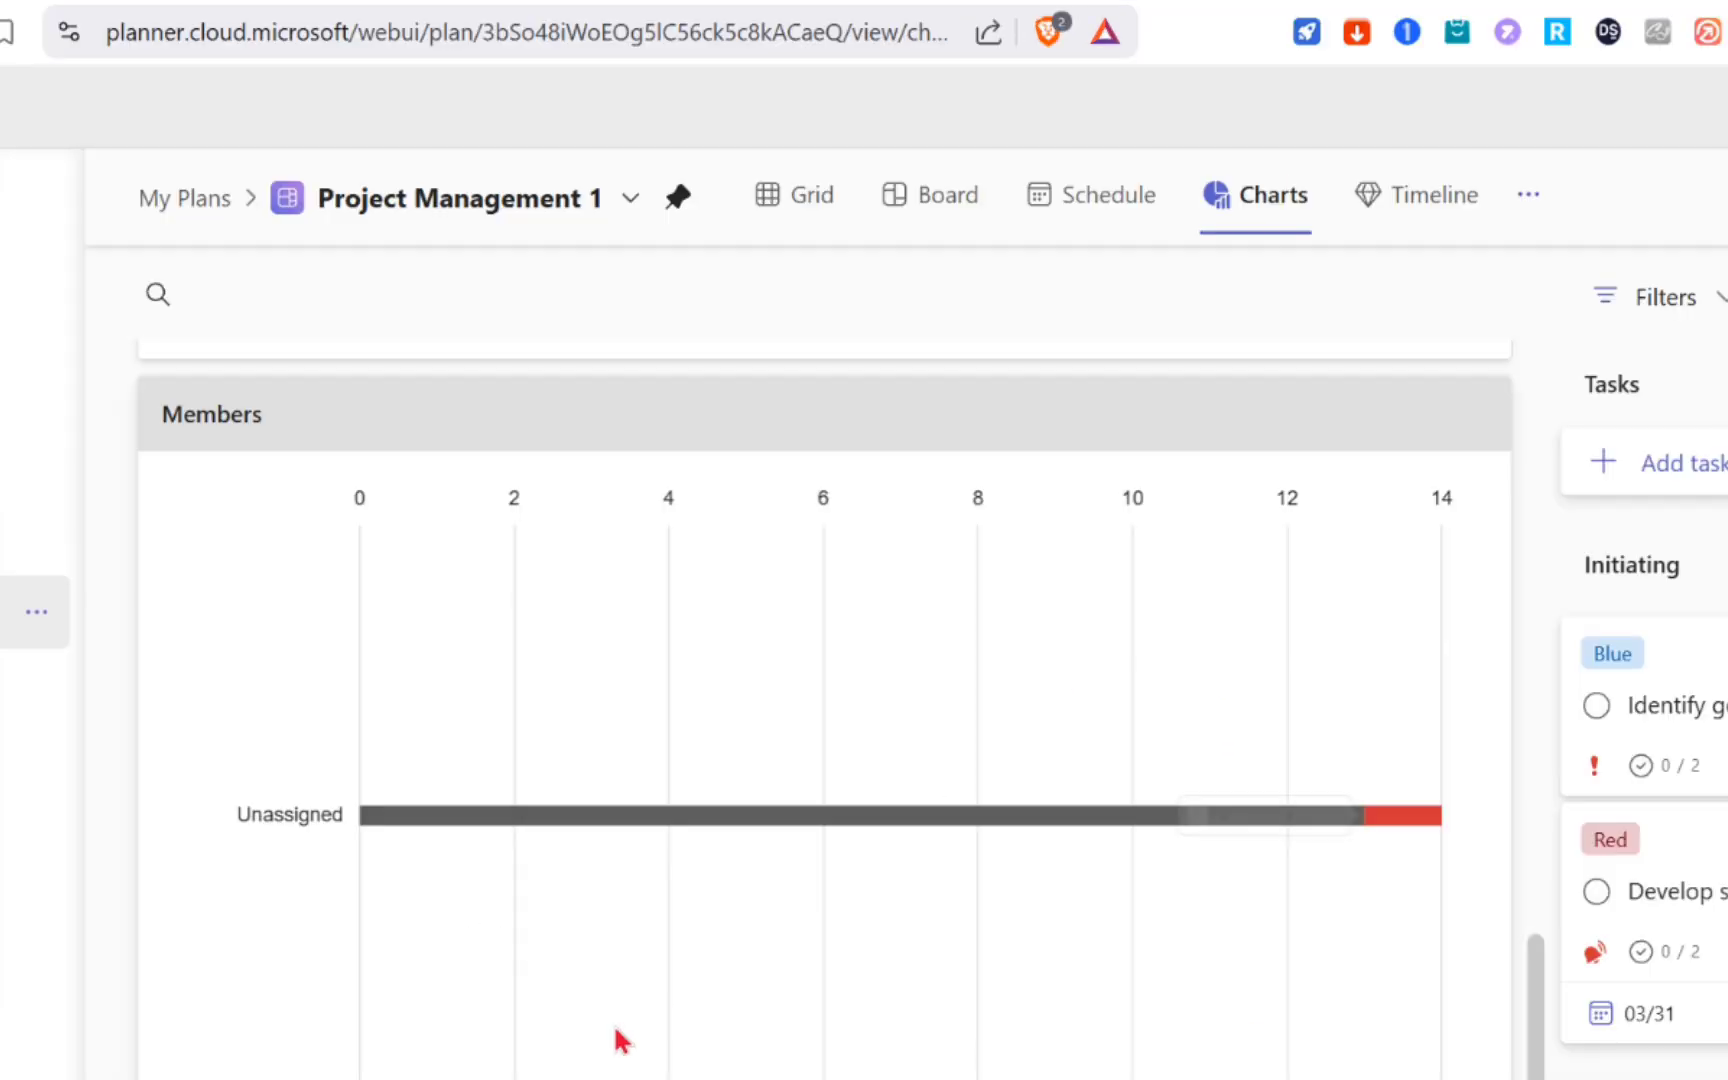
scroll(708, 769, "up", 12)
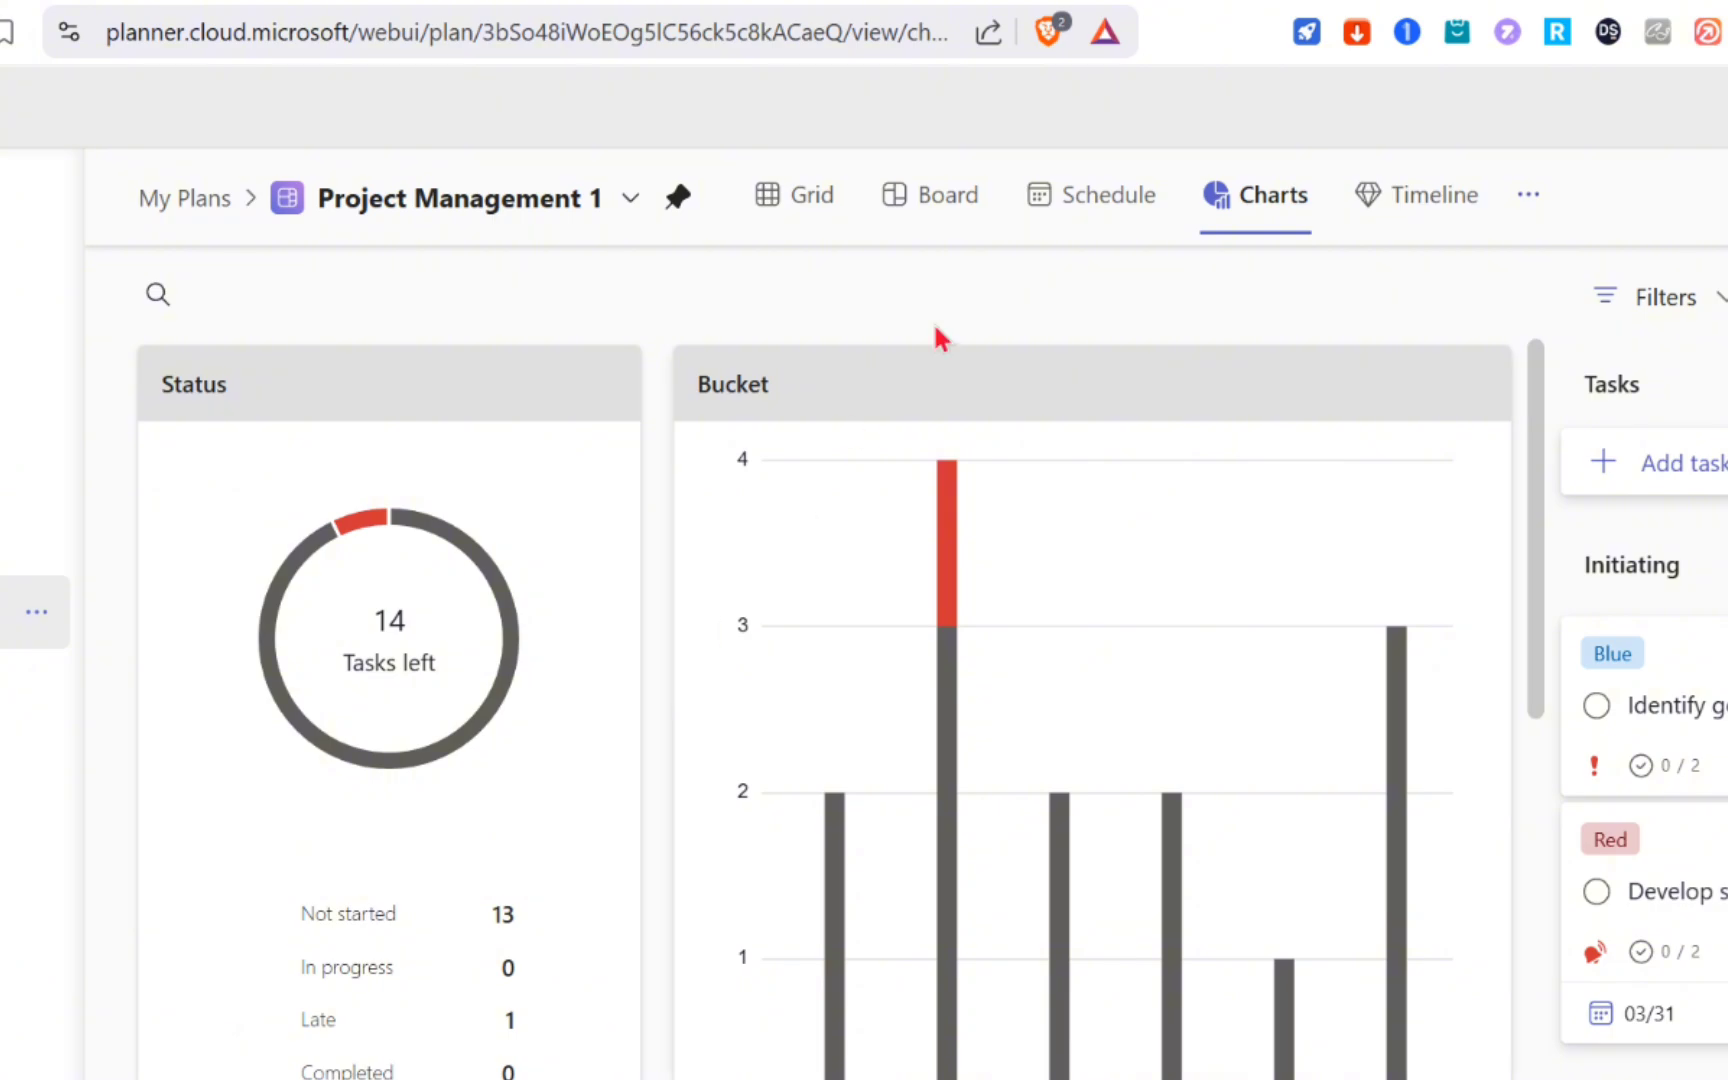
left_click(945, 212)
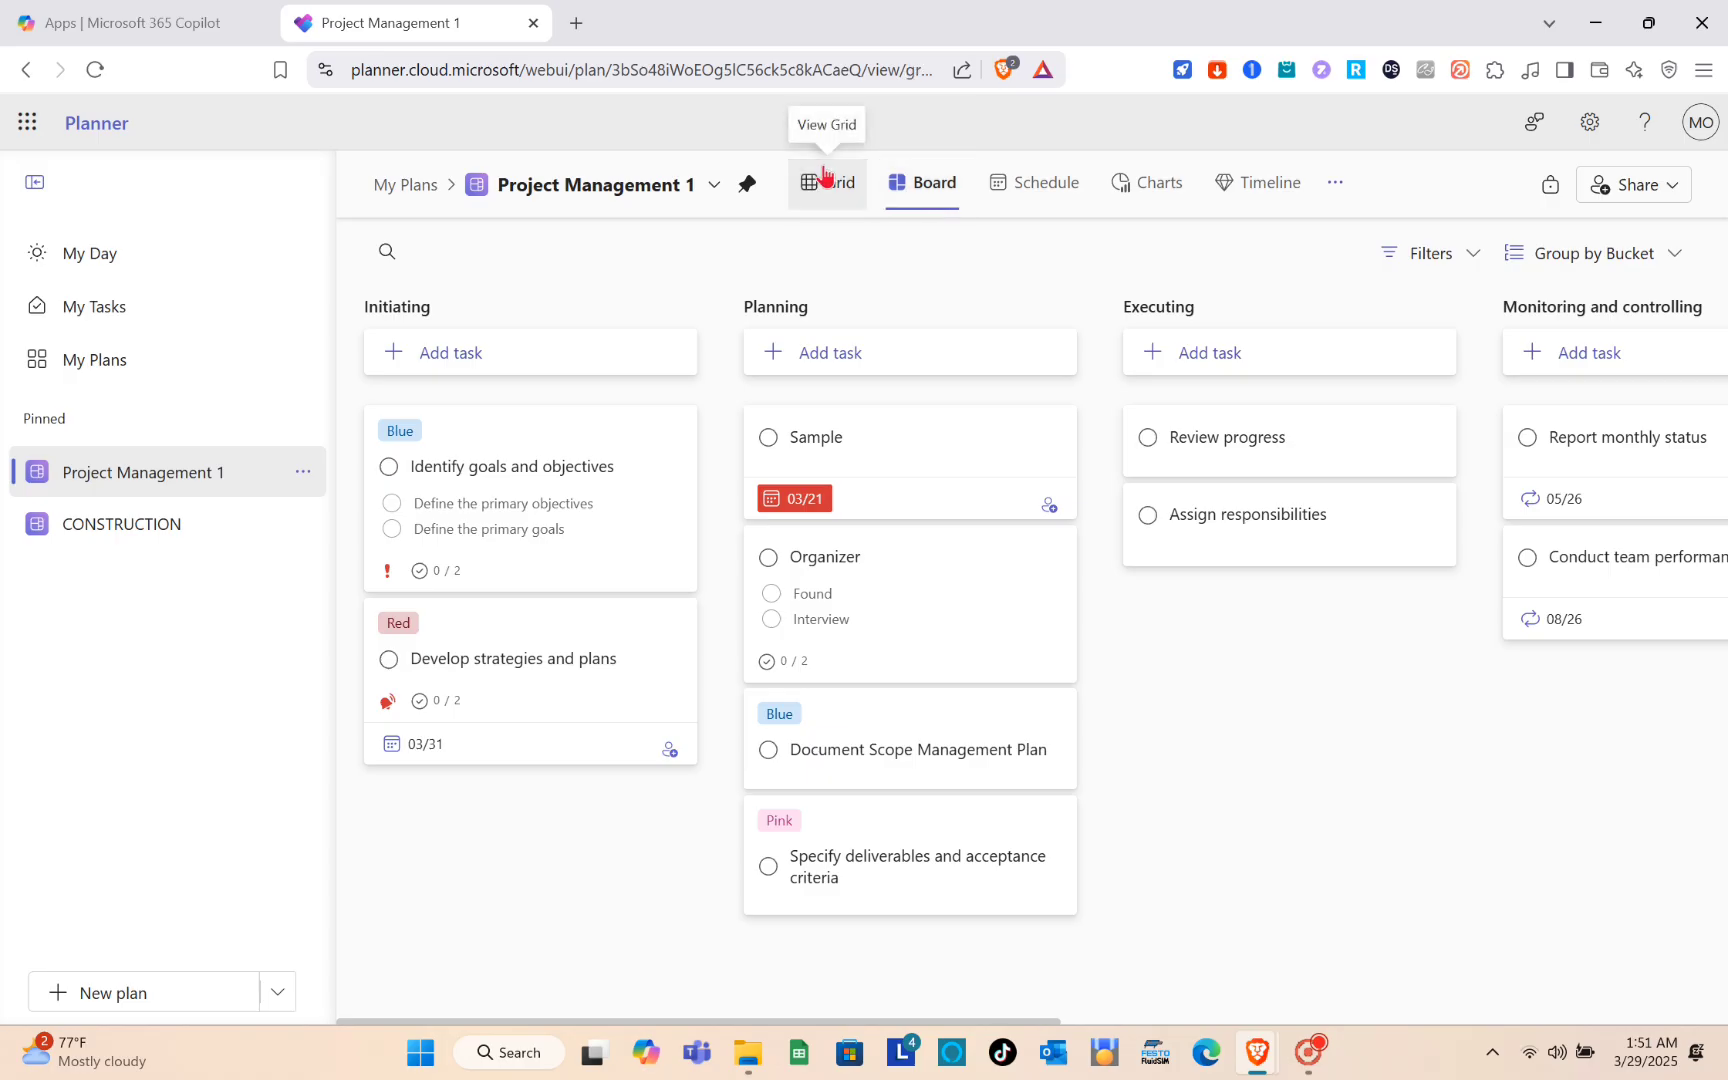
- In Grid view, set Review progress to In progress and Report monthly status to Completed
left_click(825, 180)
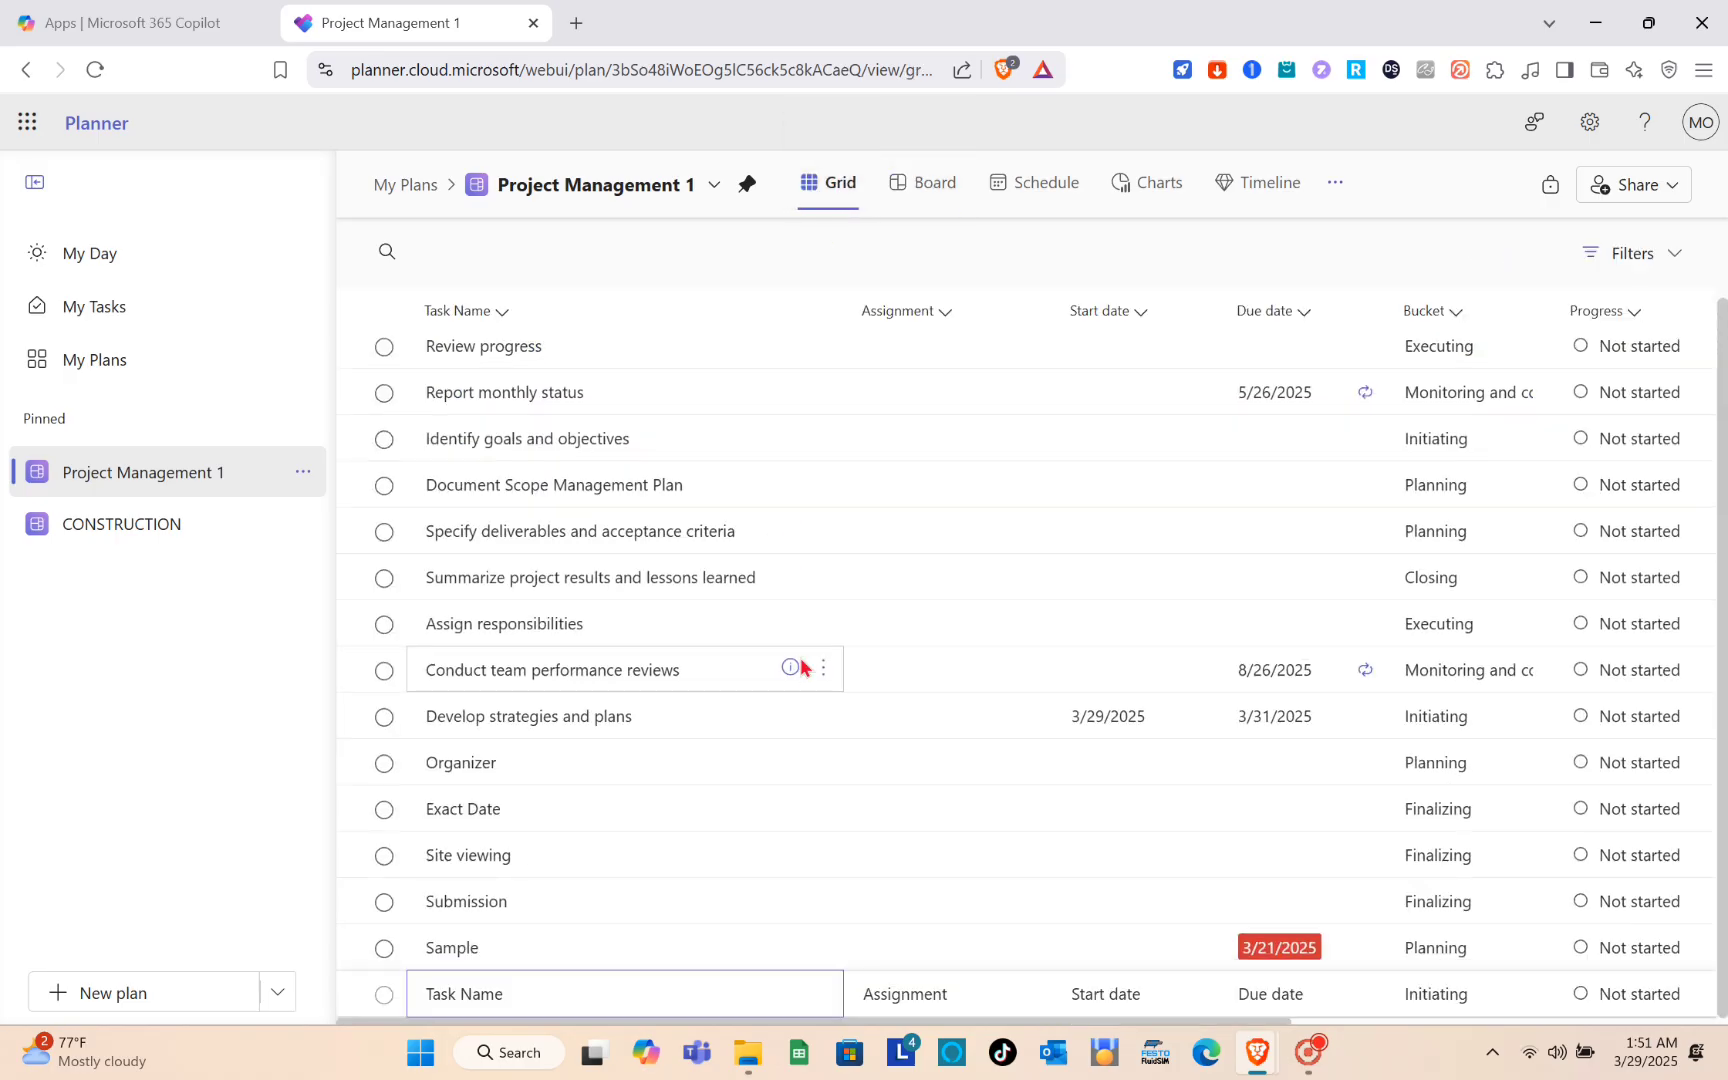
scroll(798, 670, "up", 1)
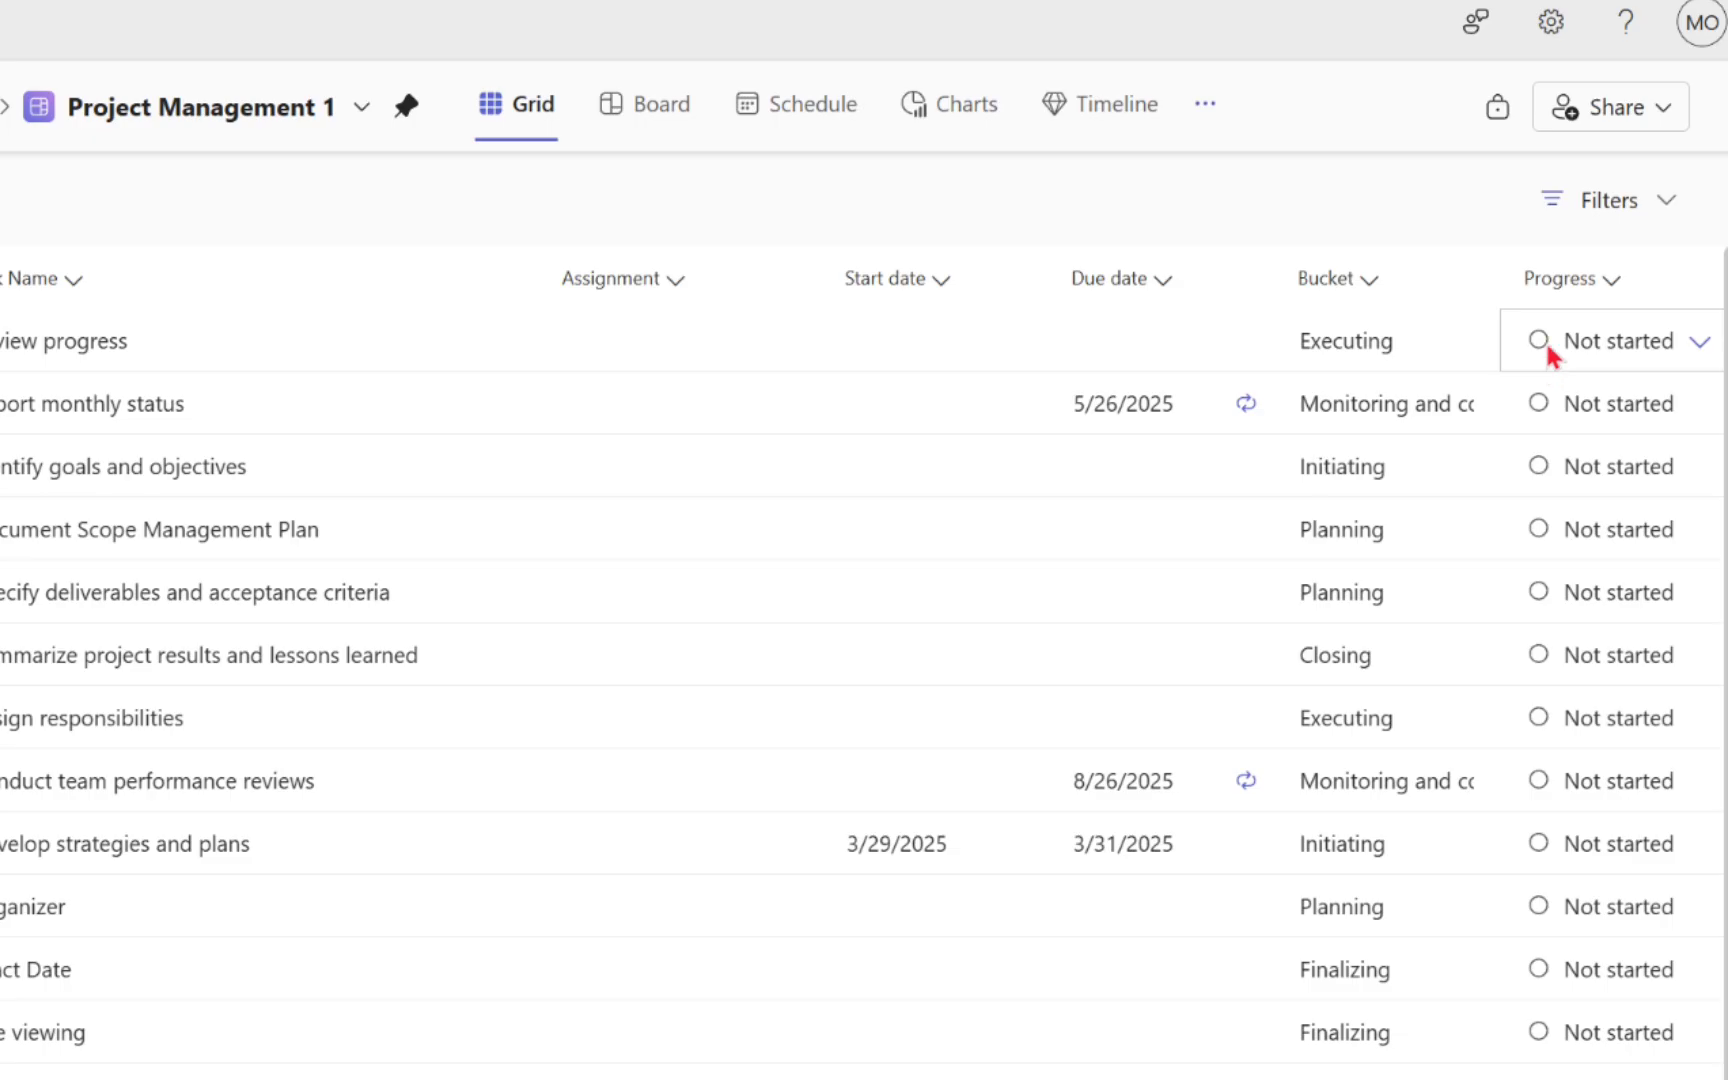
left_click(1700, 345)
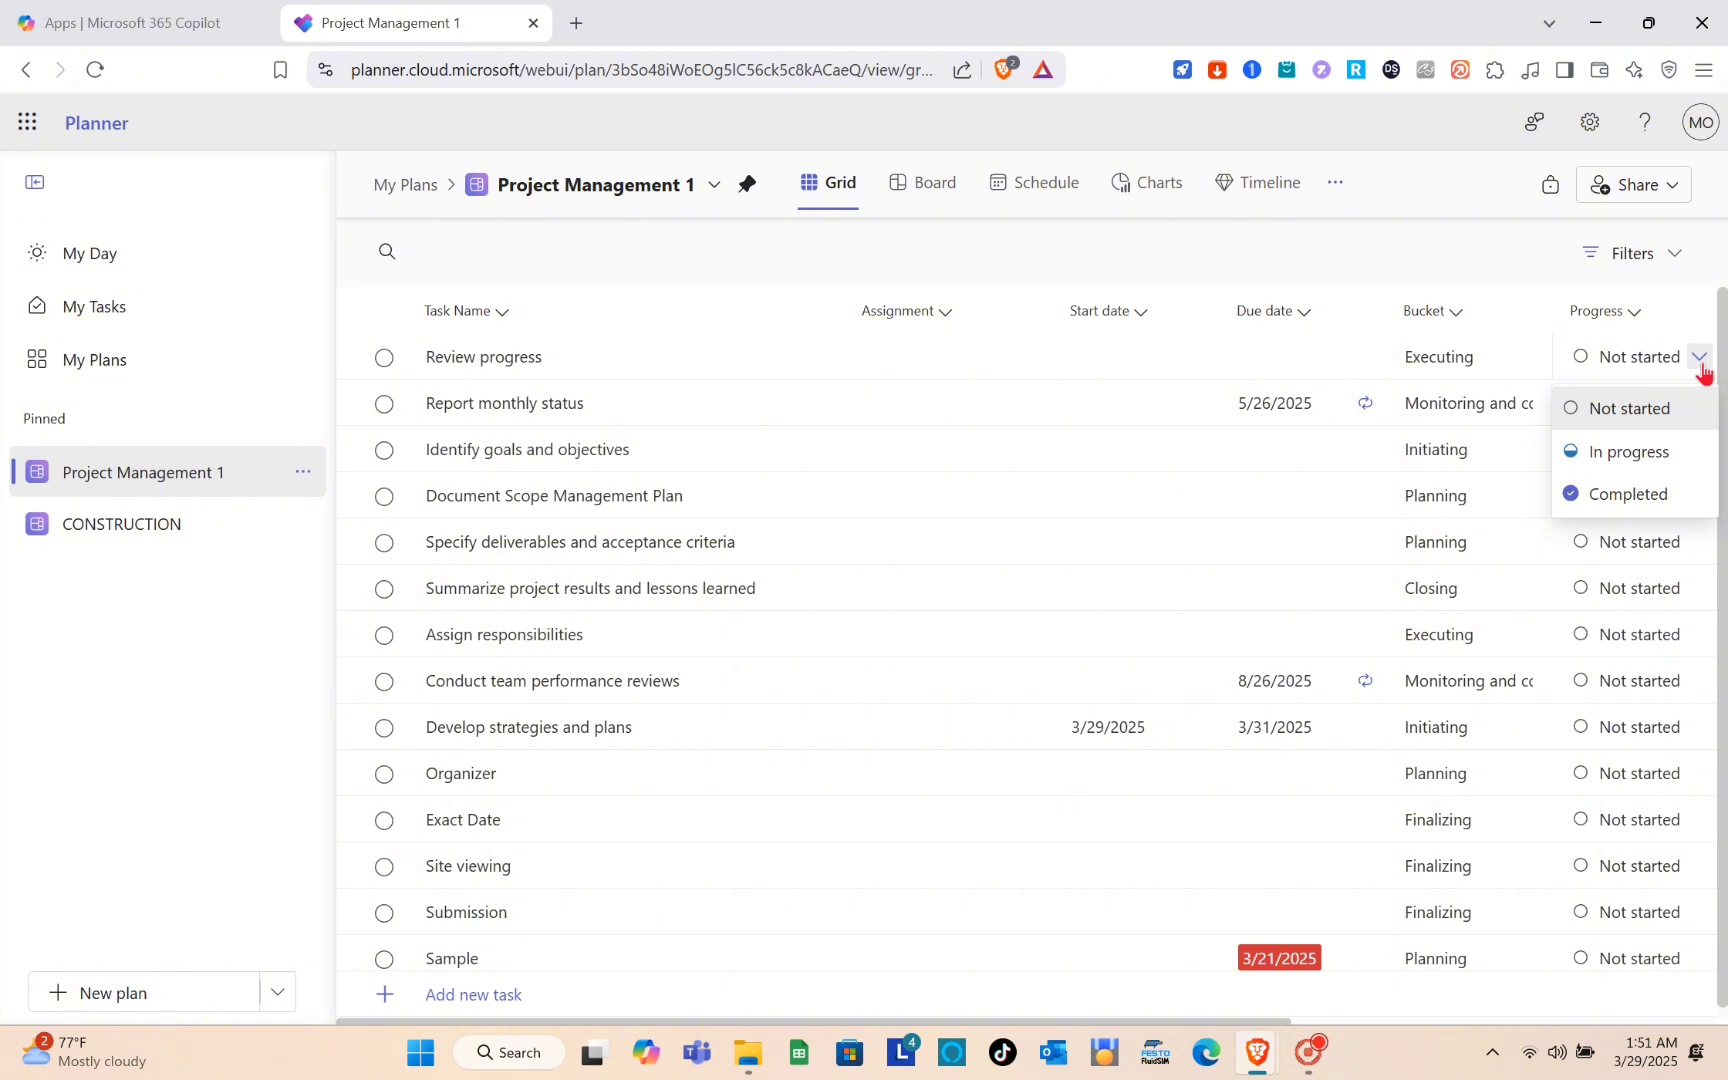
left_click(1638, 412)
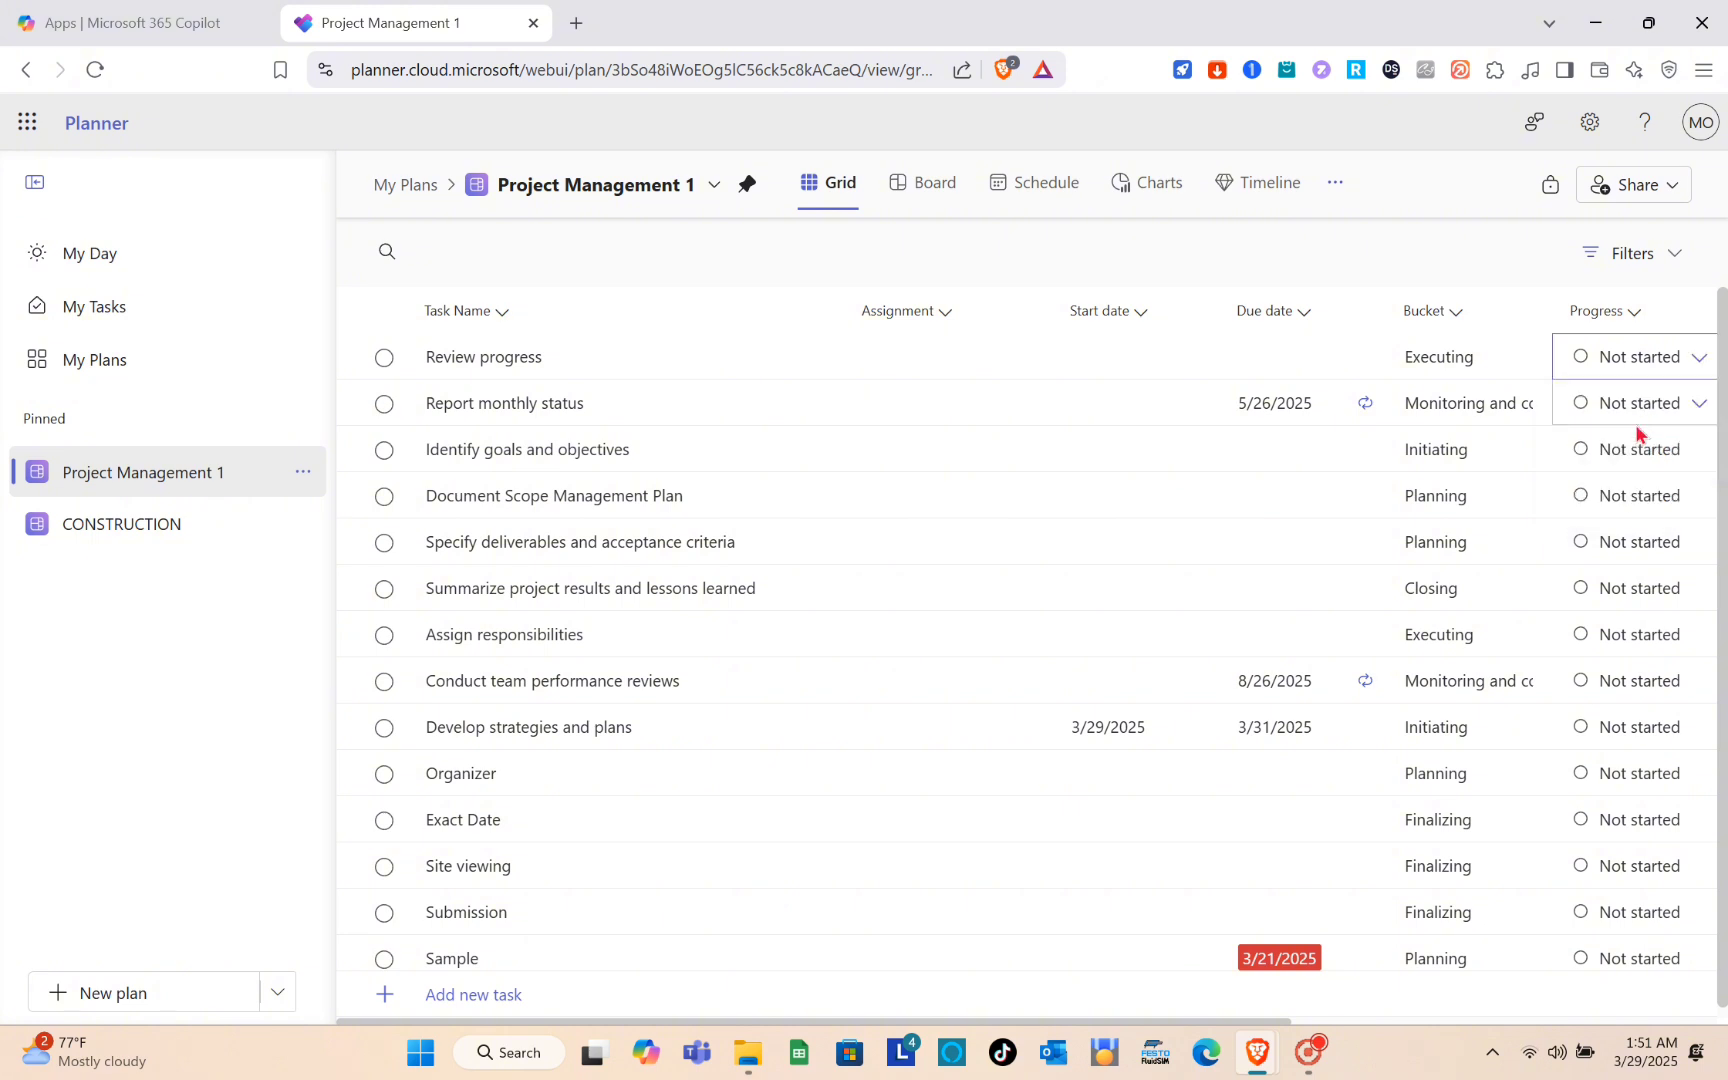
left_click(1694, 359)
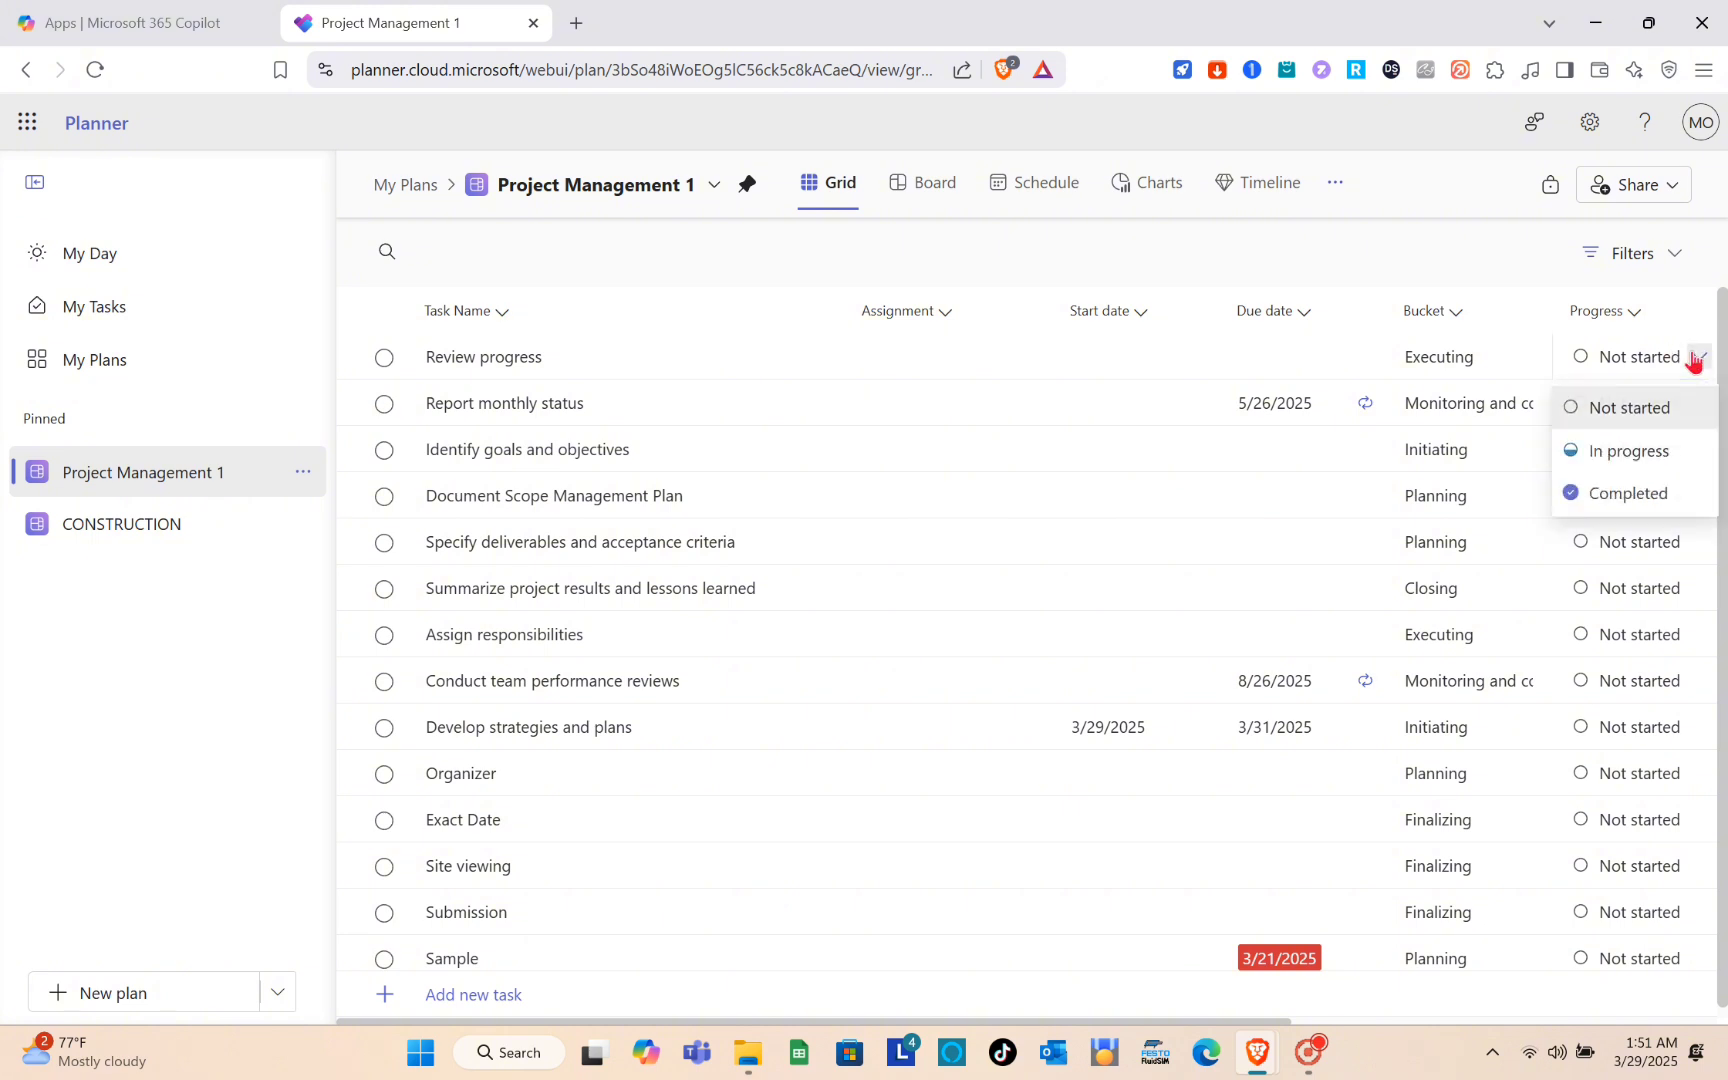
left_click(1608, 455)
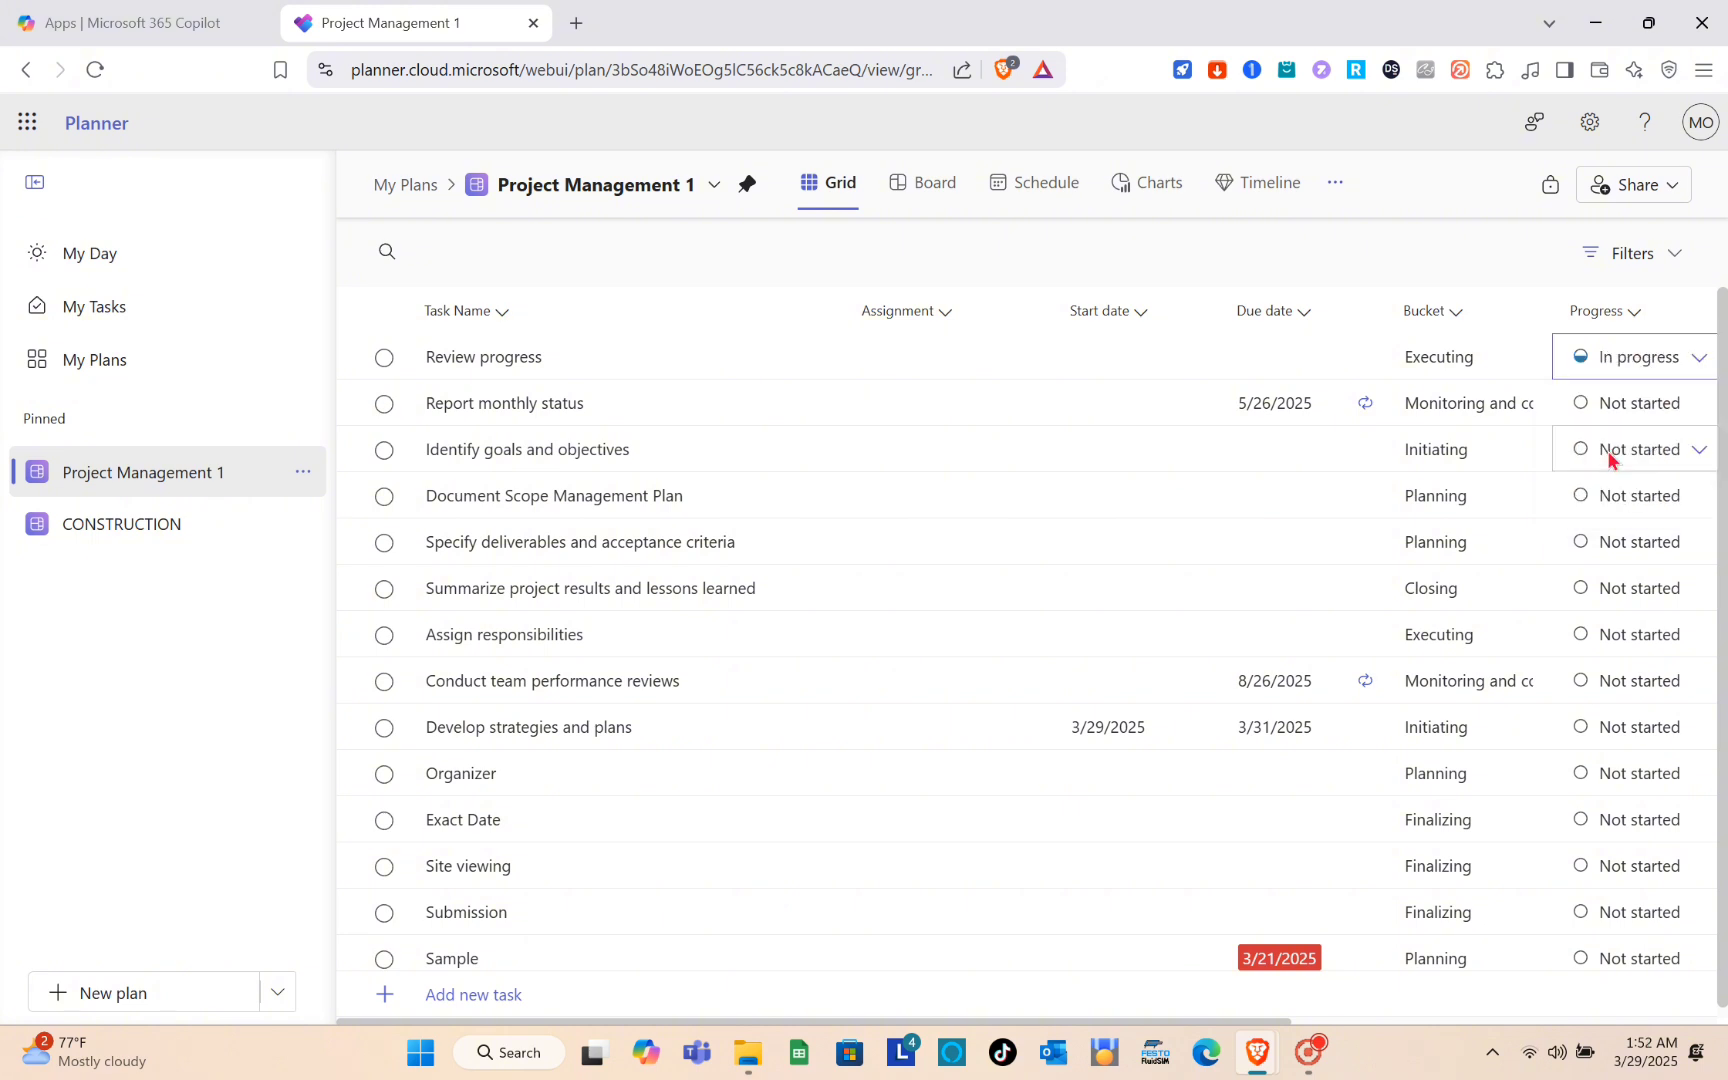
left_click(1697, 405)
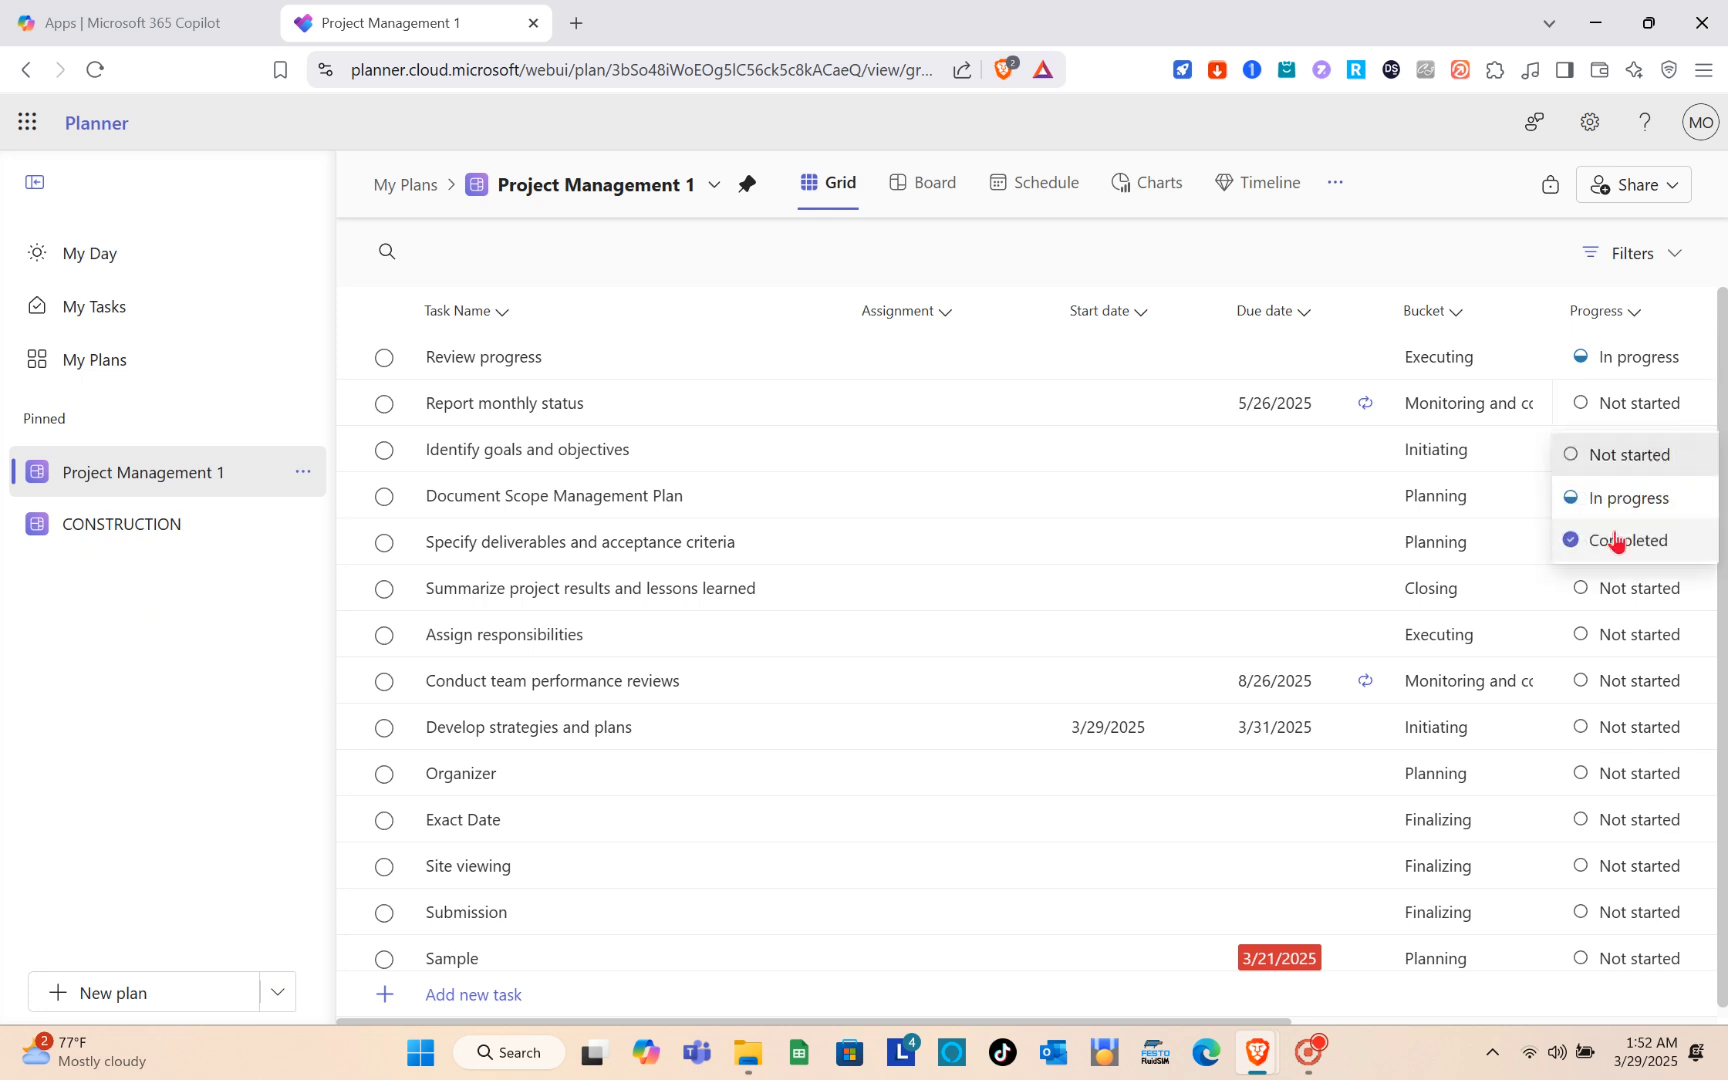
left_click(1614, 540)
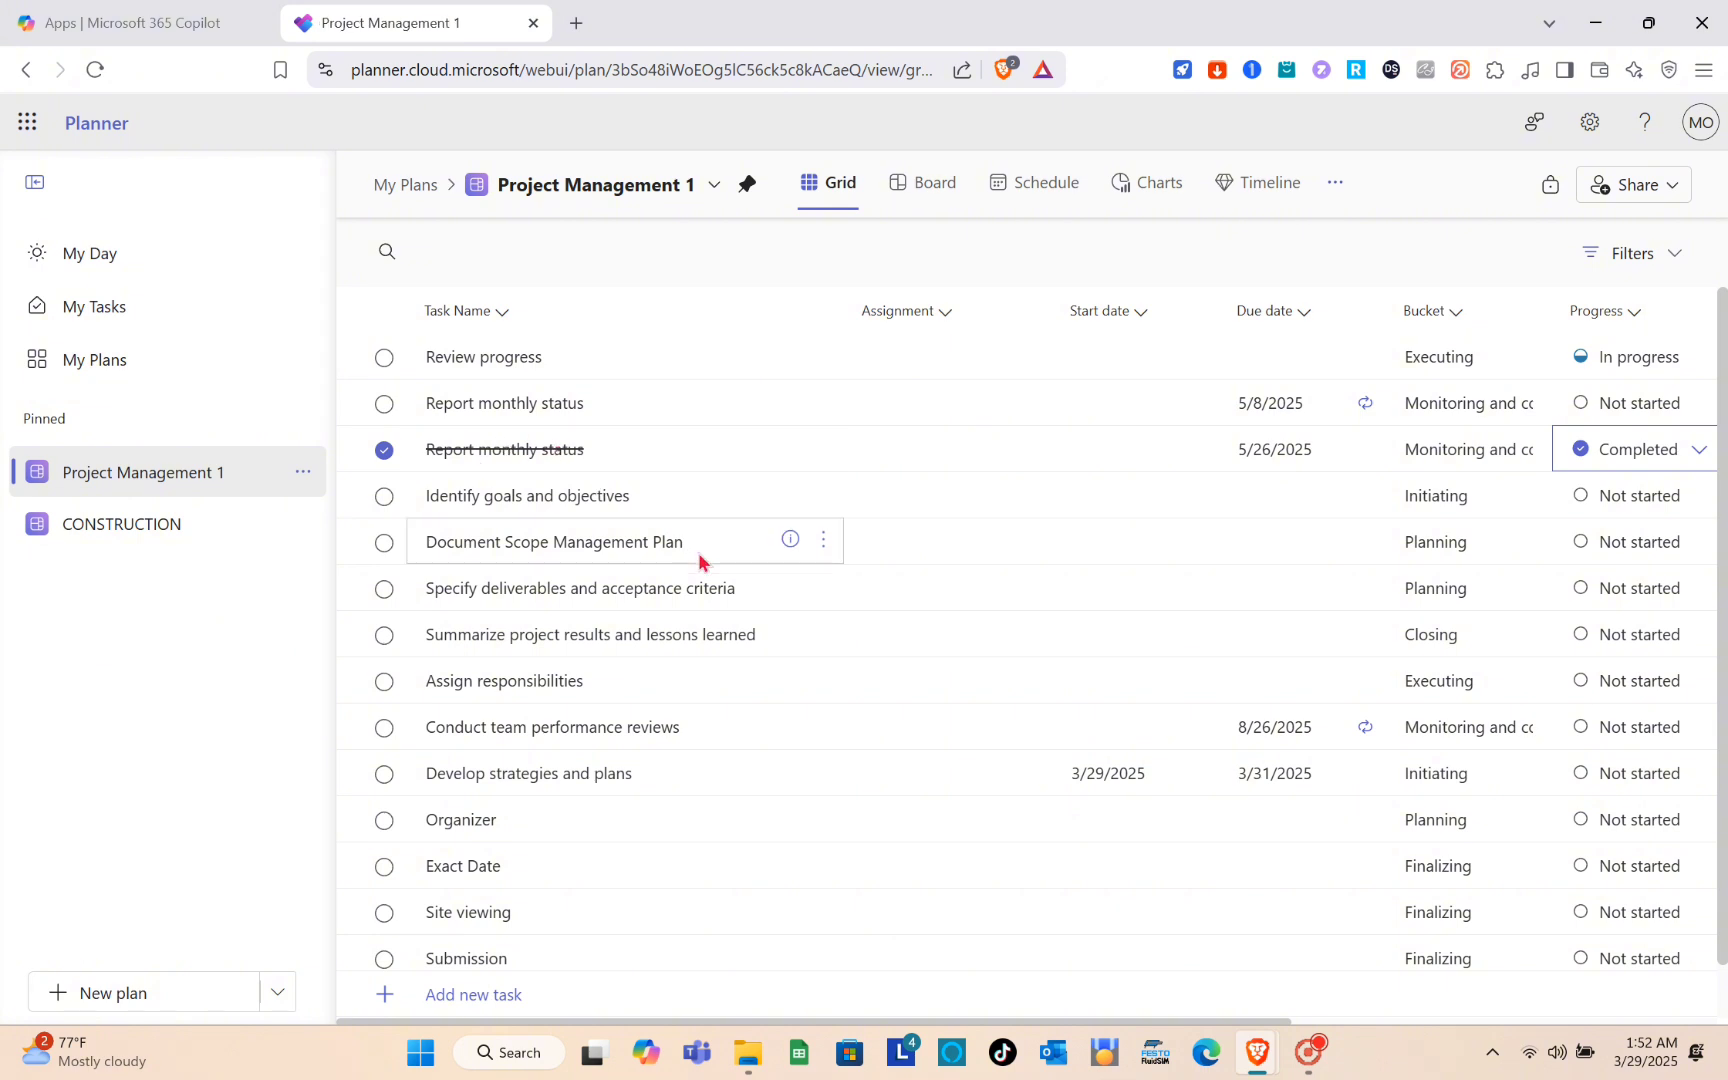
scroll(698, 552, "down", 1)
scroll(698, 559, "up", 1)
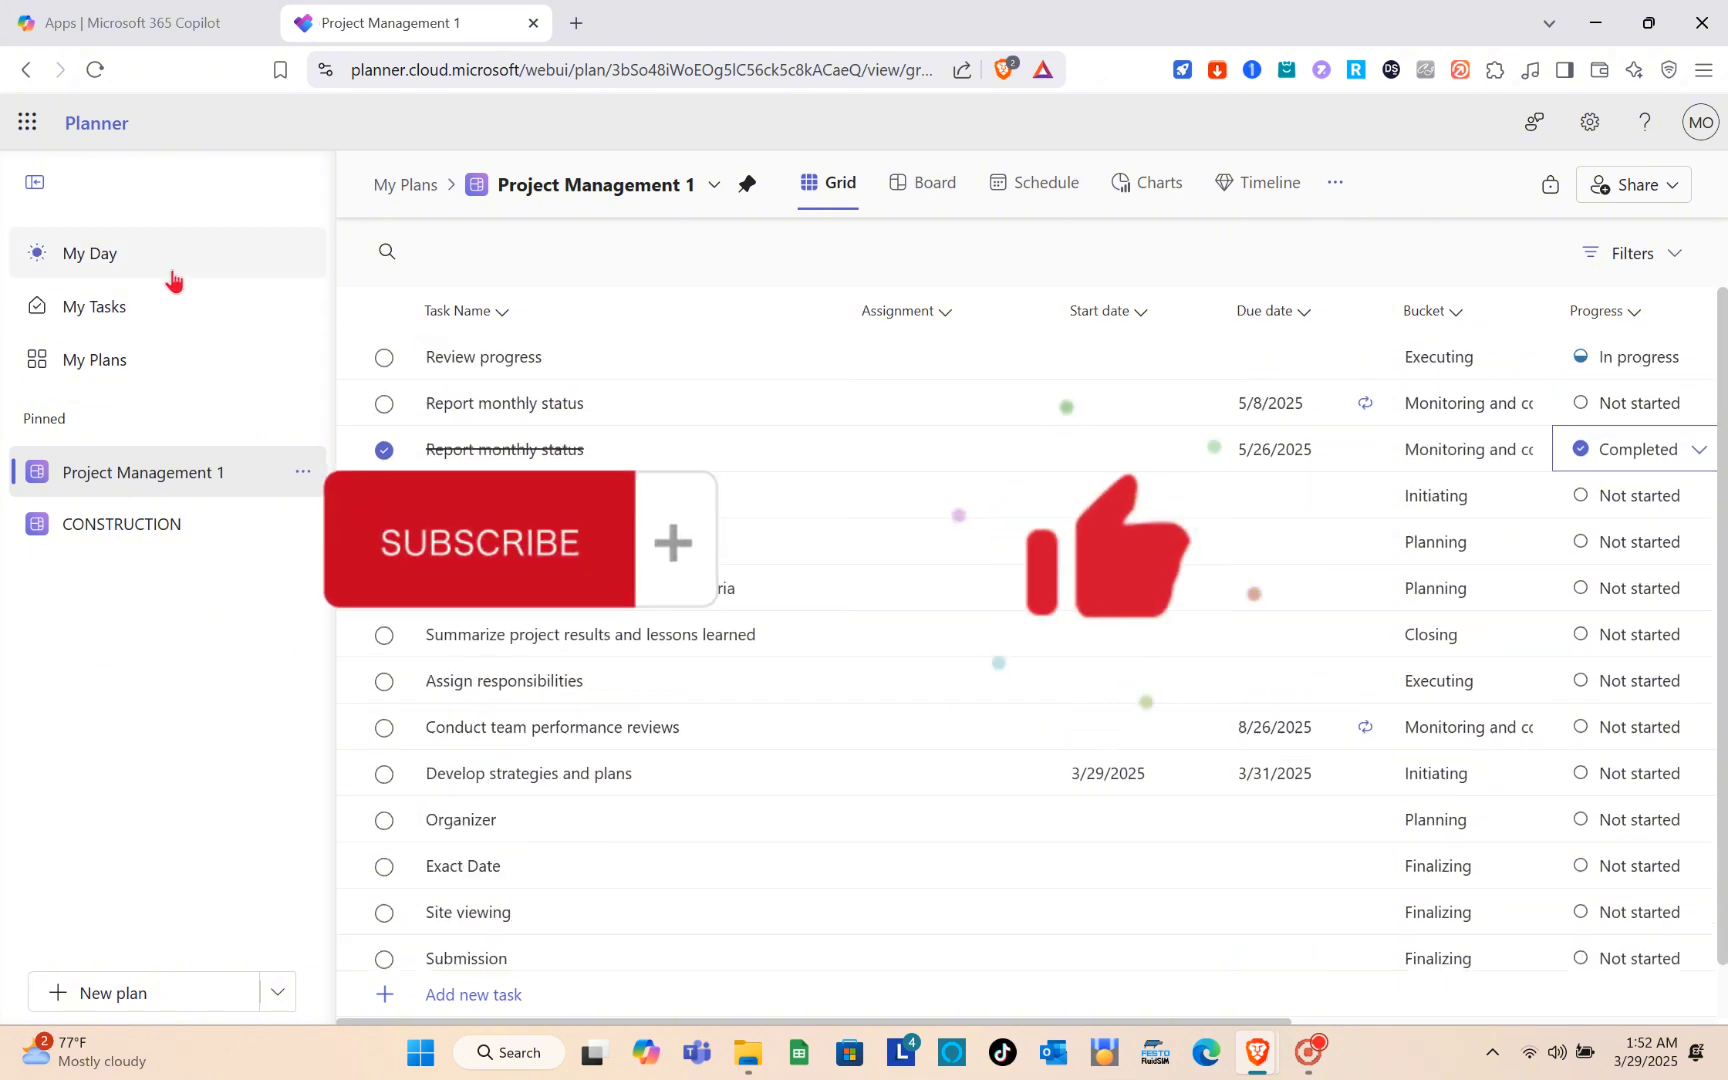